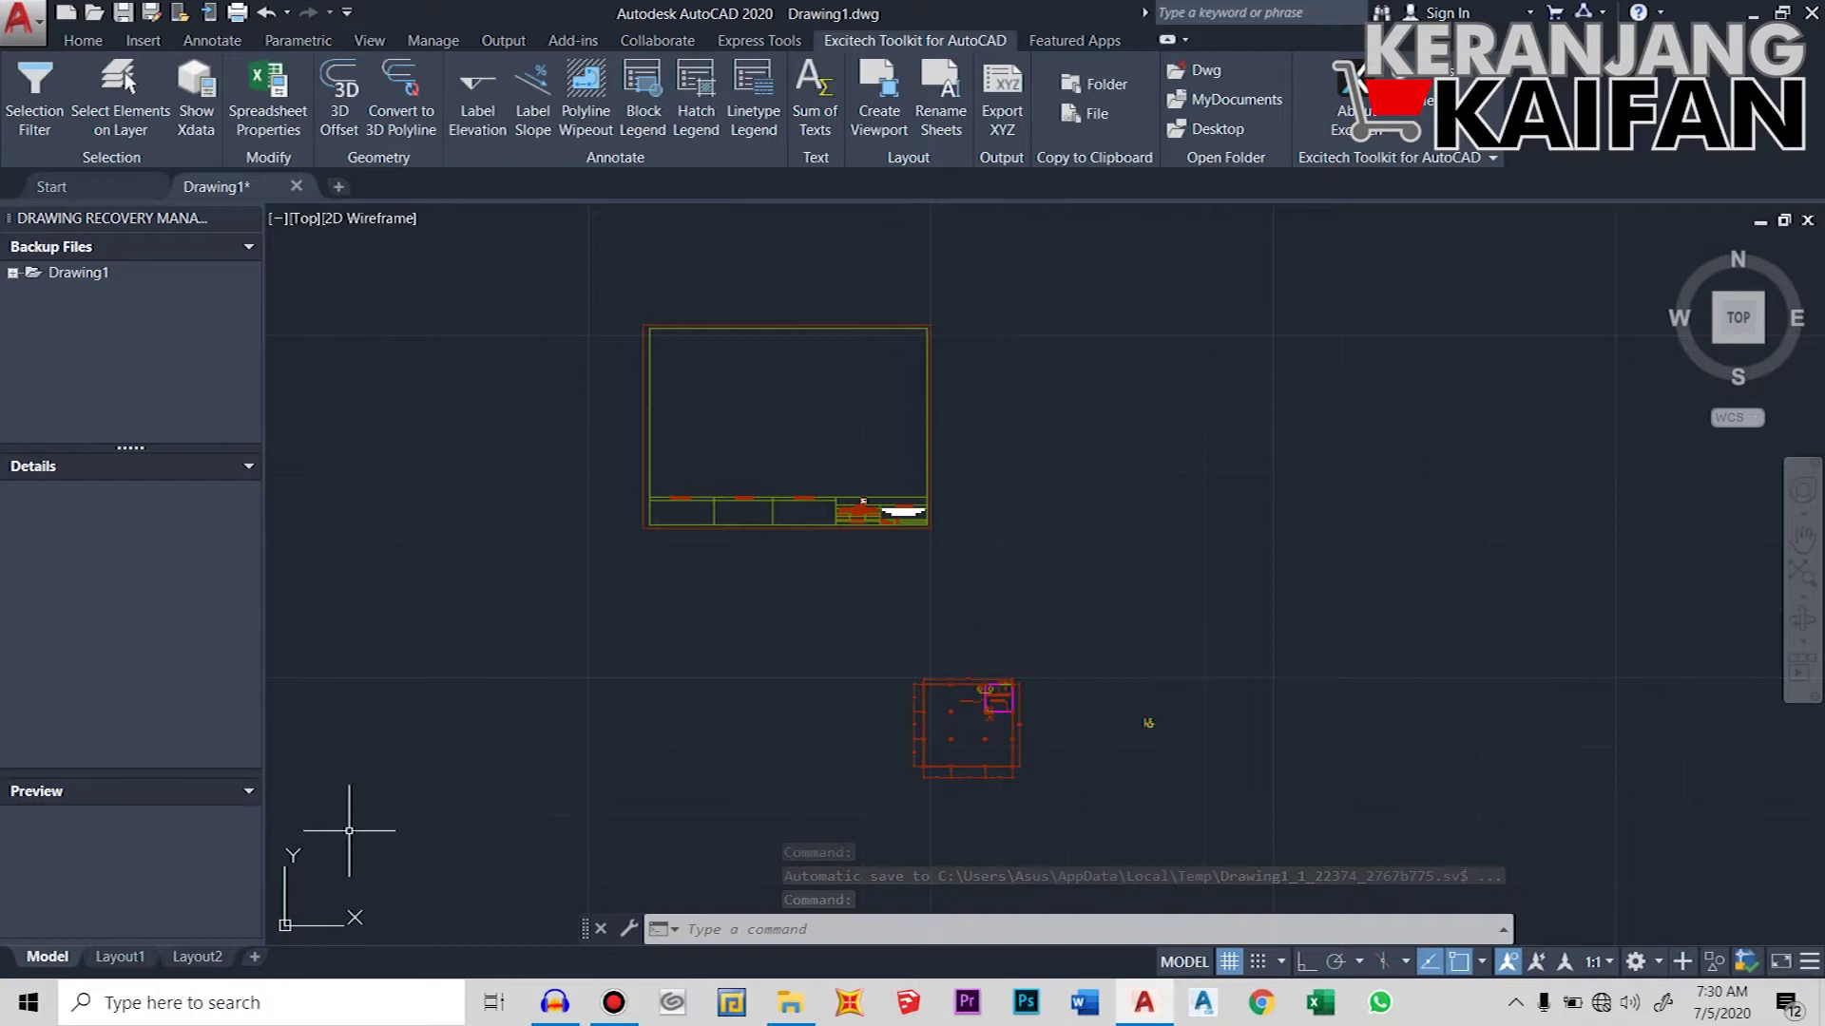
# - Look through the model space drawing and the existing layout sheets
pyautogui.hotkey('ctrl', 'pagedown')
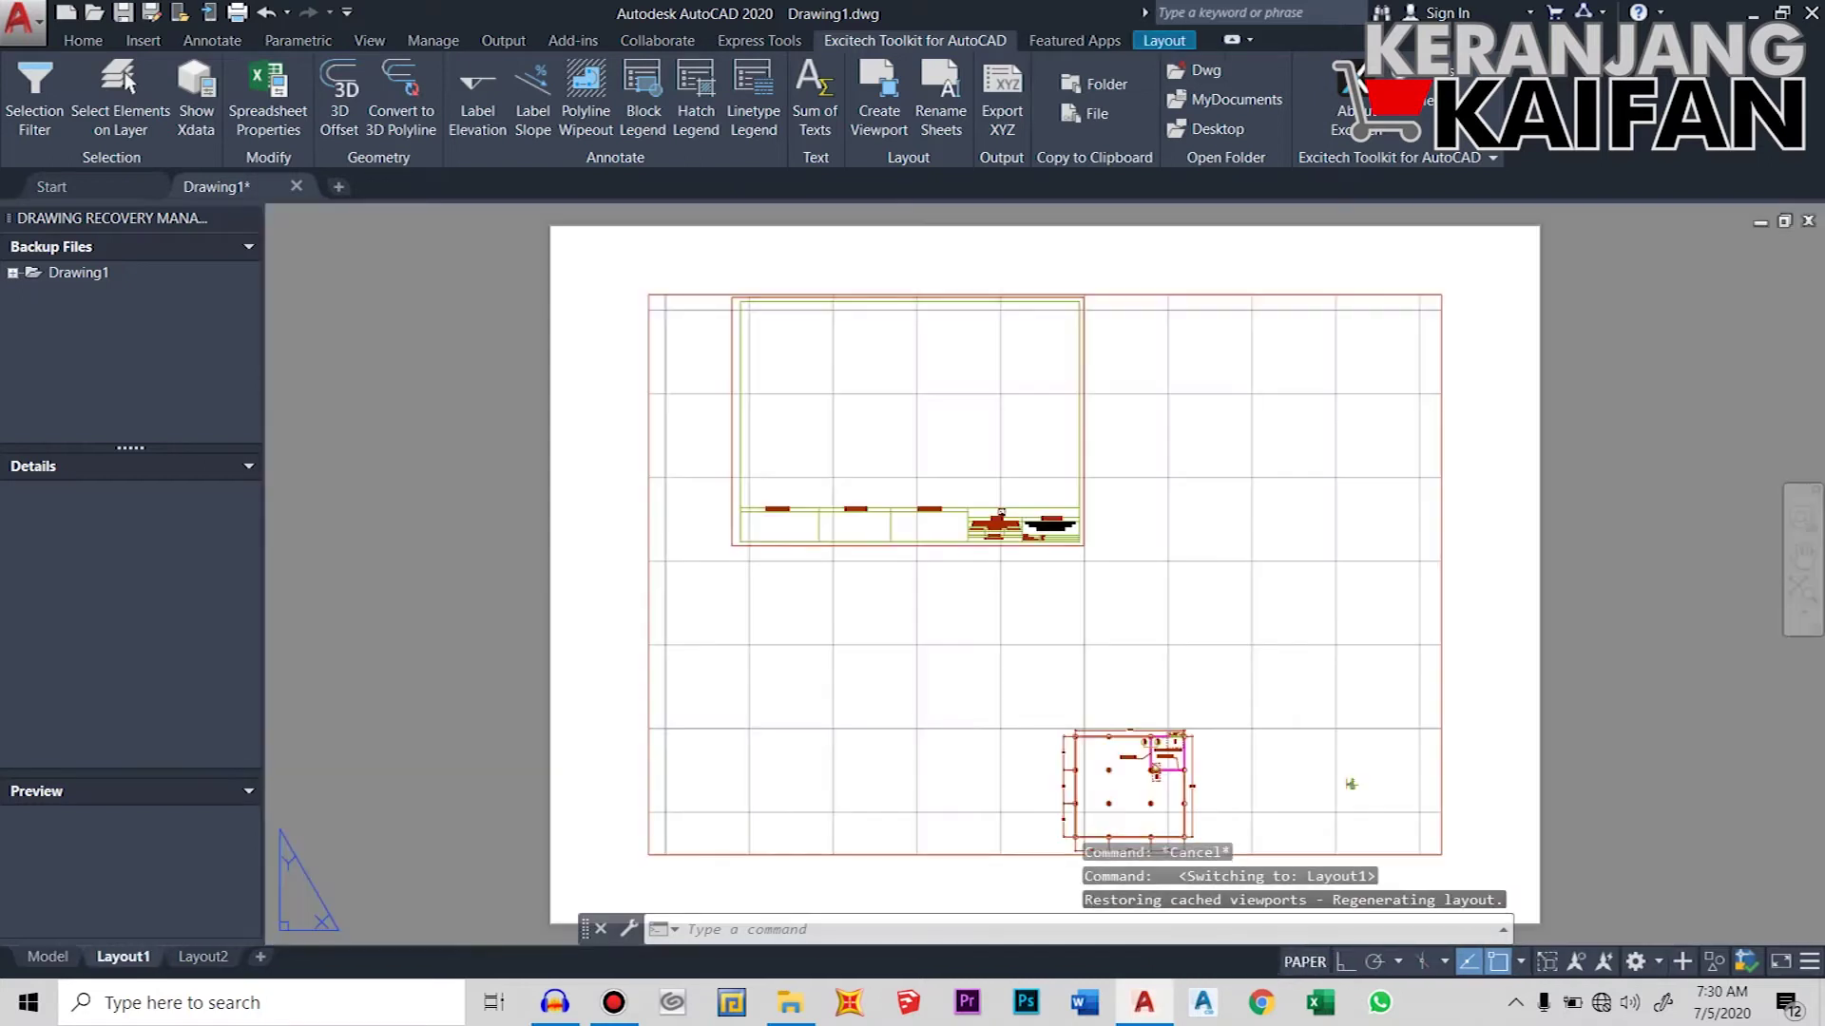
pyautogui.hotkey('ctrl', 'pagedown')
pyautogui.hotkey('ctrl', 'pageup')
pyautogui.hotkey('ctrl', 'pageup')
pyautogui.hotkey('ctrl', 'pagedown')
pyautogui.hotkey('ctrl', 'pagedown')
pyautogui.hotkey('ctrl', 'pageup')
pyautogui.hotkey('ctrl', 'pageup')
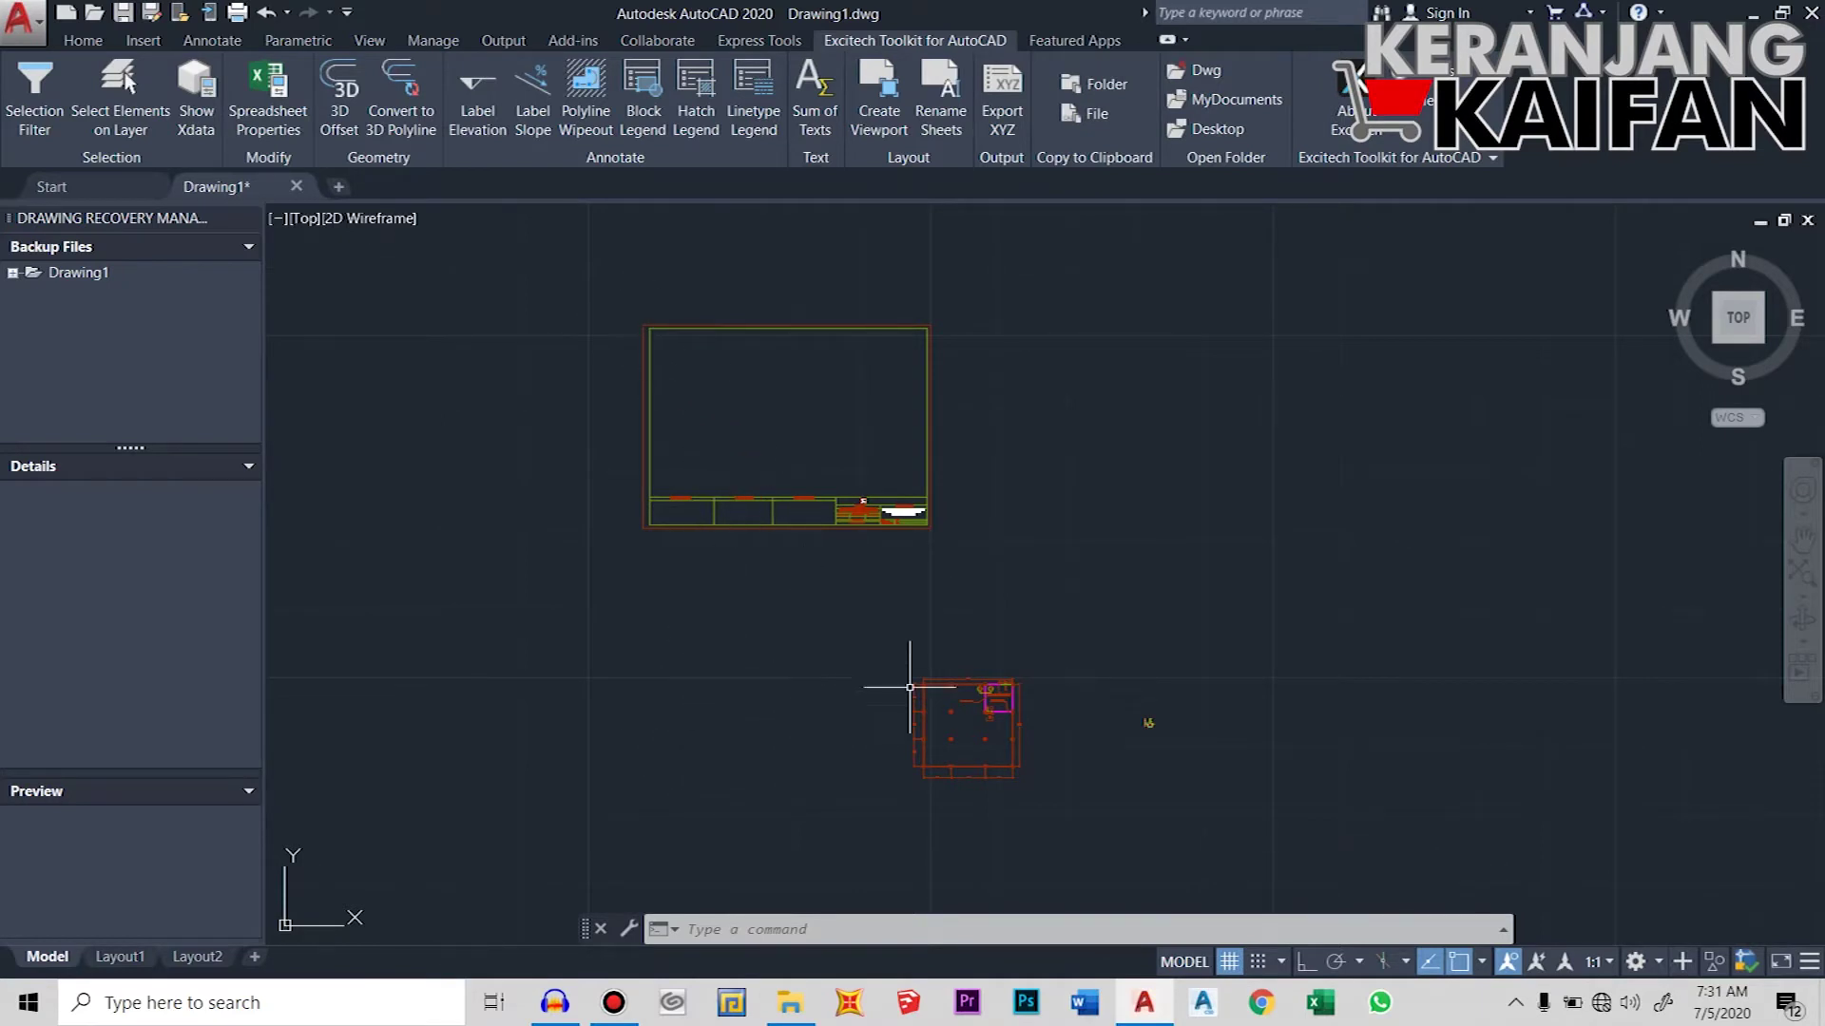
pyautogui.scroll(2, 1151, 750)
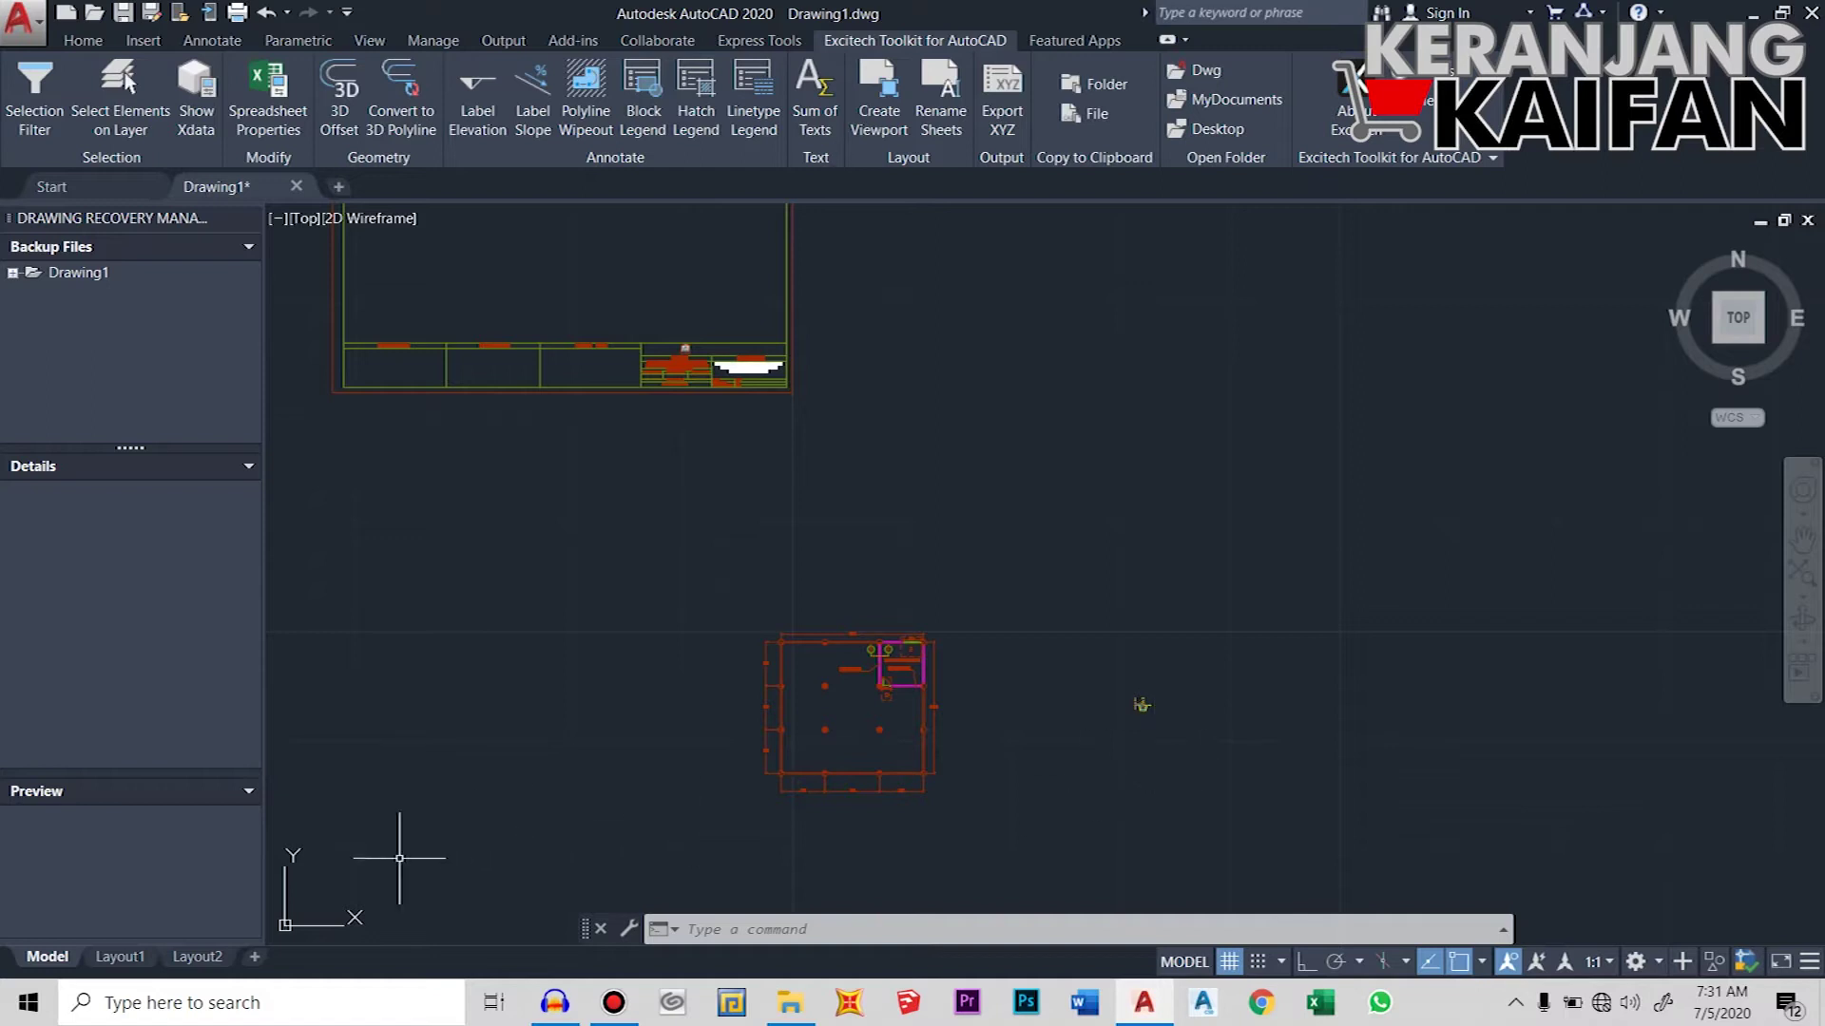
# - Delete the default viewport from Layout1
pyautogui.click(120, 956)
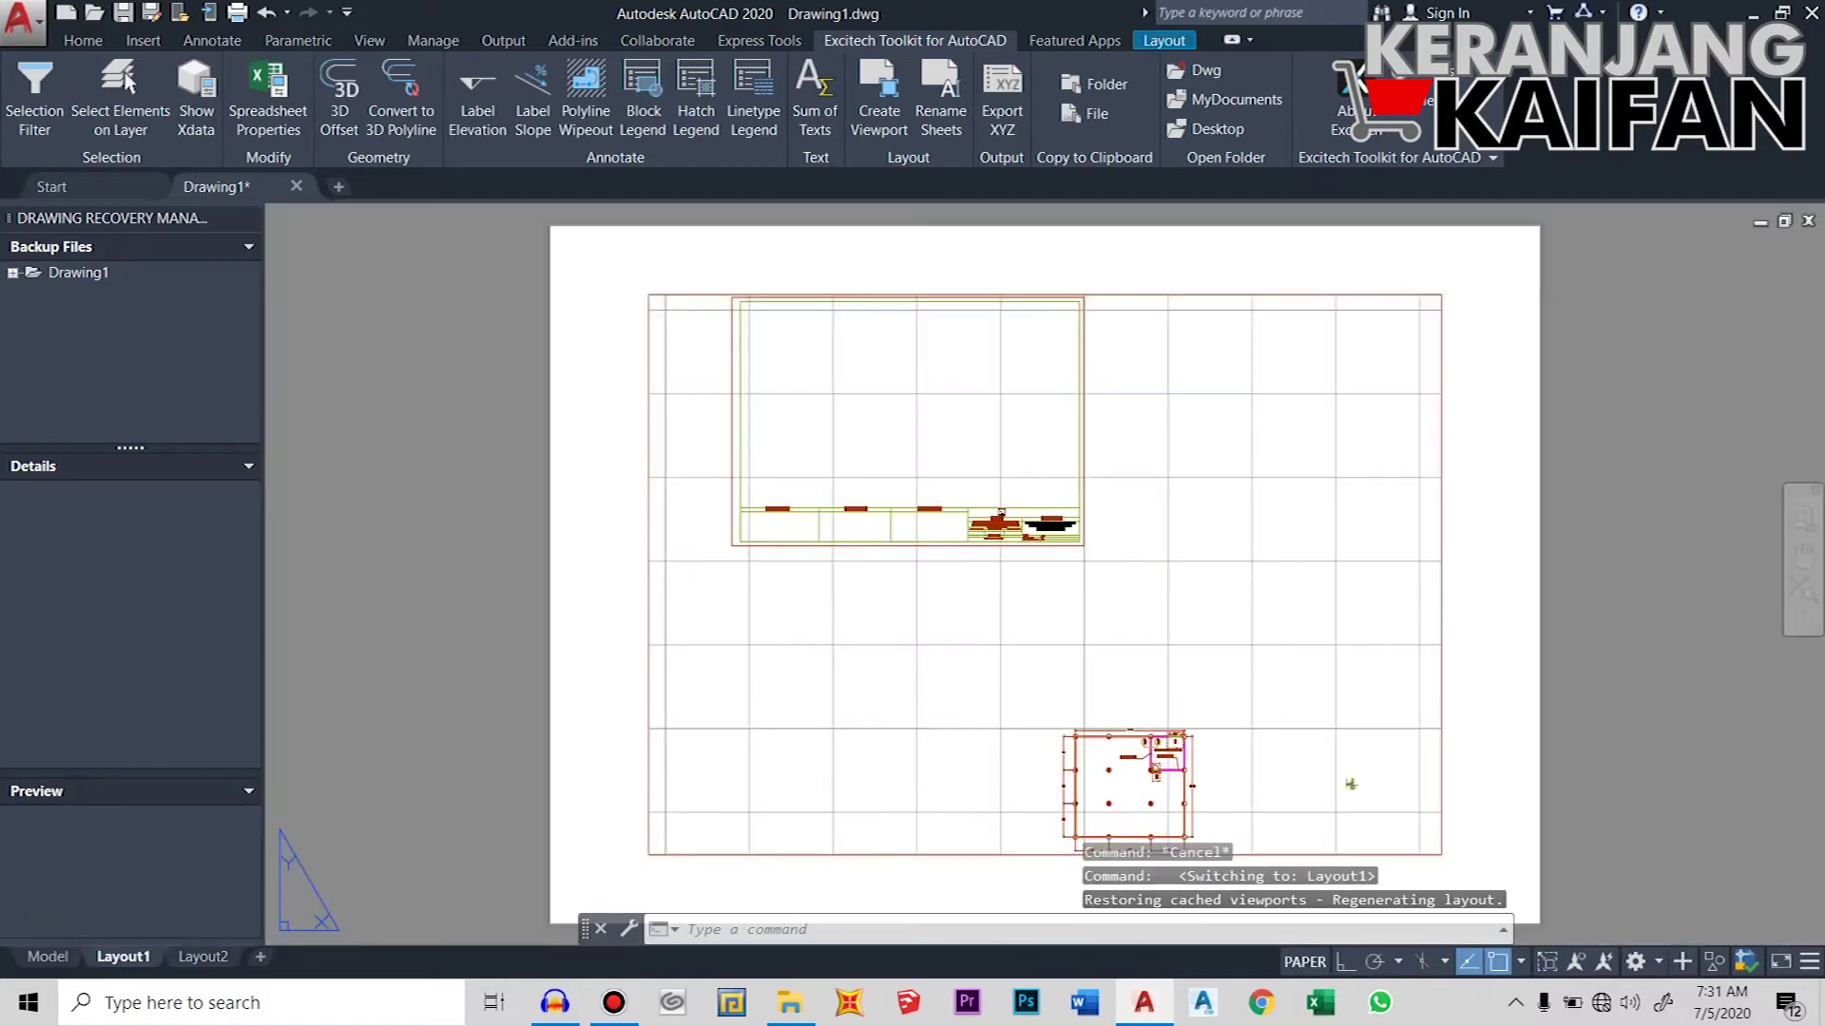
pyautogui.click(644, 511)
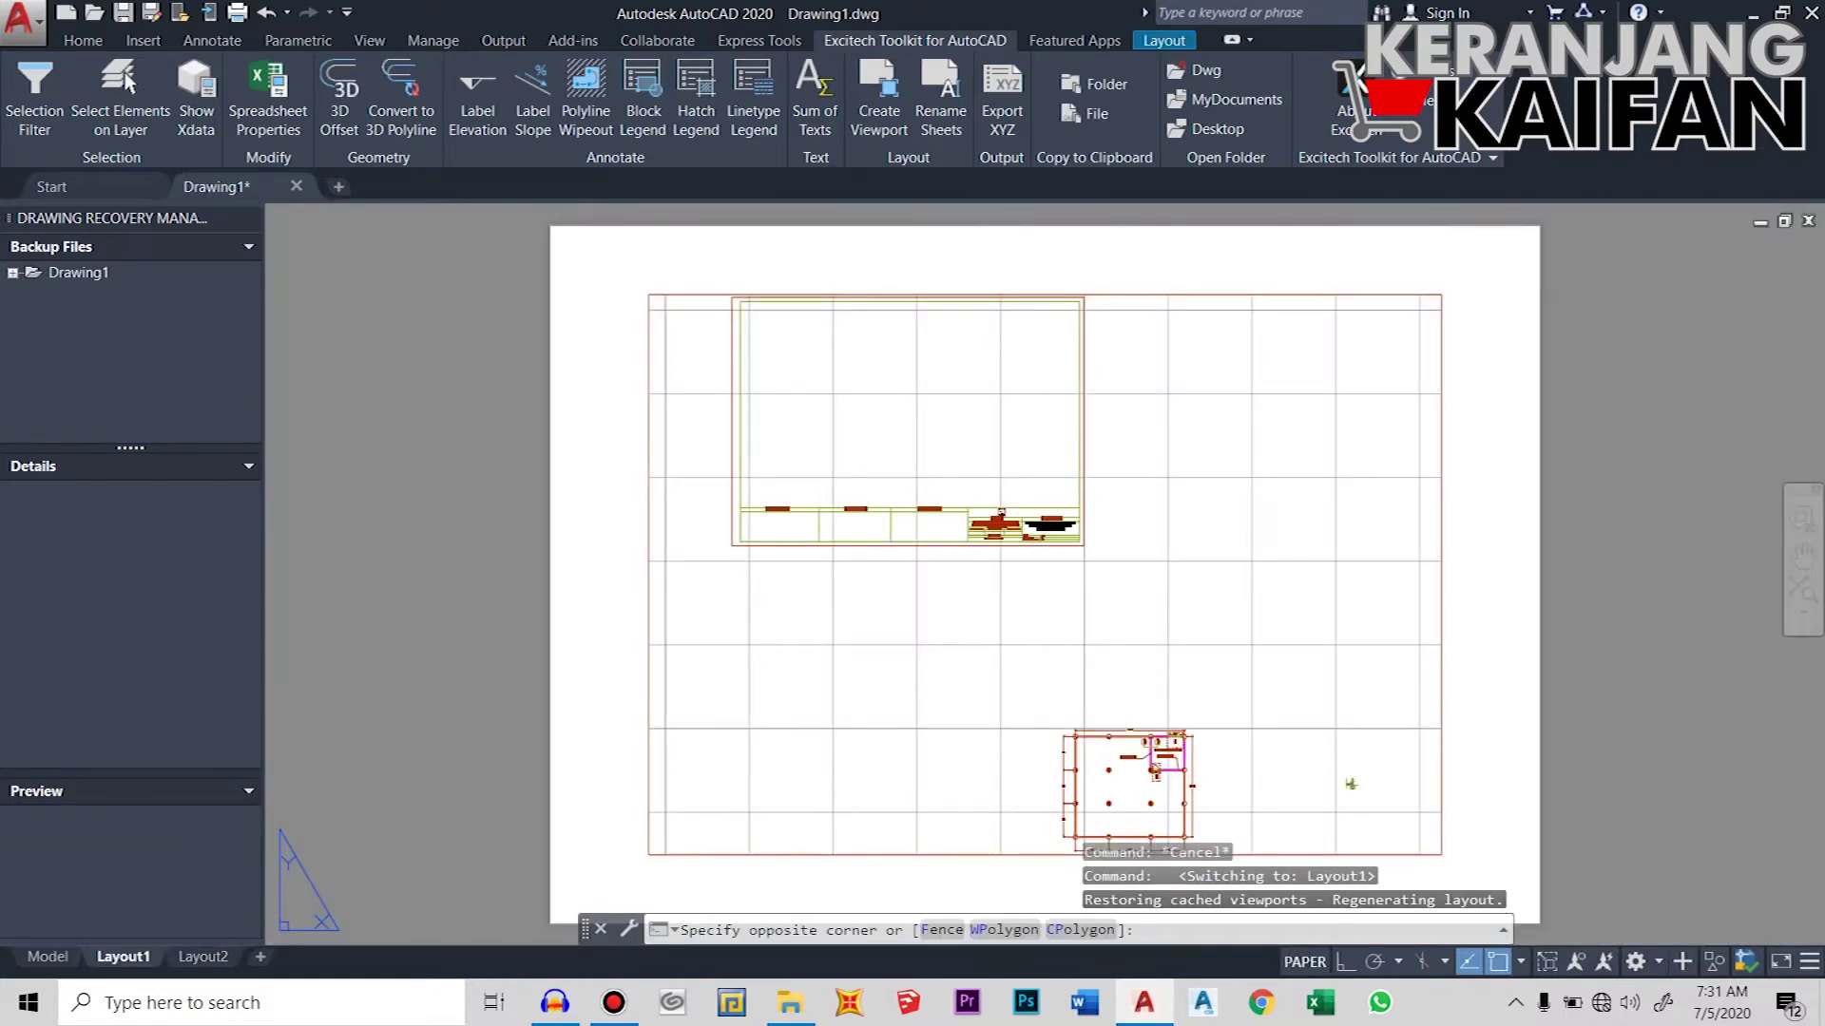
pyautogui.click(647, 508)
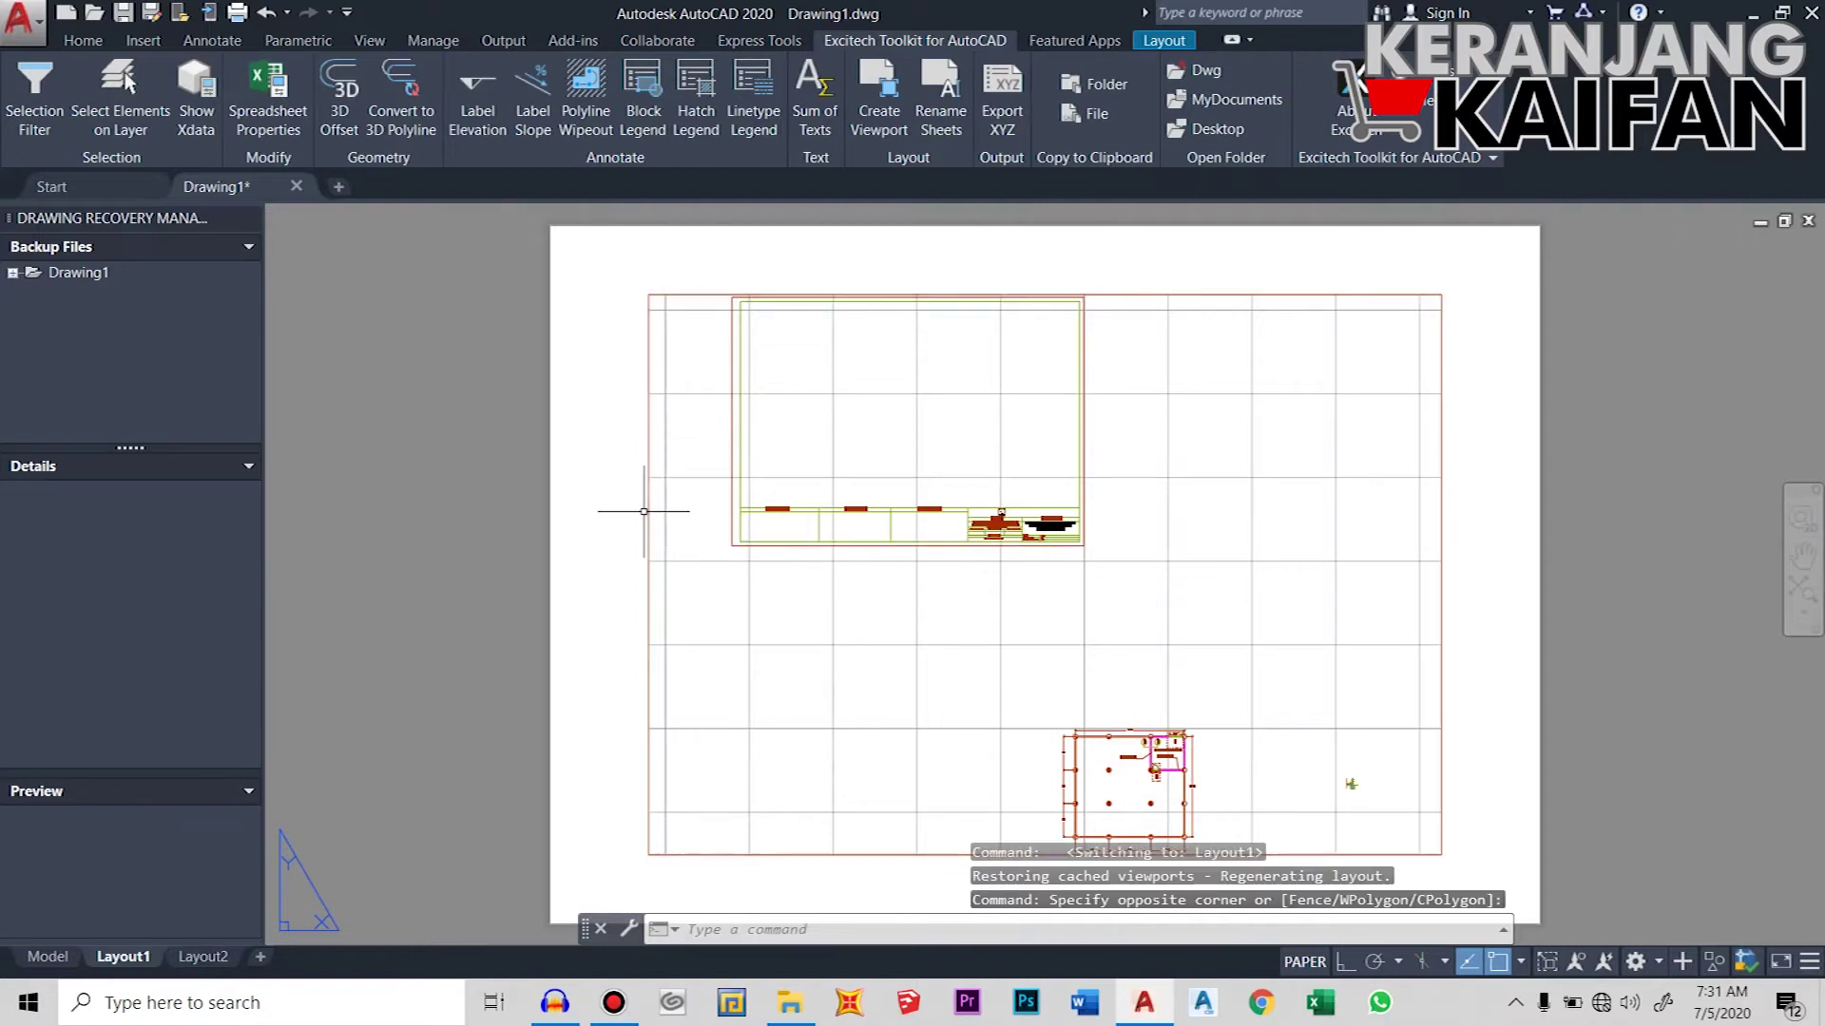
pyautogui.click(650, 517)
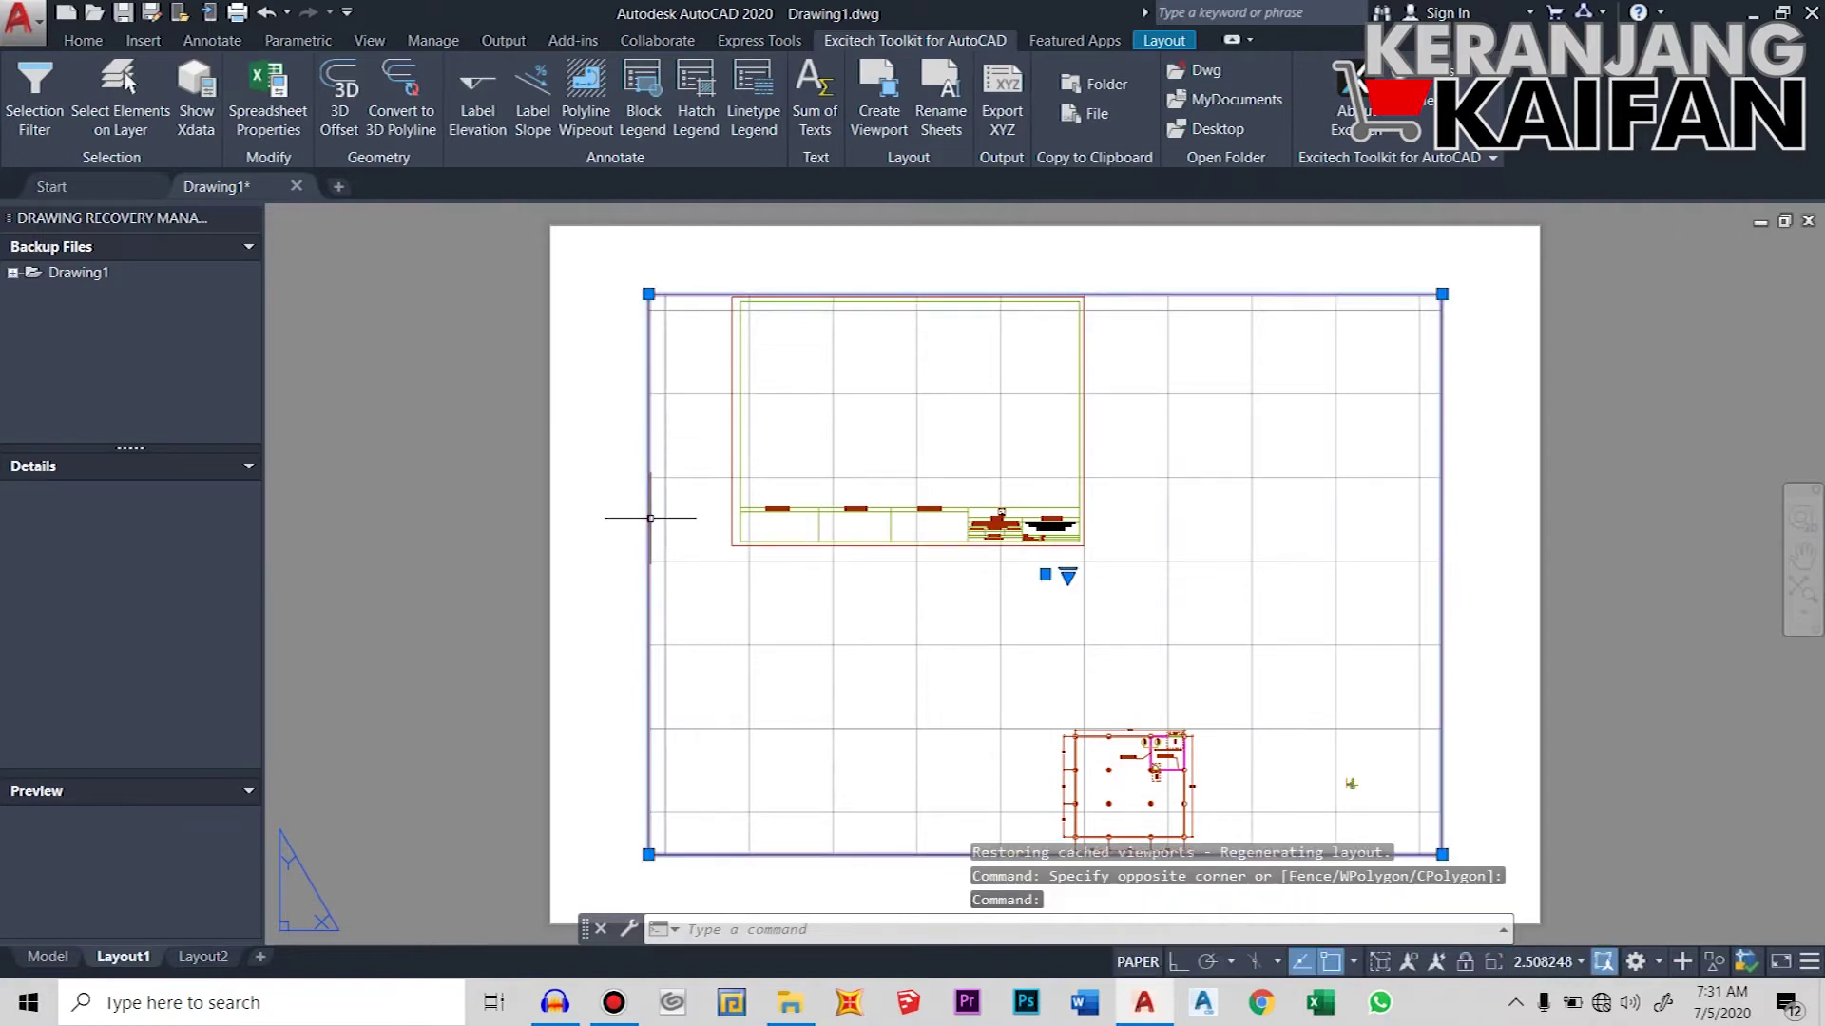
pyautogui.press('Delete')
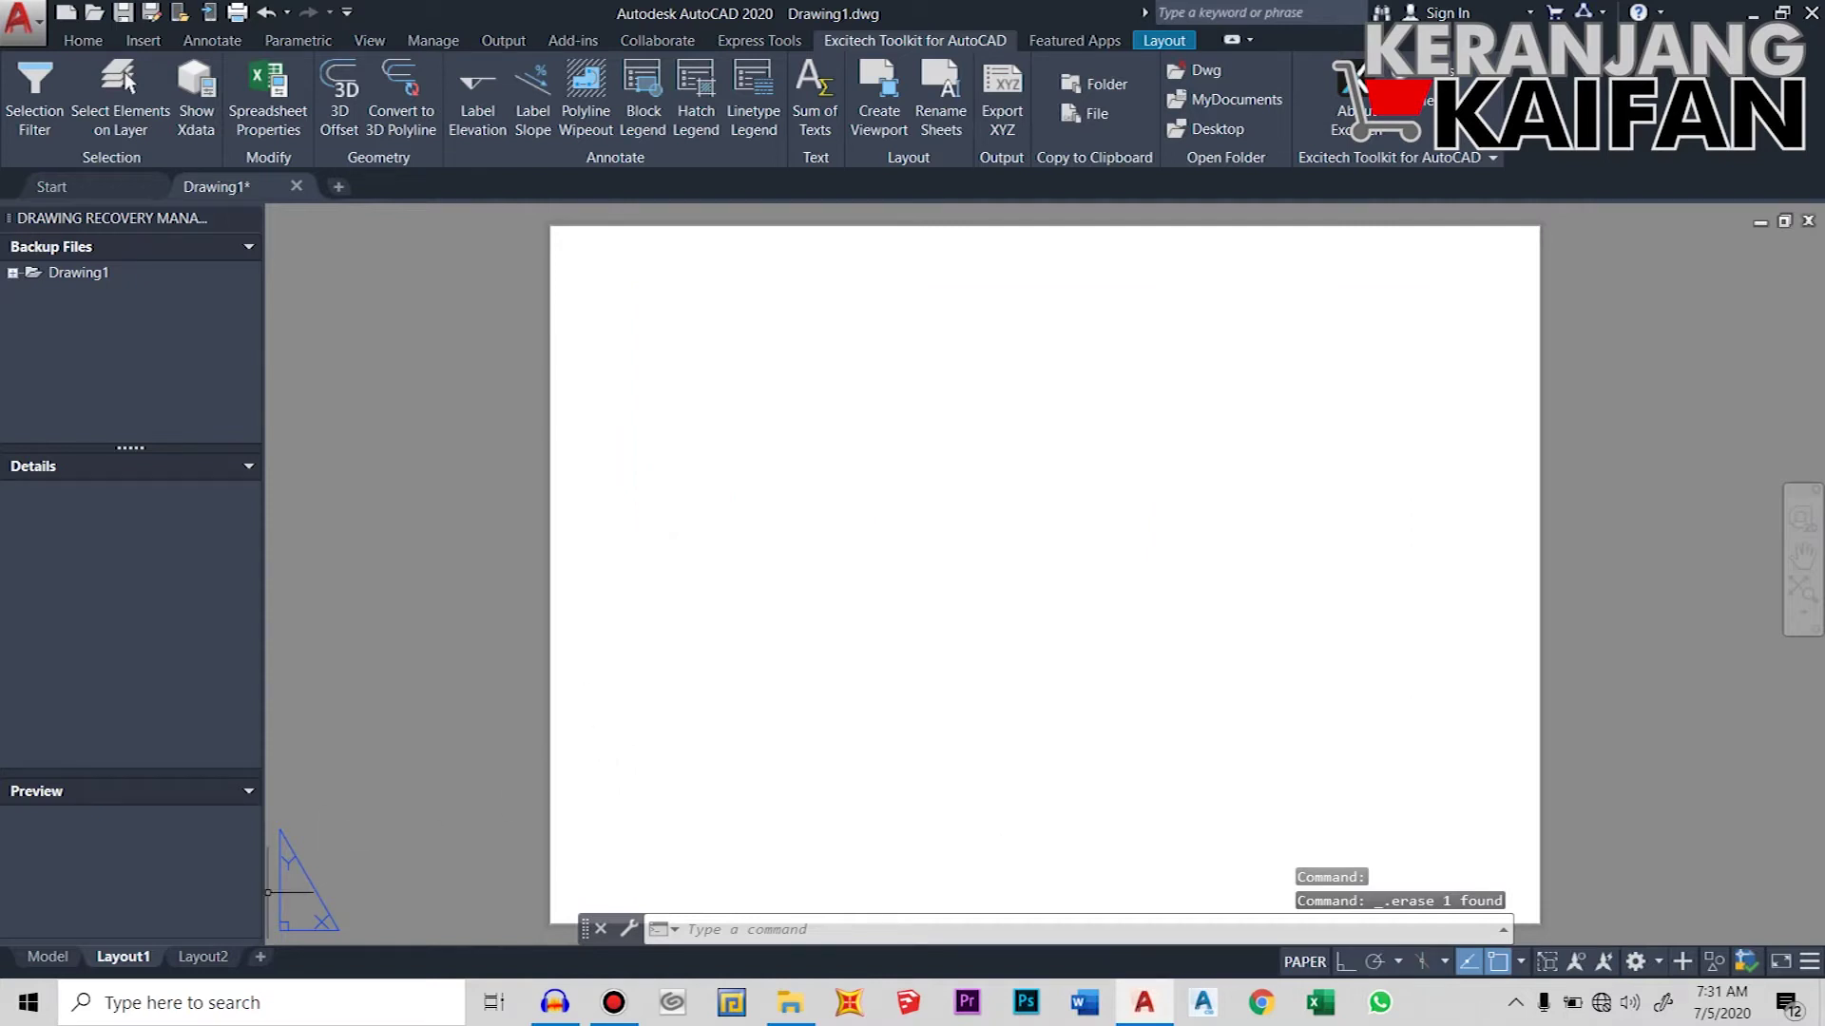
# - Add three new layouts to the drawing
pyautogui.click(260, 957)
pyautogui.click(337, 957)
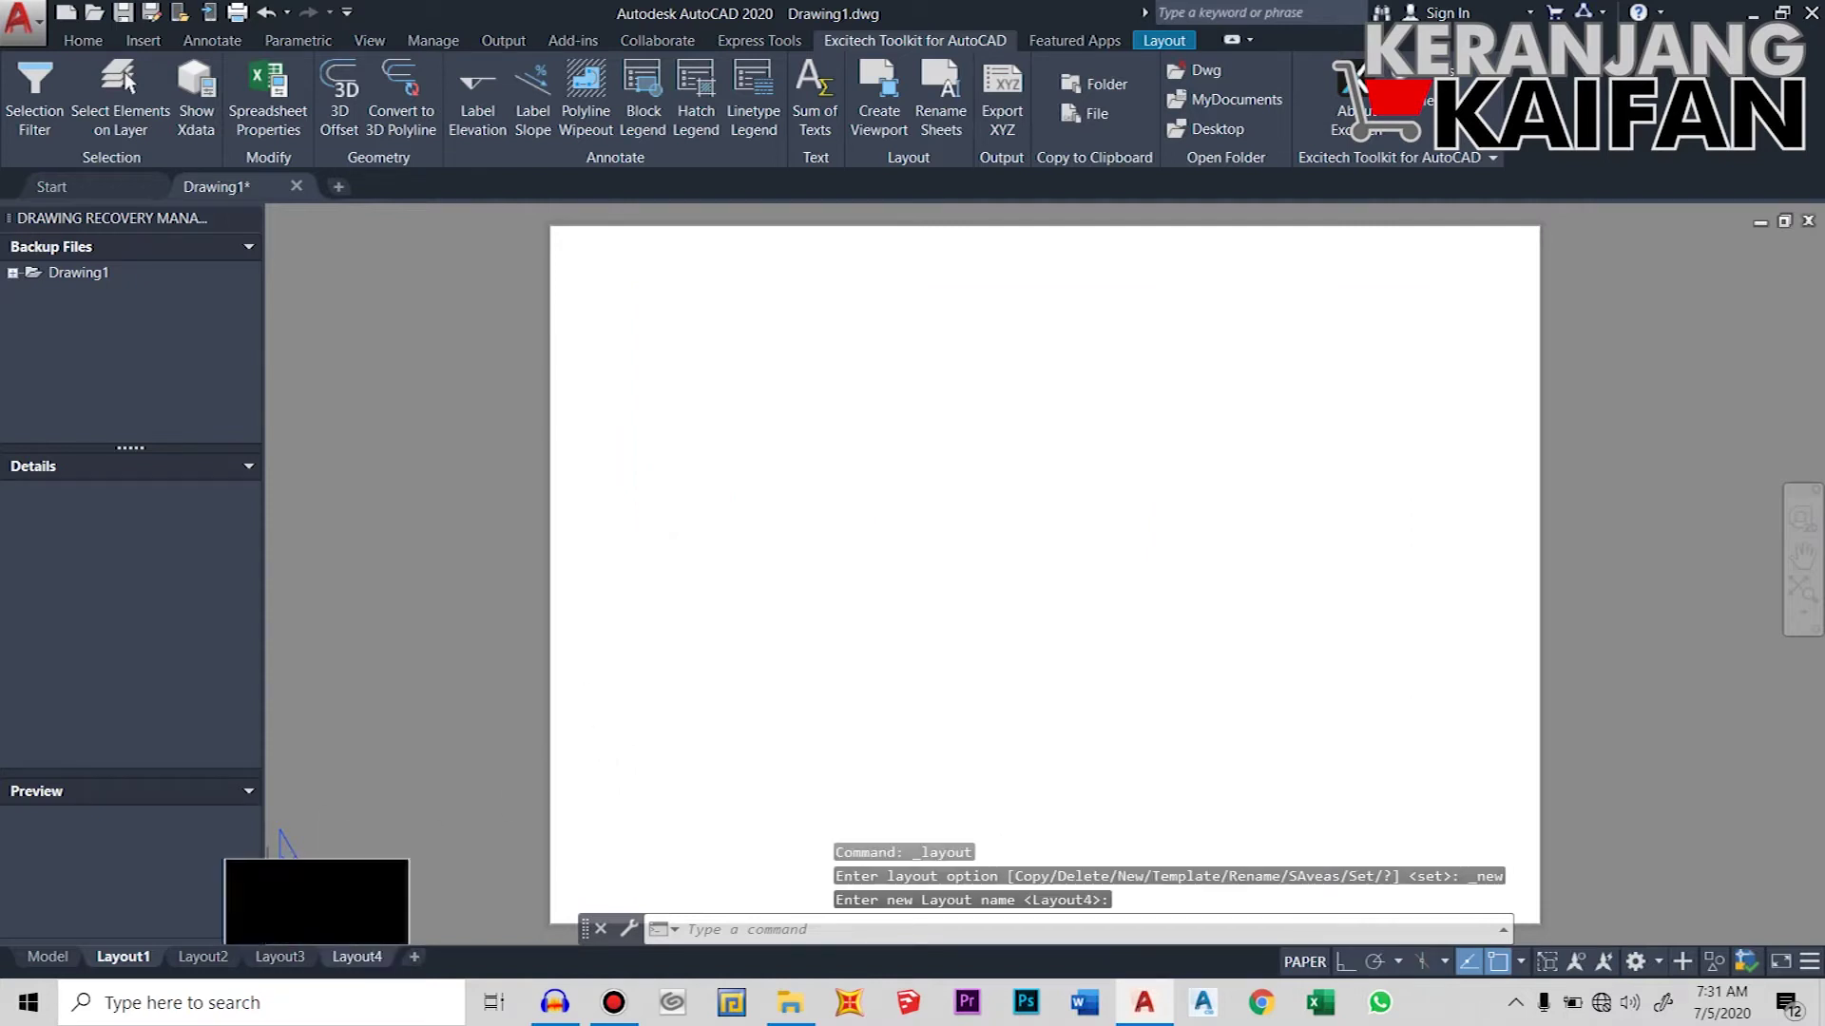
pyautogui.click(413, 957)
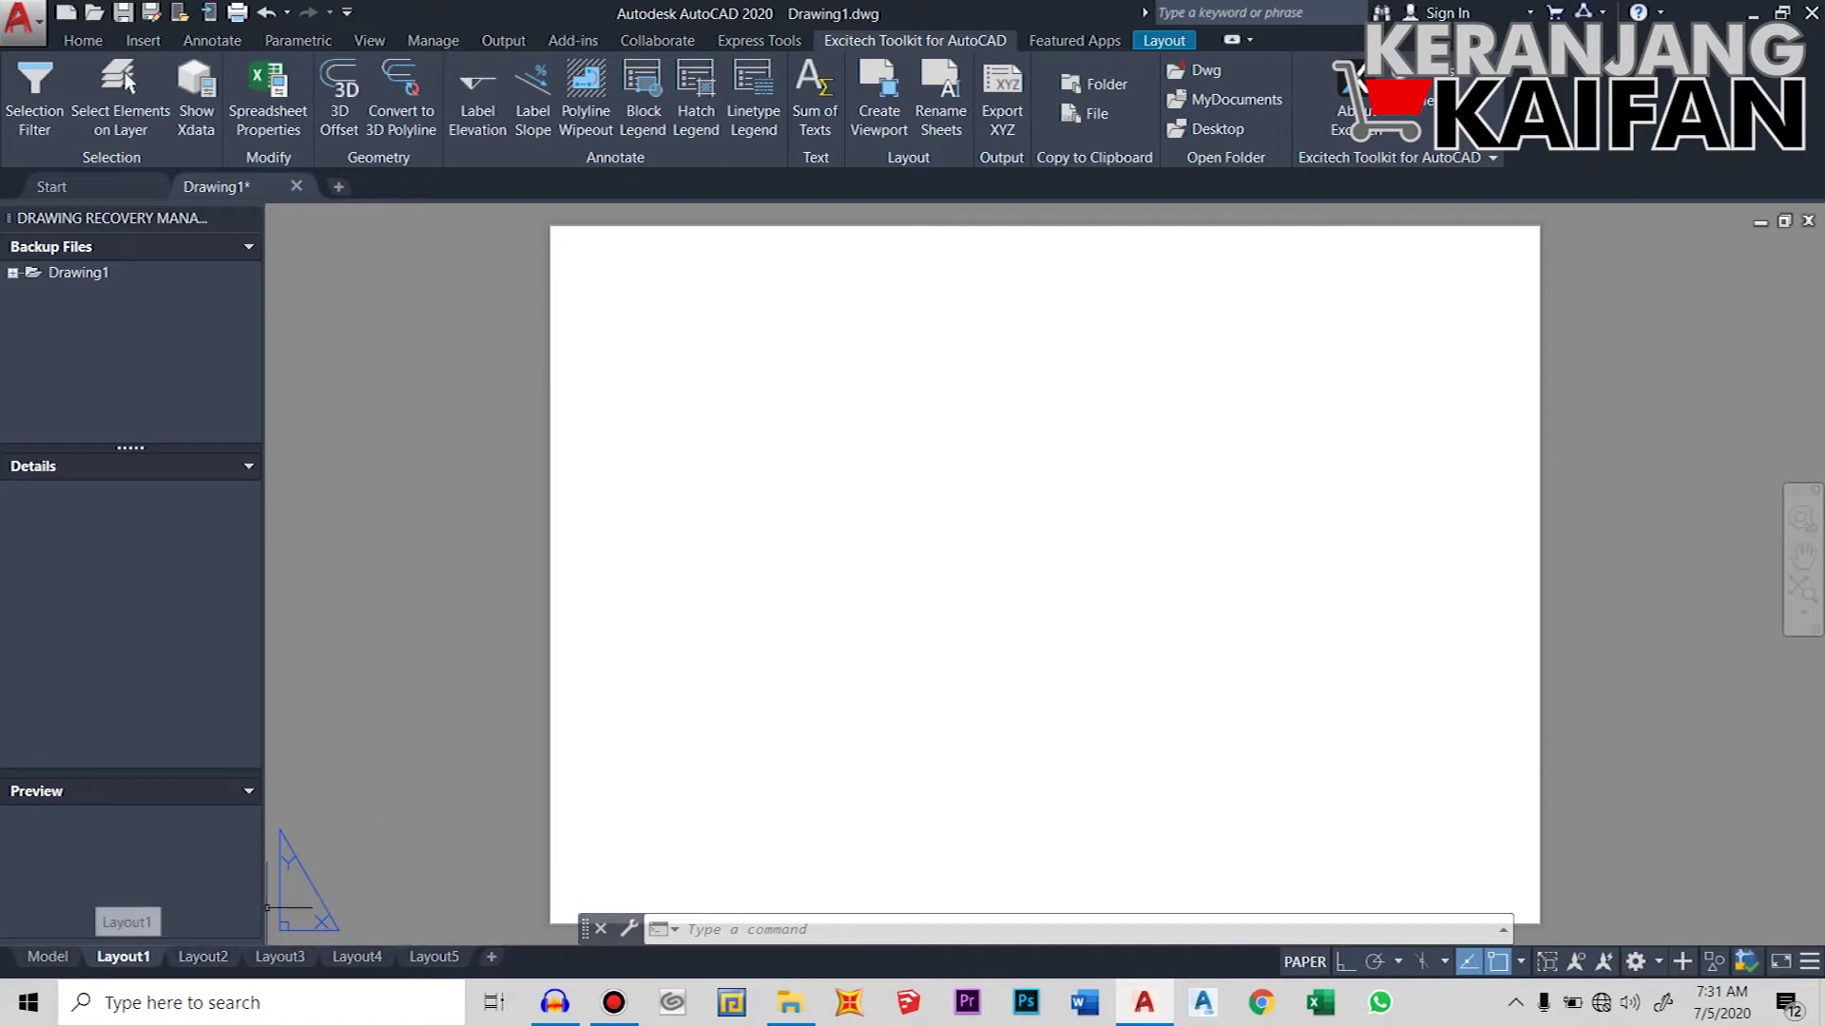
# - Open Layout1's page setup for modification in the Page Setup Manager
pyautogui.rightClick(124, 957)
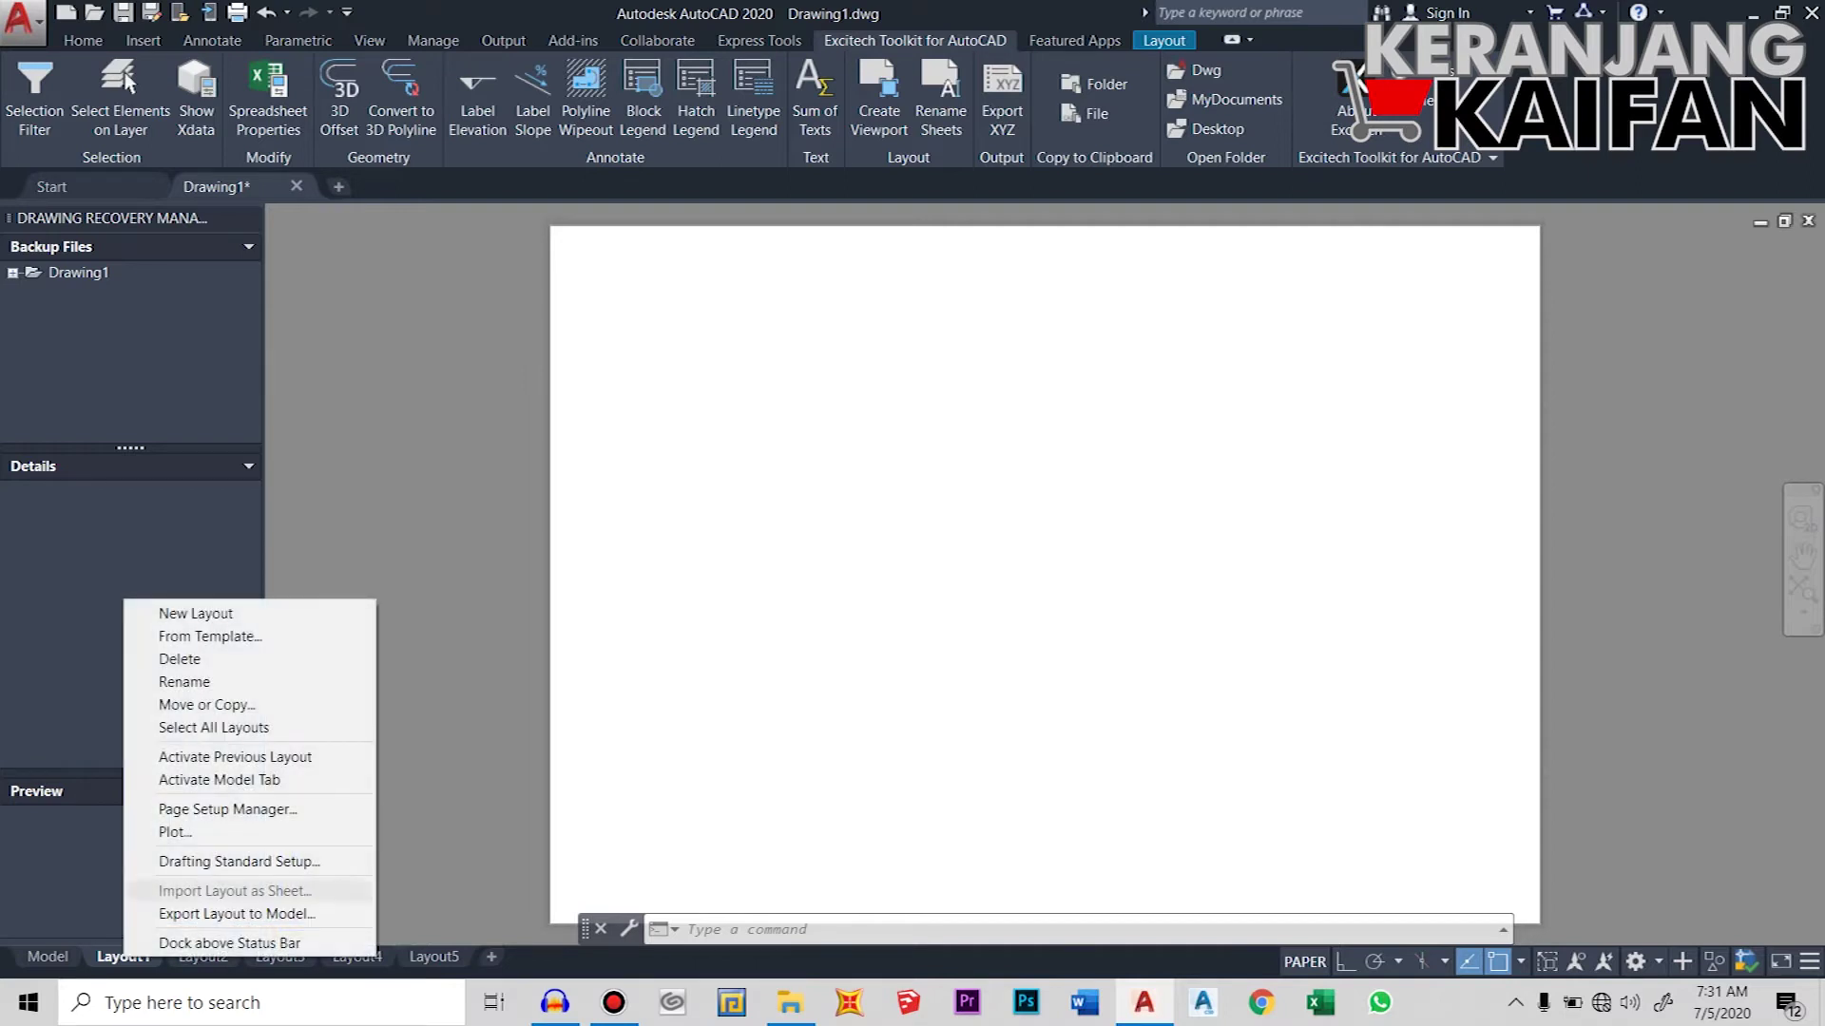
pyautogui.click(228, 809)
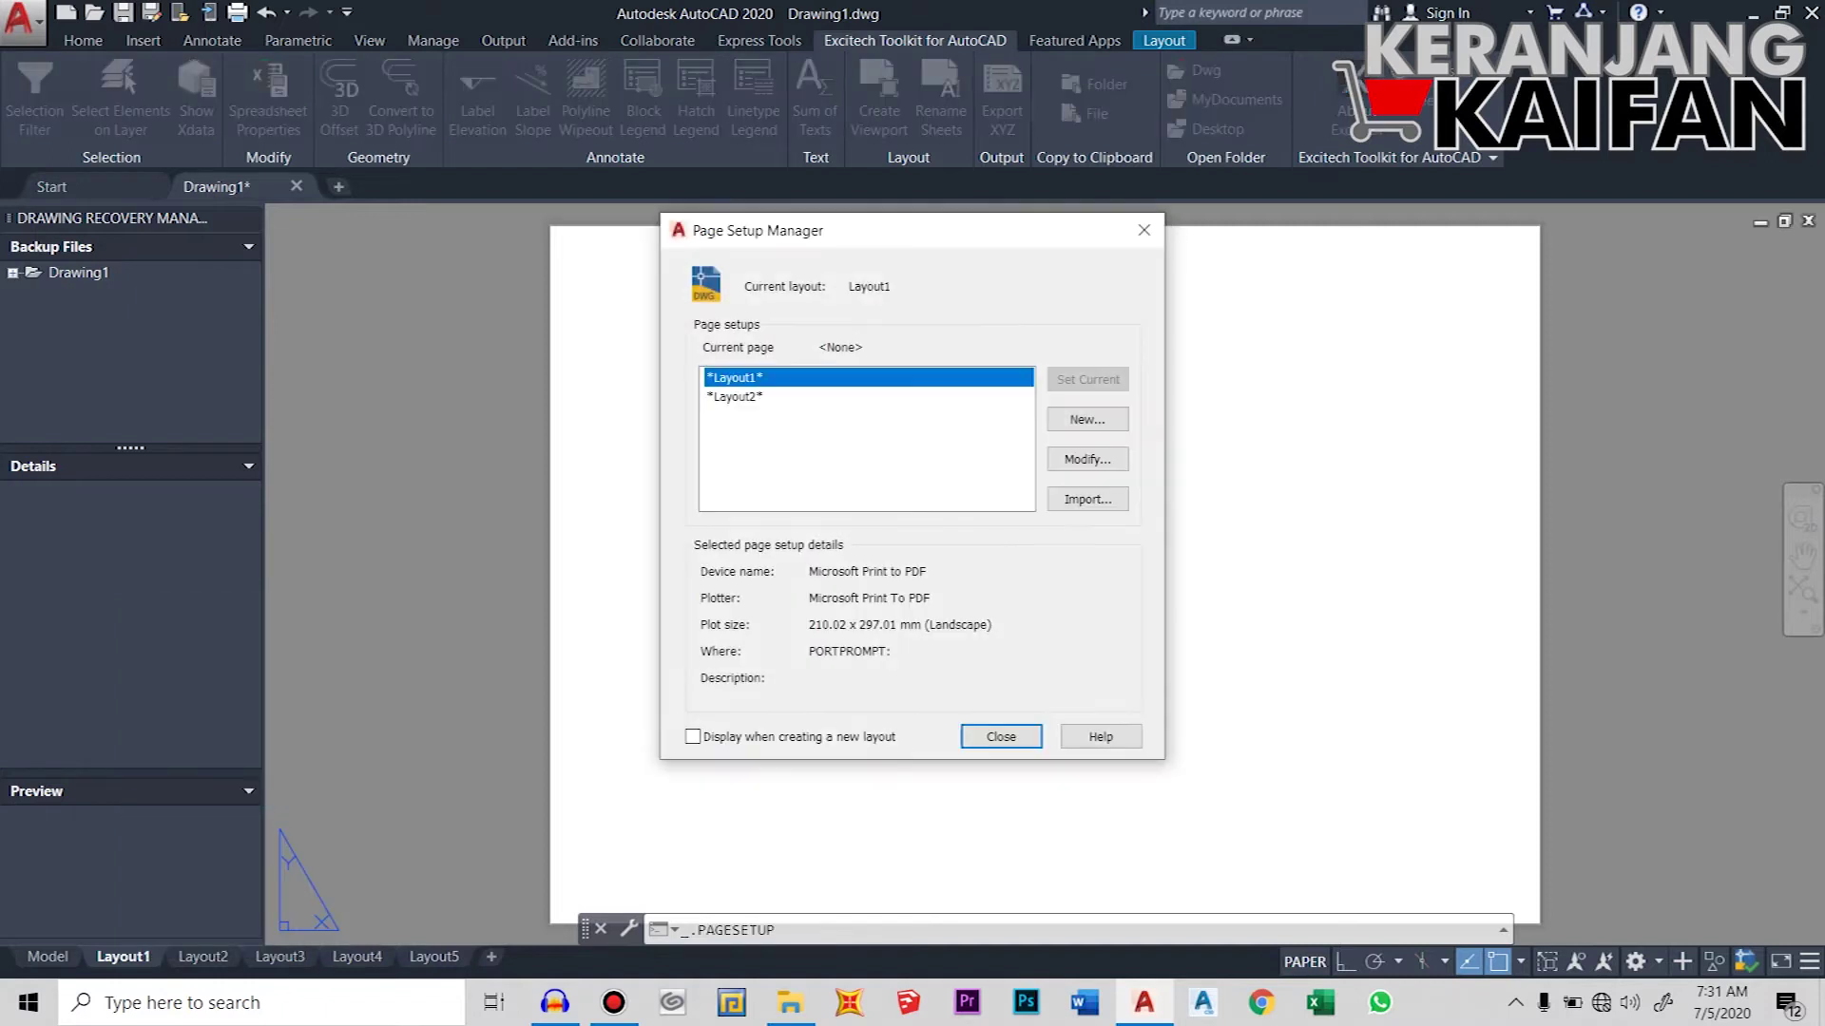
pyautogui.click(736, 397)
pyautogui.click(735, 378)
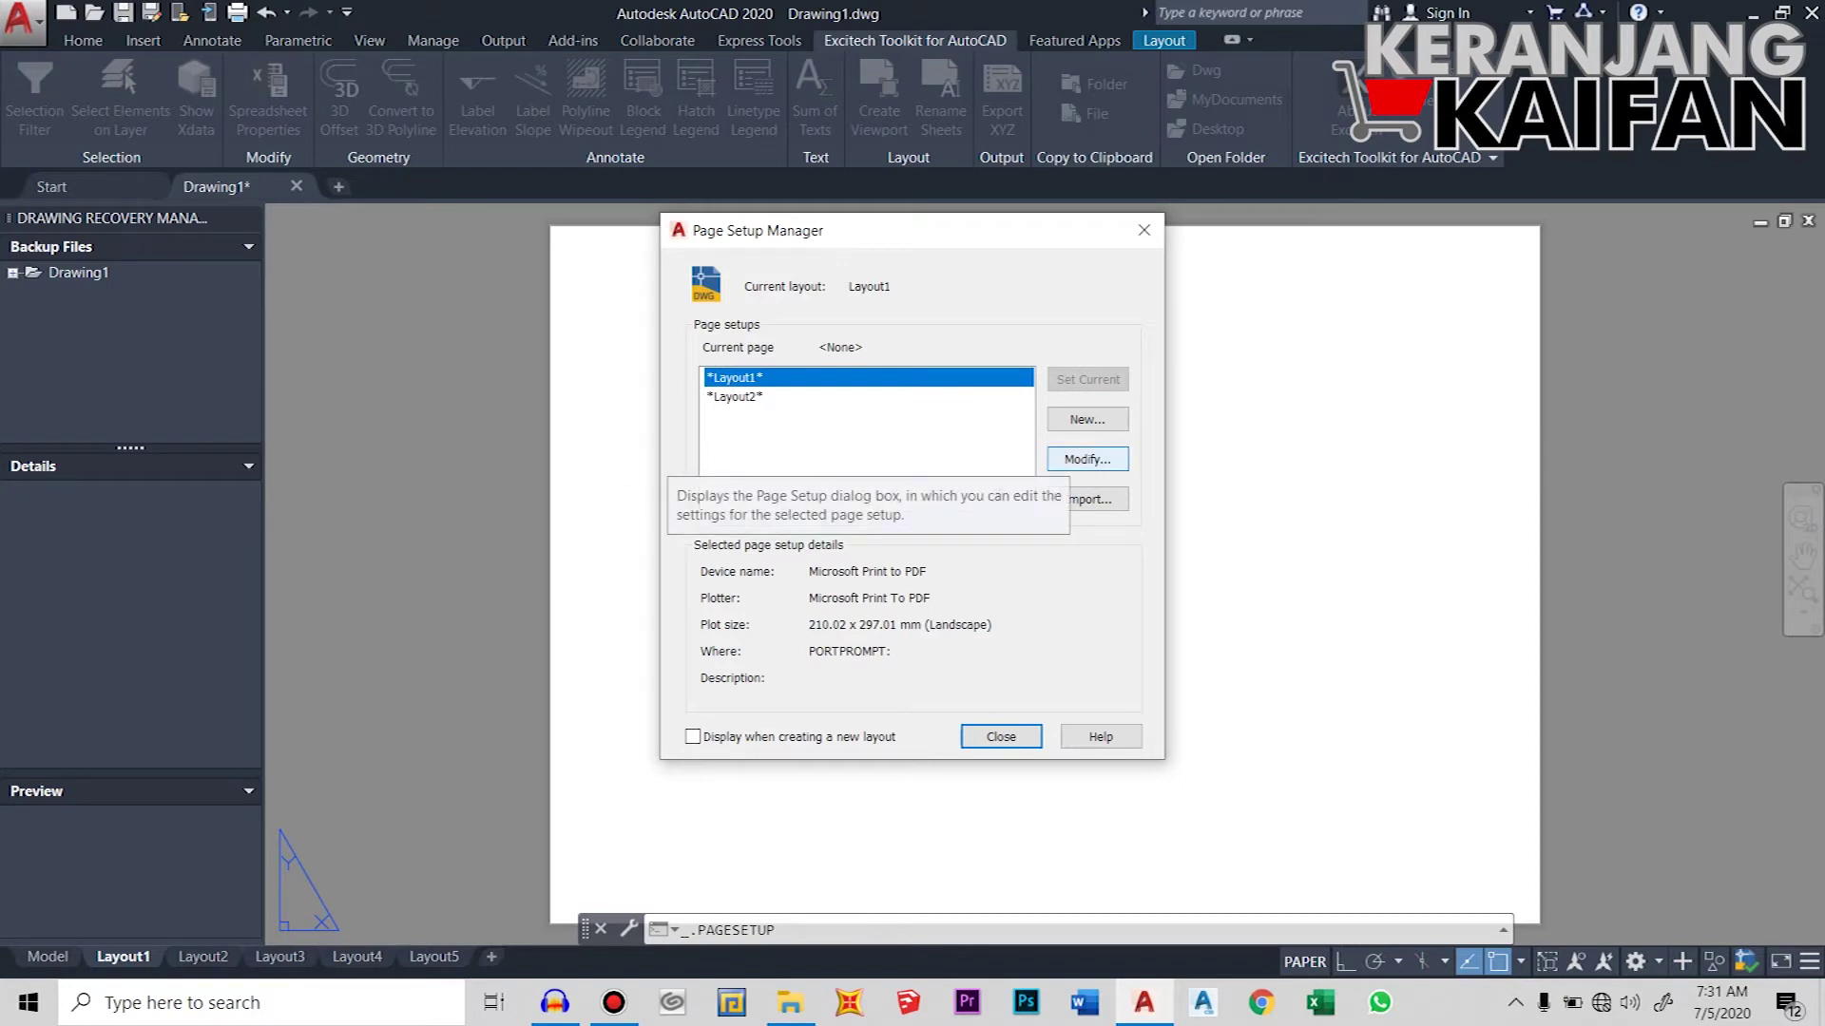
pyautogui.click(1088, 459)
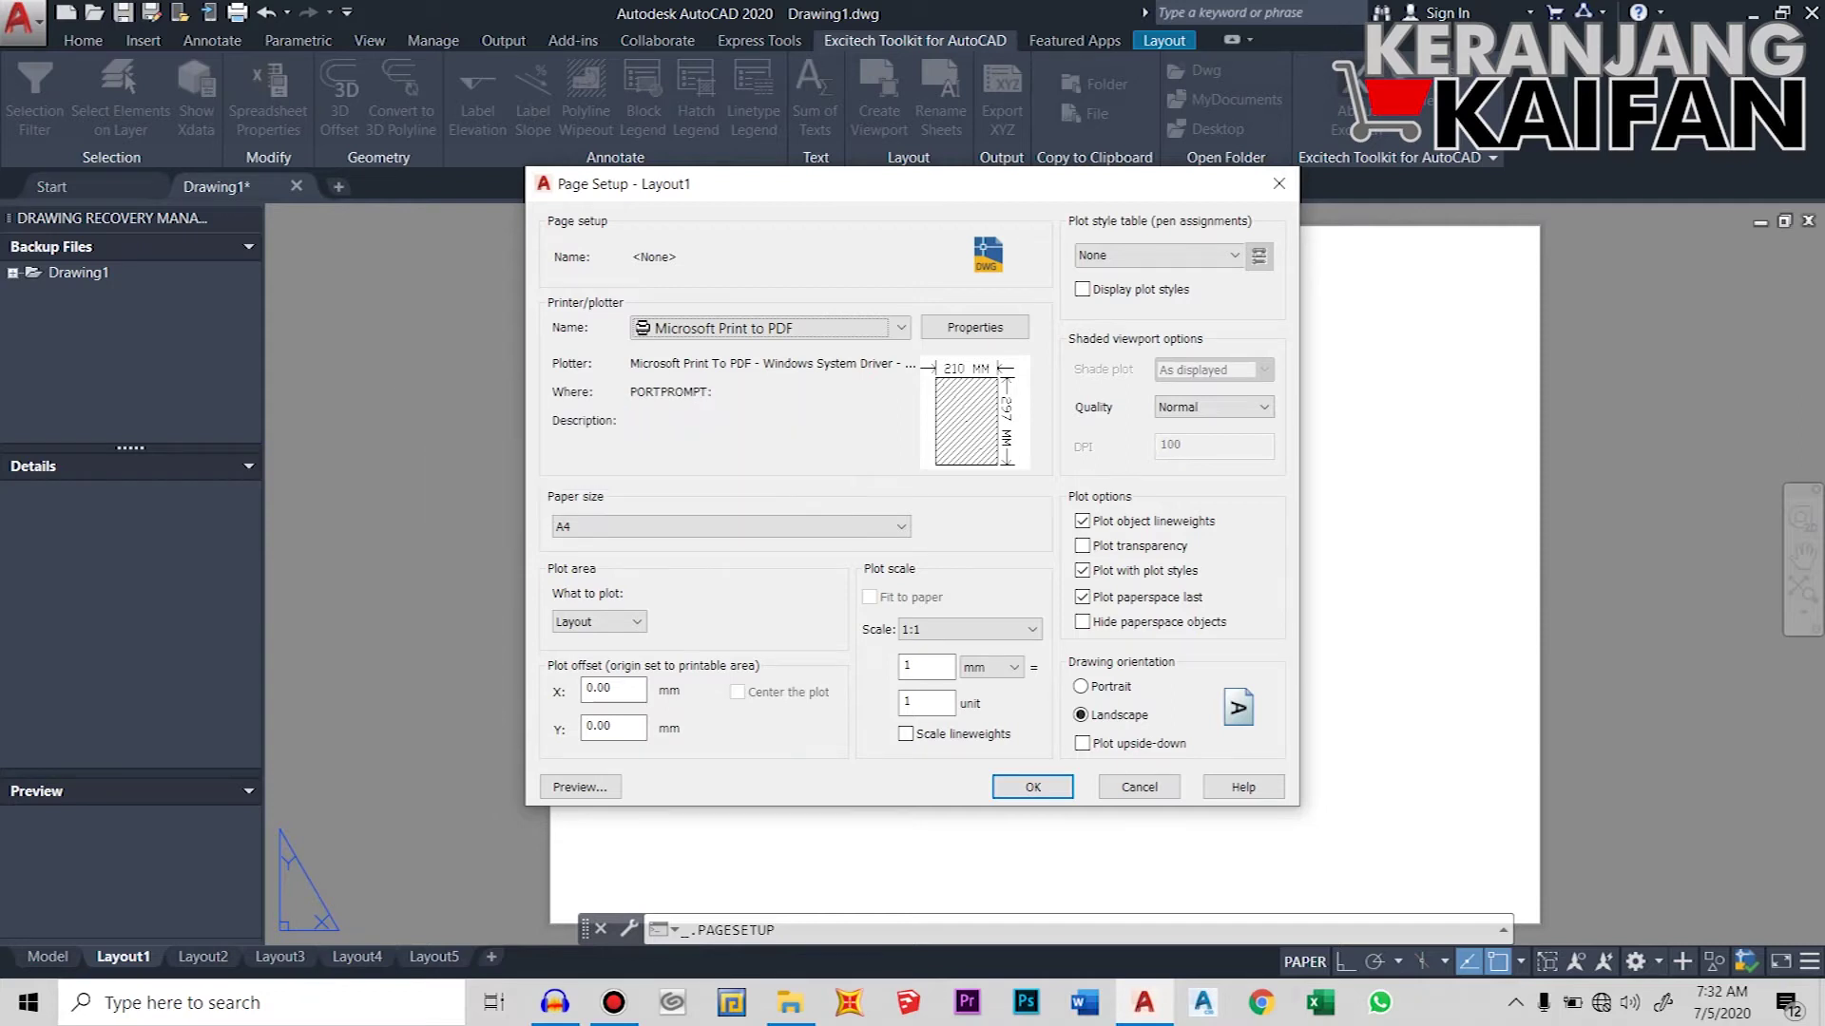
pyautogui.click(770, 328)
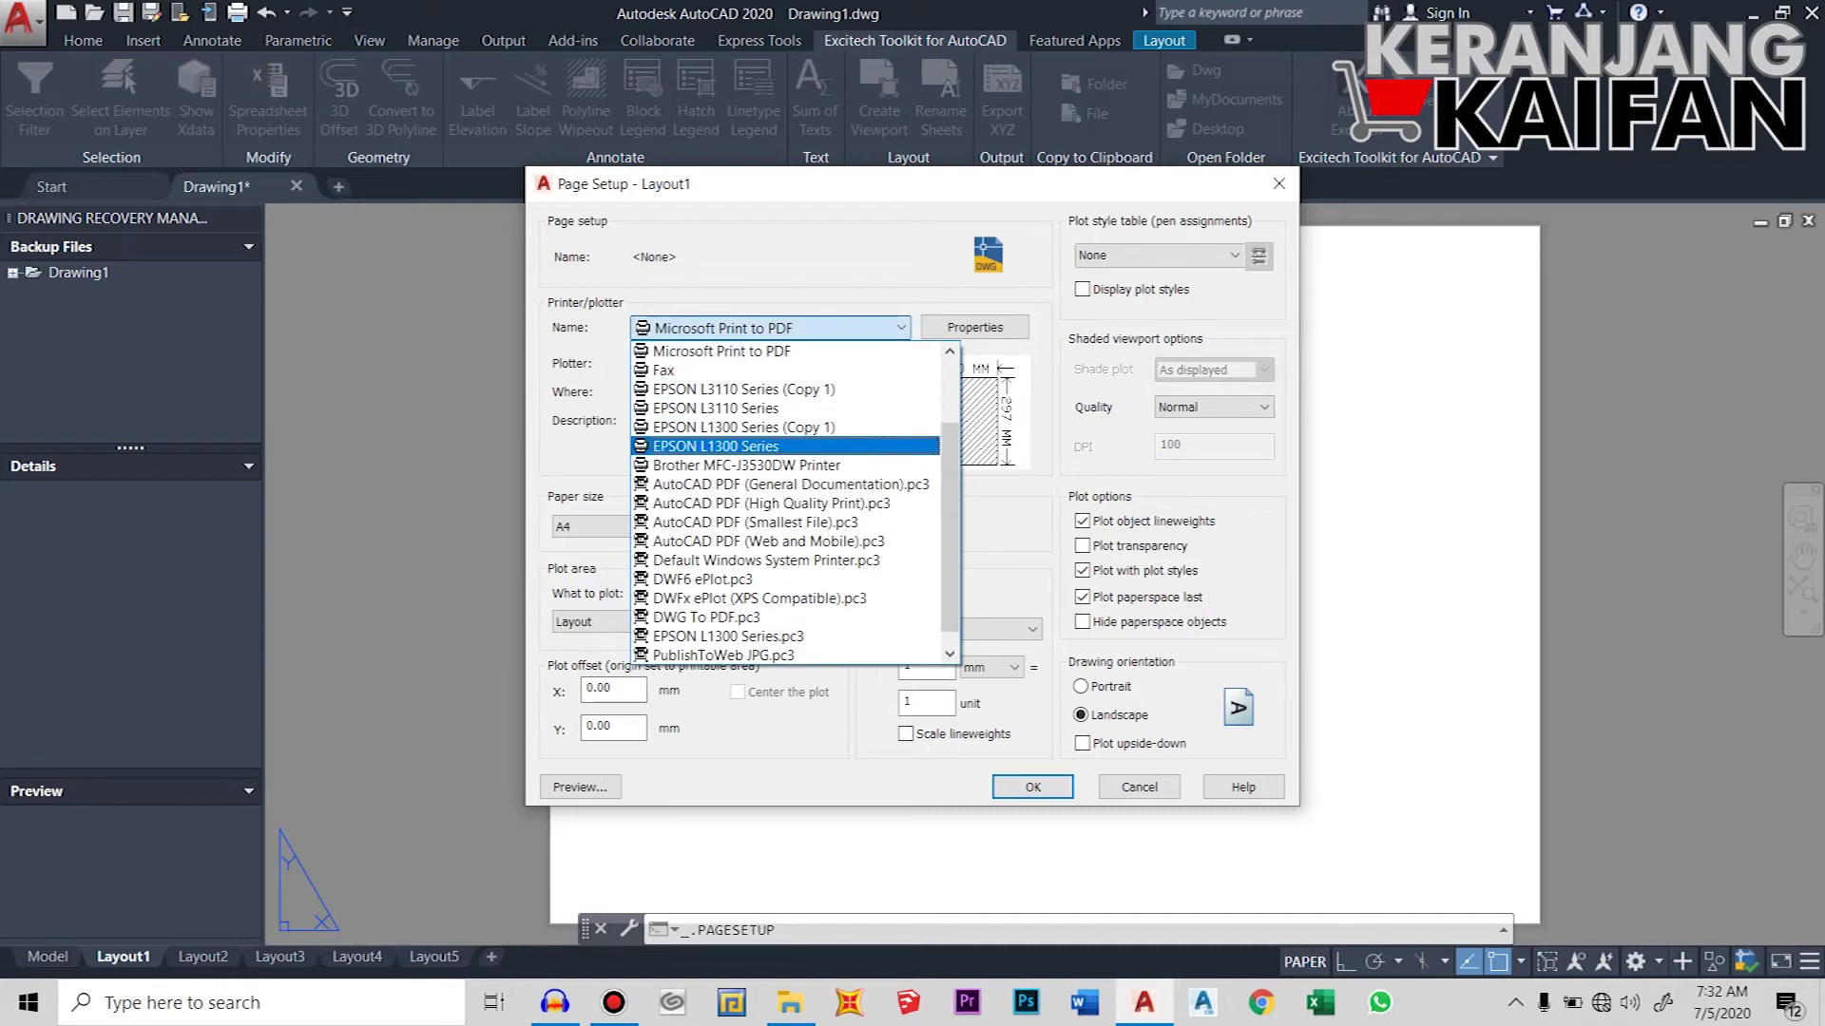
pyautogui.click(751, 447)
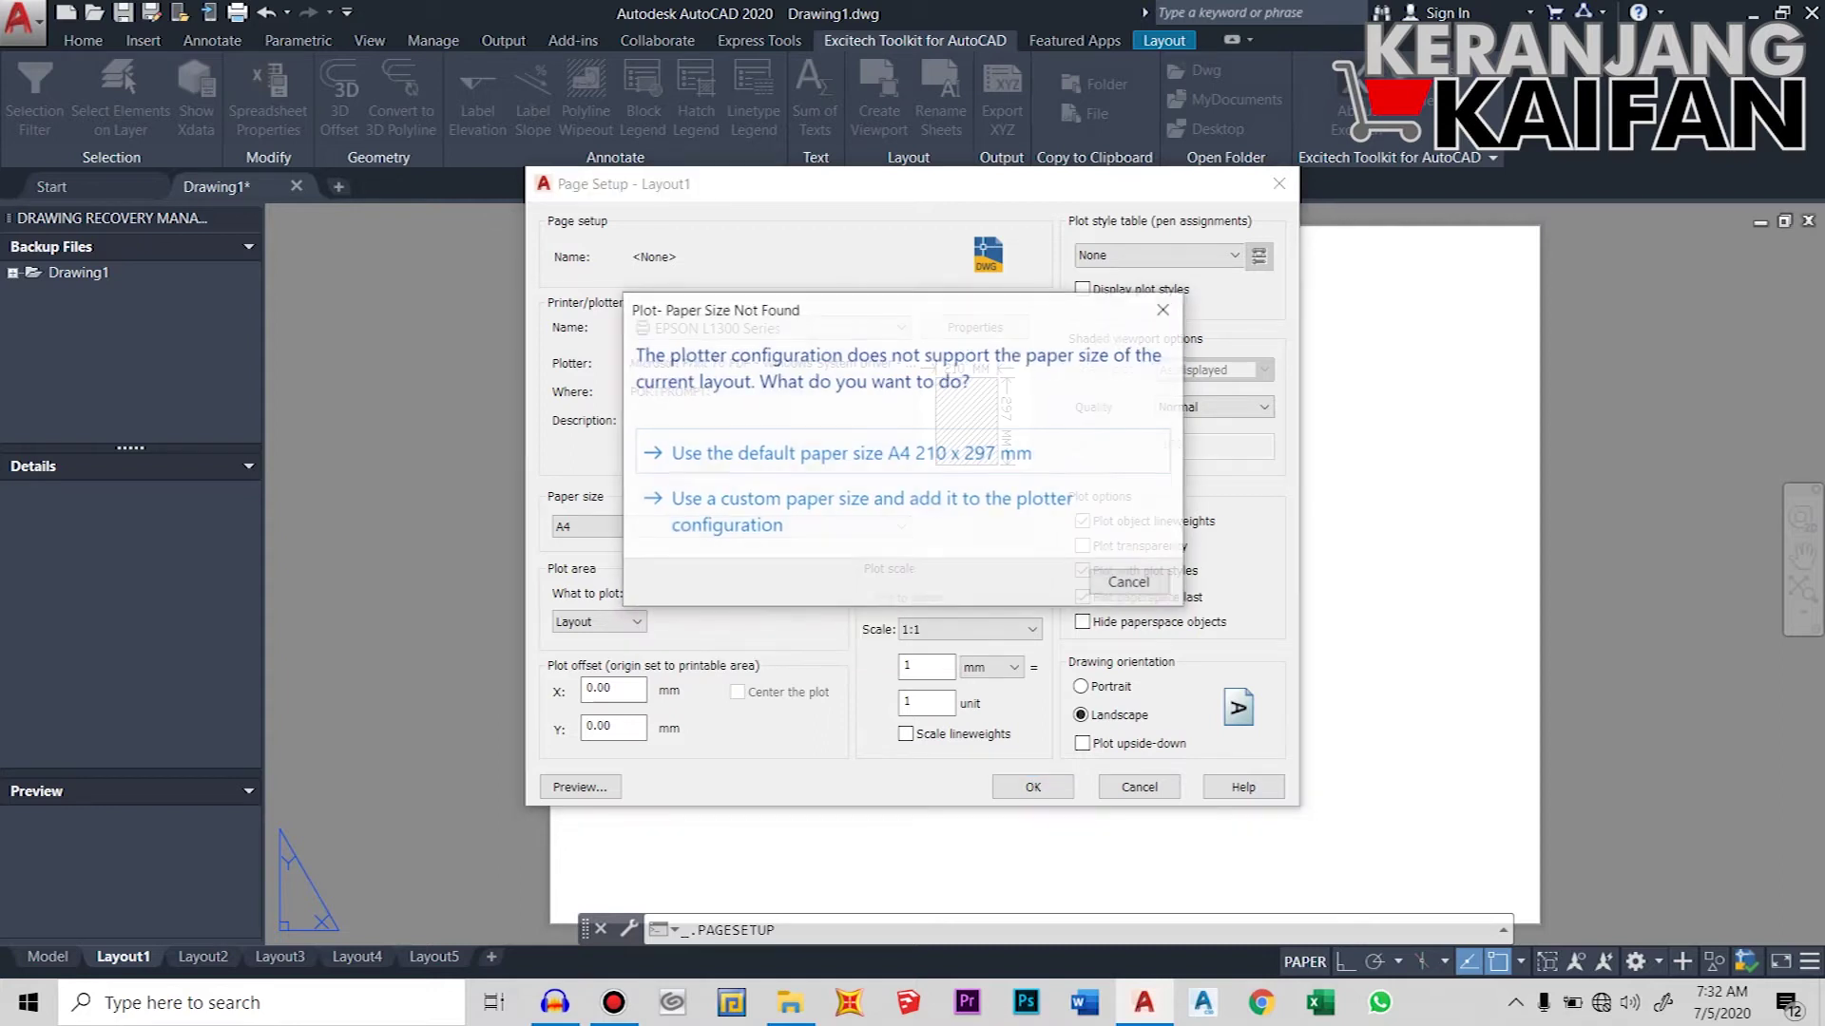
pyautogui.click(1164, 309)
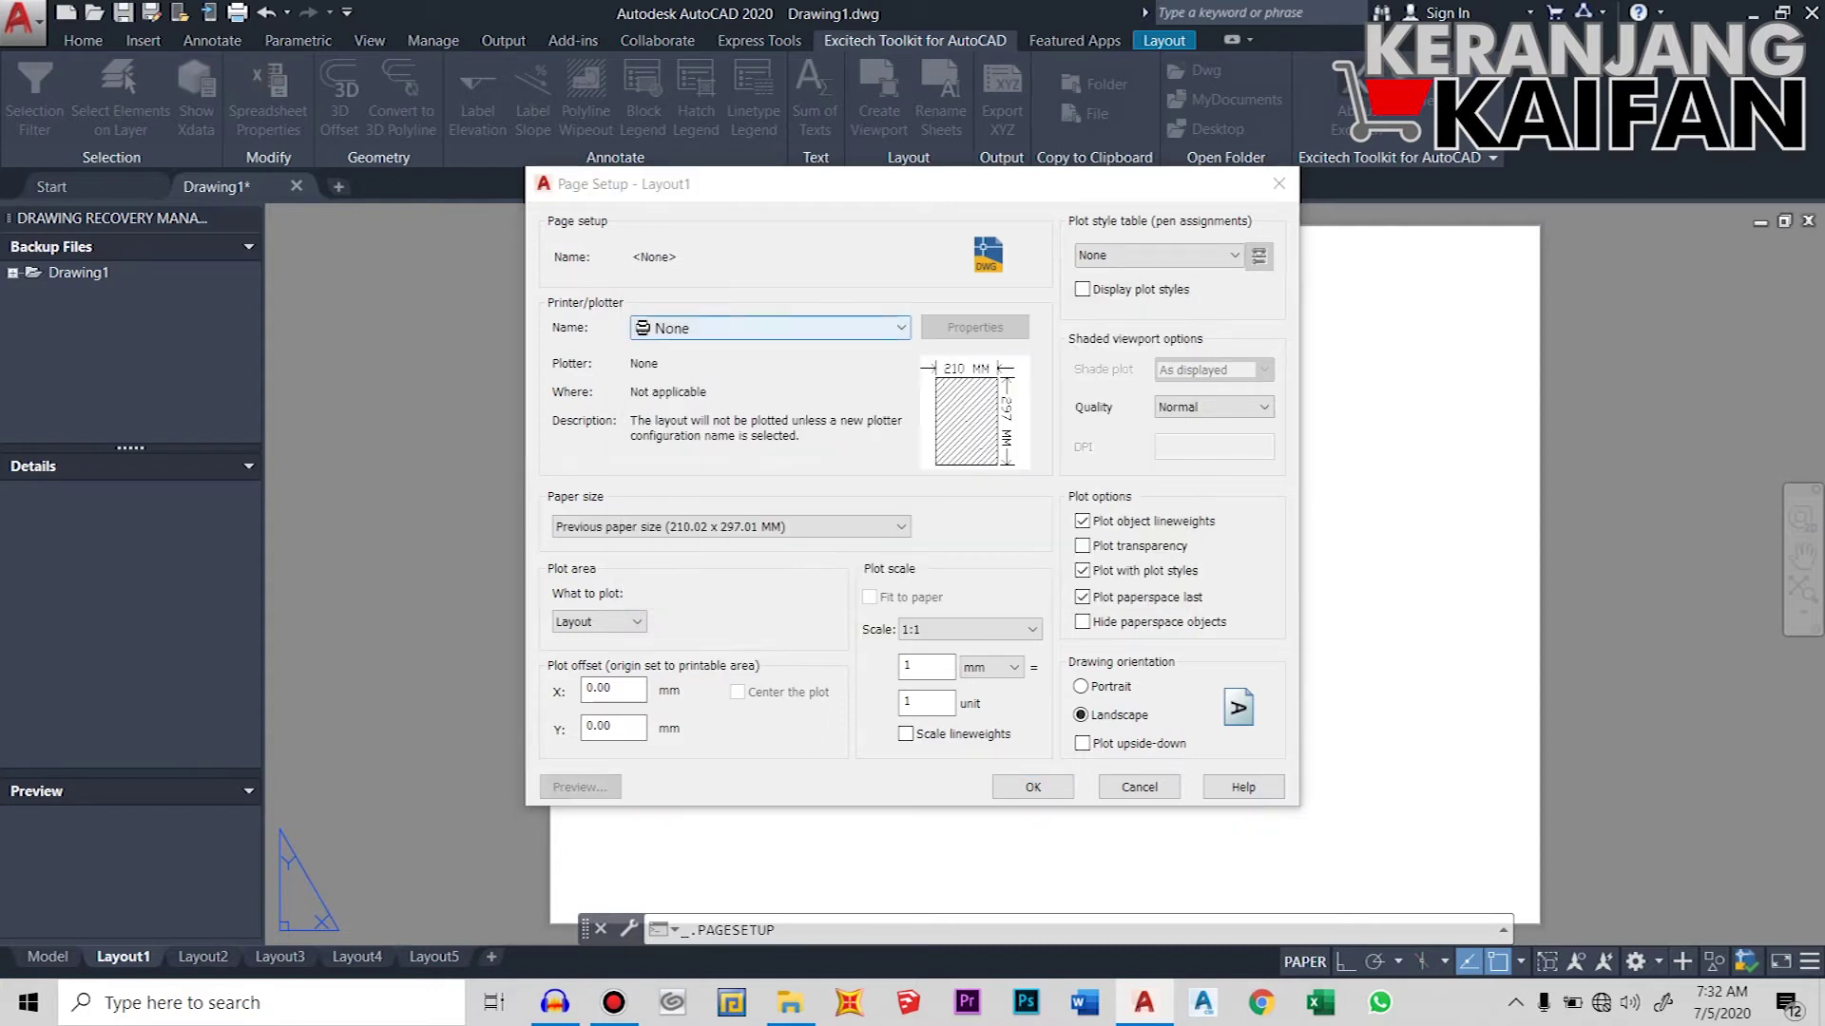
# - Set Layout1's plotter to DWG To PDF.pc3 and its paper size to ISO A3 (420.00 x 297.00 MM)
pyautogui.click(769, 328)
pyautogui.scroll(-2, 784, 503)
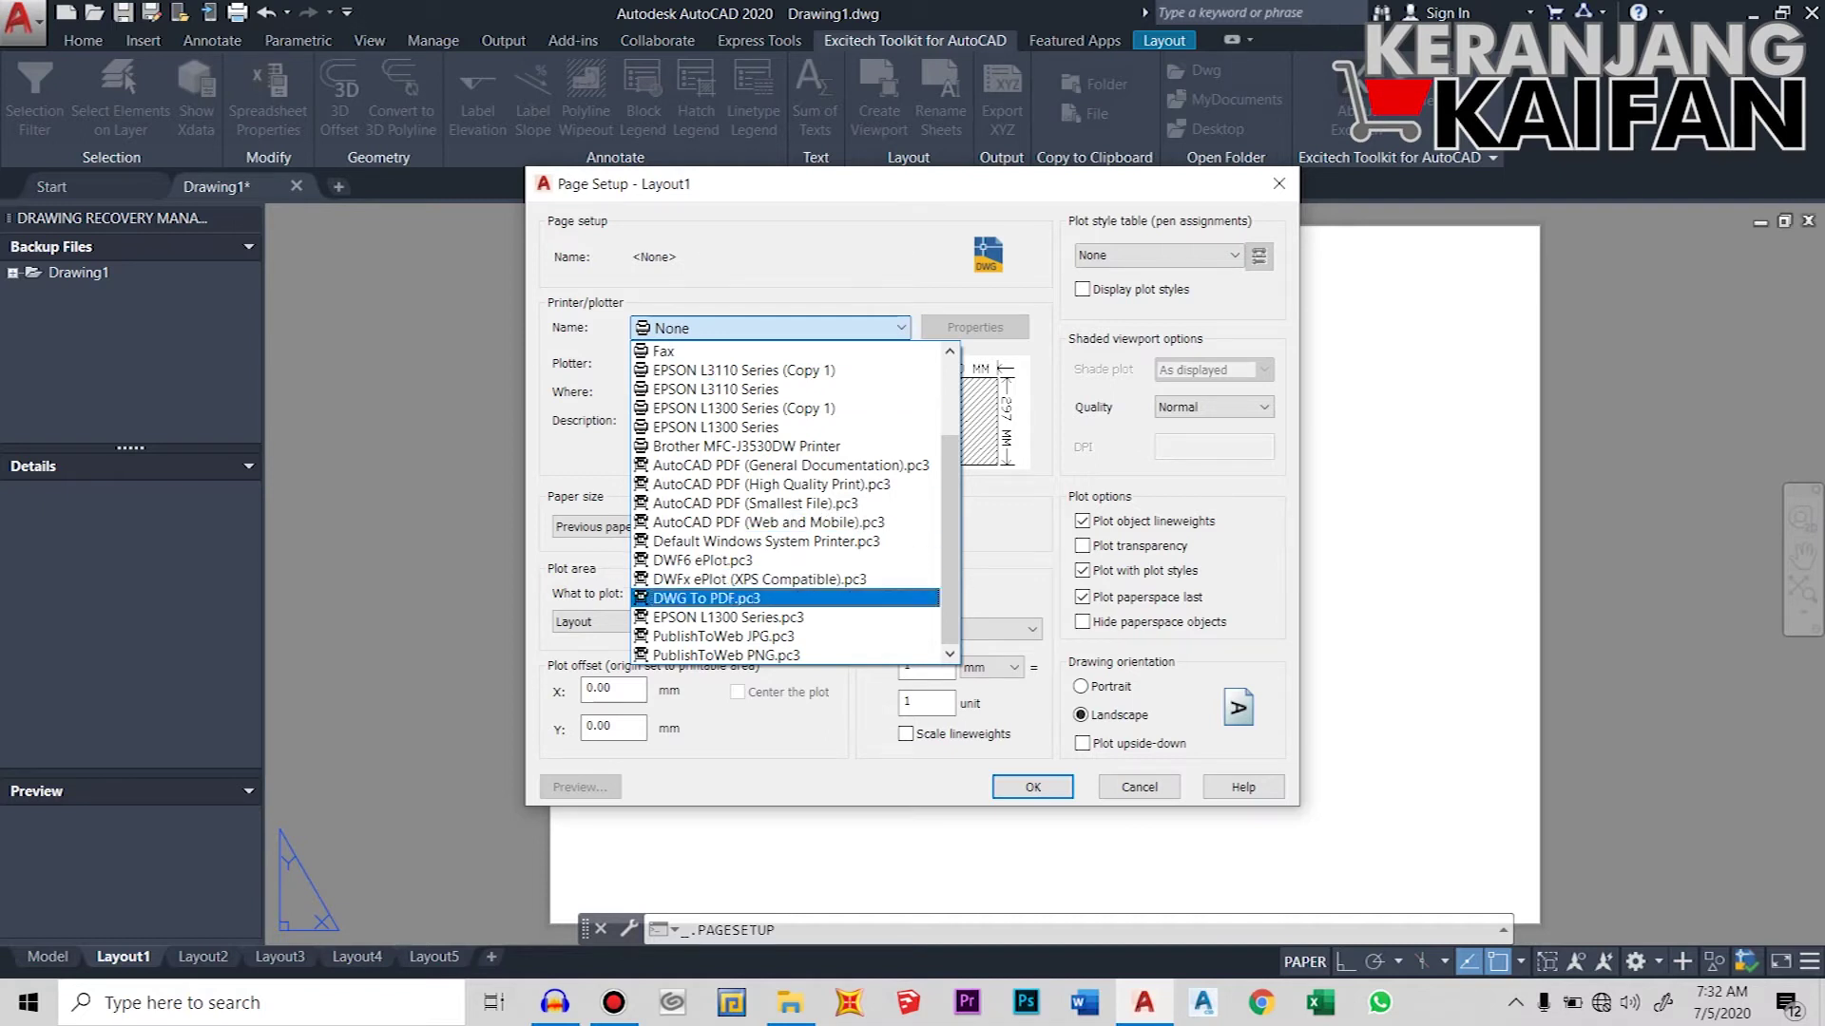
pyautogui.click(708, 598)
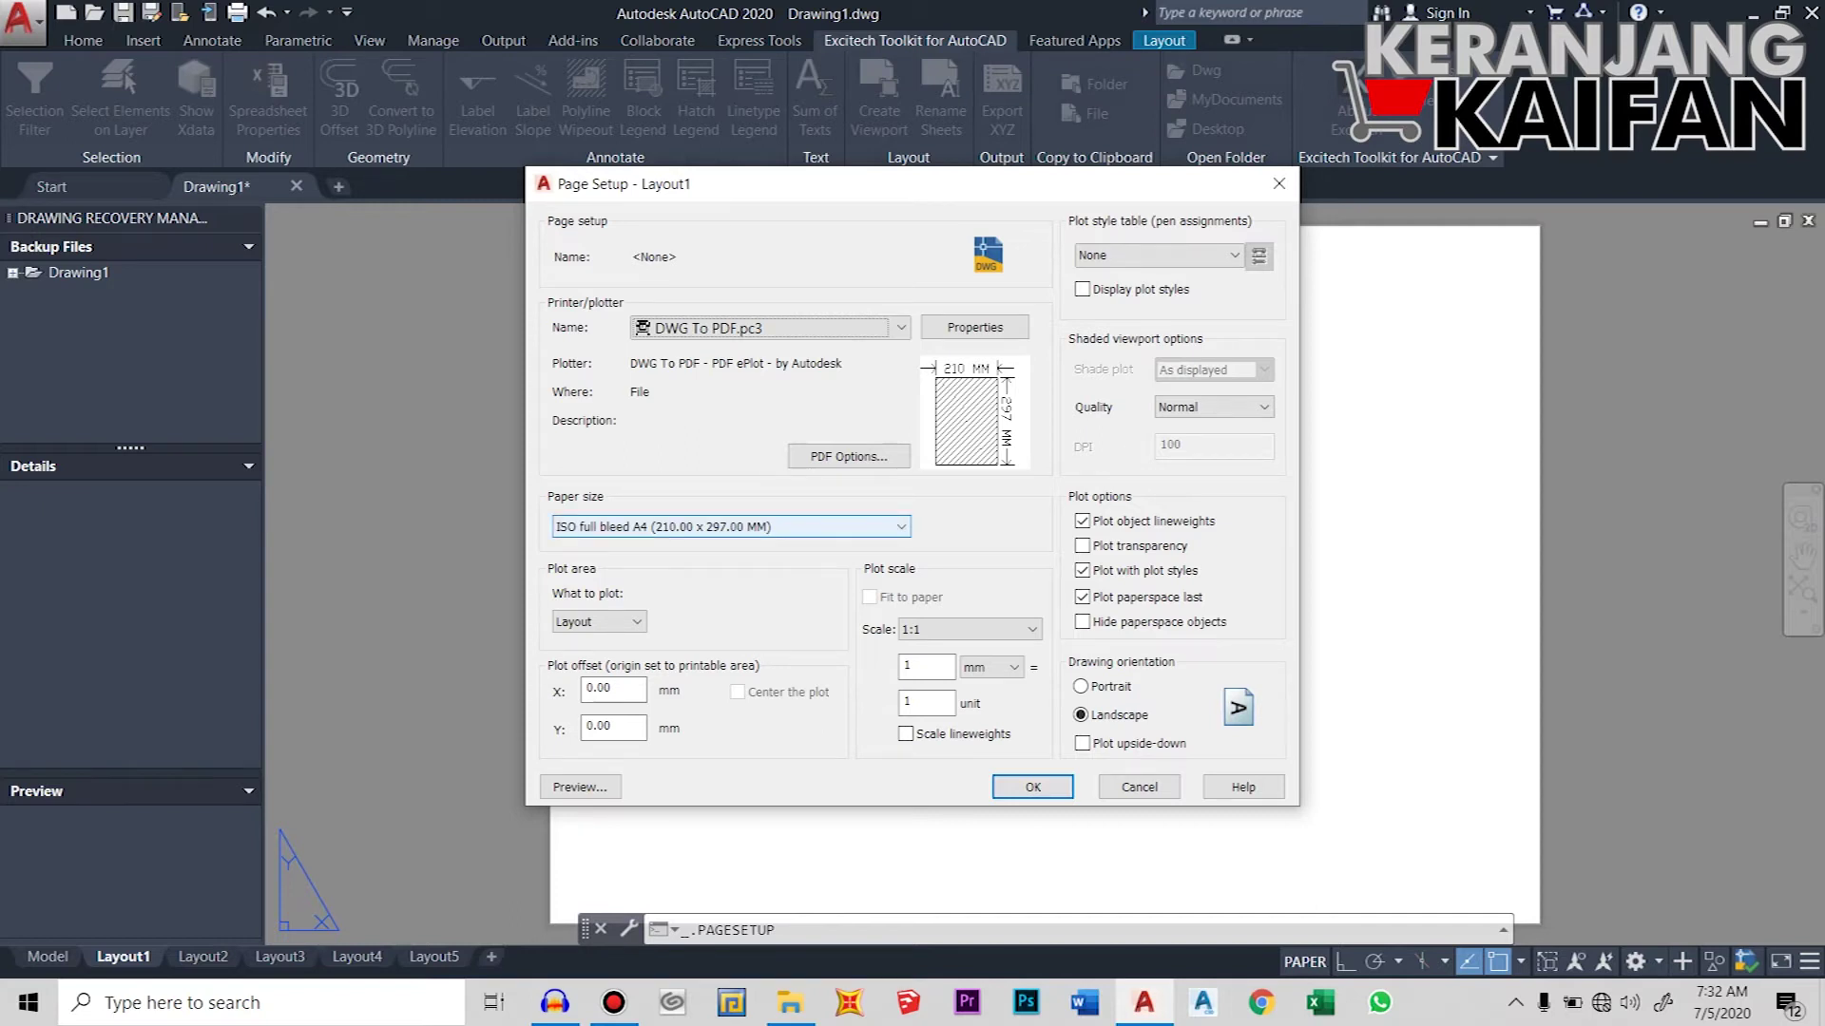
pyautogui.click(731, 526)
pyautogui.scroll(-5, 722, 760)
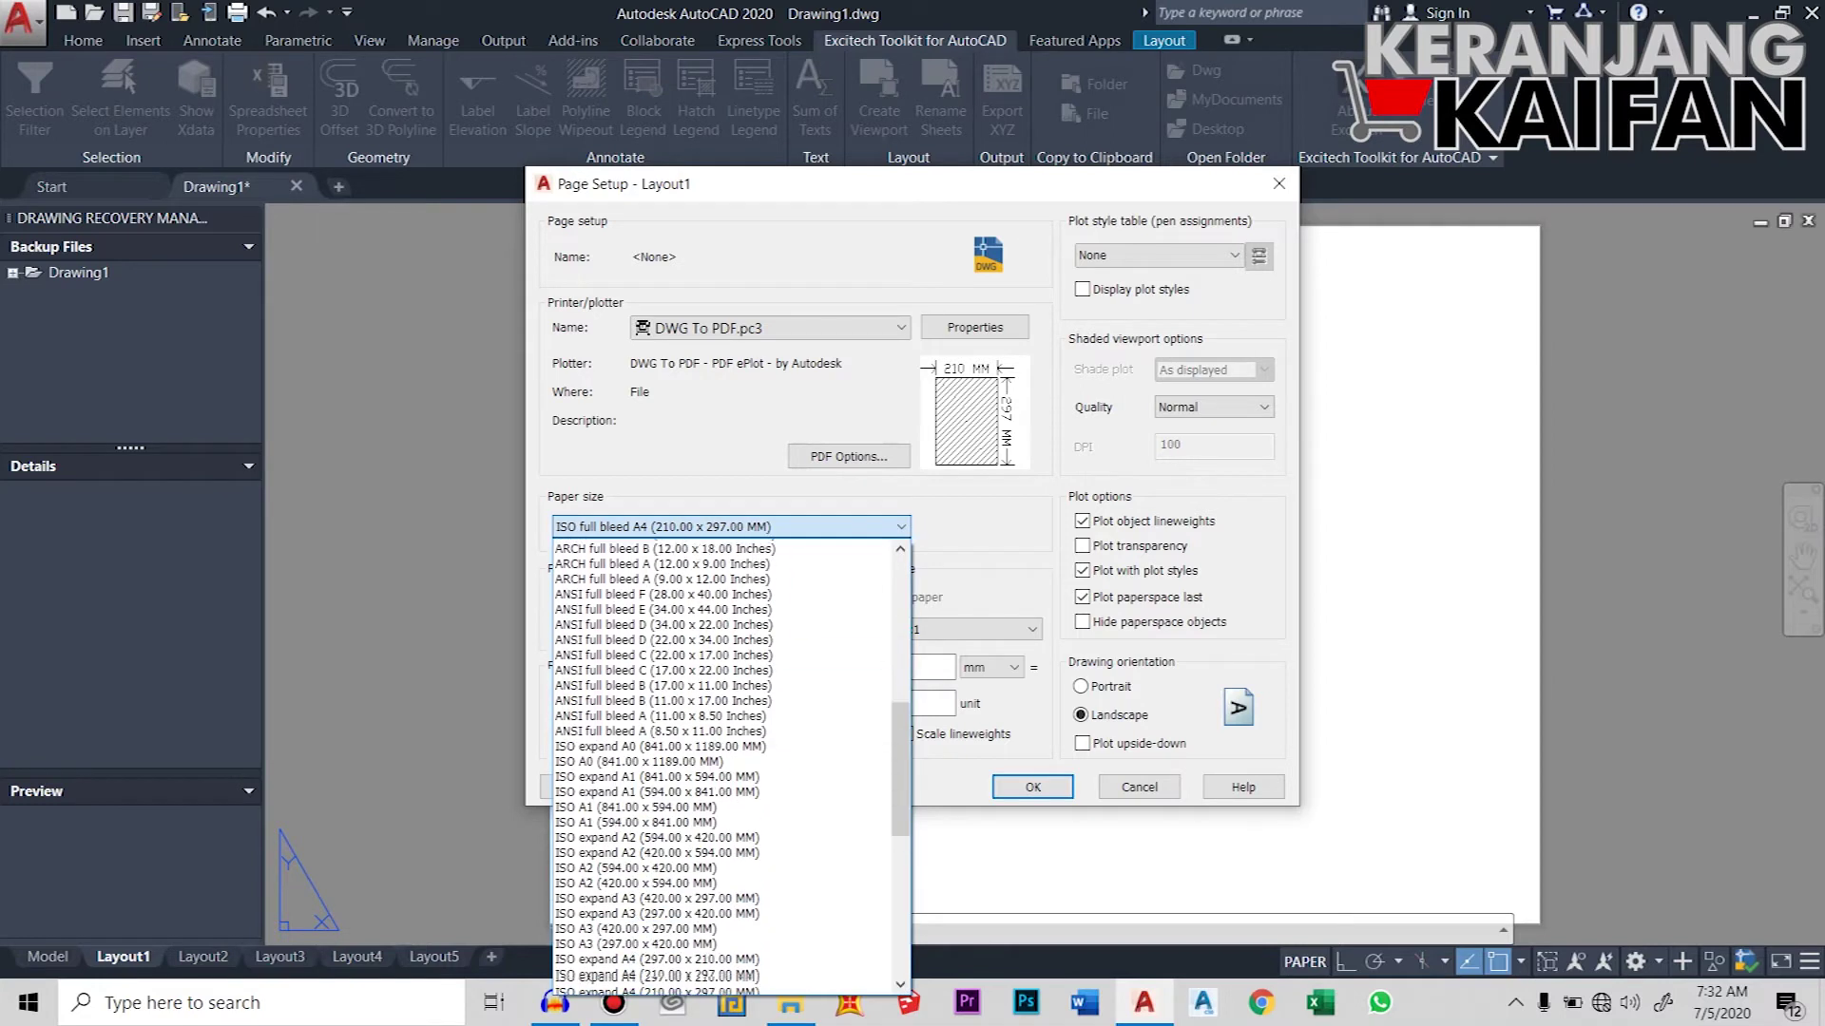
pyautogui.scroll(-4, 727, 765)
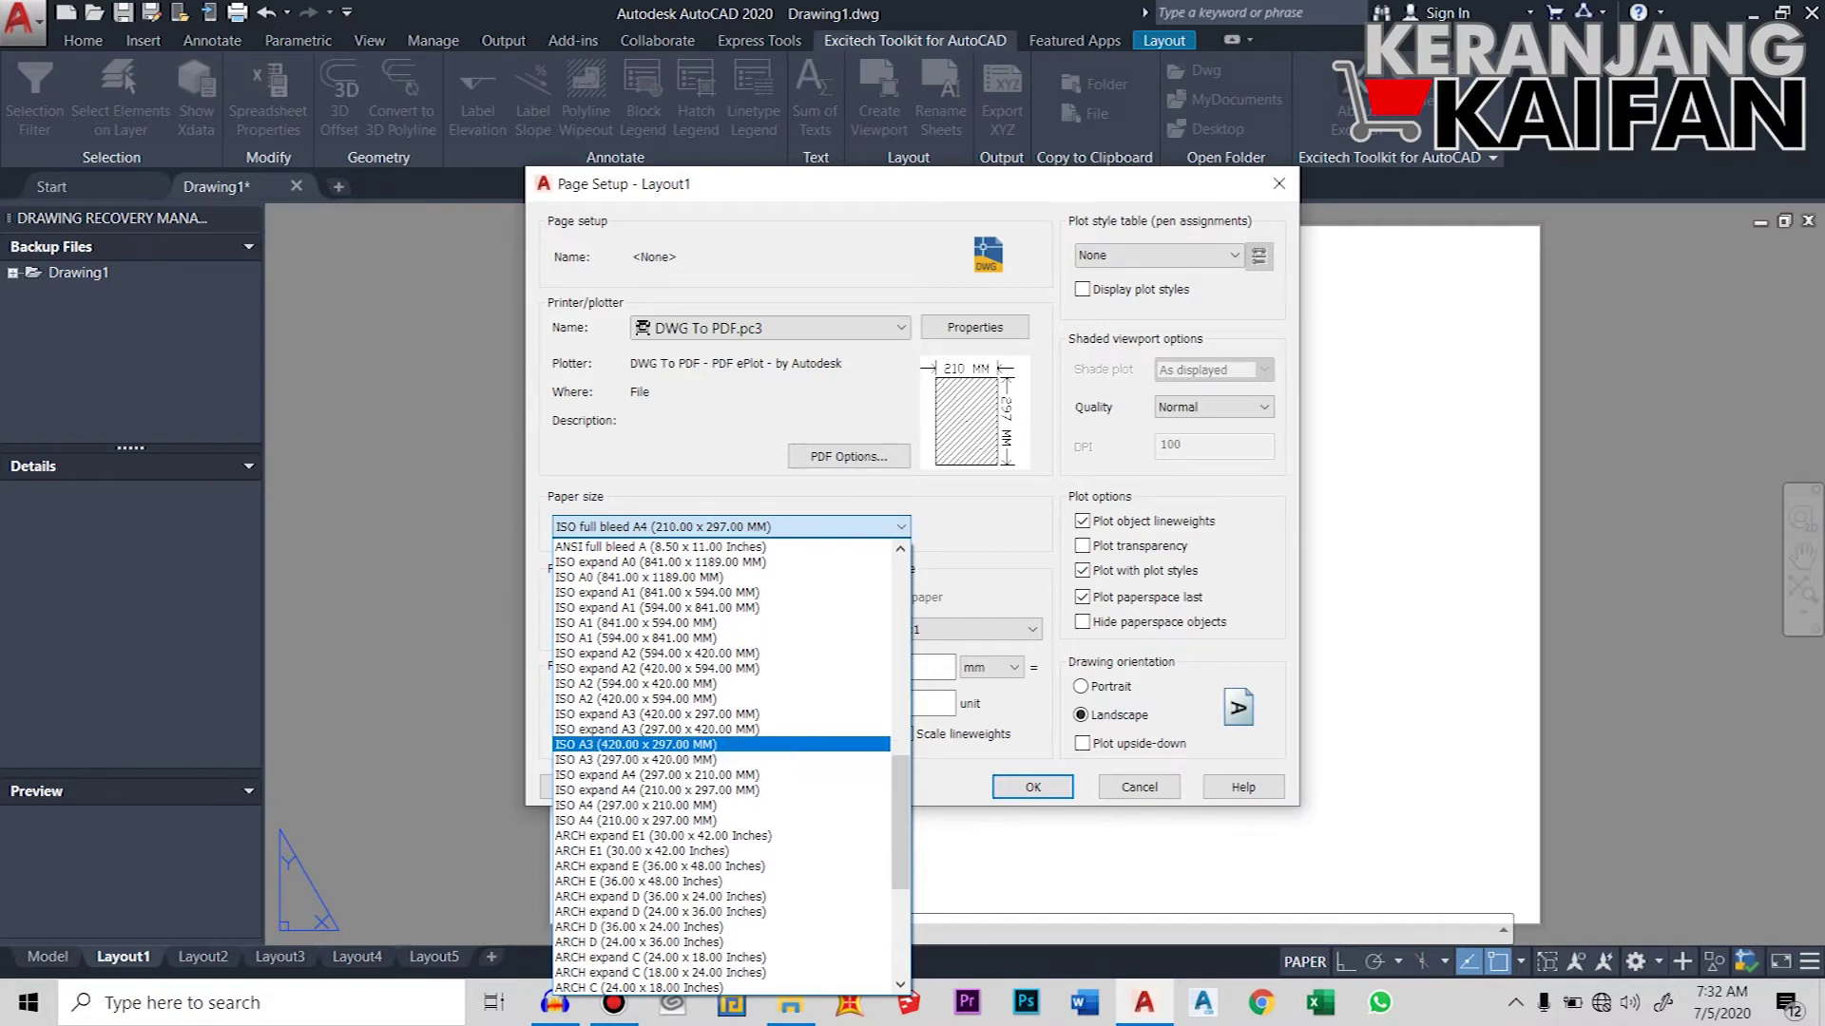
pyautogui.click(635, 744)
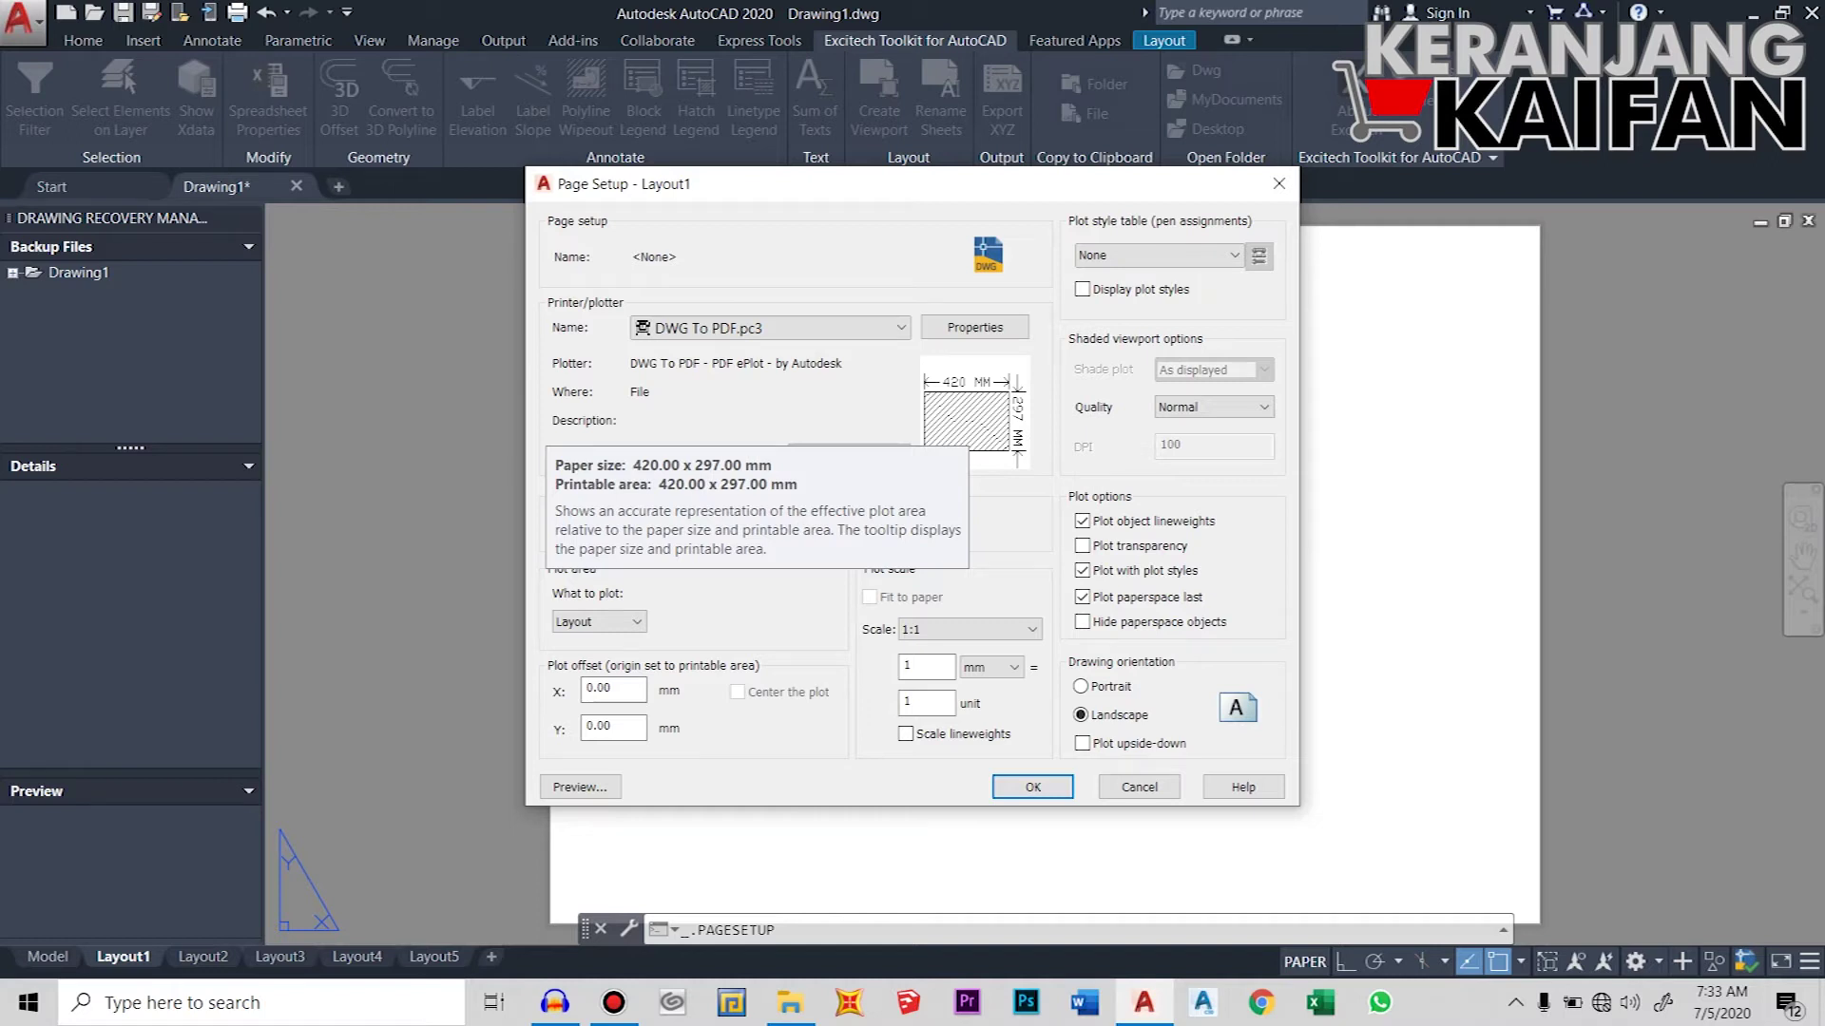
# - Examine the printable-area margins of the ISO A3 (420.00 x 297.00 MM) paper in the DWG To PDF plotter configuration, and cancel without editing
pyautogui.click(974, 326)
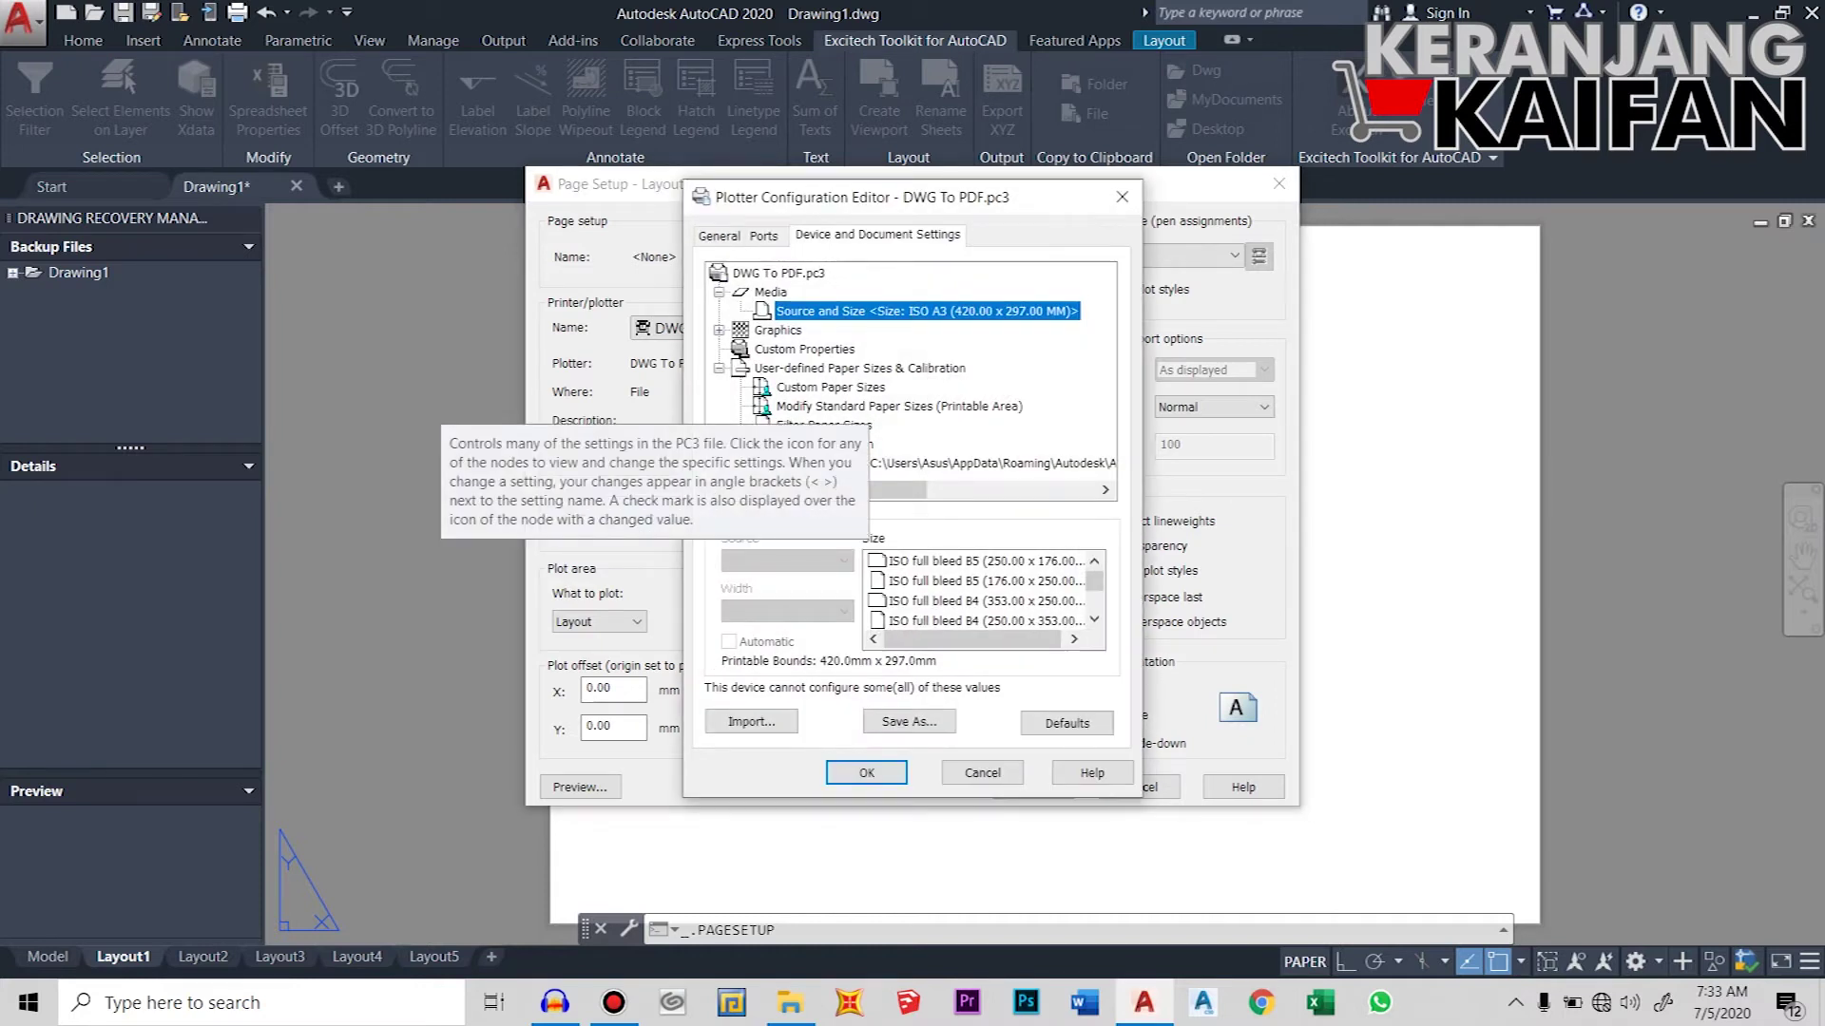
pyautogui.click(868, 406)
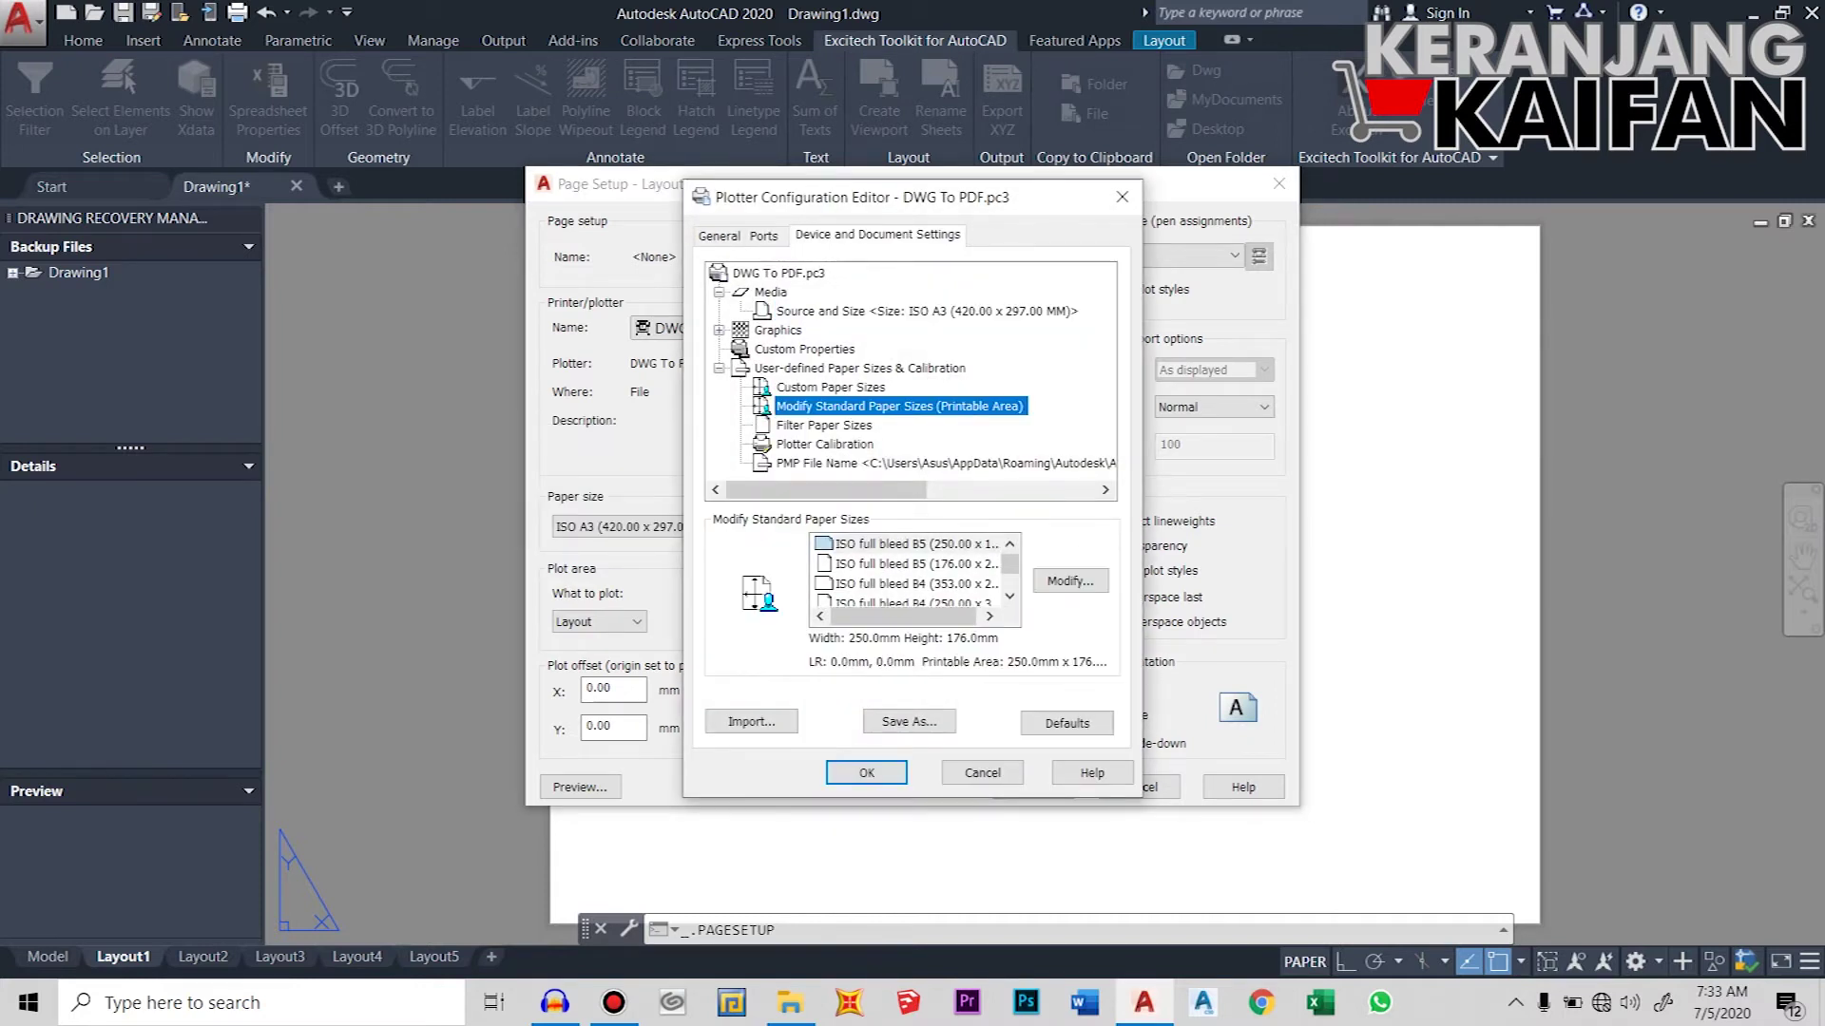
pyautogui.click(1010, 596)
pyautogui.click(1009, 596)
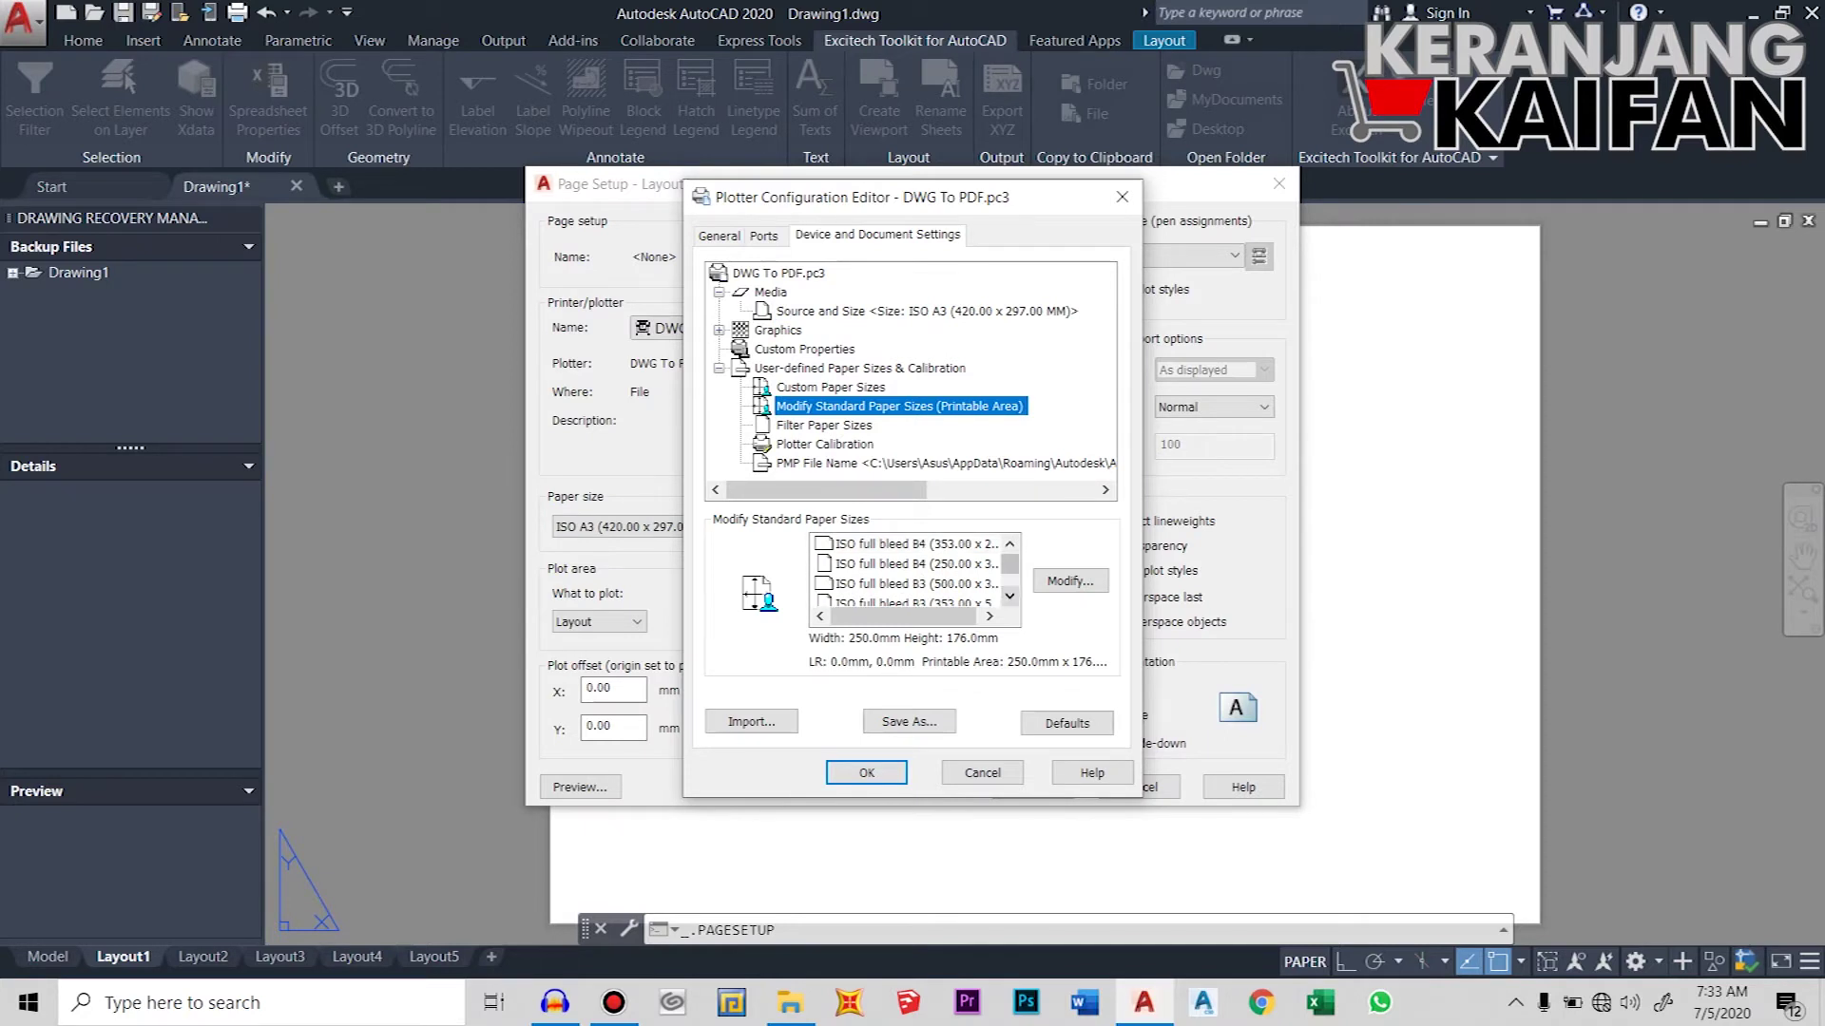
pyautogui.click(1009, 596)
pyautogui.click(1010, 596)
pyautogui.click(1009, 595)
pyautogui.click(1009, 596)
pyautogui.click(1009, 595)
pyautogui.click(1009, 596)
pyautogui.click(1009, 595)
pyautogui.click(1009, 596)
pyautogui.click(1010, 596)
pyautogui.click(1010, 596)
pyautogui.click(1009, 595)
pyautogui.click(1009, 596)
pyautogui.click(1009, 596)
pyautogui.click(1009, 596)
pyautogui.click(1009, 596)
pyautogui.click(1009, 596)
pyautogui.click(1010, 596)
pyautogui.click(1009, 596)
pyautogui.click(1009, 596)
pyautogui.click(1009, 596)
pyautogui.click(1009, 596)
pyautogui.click(1009, 596)
pyautogui.click(1009, 596)
pyautogui.click(1009, 596)
pyautogui.click(1009, 595)
pyautogui.click(1009, 596)
pyautogui.click(1009, 596)
pyautogui.click(1010, 596)
pyautogui.click(1009, 596)
pyautogui.click(1010, 596)
pyautogui.click(1009, 596)
pyautogui.click(1009, 596)
pyautogui.click(1009, 596)
pyautogui.click(1009, 596)
pyautogui.click(1009, 596)
pyautogui.click(1009, 596)
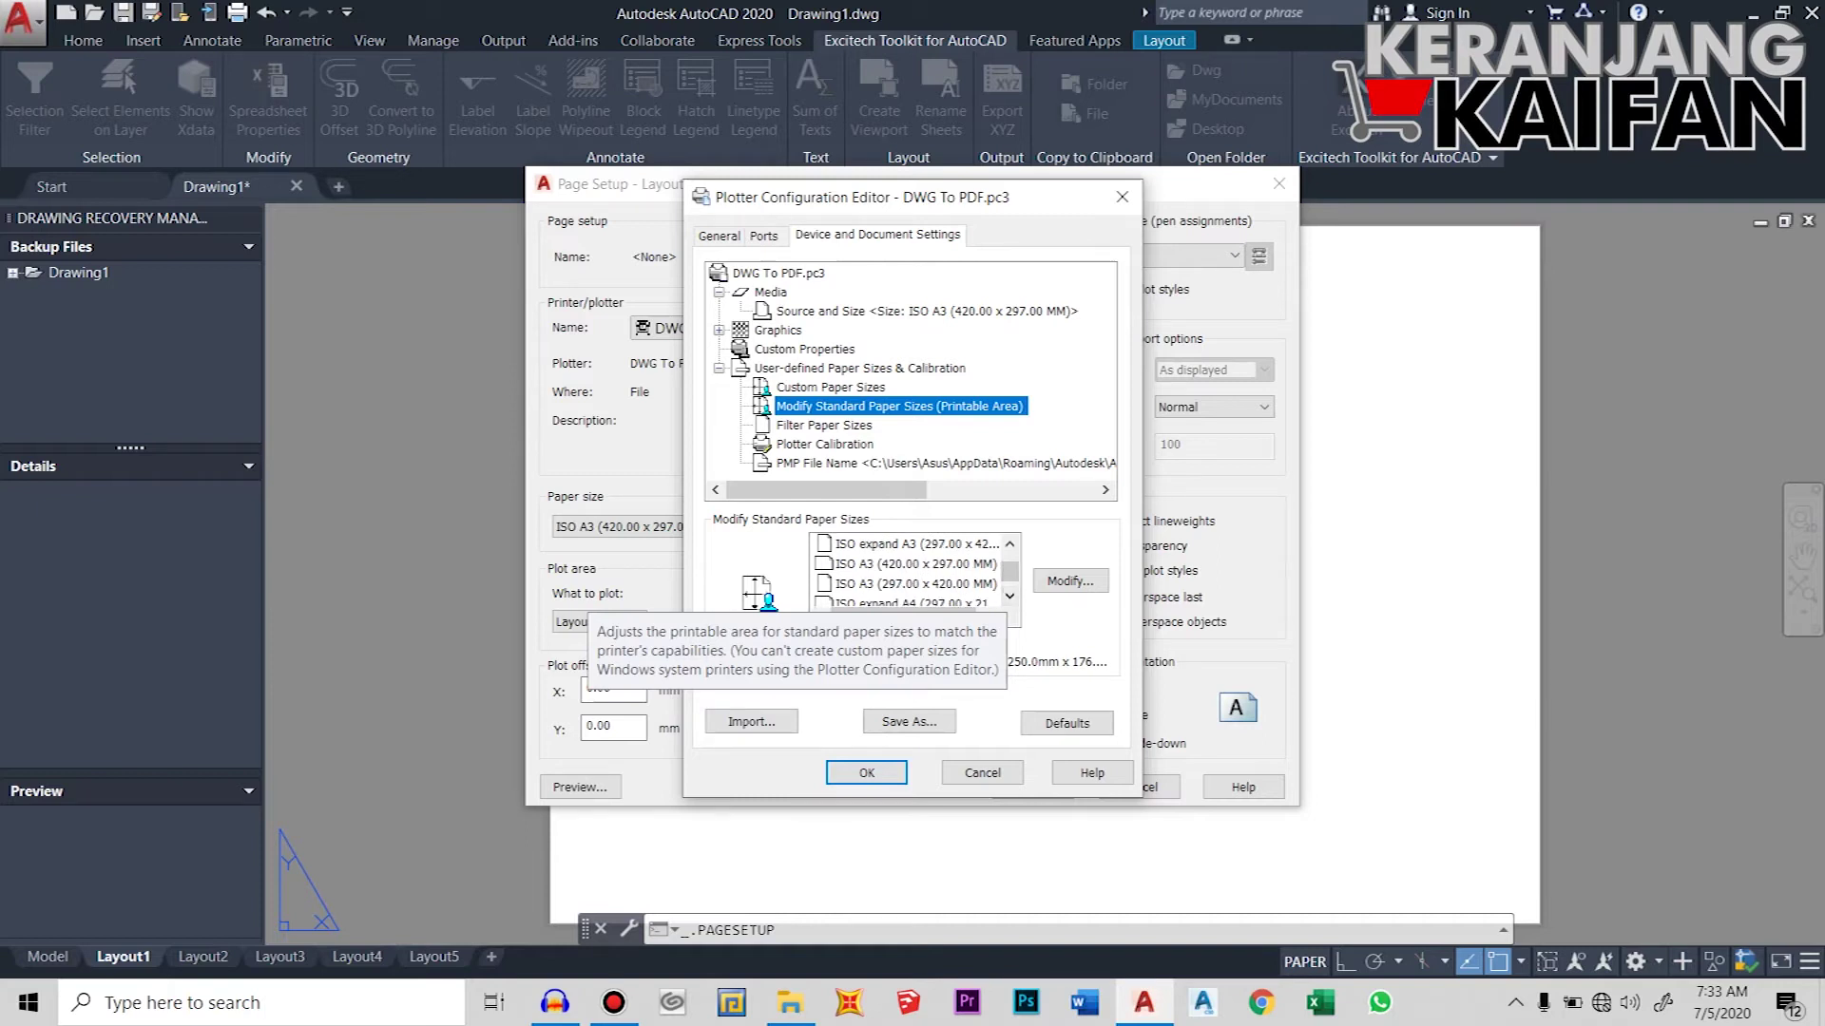
pyautogui.click(915, 564)
pyautogui.click(1070, 581)
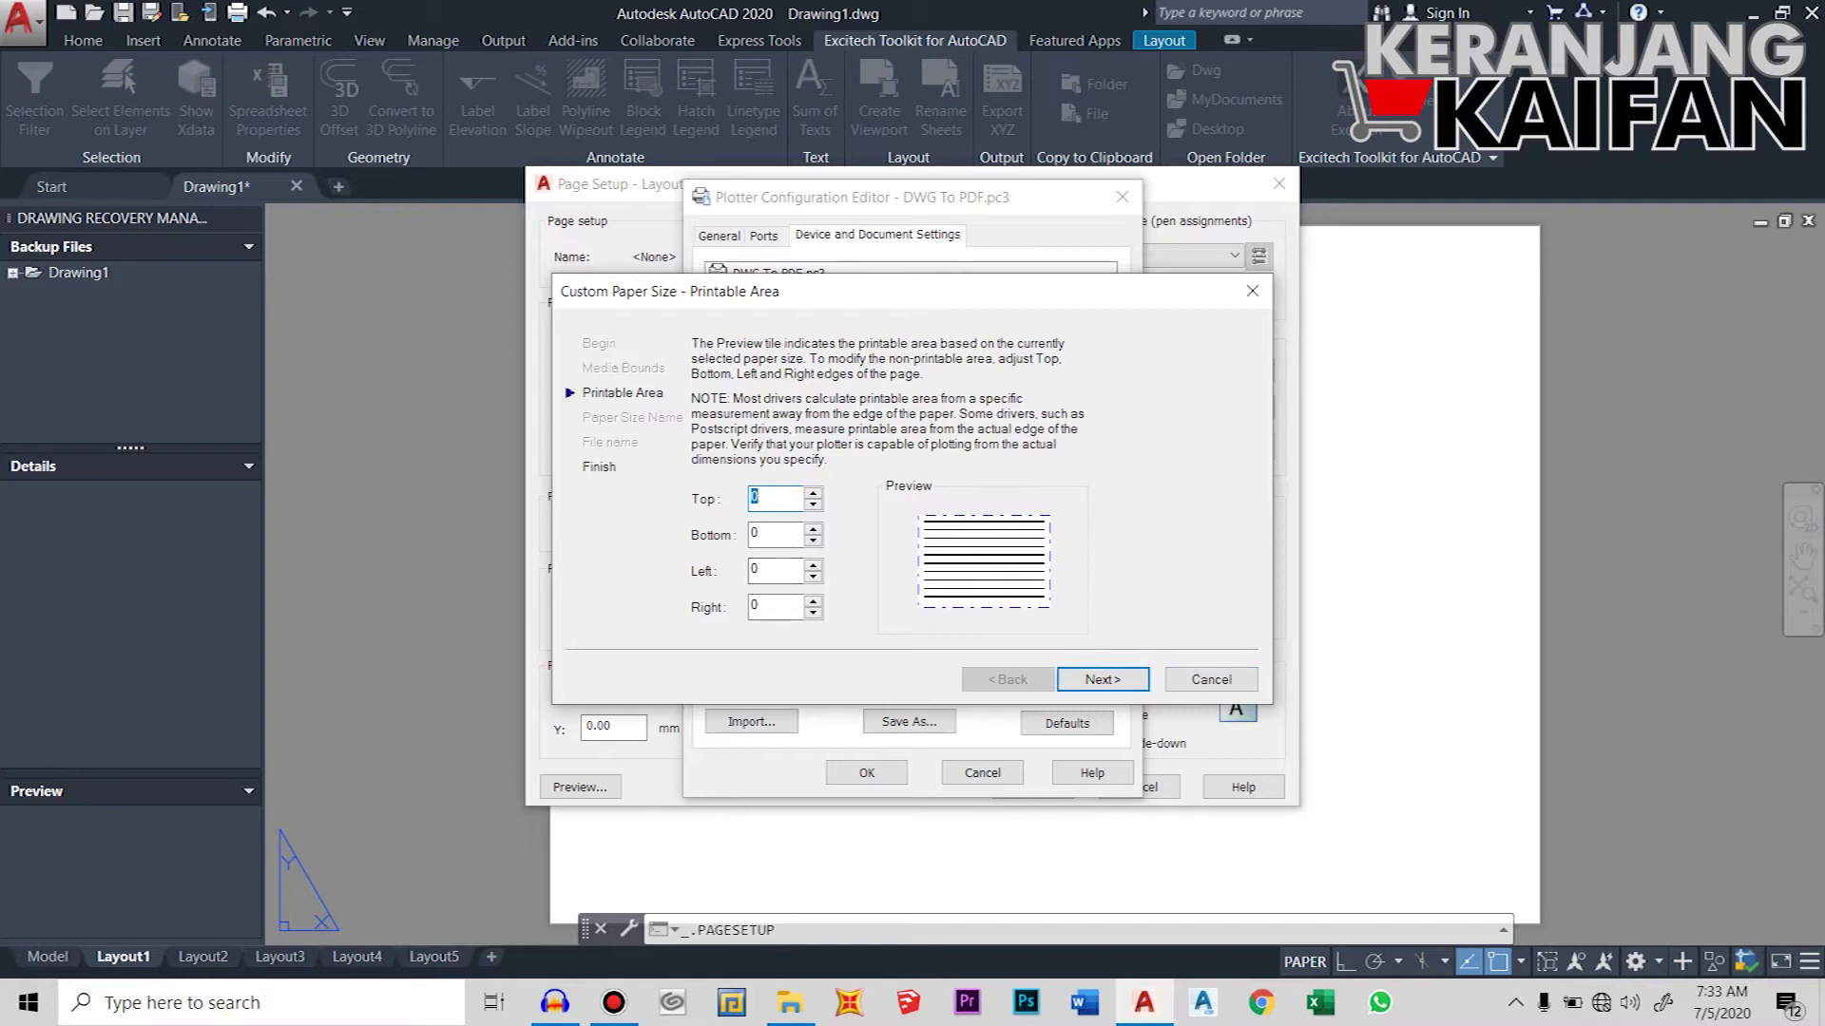
pyautogui.click(1211, 680)
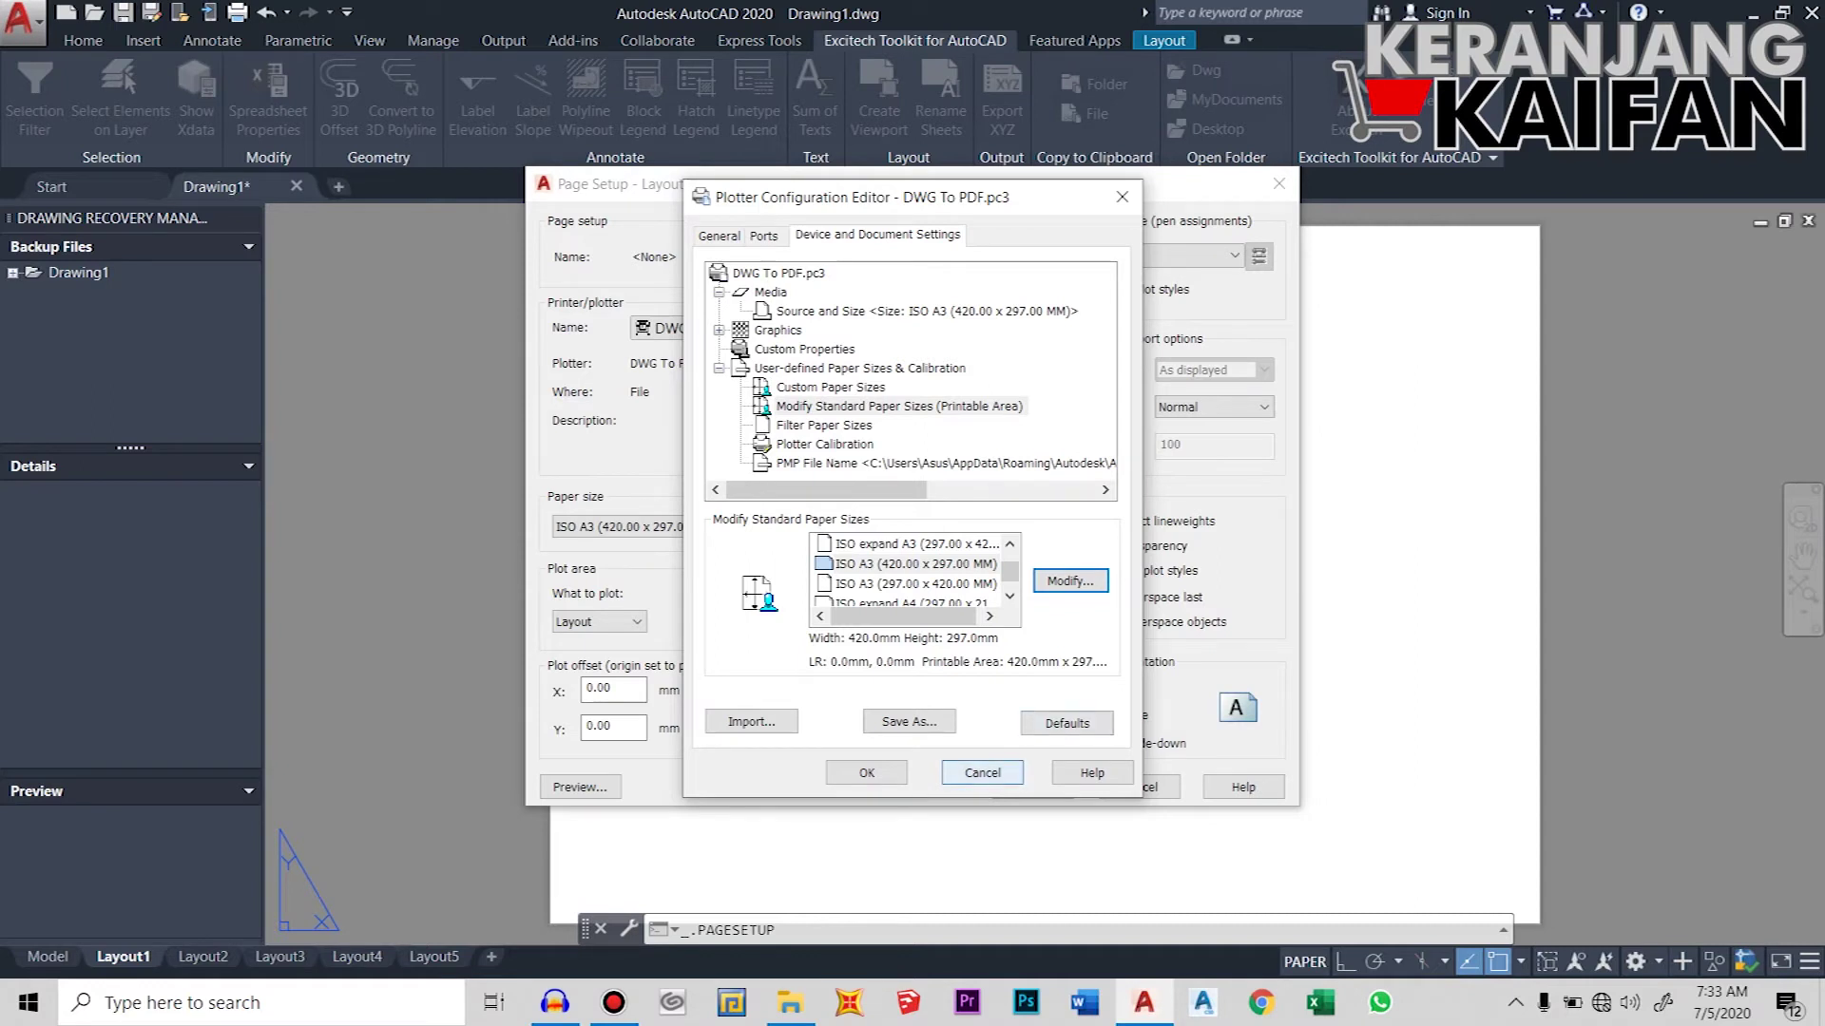
pyautogui.click(982, 773)
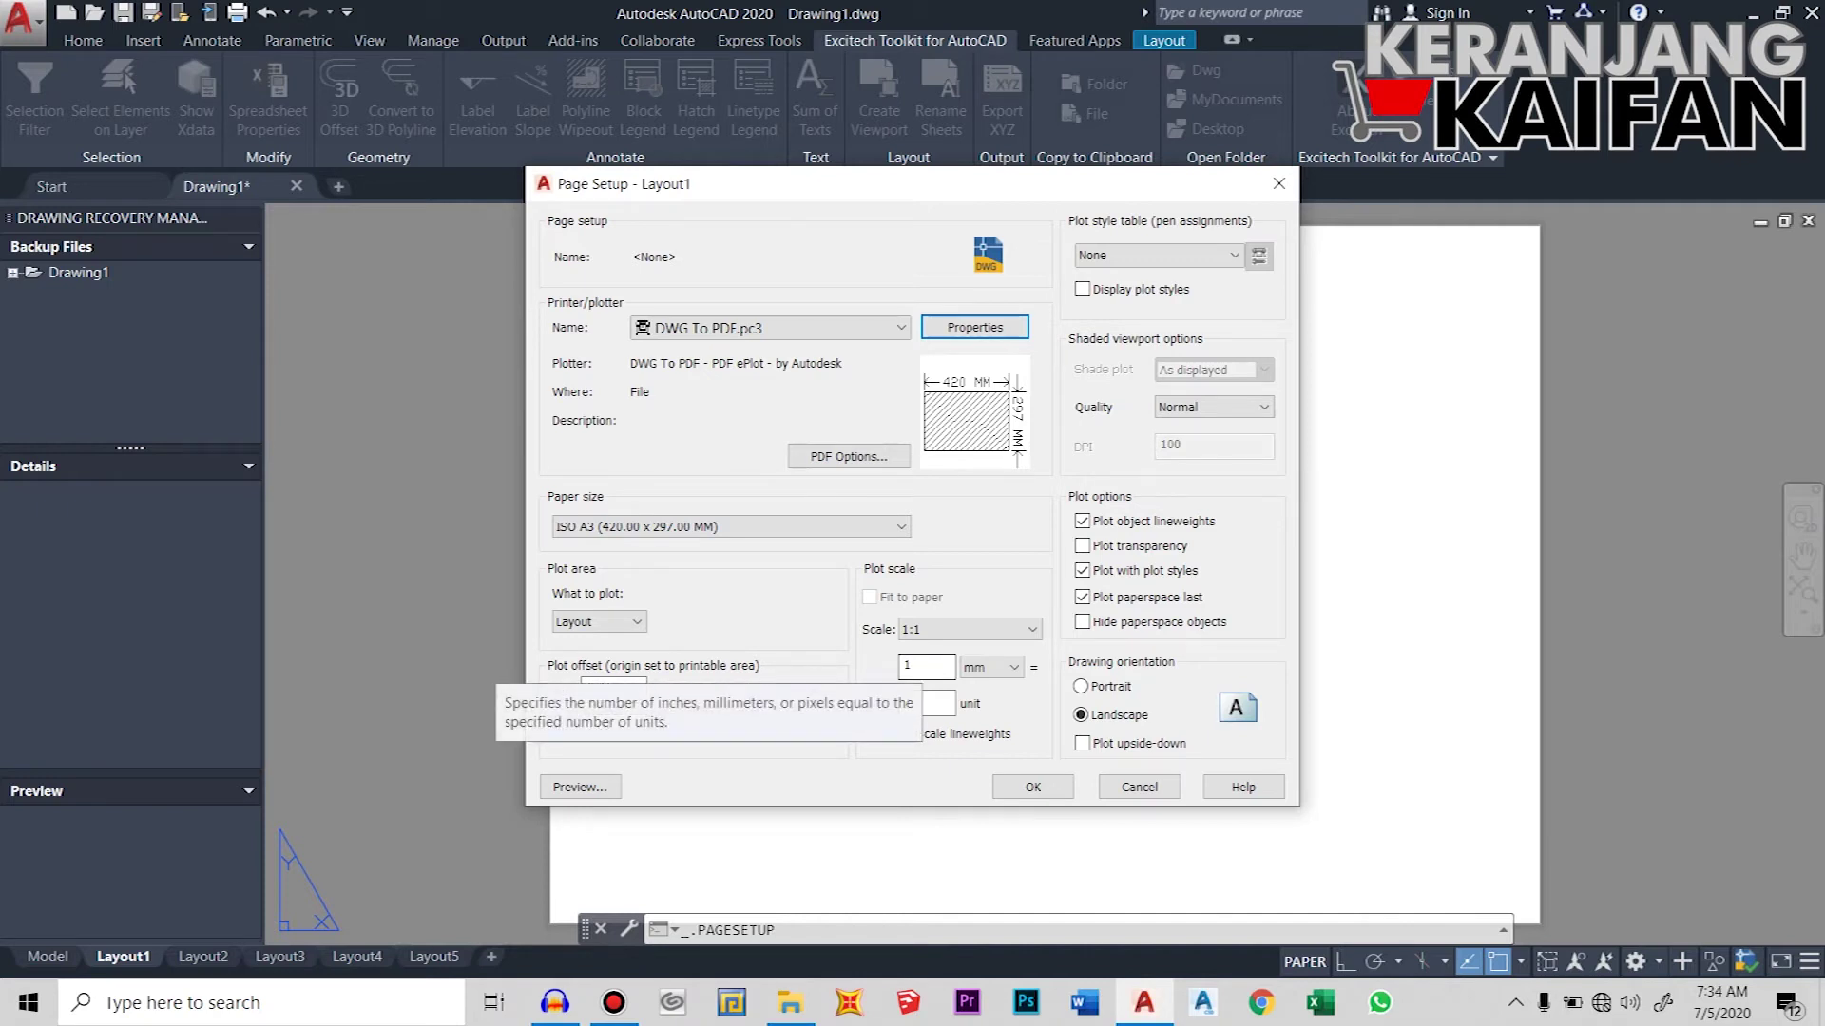
# - Set the plot scale to 10 mm per 1 unit, accept Layout1's page setup and close the Page Setup Manager
pyautogui.click(924, 667)
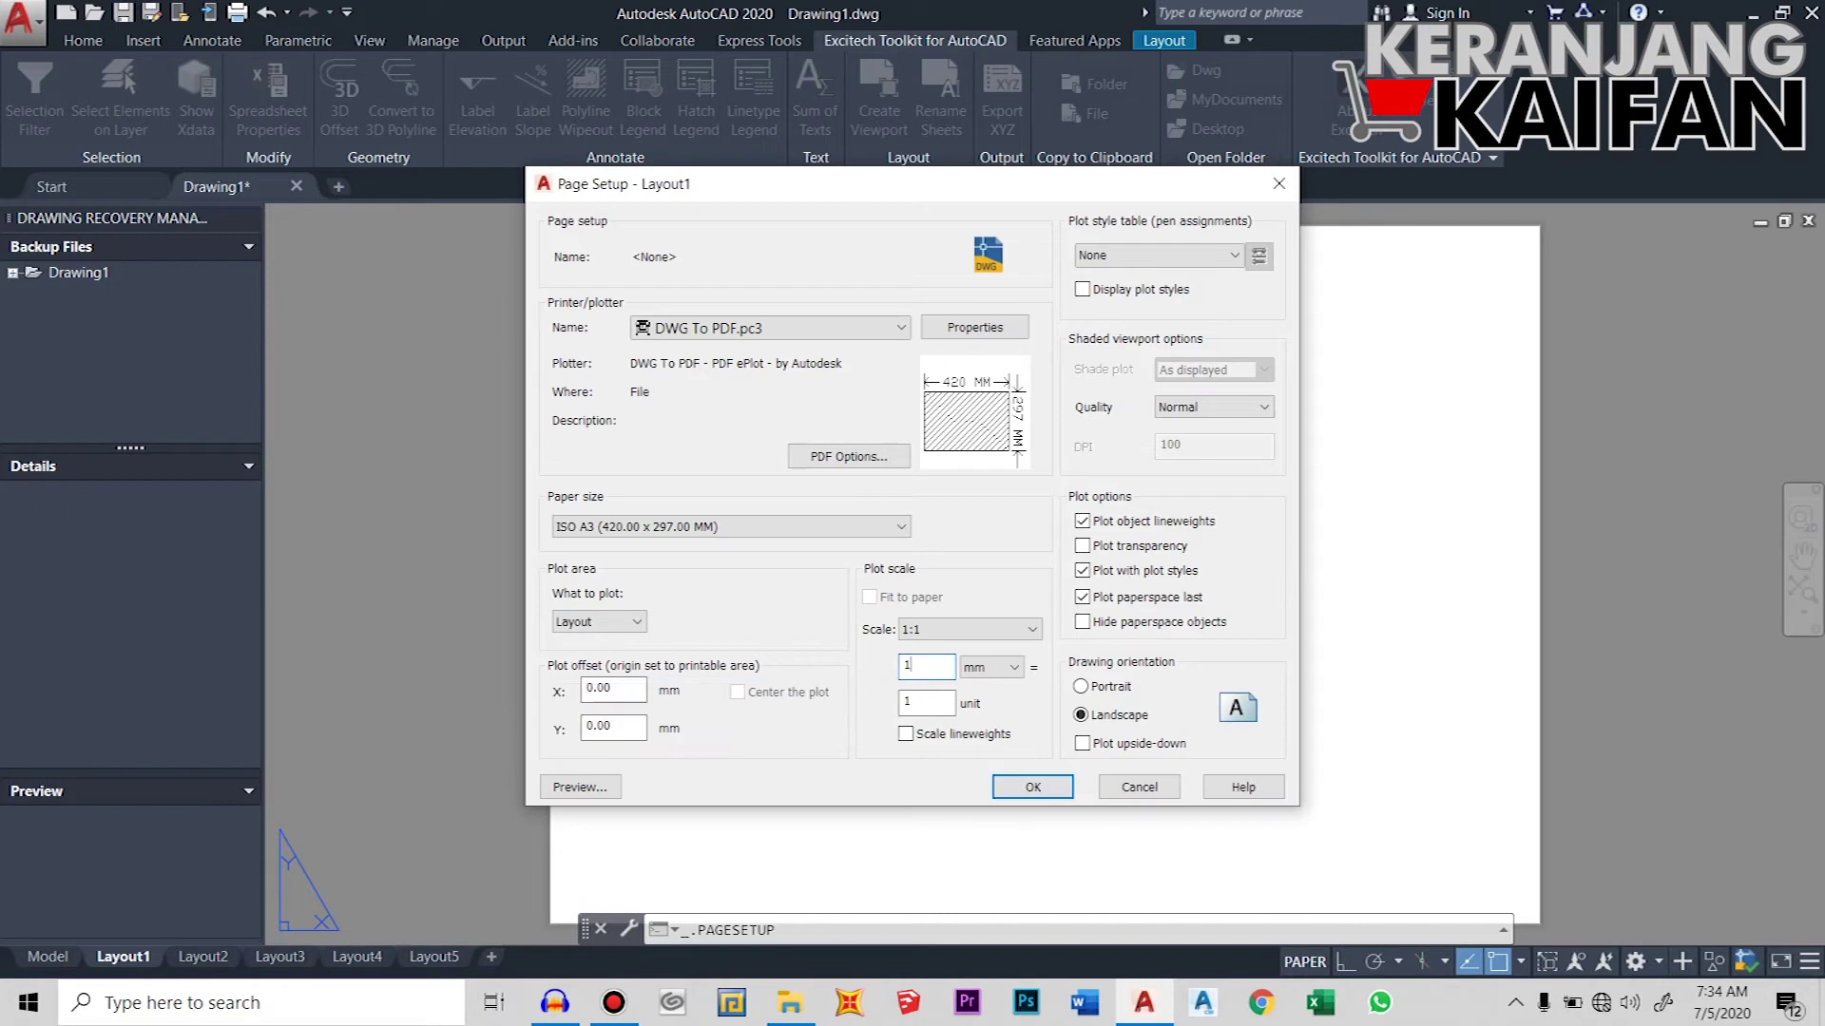
pyautogui.write('0')
pyautogui.click(1032, 786)
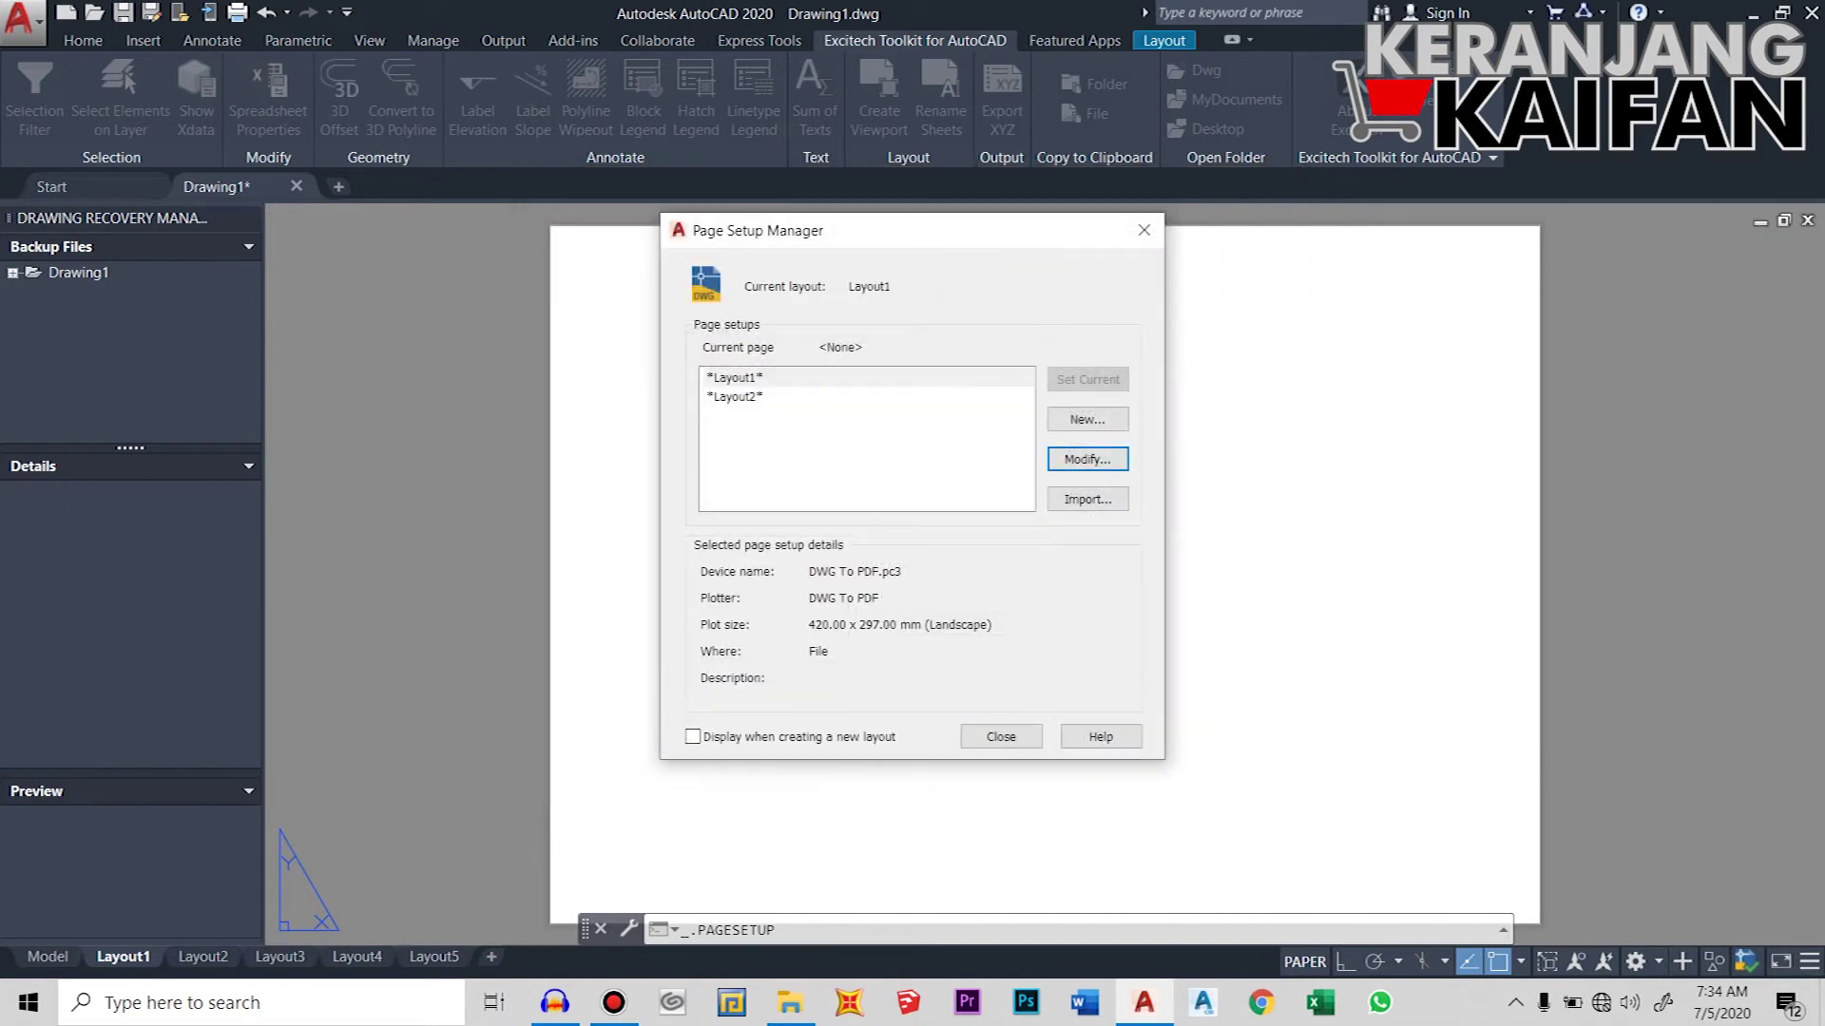
pyautogui.click(1002, 738)
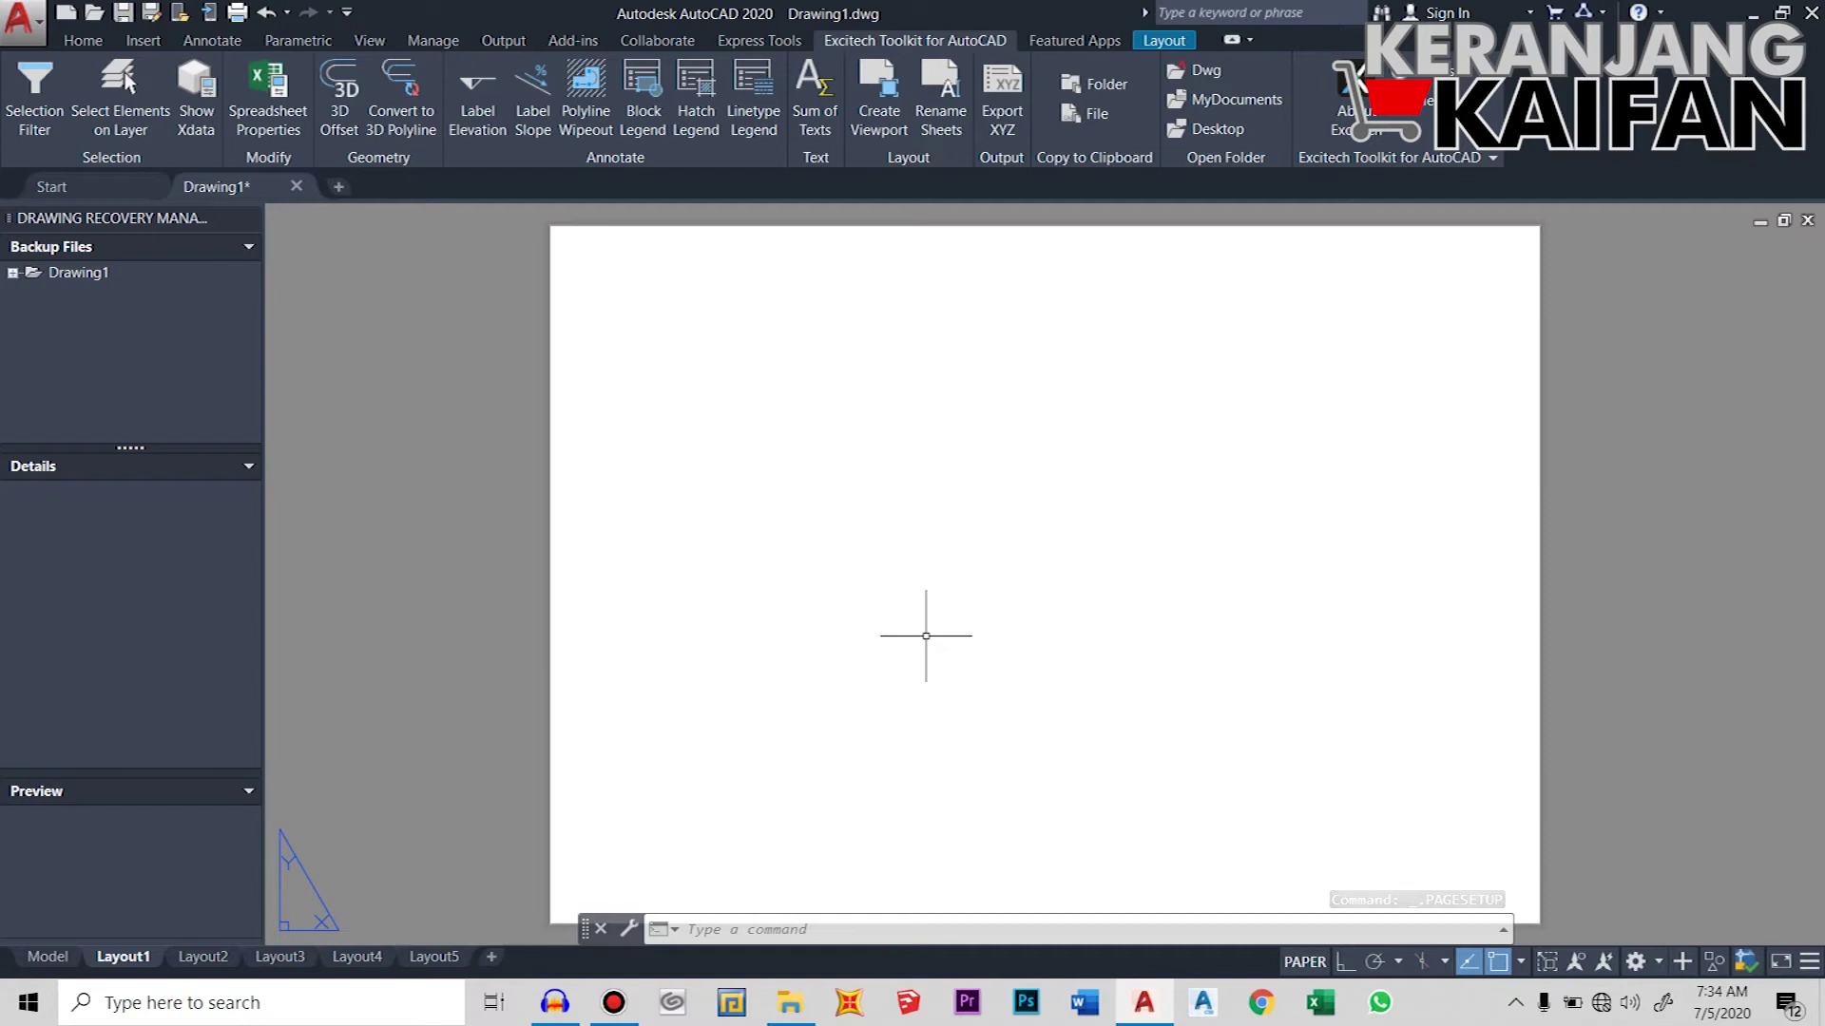
# - Copy the entire A3 frame with its title block from model space to the clipboard
pyautogui.click(47, 956)
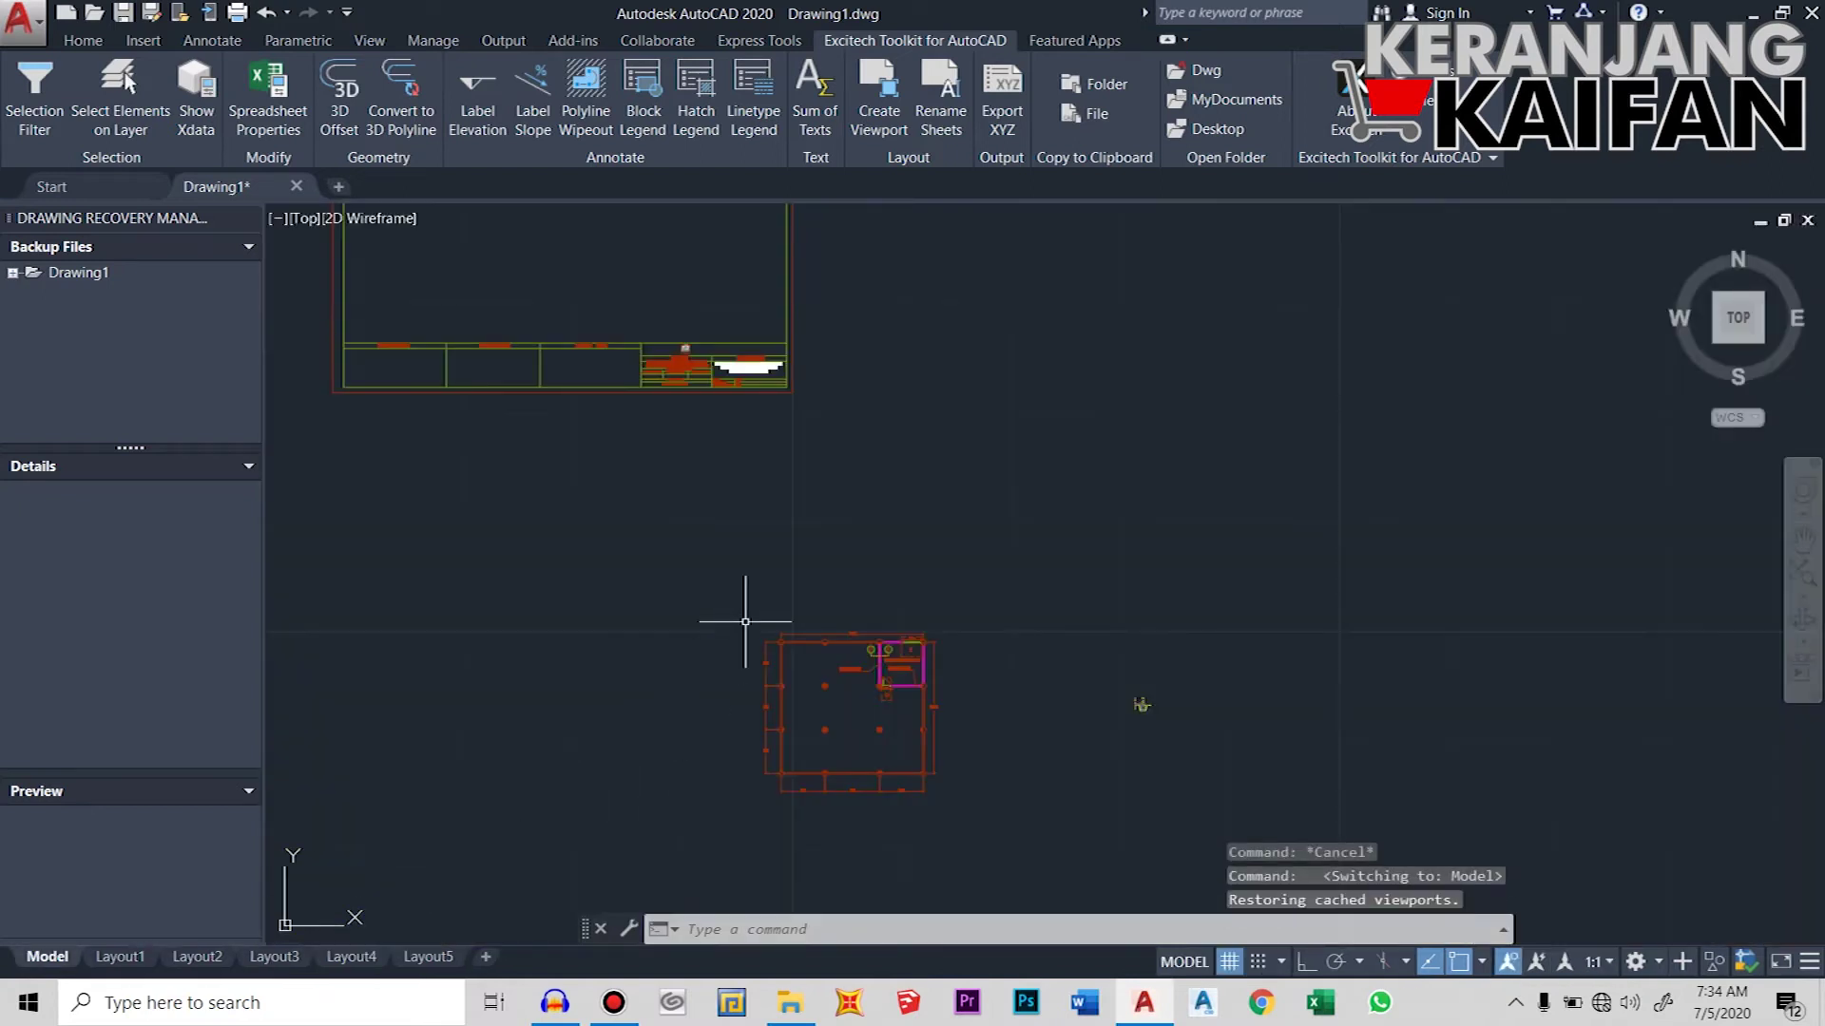
pyautogui.scroll(-2, 893, 627)
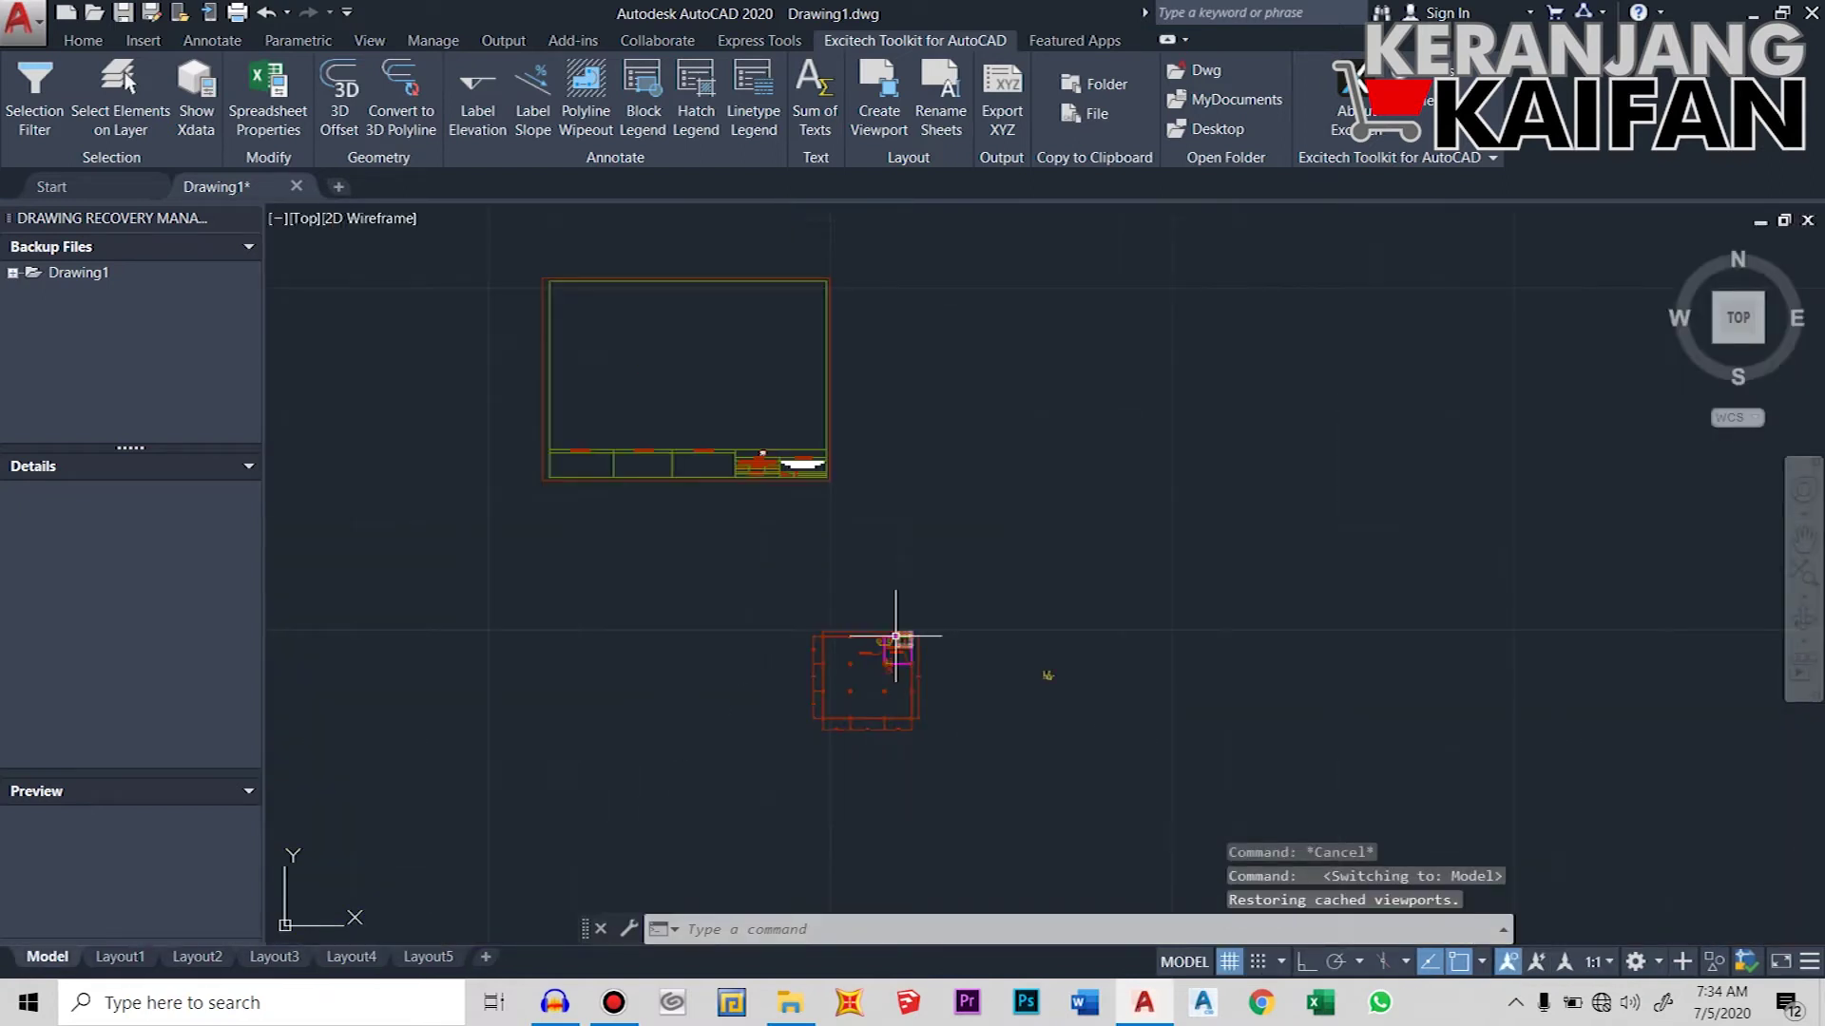
pyautogui.click(514, 258)
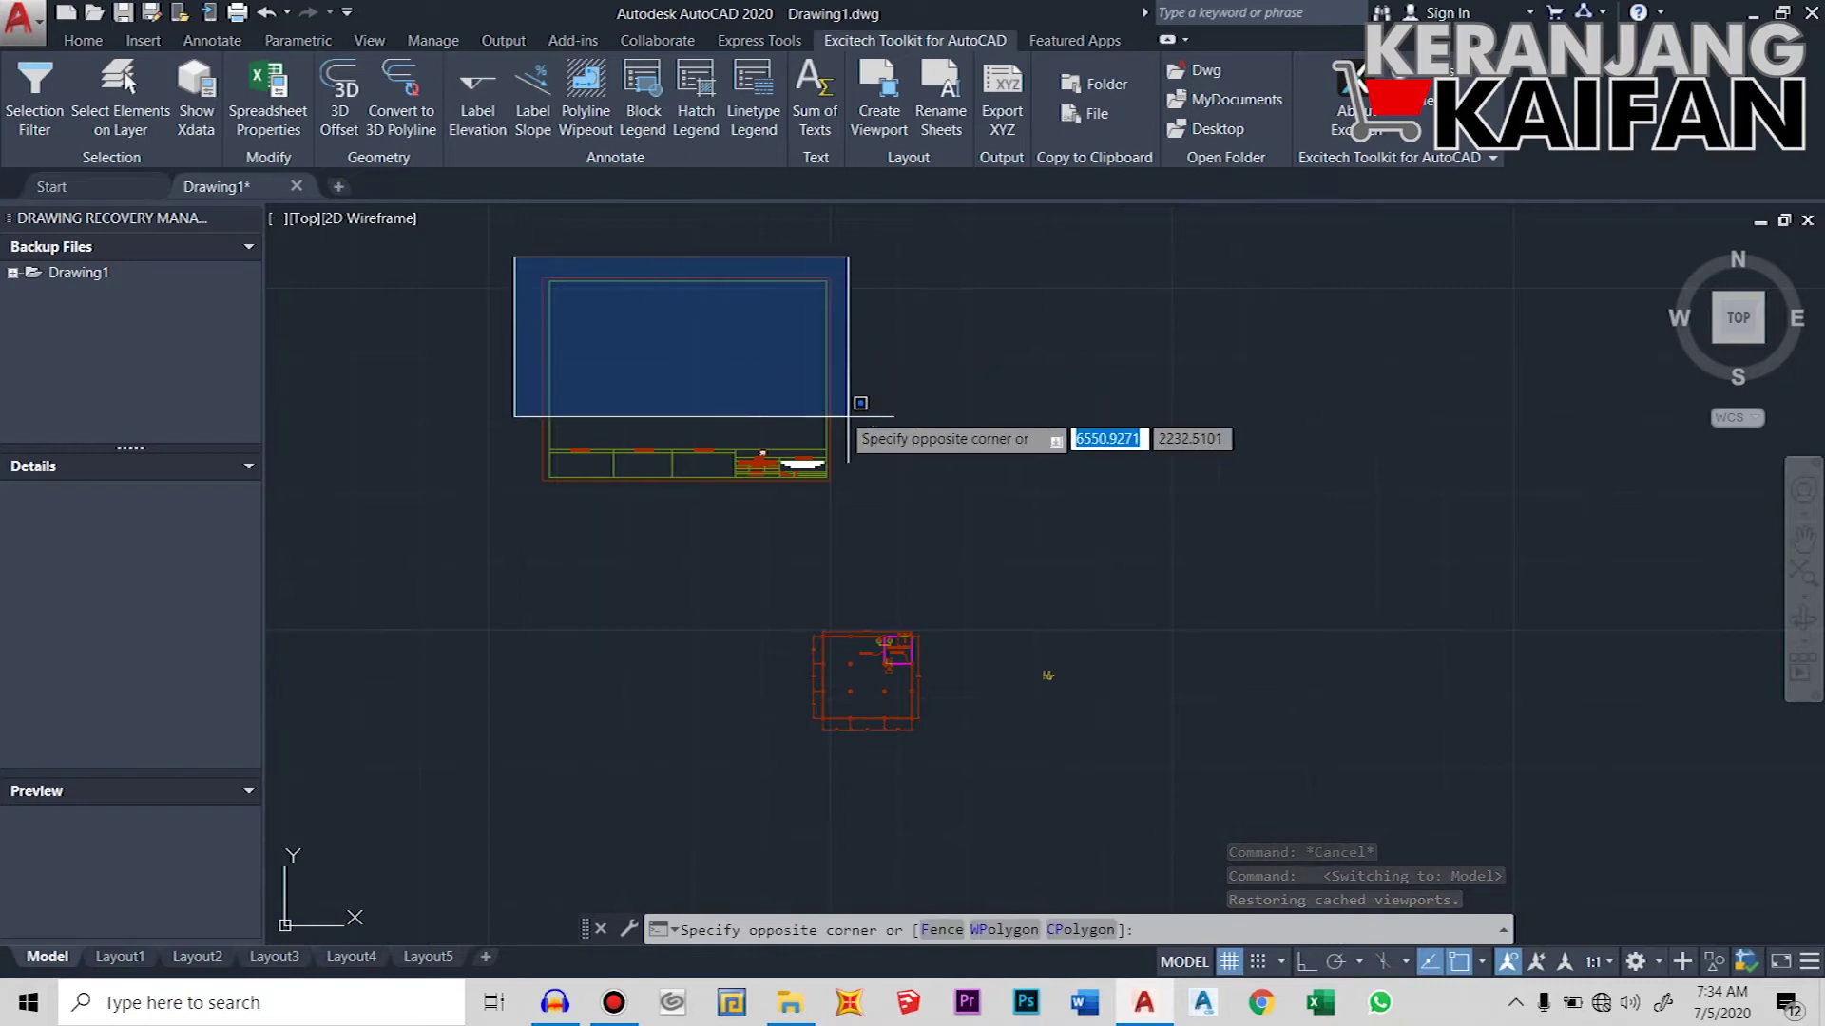
pyautogui.click(901, 506)
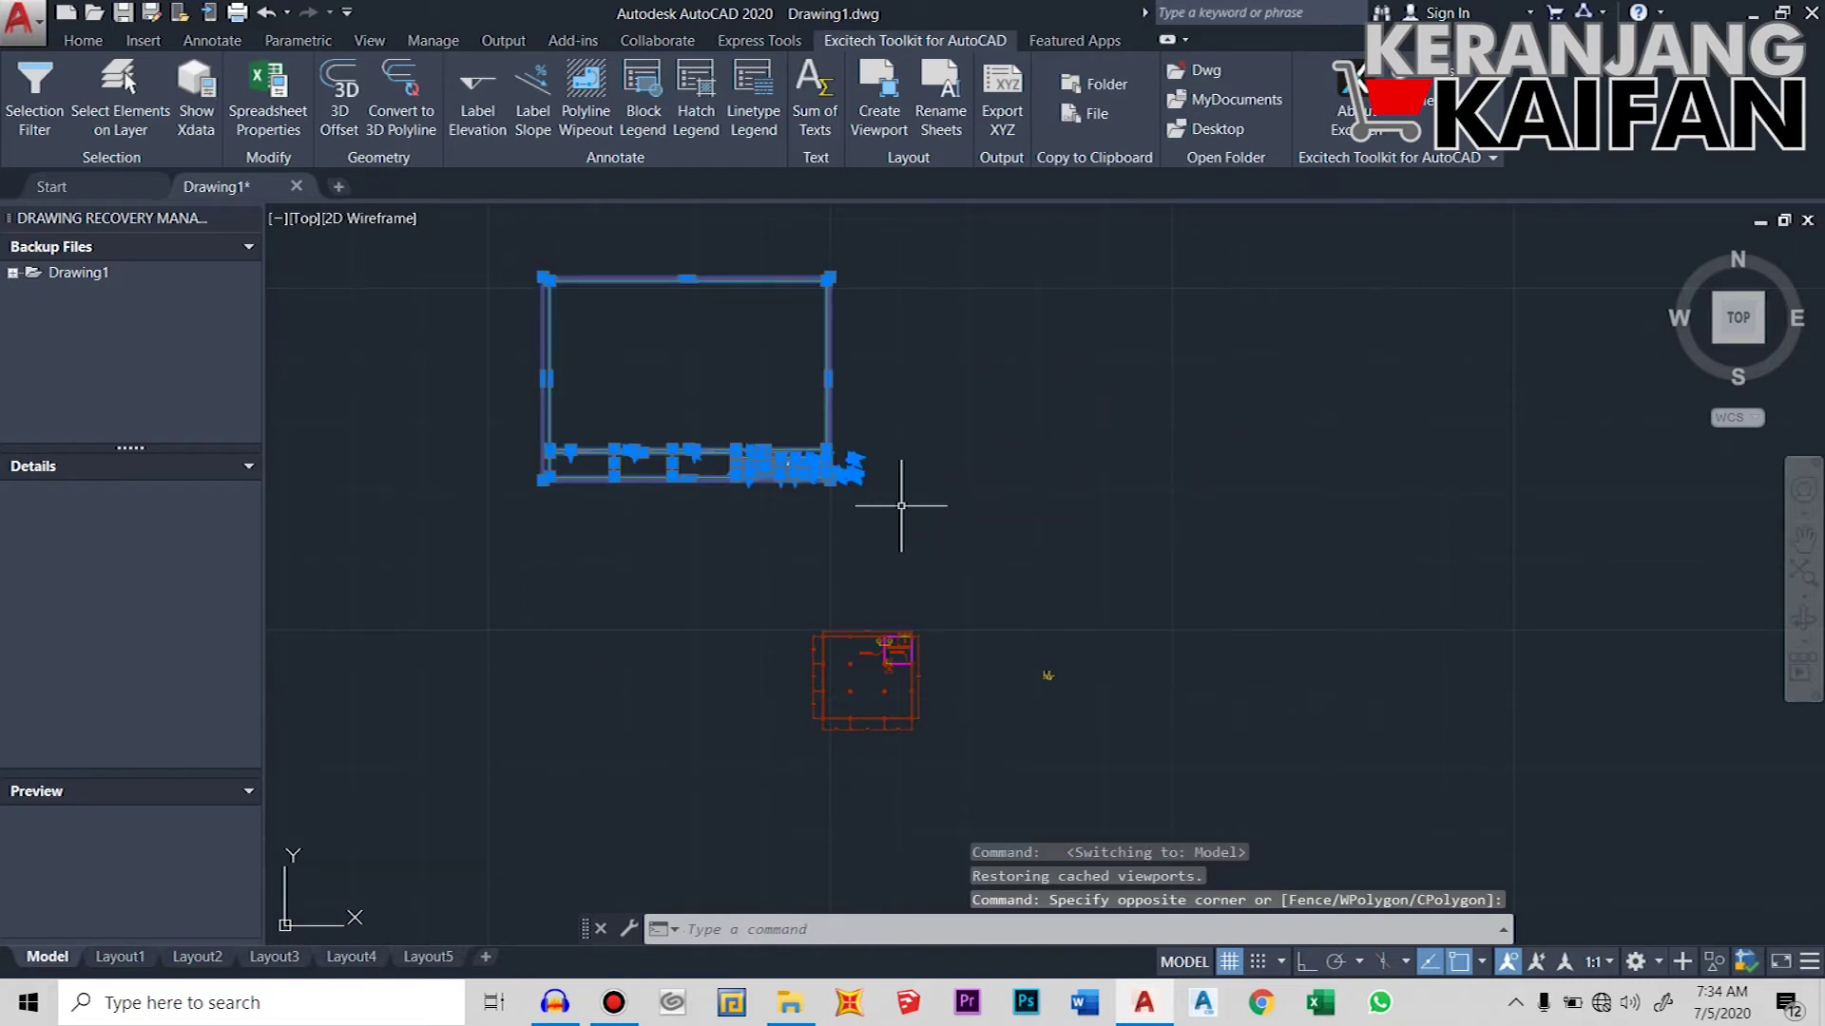
pyautogui.hotkey('ctrl', 'c')
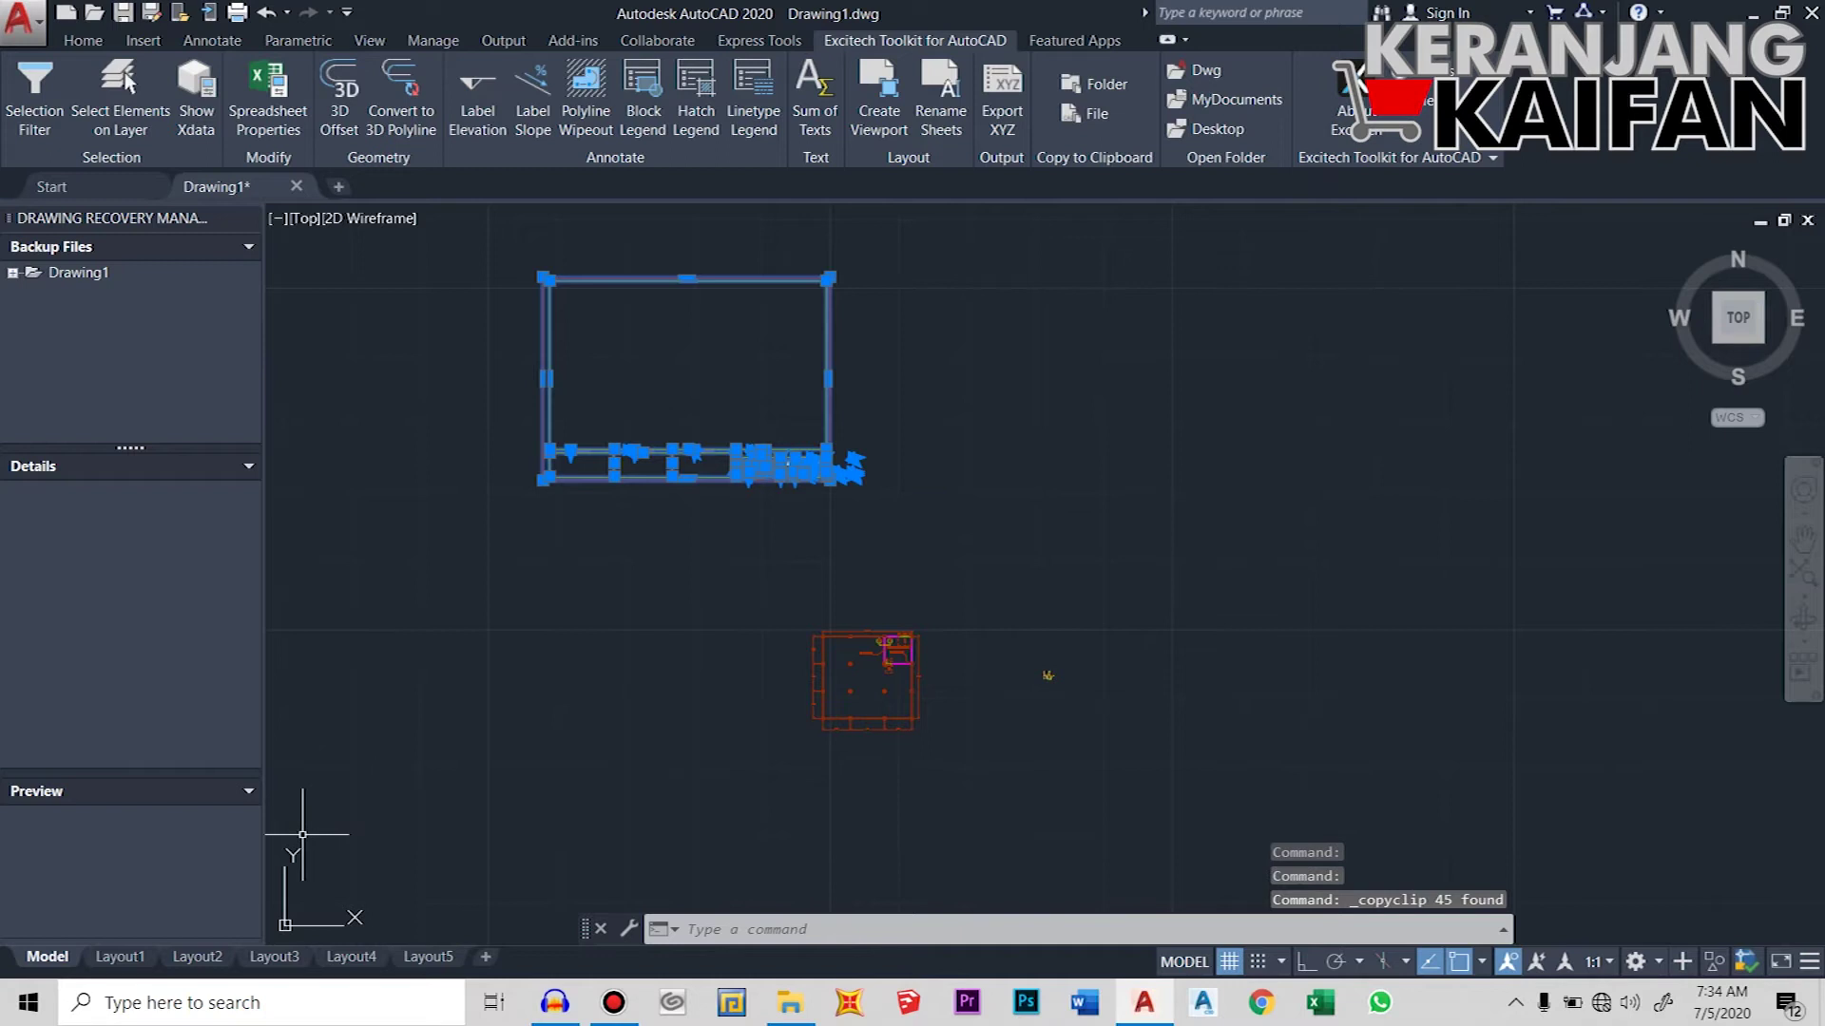
# - Paste the copied frame and title block into Layout1 with its lower-left corner on the sheet's corner at 0,0
pyautogui.click(121, 956)
pyautogui.hotkey('ctrl', 'v')
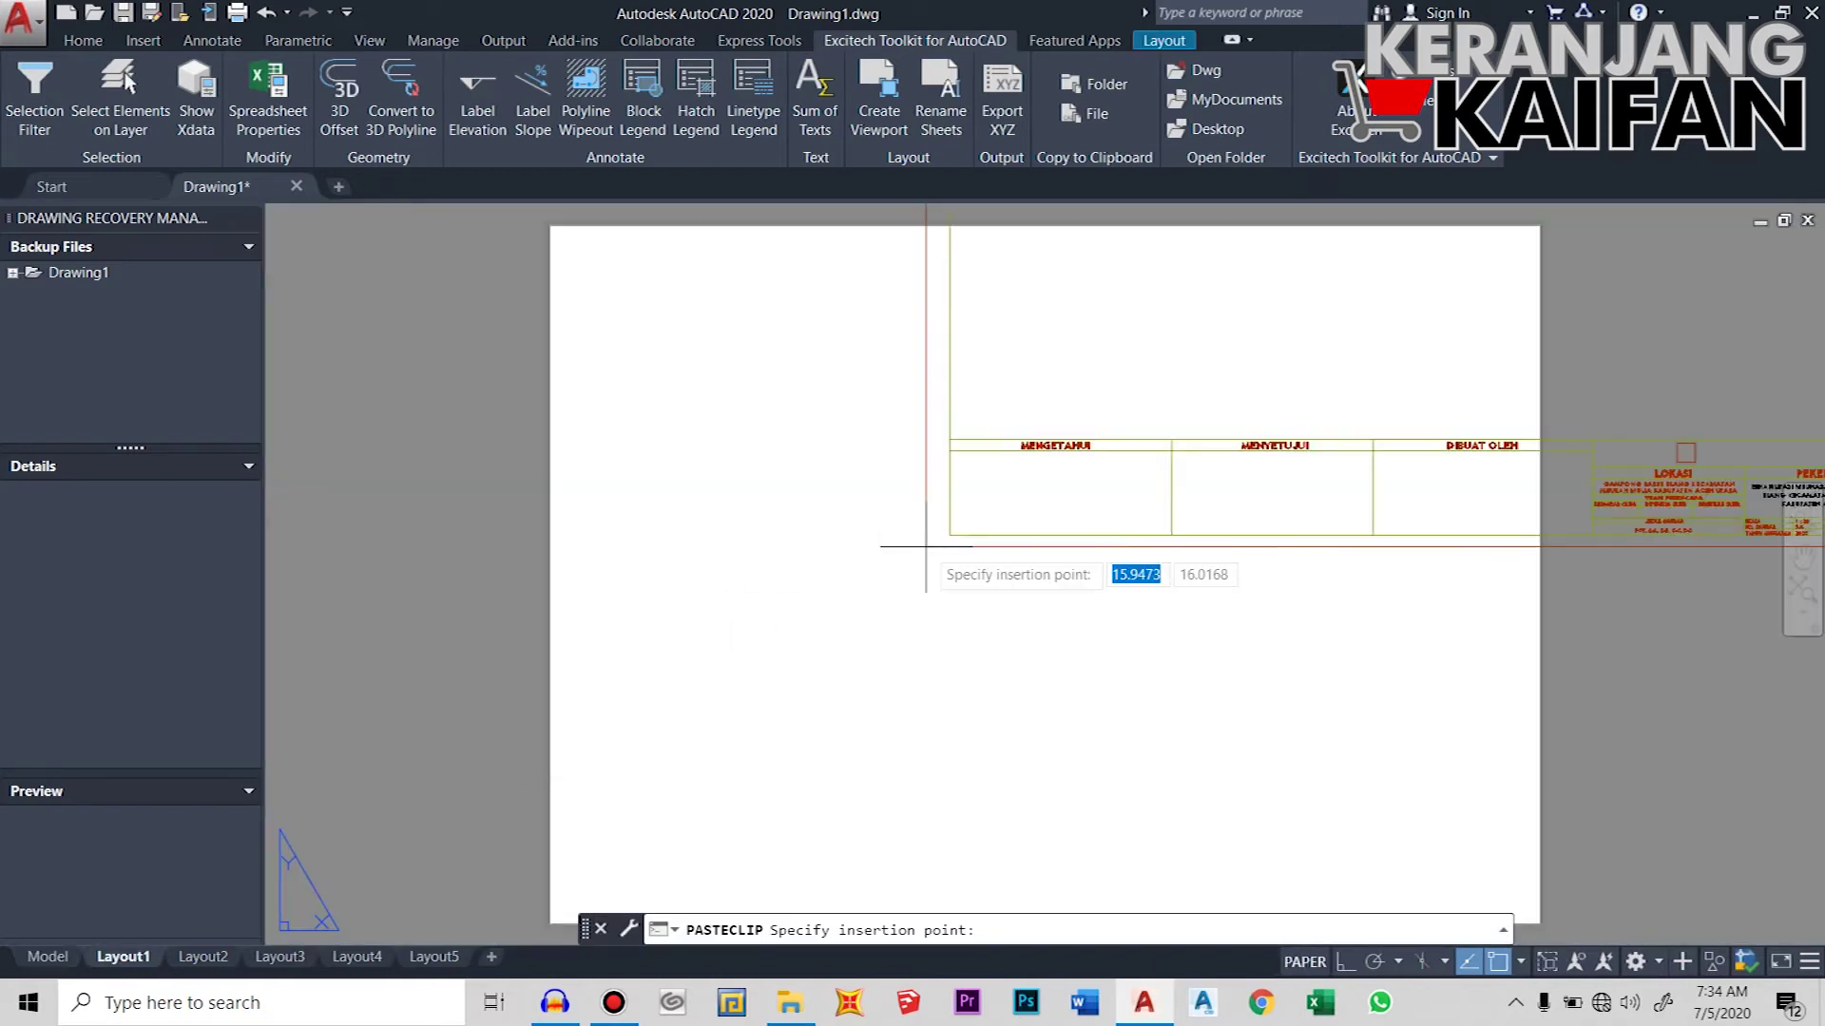
pyautogui.scroll(-4, 928, 387)
pyautogui.scroll(6, 794, 611)
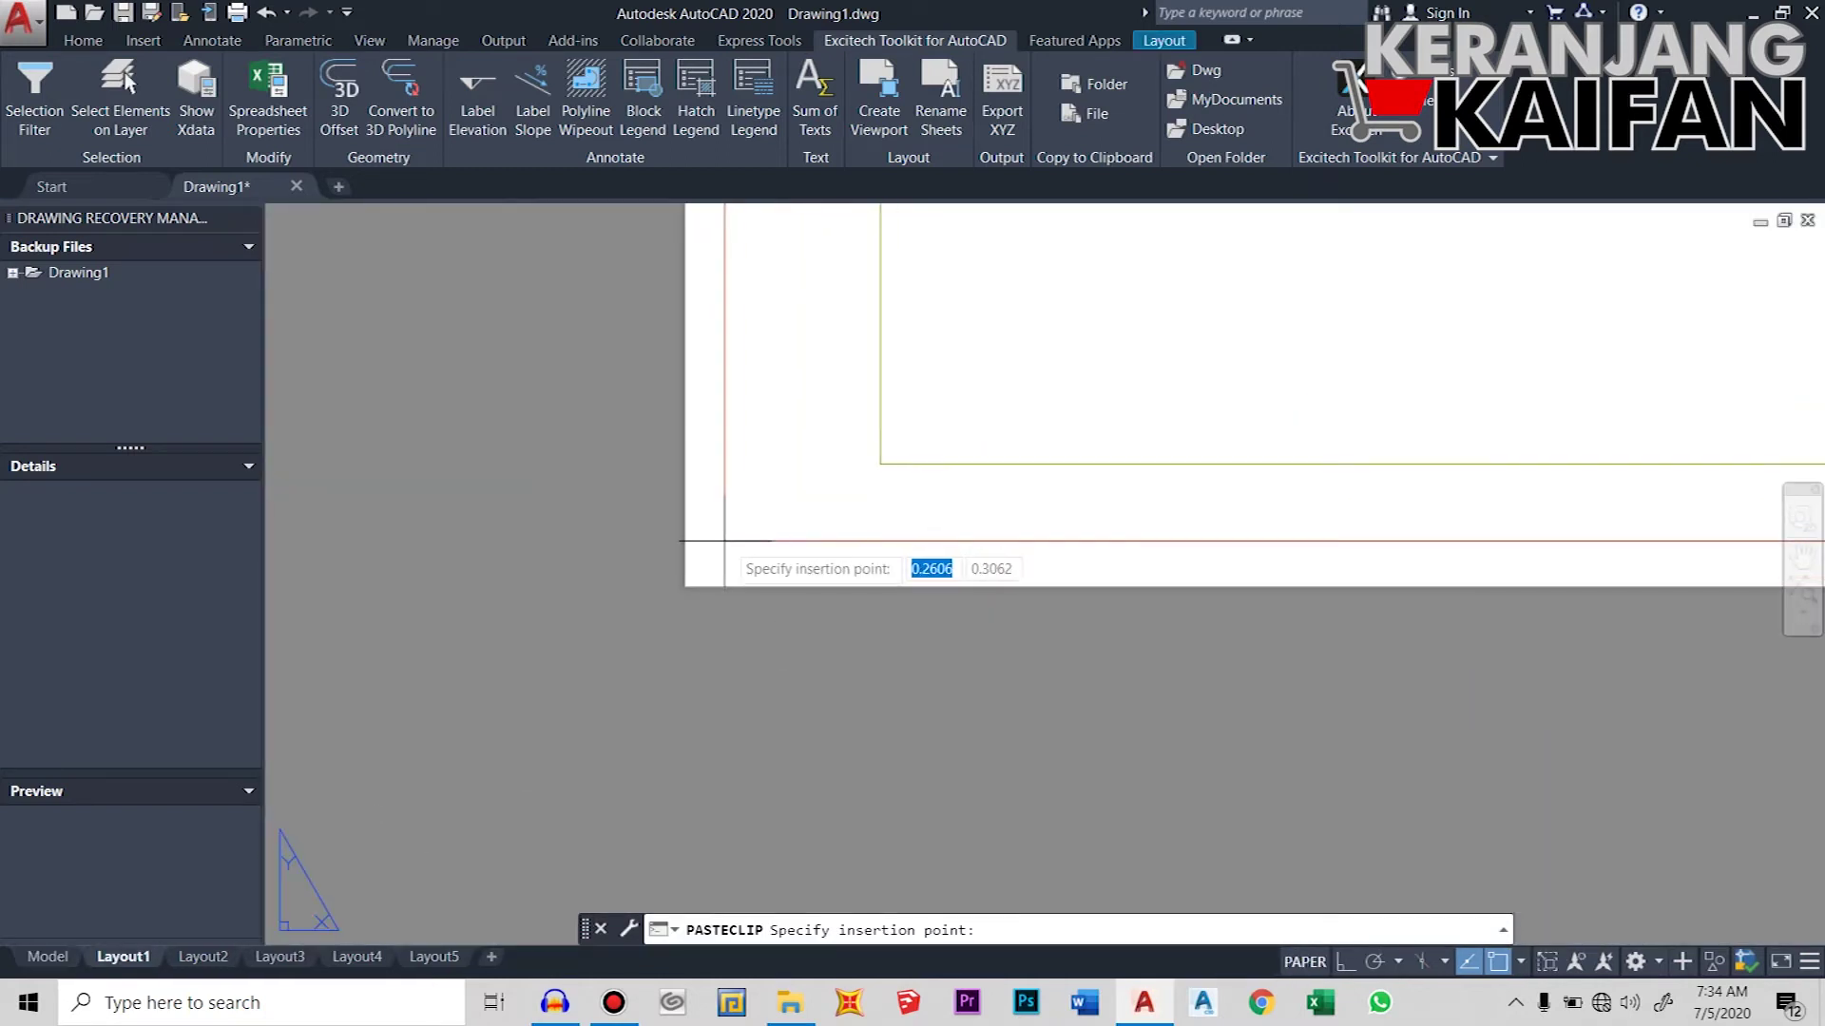
pyautogui.scroll(-8, 755, 610)
pyautogui.scroll(8, 756, 607)
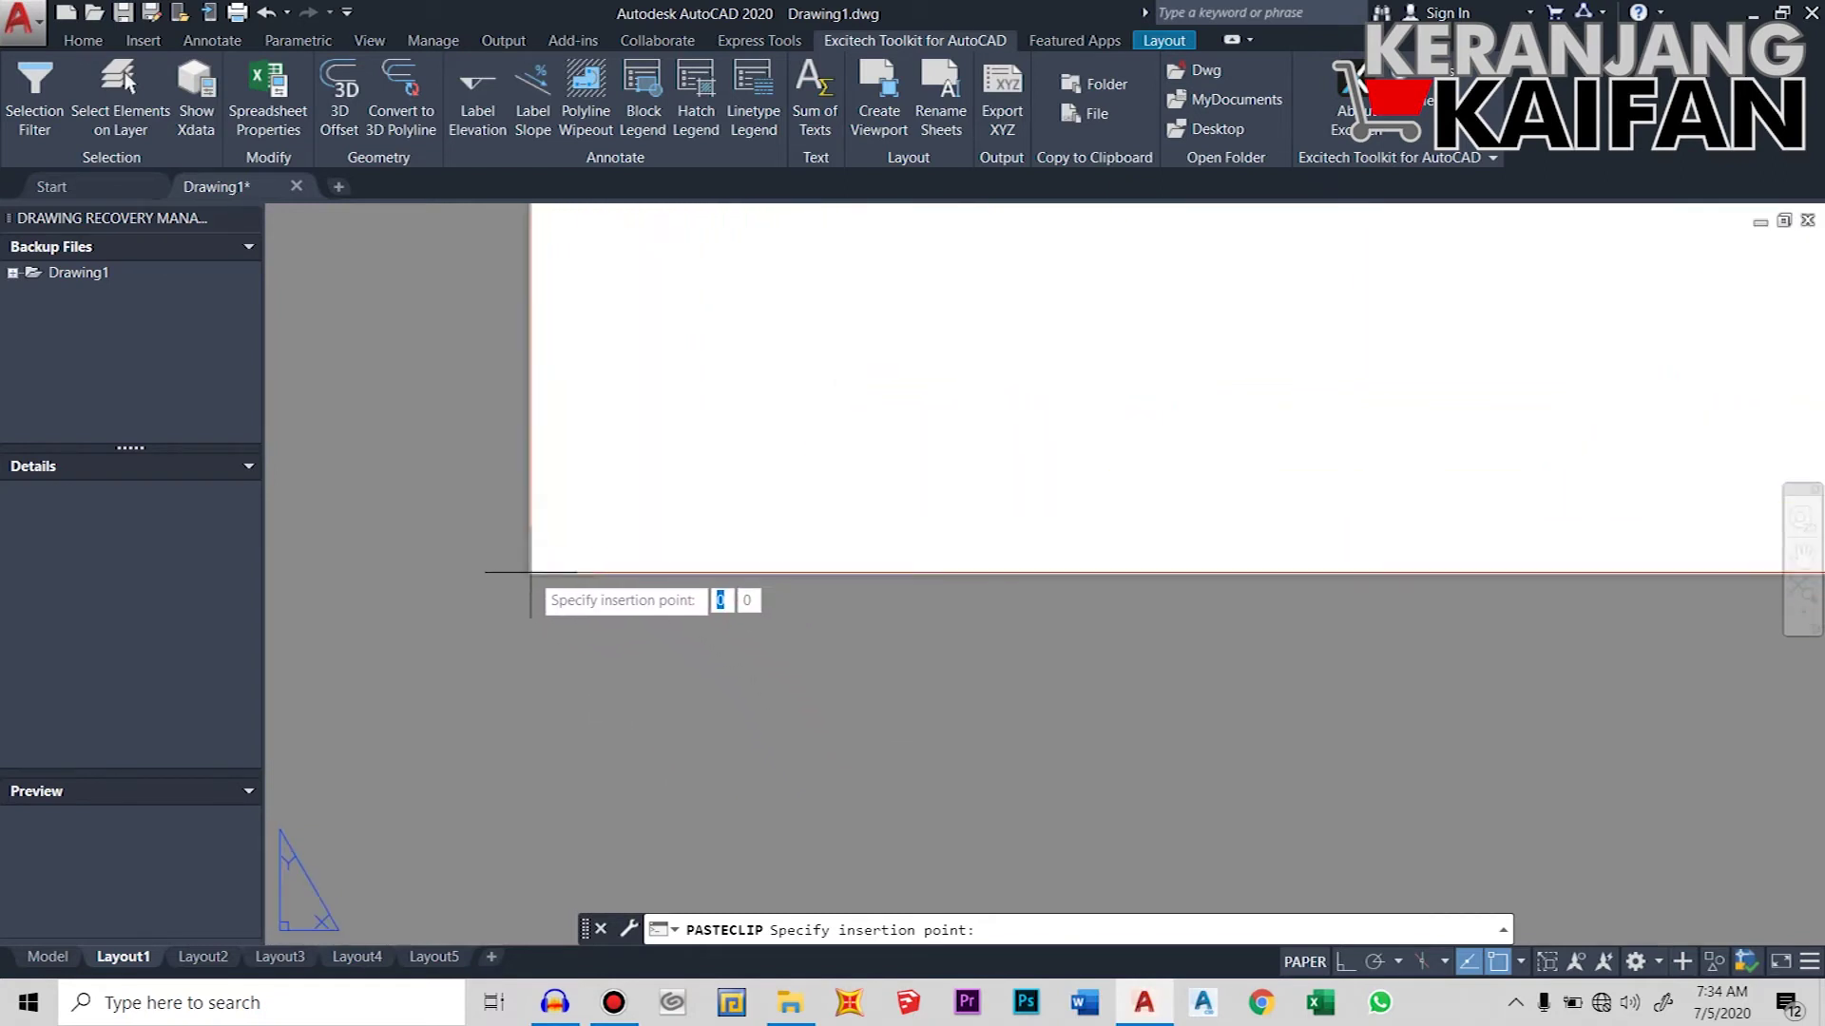
pyautogui.click(536, 577)
pyautogui.scroll(-8, 615, 584)
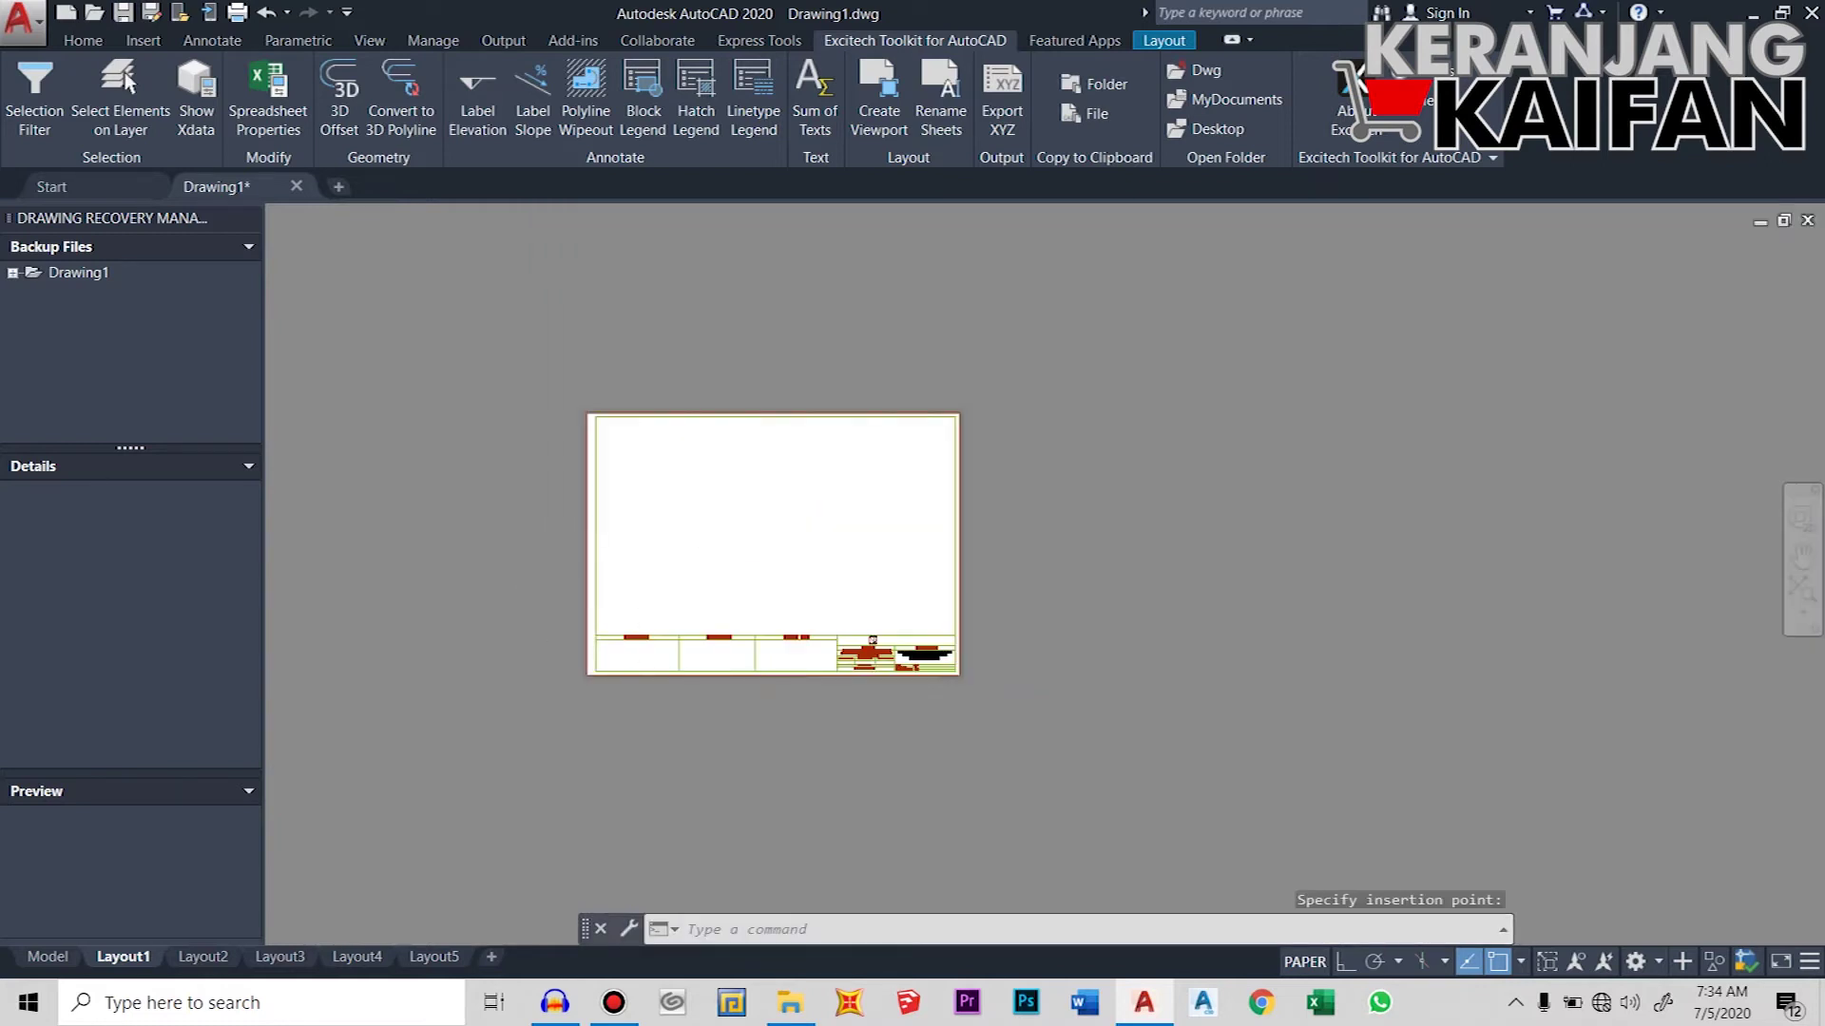
pyautogui.scroll(2, 591, 533)
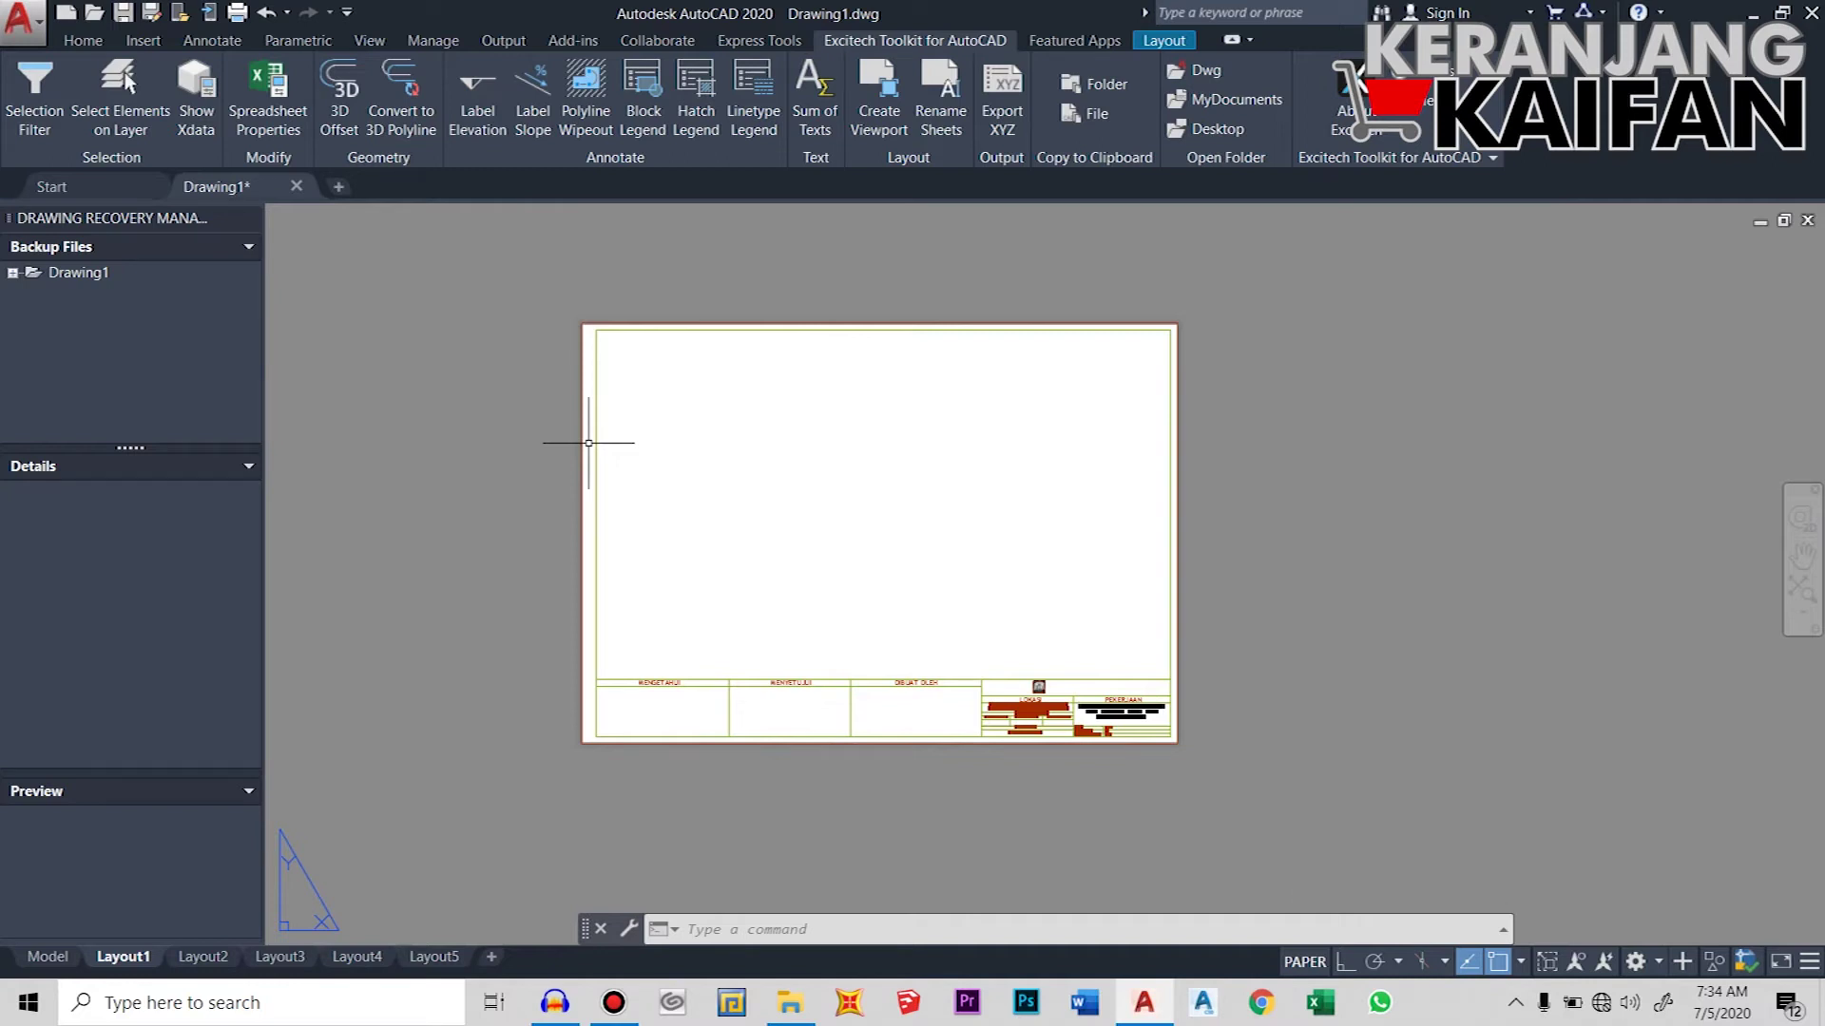
# - Create an MVIEW viewport about 25.6 units wide from the inner frame's upper-left corner to a nearest-snapped point on the title block's upper line
pyautogui.write('mv')
pyautogui.press('Return')
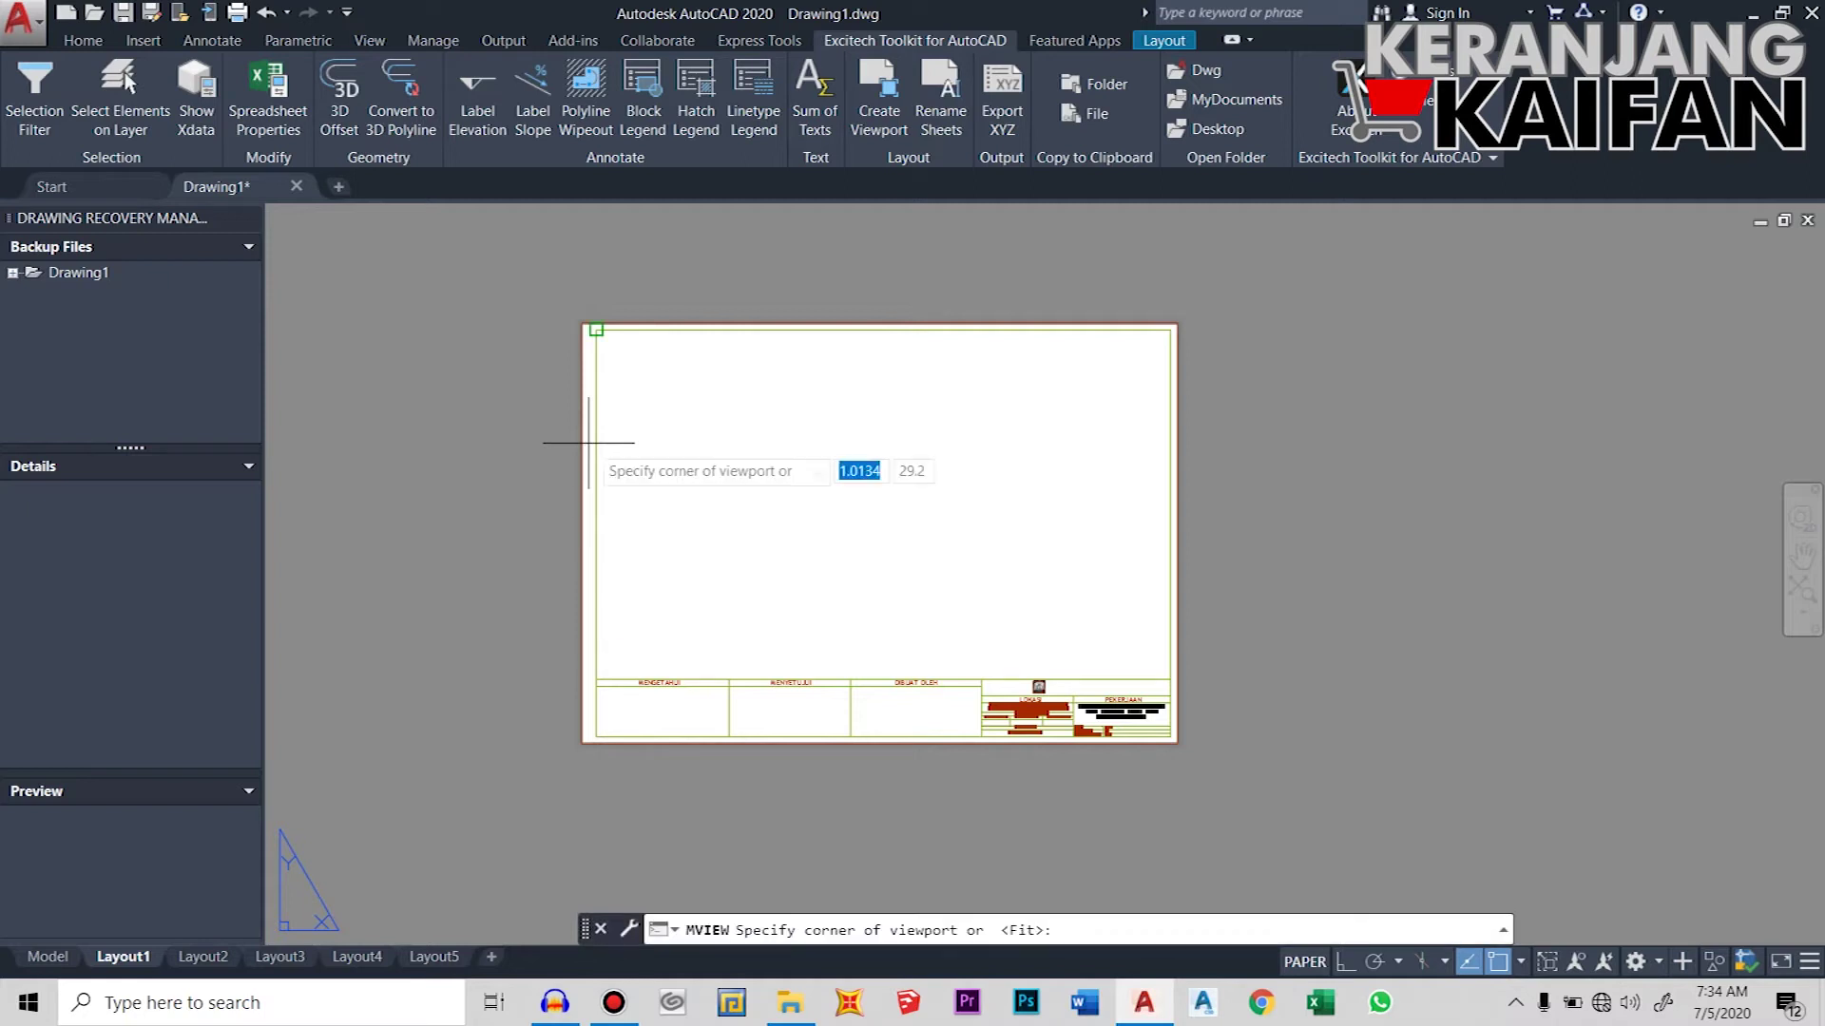
pyautogui.scroll(4, 618, 375)
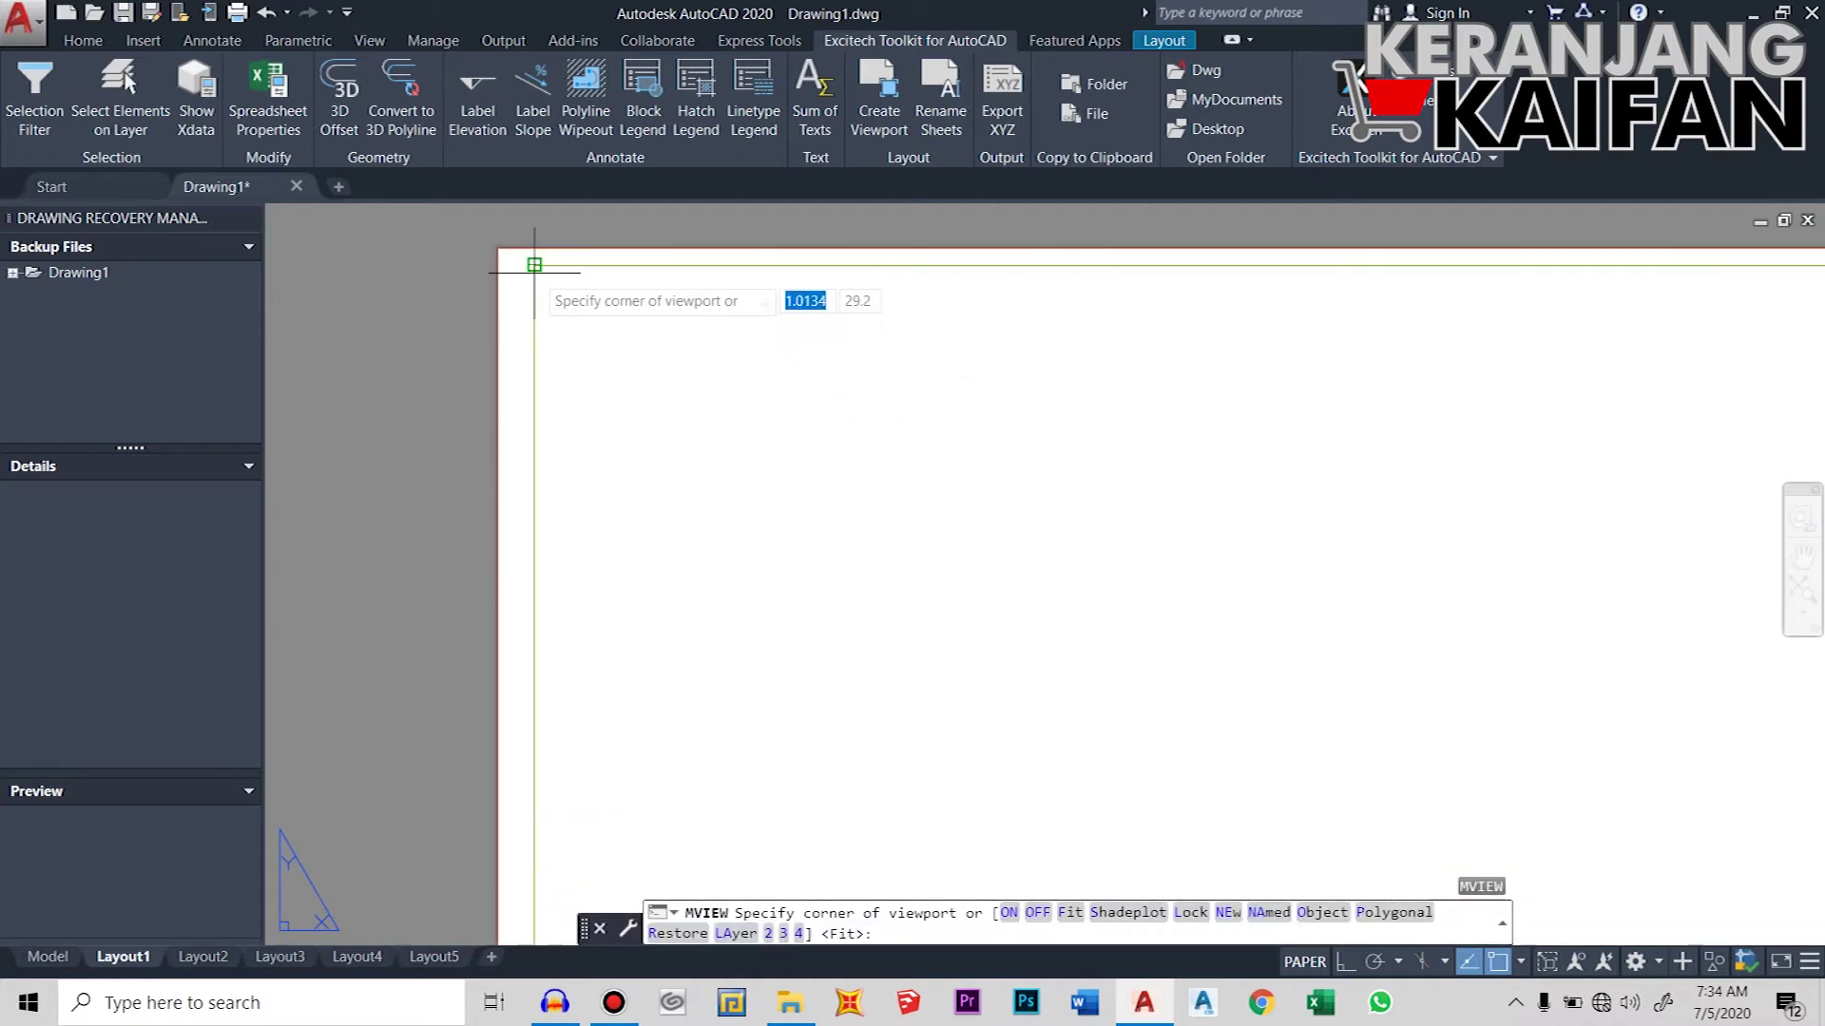
pyautogui.click(534, 265)
pyautogui.scroll(-5, 534, 265)
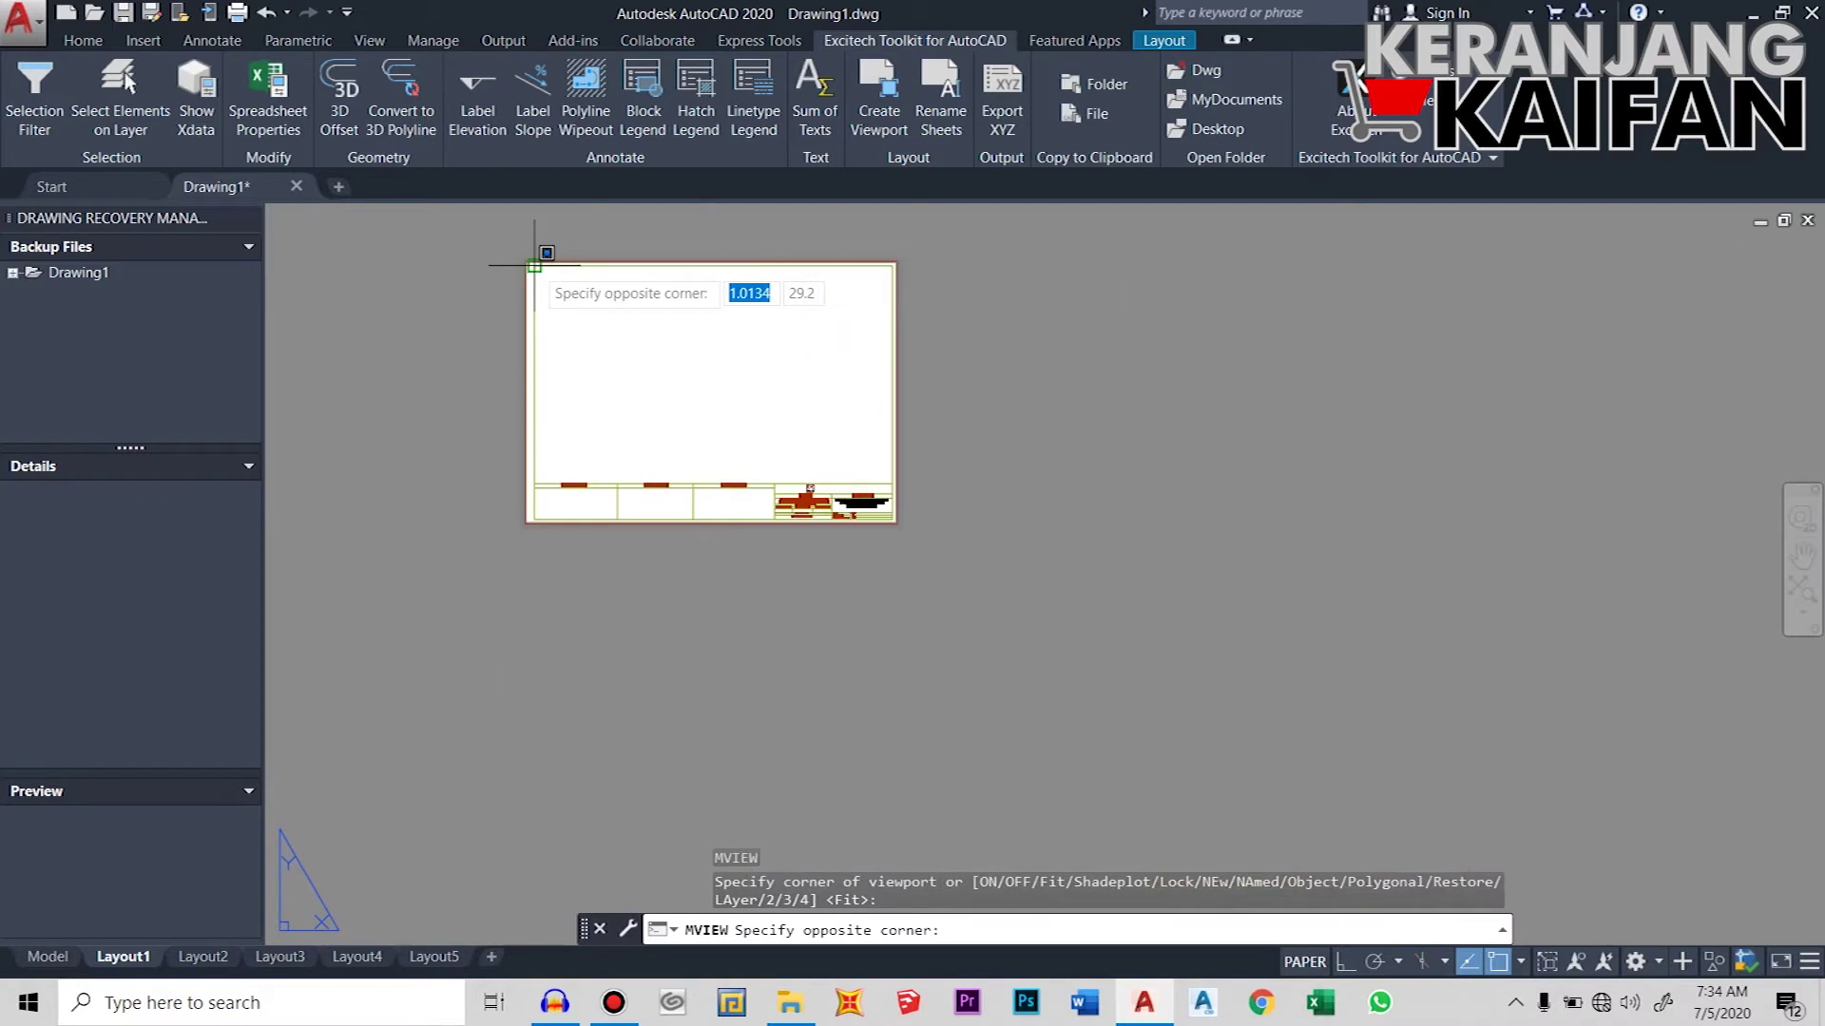
pyautogui.scroll(2, 677, 397)
pyautogui.scroll(2, 763, 508)
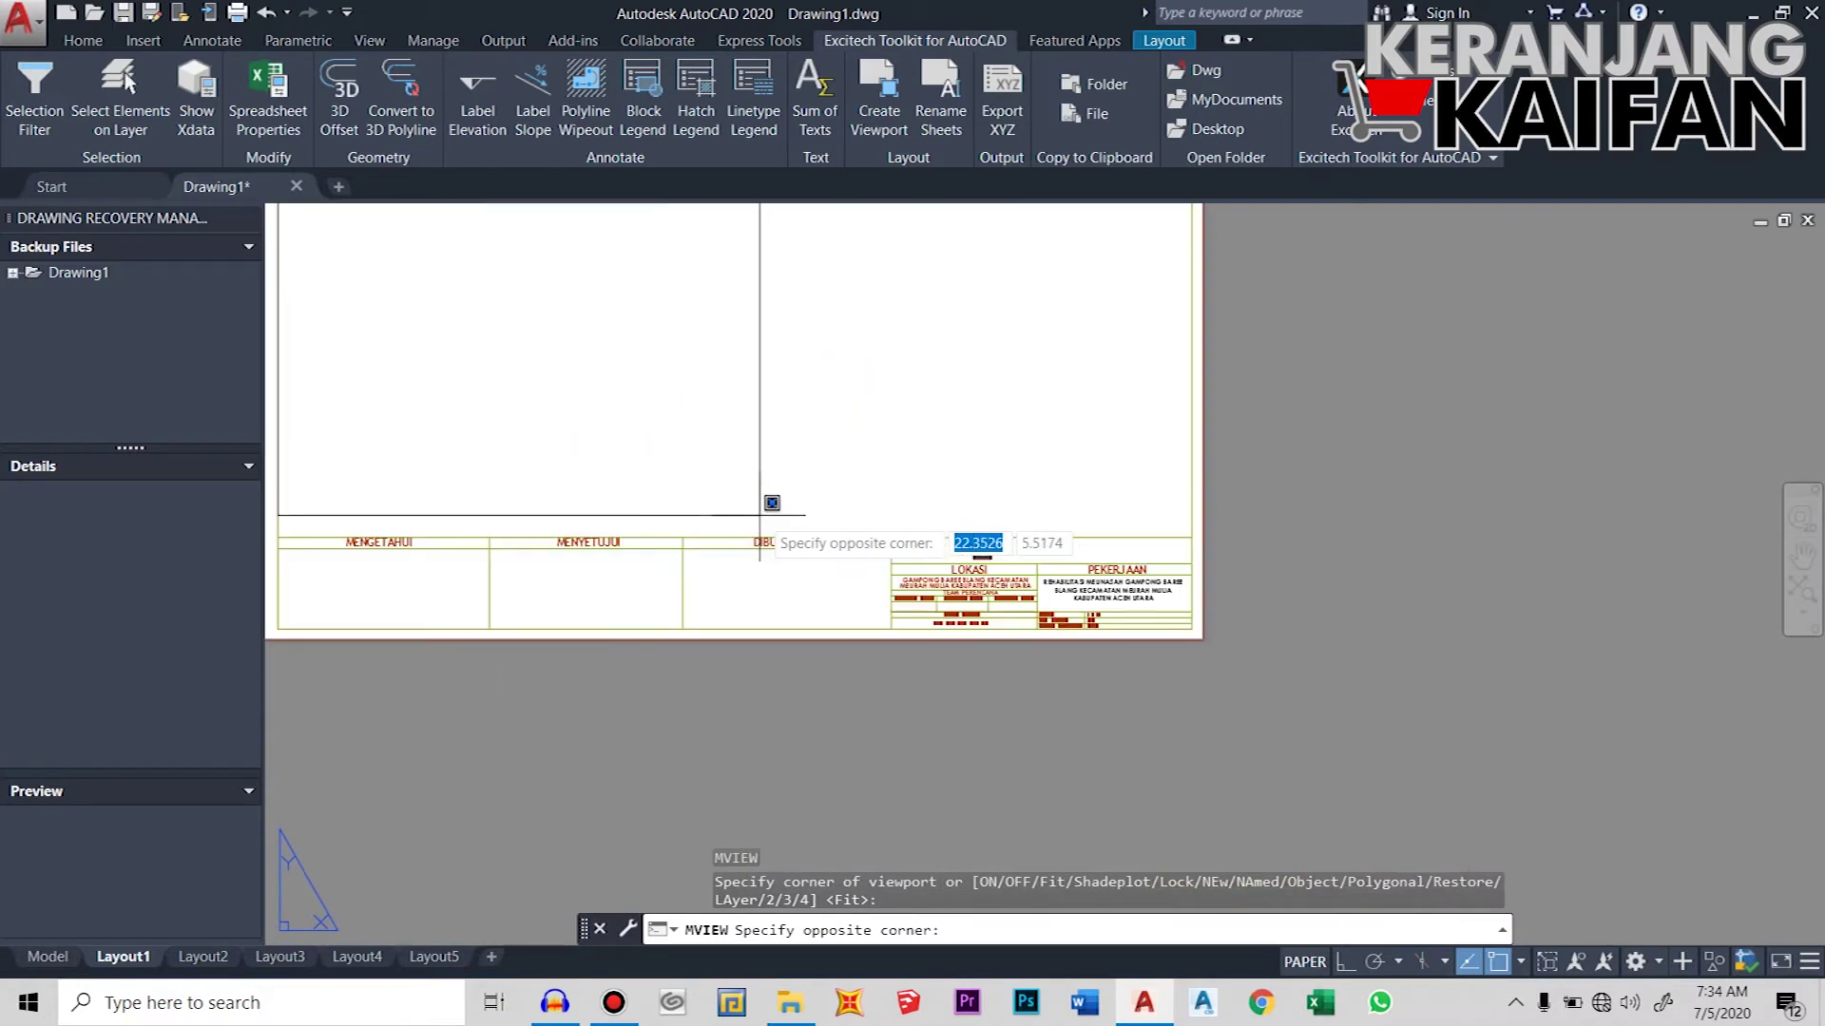
pyautogui.scroll(-2, 811, 514)
pyautogui.scroll(2, 813, 518)
pyautogui.scroll(2, 812, 526)
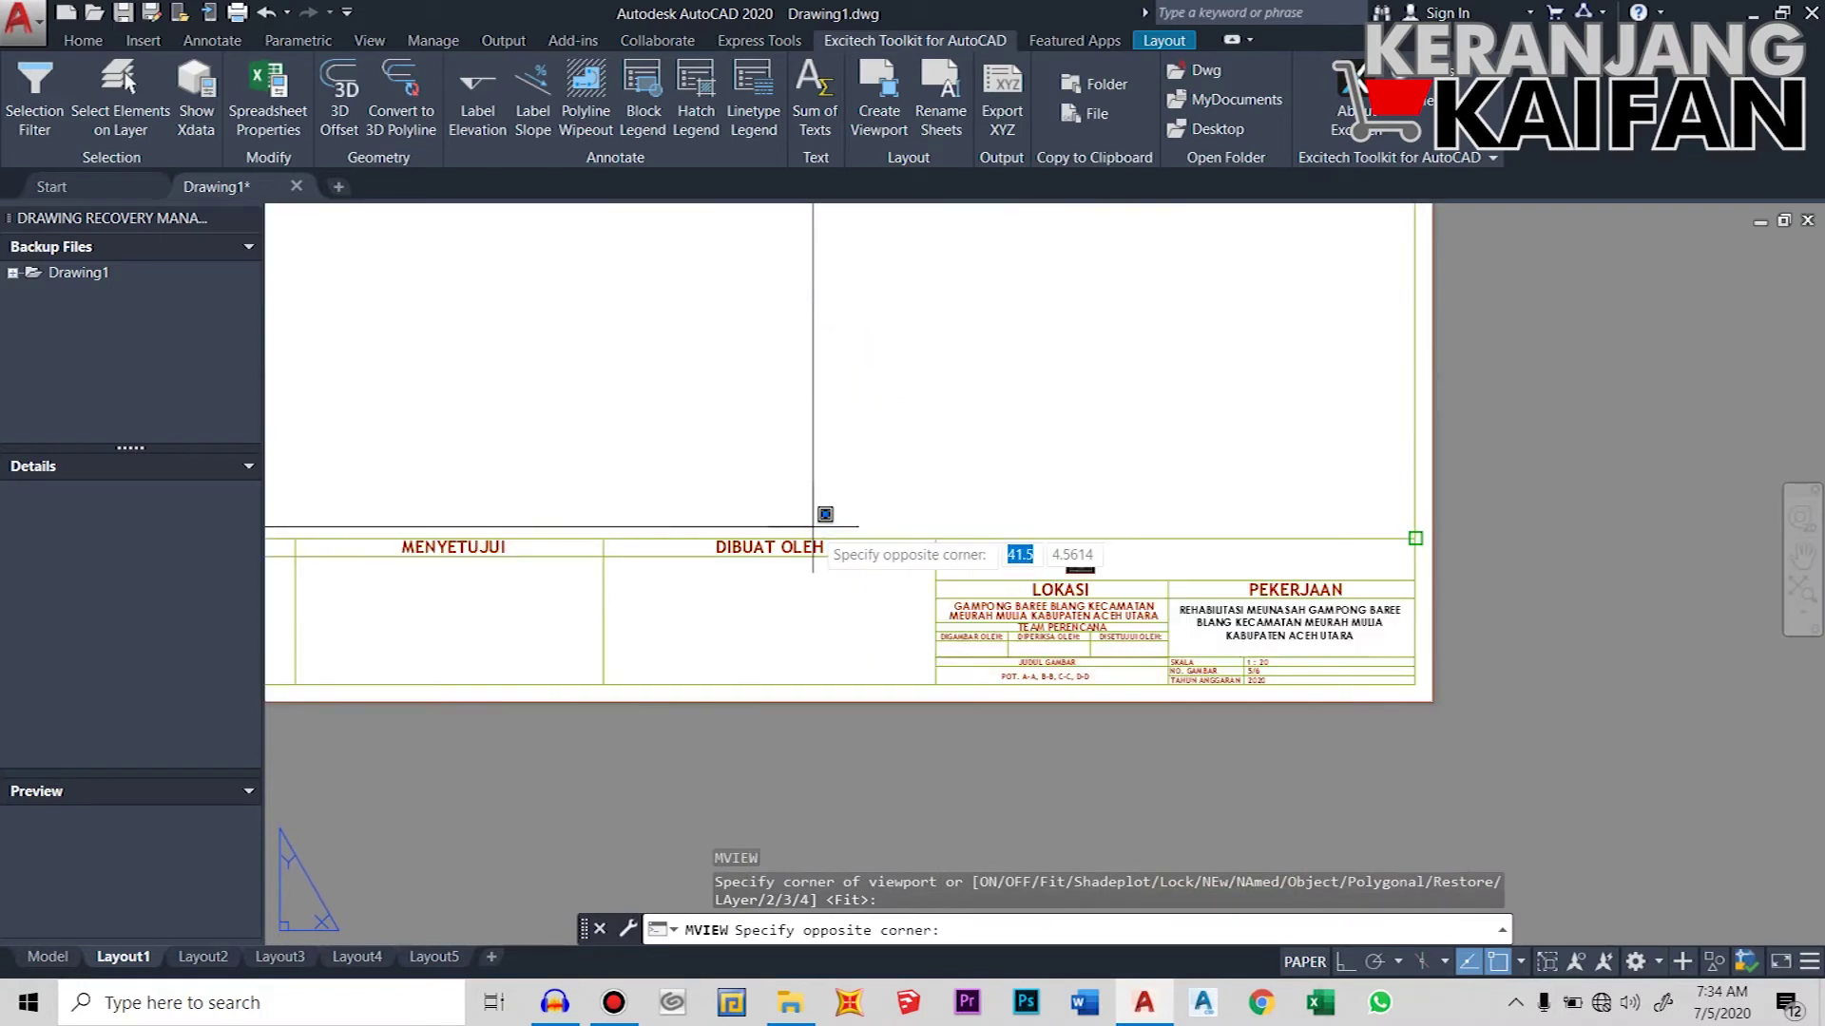
pyautogui.write('nea')
pyautogui.press('Return')
pyautogui.click(867, 537)
pyautogui.scroll(-5, 827, 533)
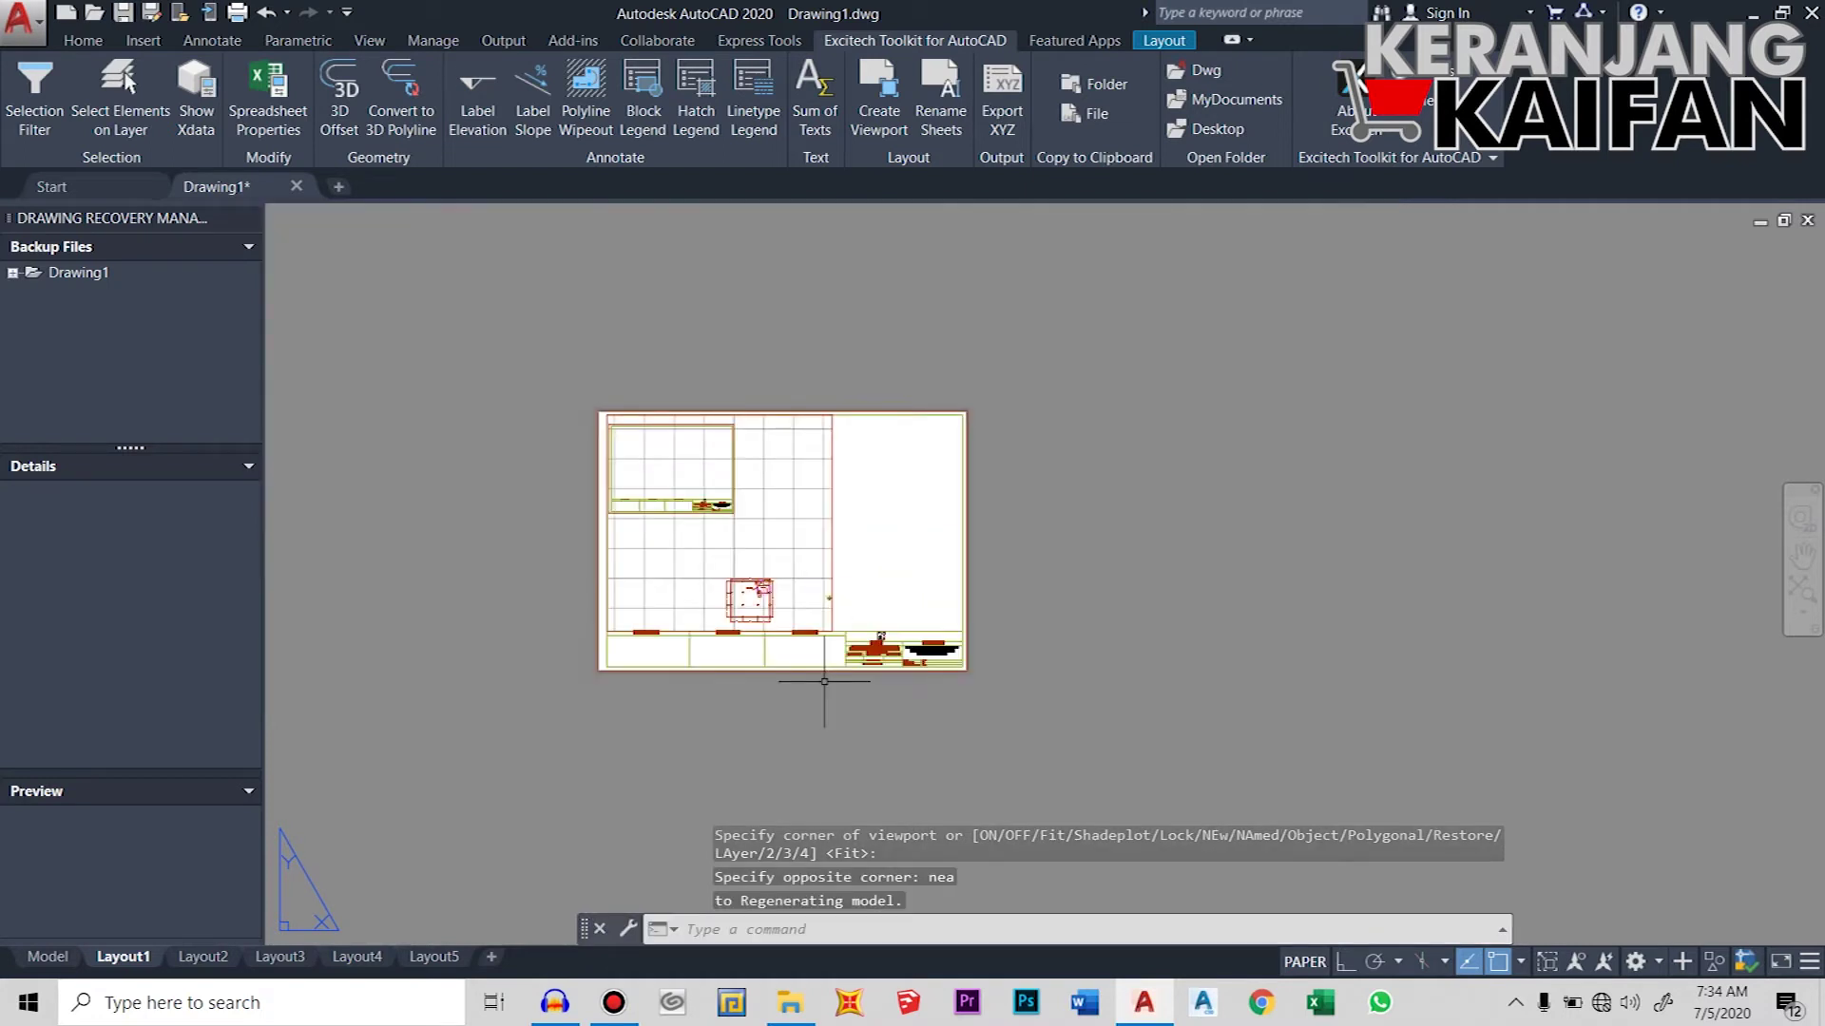
# - Create a second viewport about 14.9 by 14.6 units from the first one's upper-right corner to a nearest-snapped point on the inner frame's right edge
pyautogui.write('M')
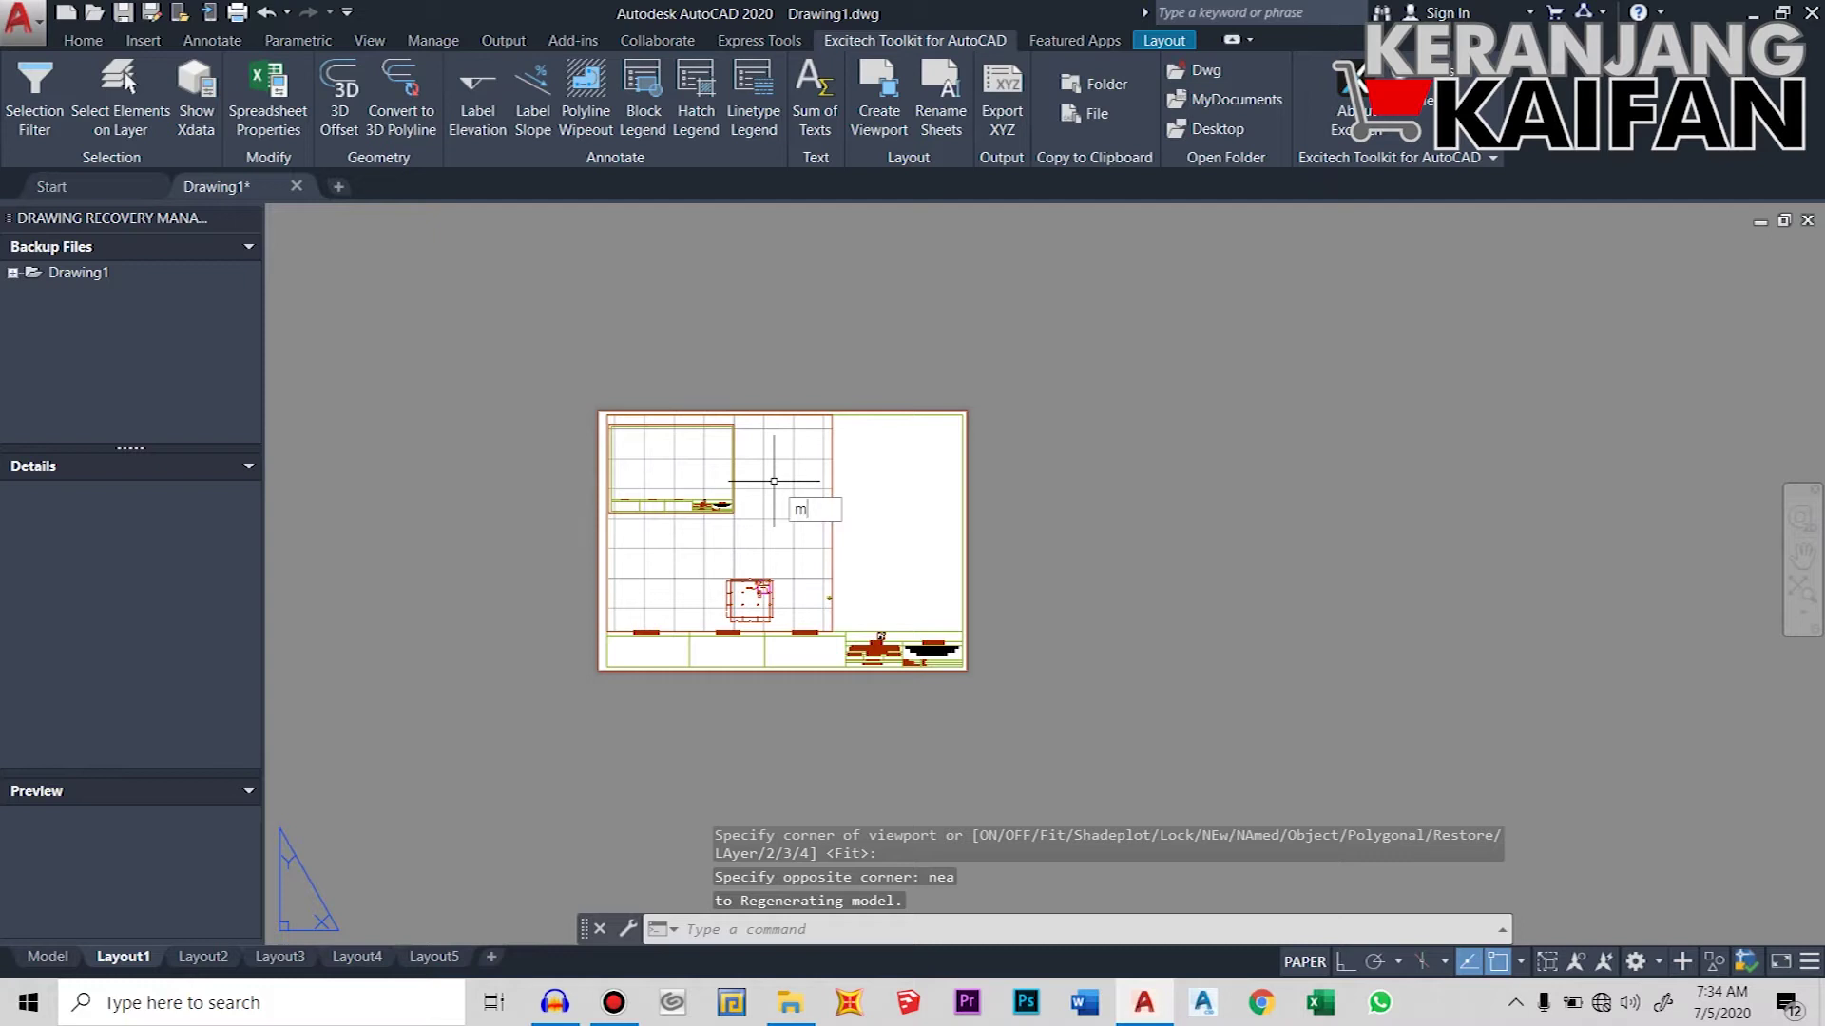
pyautogui.write('V')
pyautogui.press('Return')
pyautogui.scroll(5, 815, 415)
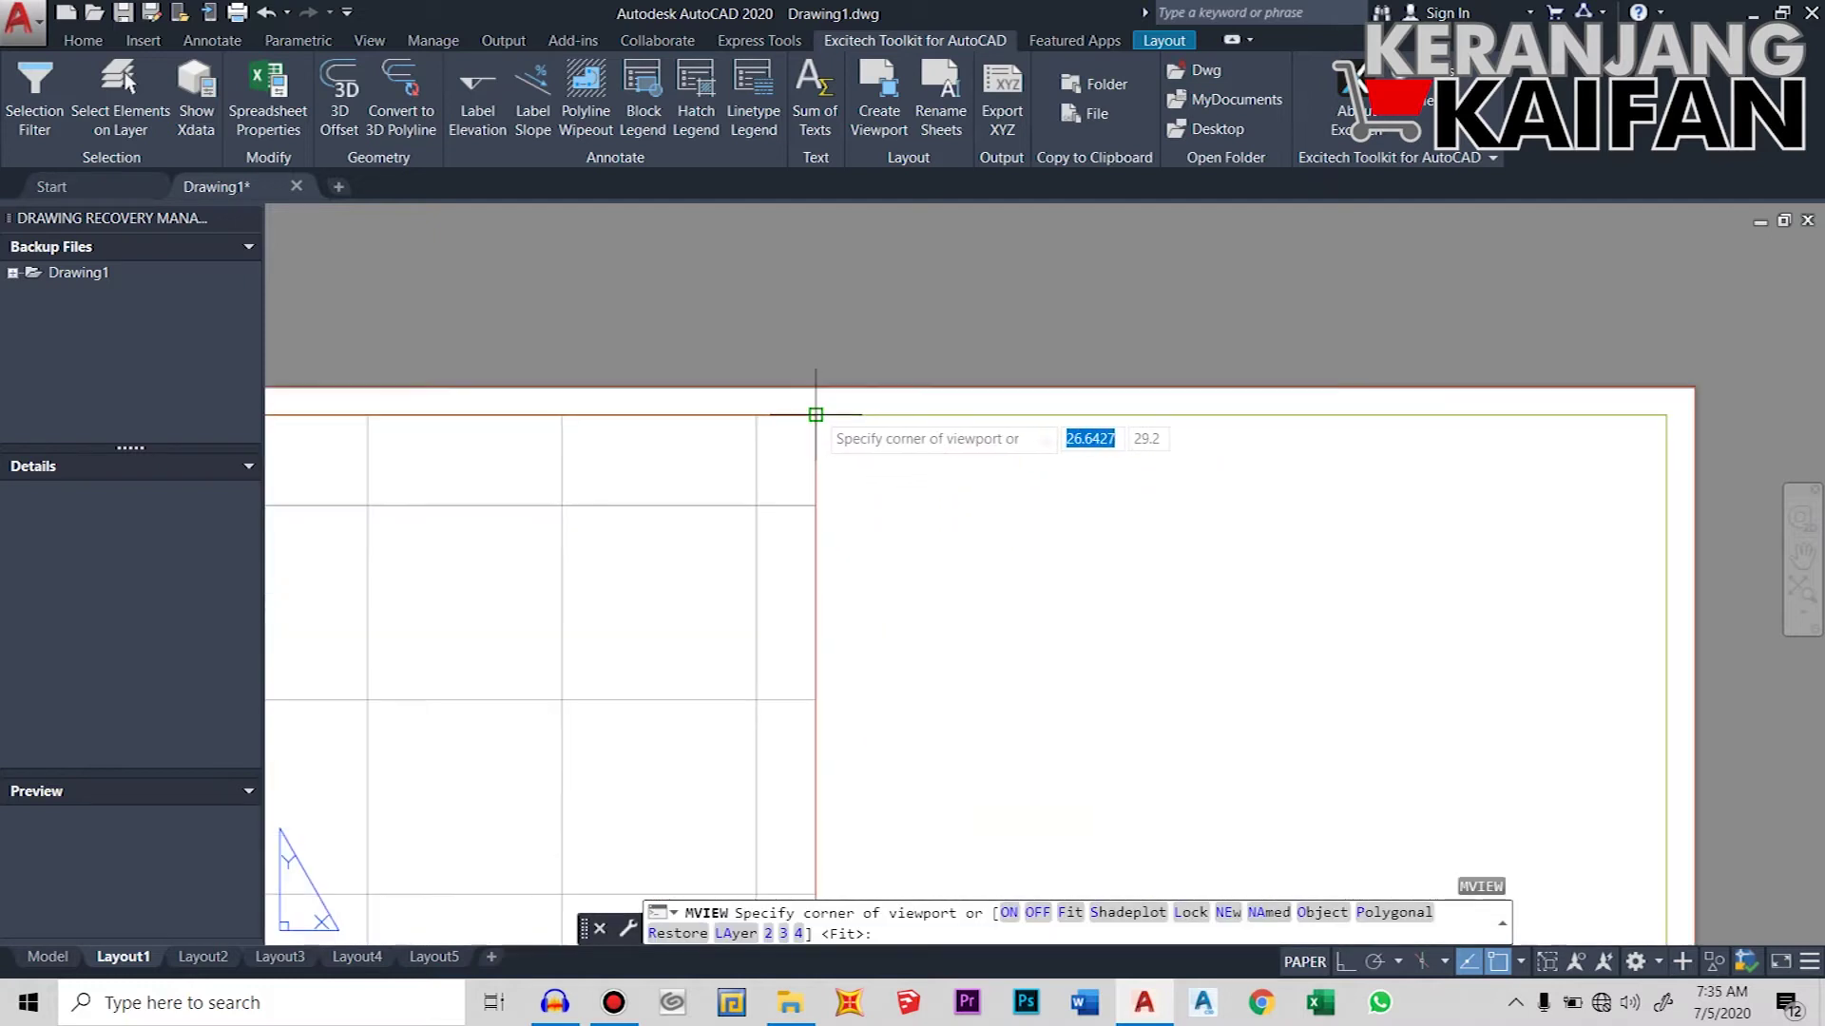
pyautogui.click(815, 414)
pyautogui.scroll(-4, 816, 414)
pyautogui.scroll(3, 940, 523)
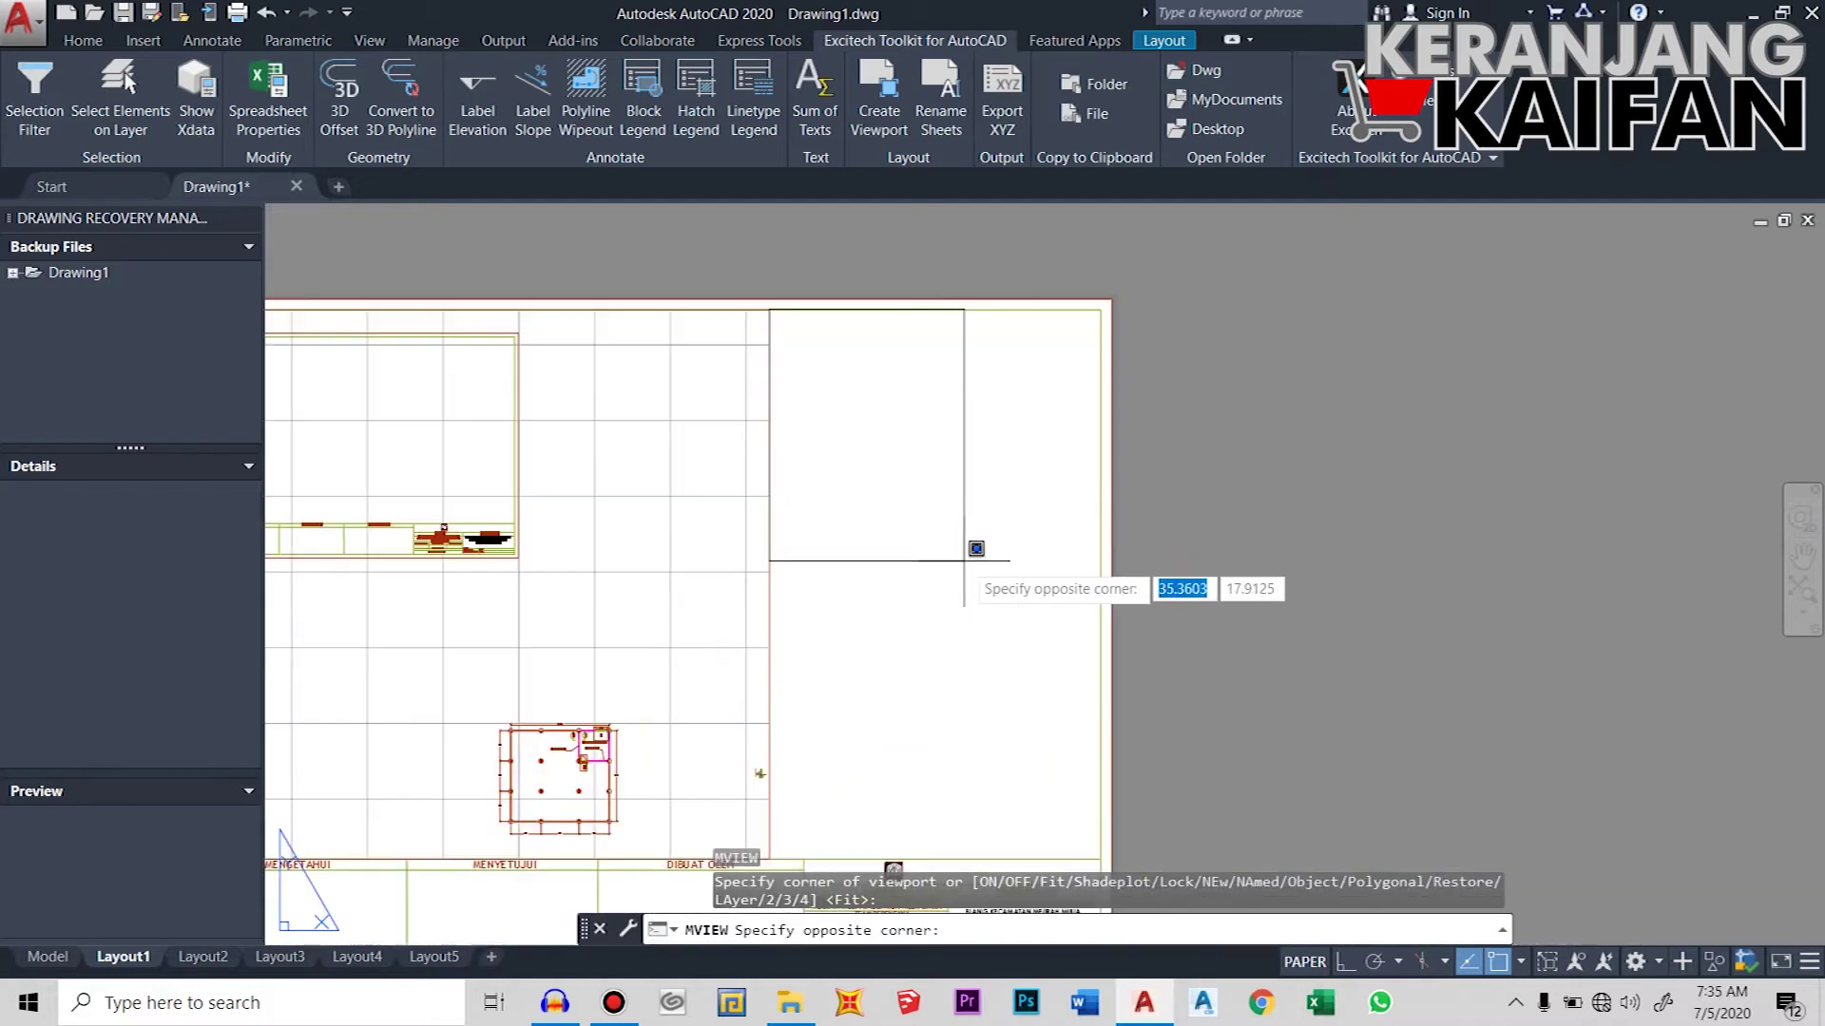
pyautogui.write('nea')
pyautogui.press('Return')
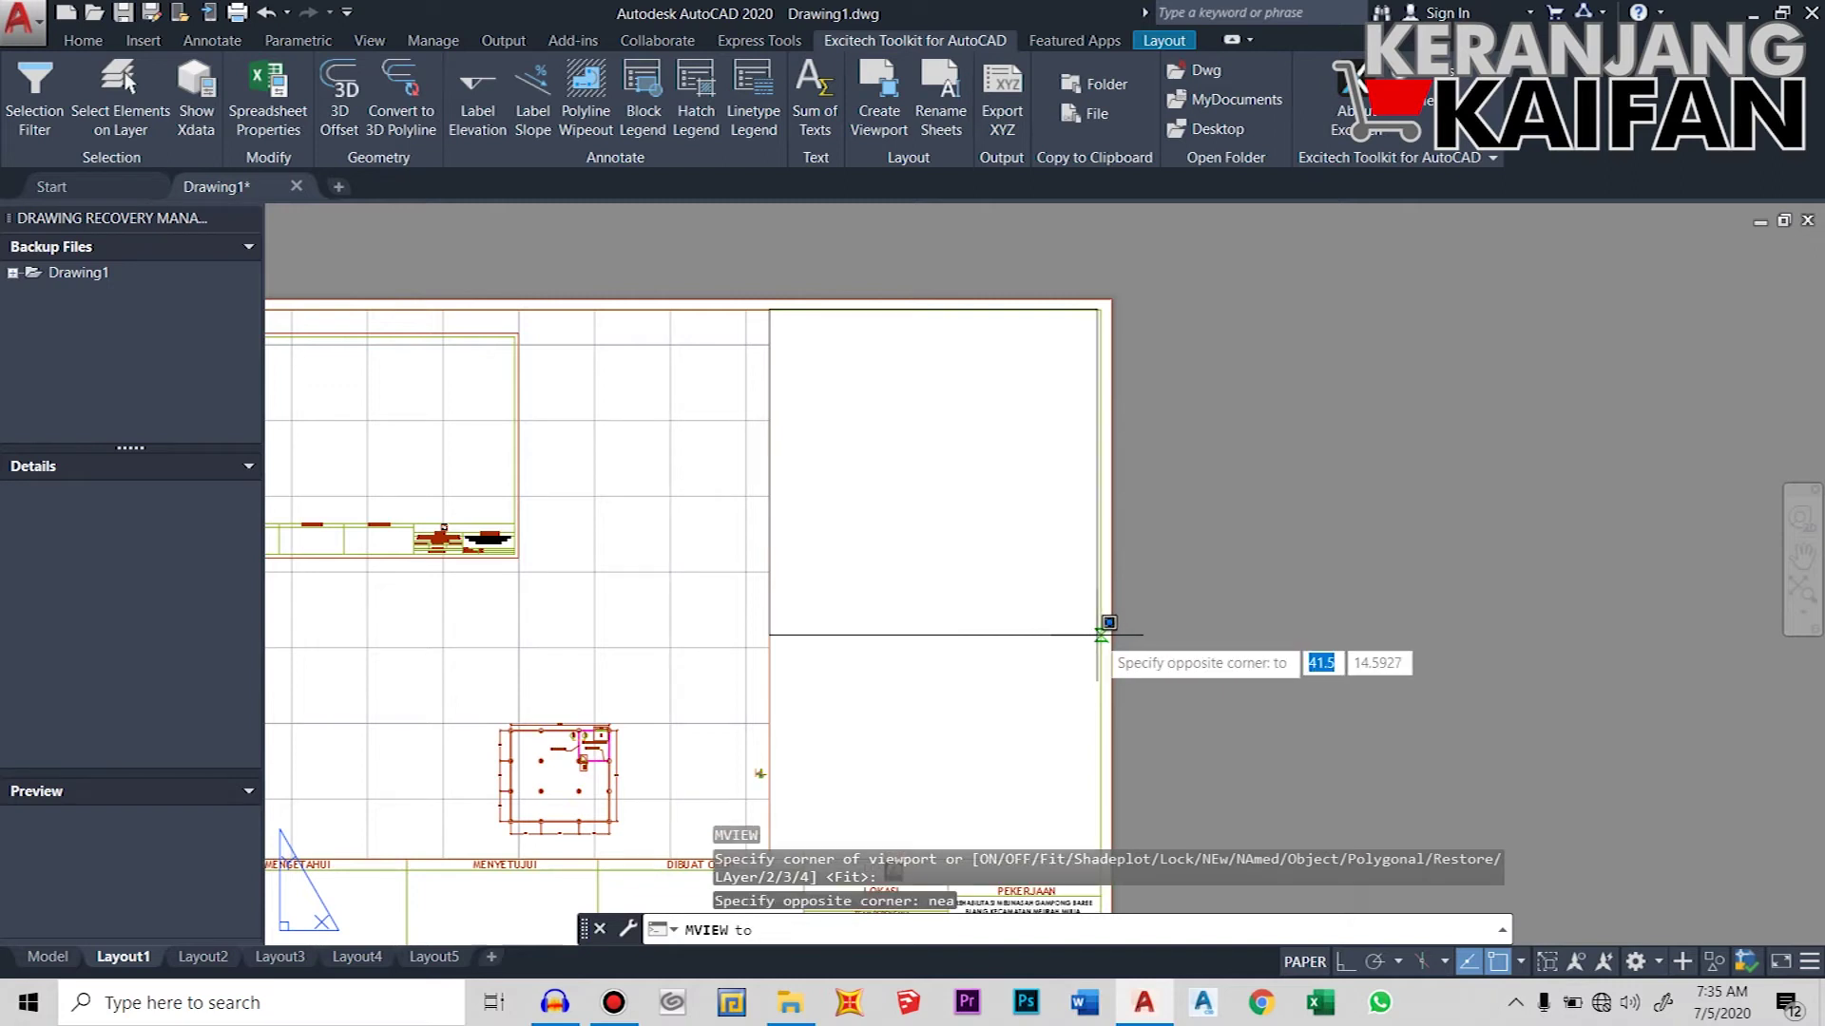
pyautogui.click(1101, 635)
pyautogui.scroll(-2, 953, 552)
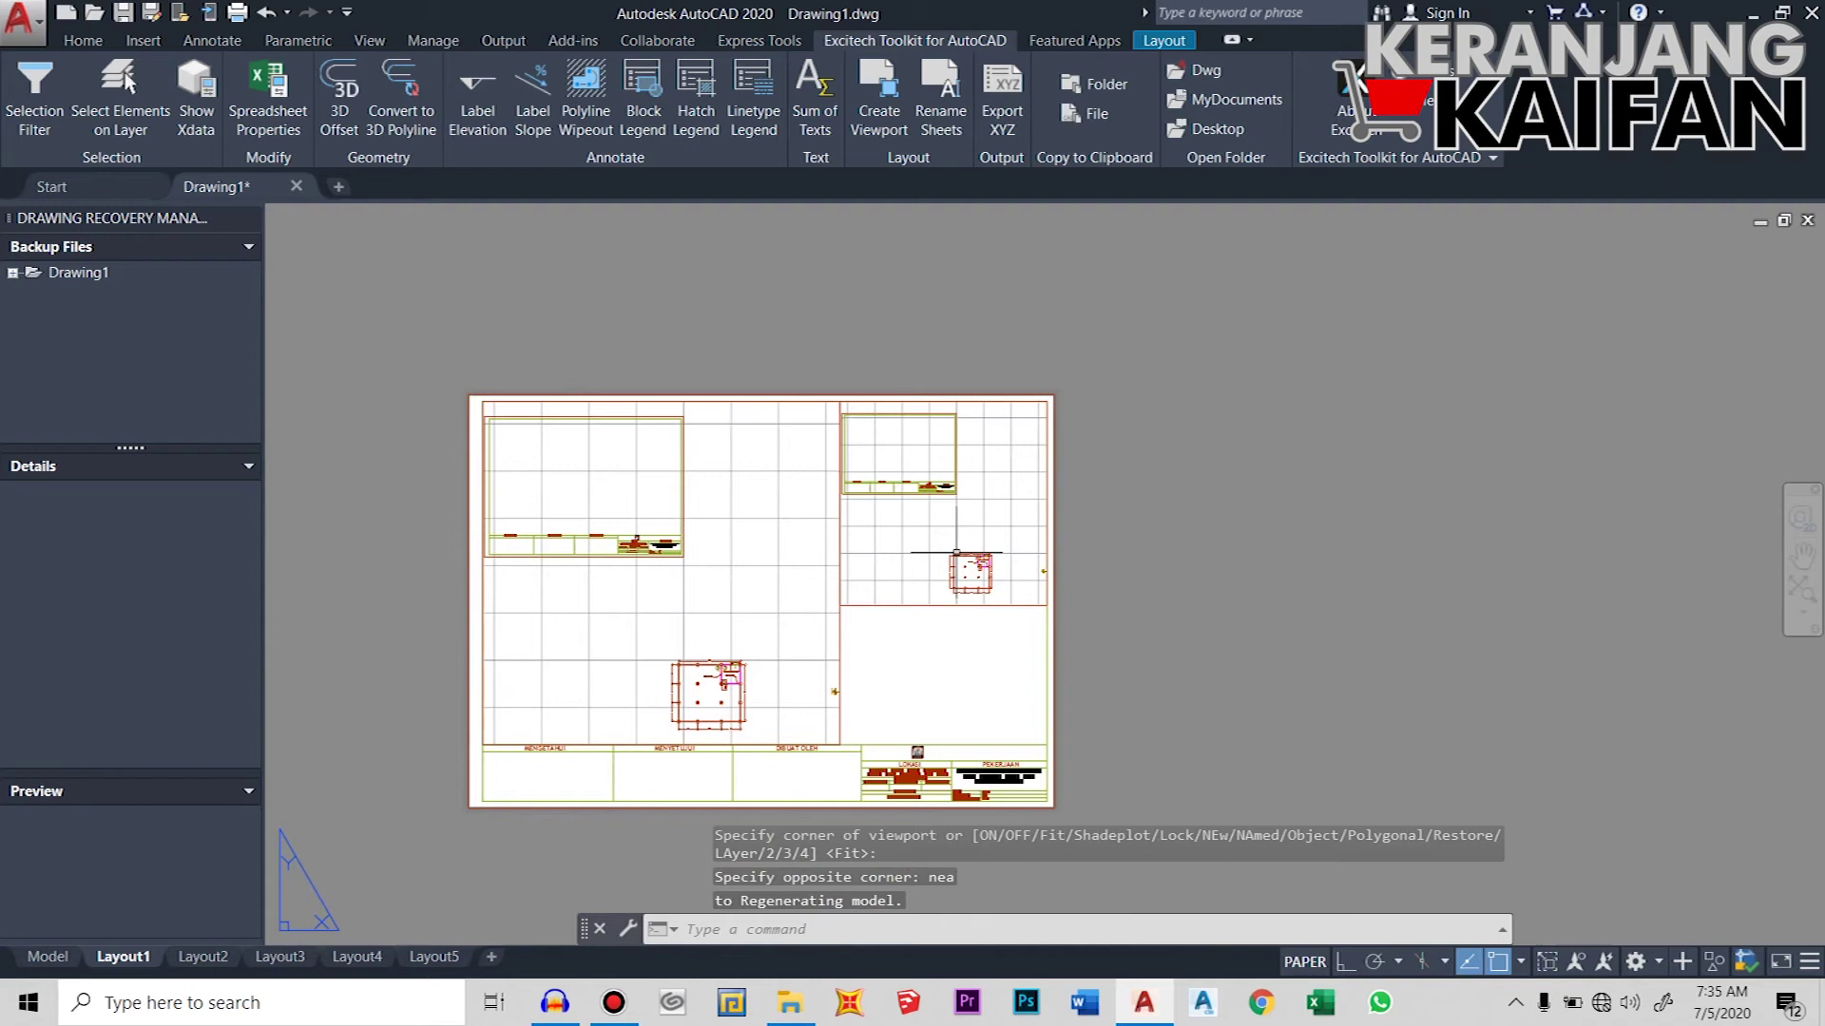
# - Create a third viewport filling the space between the second viewport and the title block, ending at the inner frame's right edge
pyautogui.scroll(2, 1019, 687)
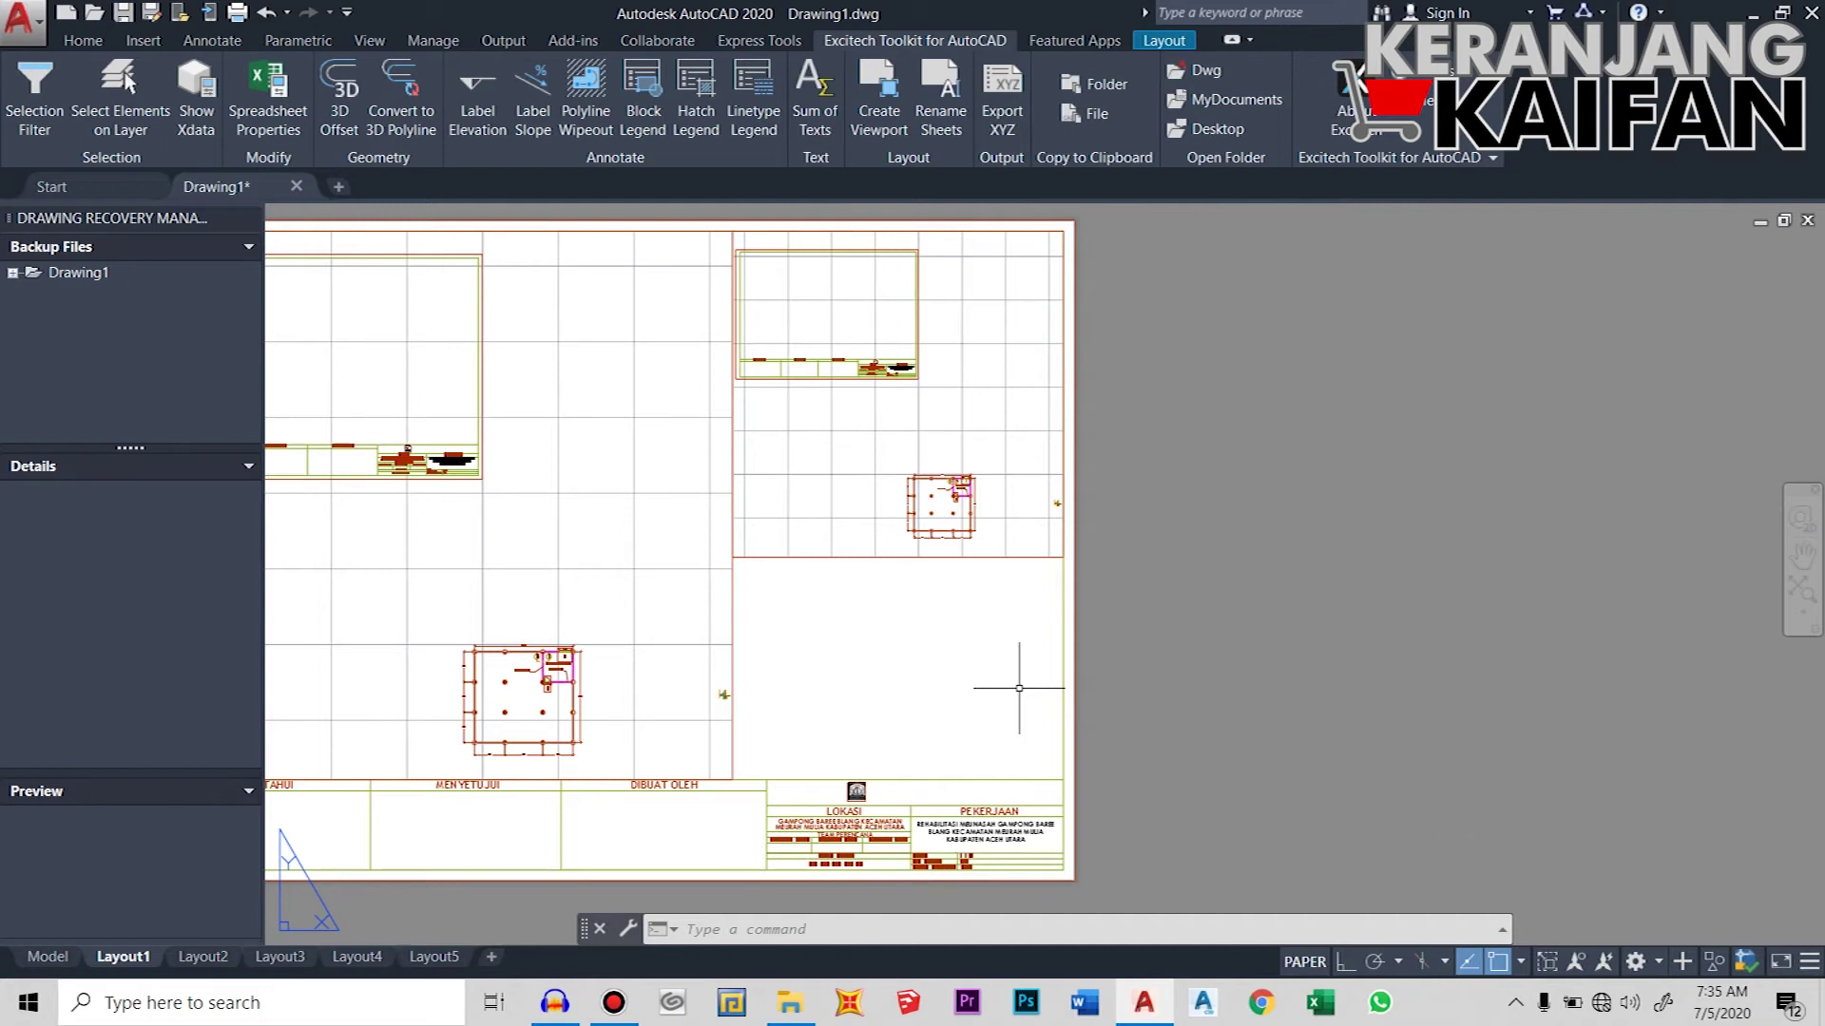
pyautogui.write('mview')
pyautogui.press('Return')
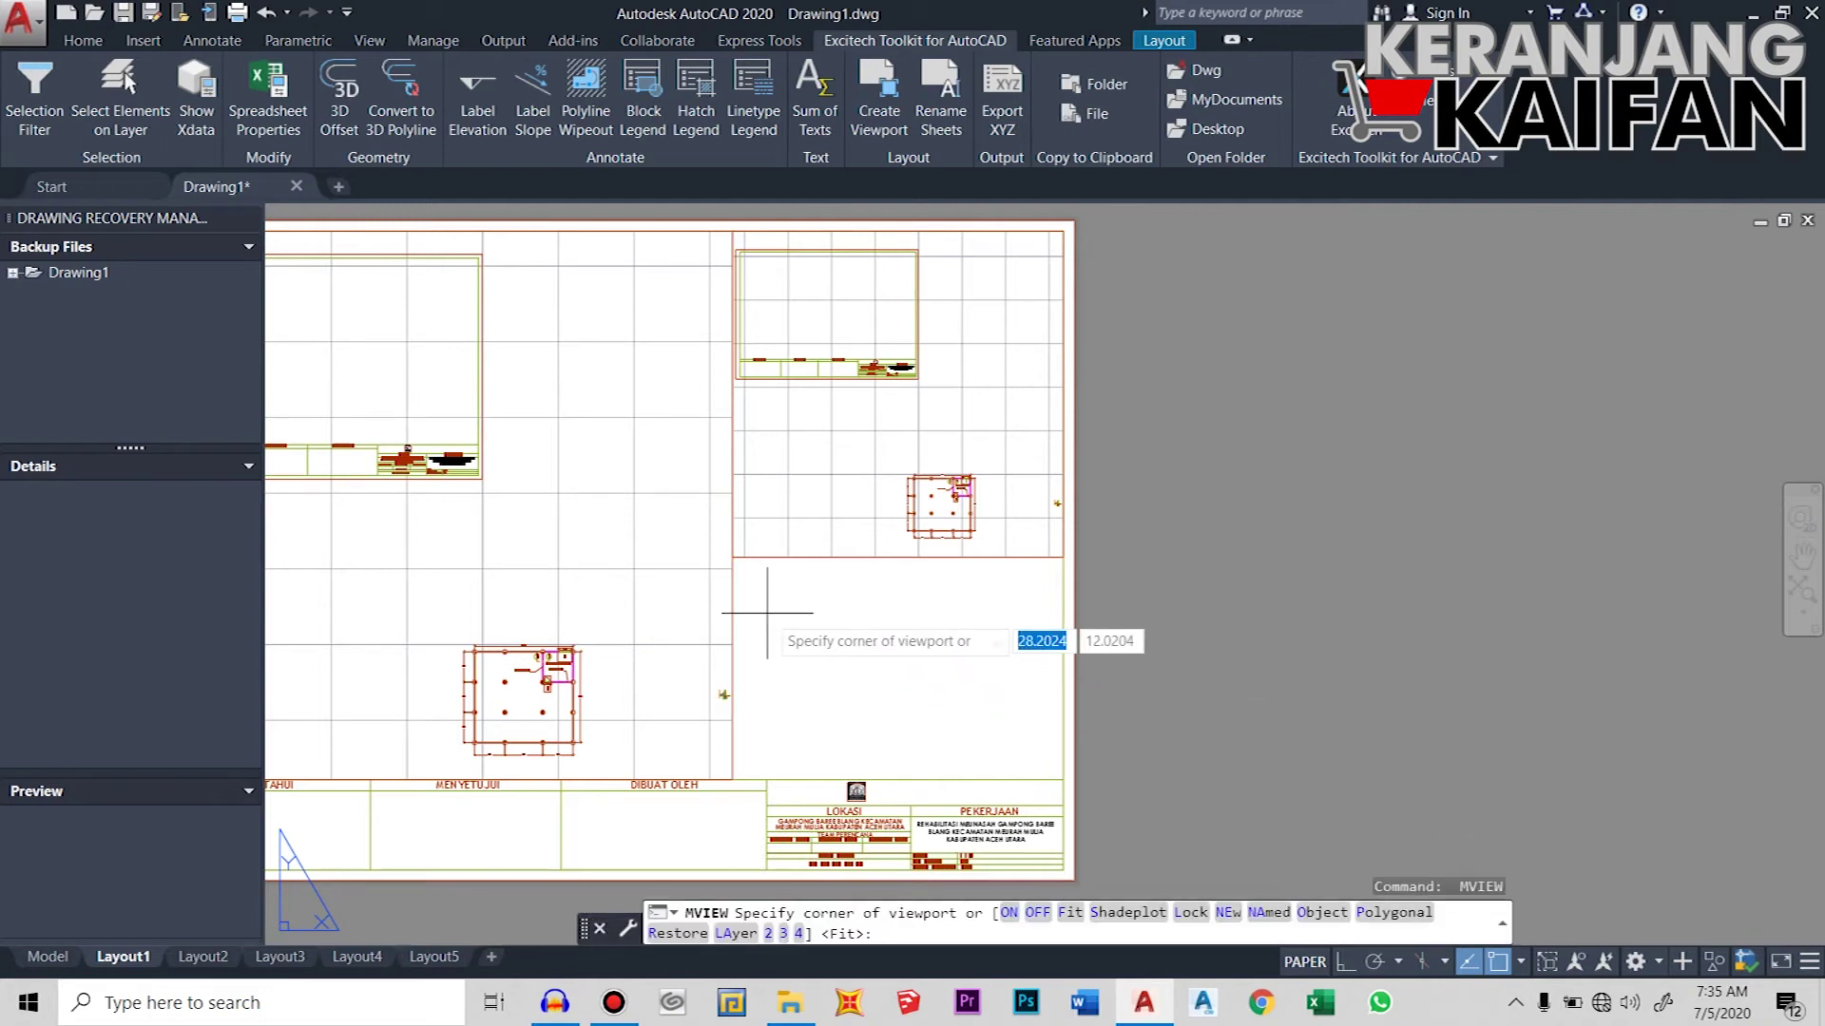
pyautogui.click(731, 556)
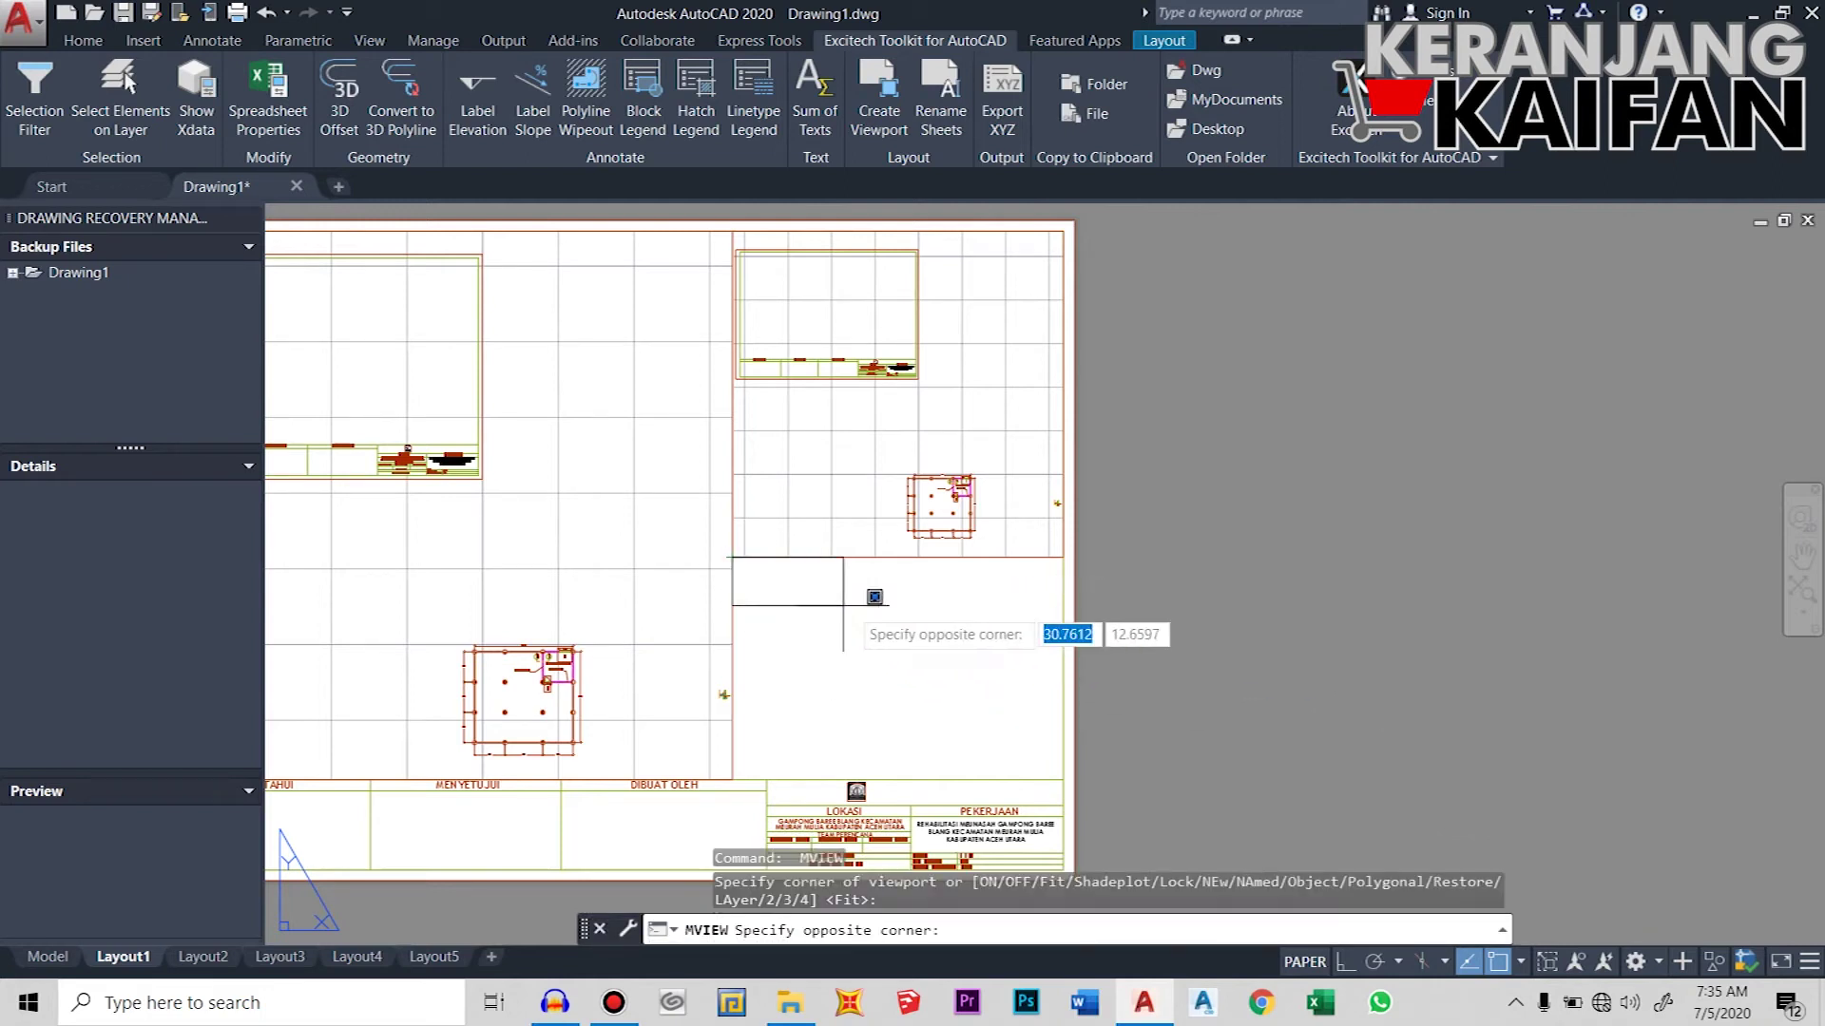
pyautogui.scroll(5, 1063, 779)
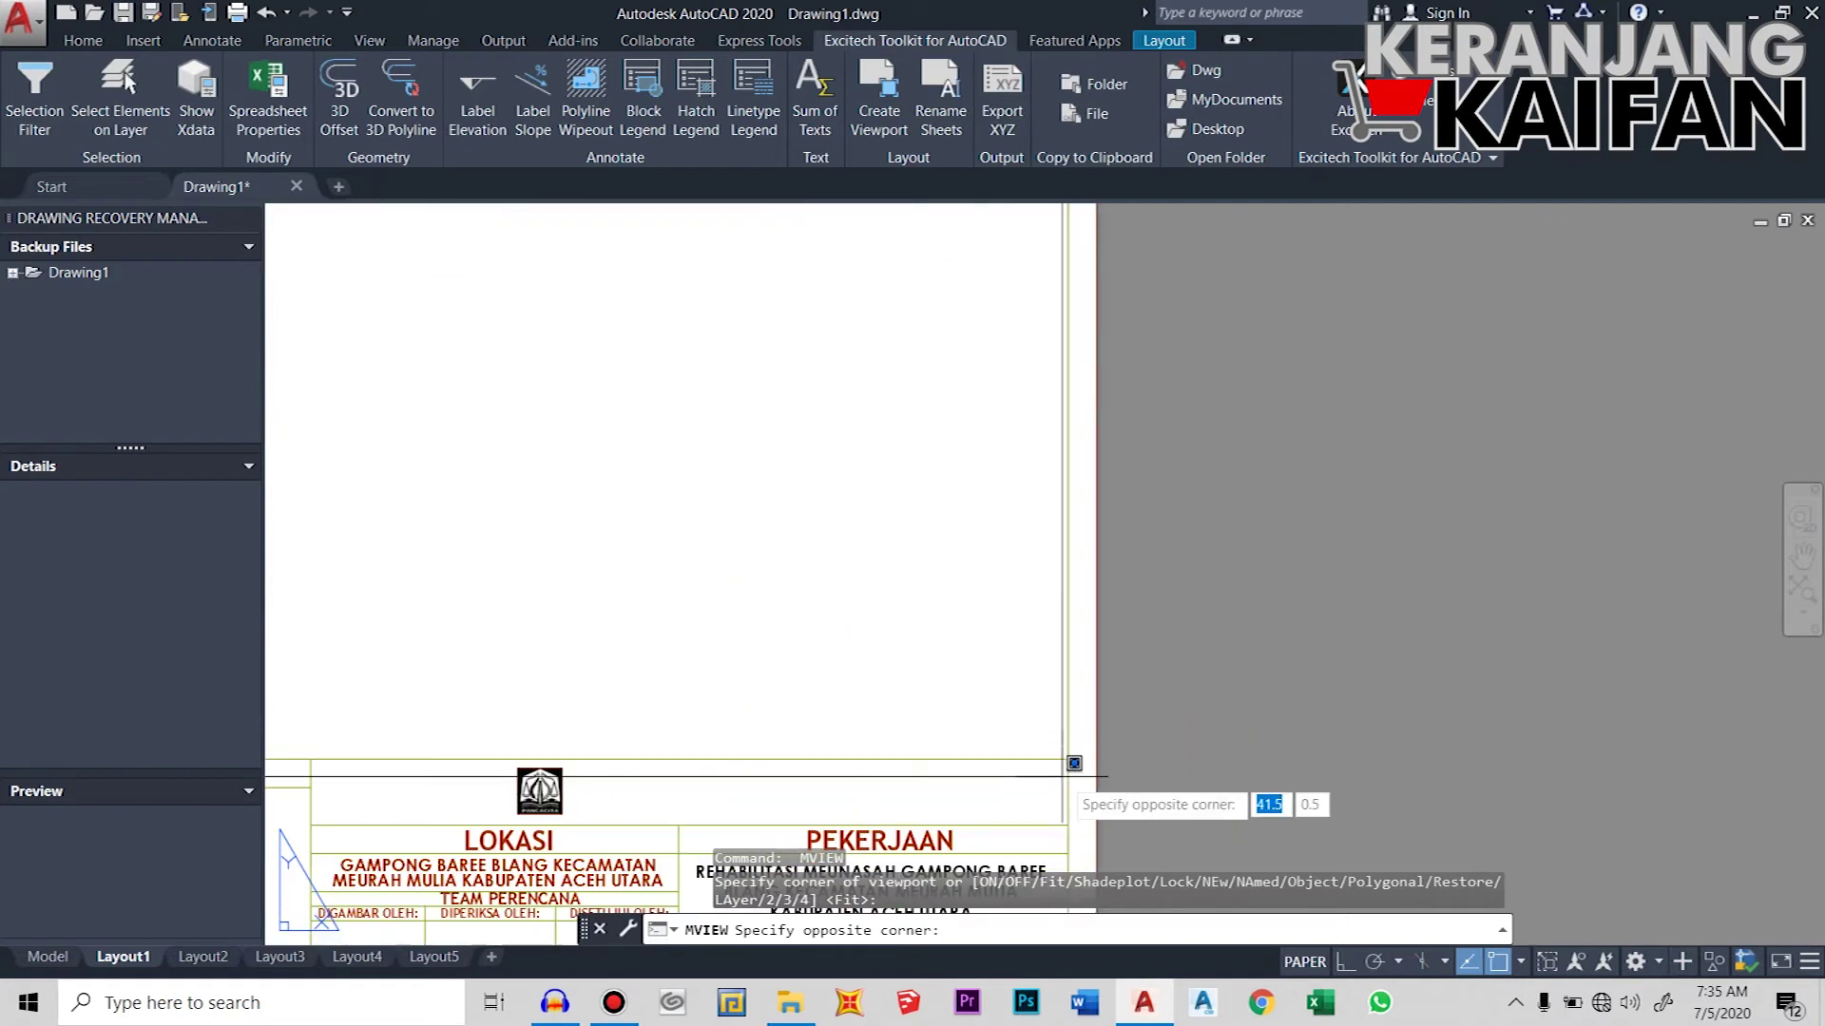
pyautogui.click(1068, 758)
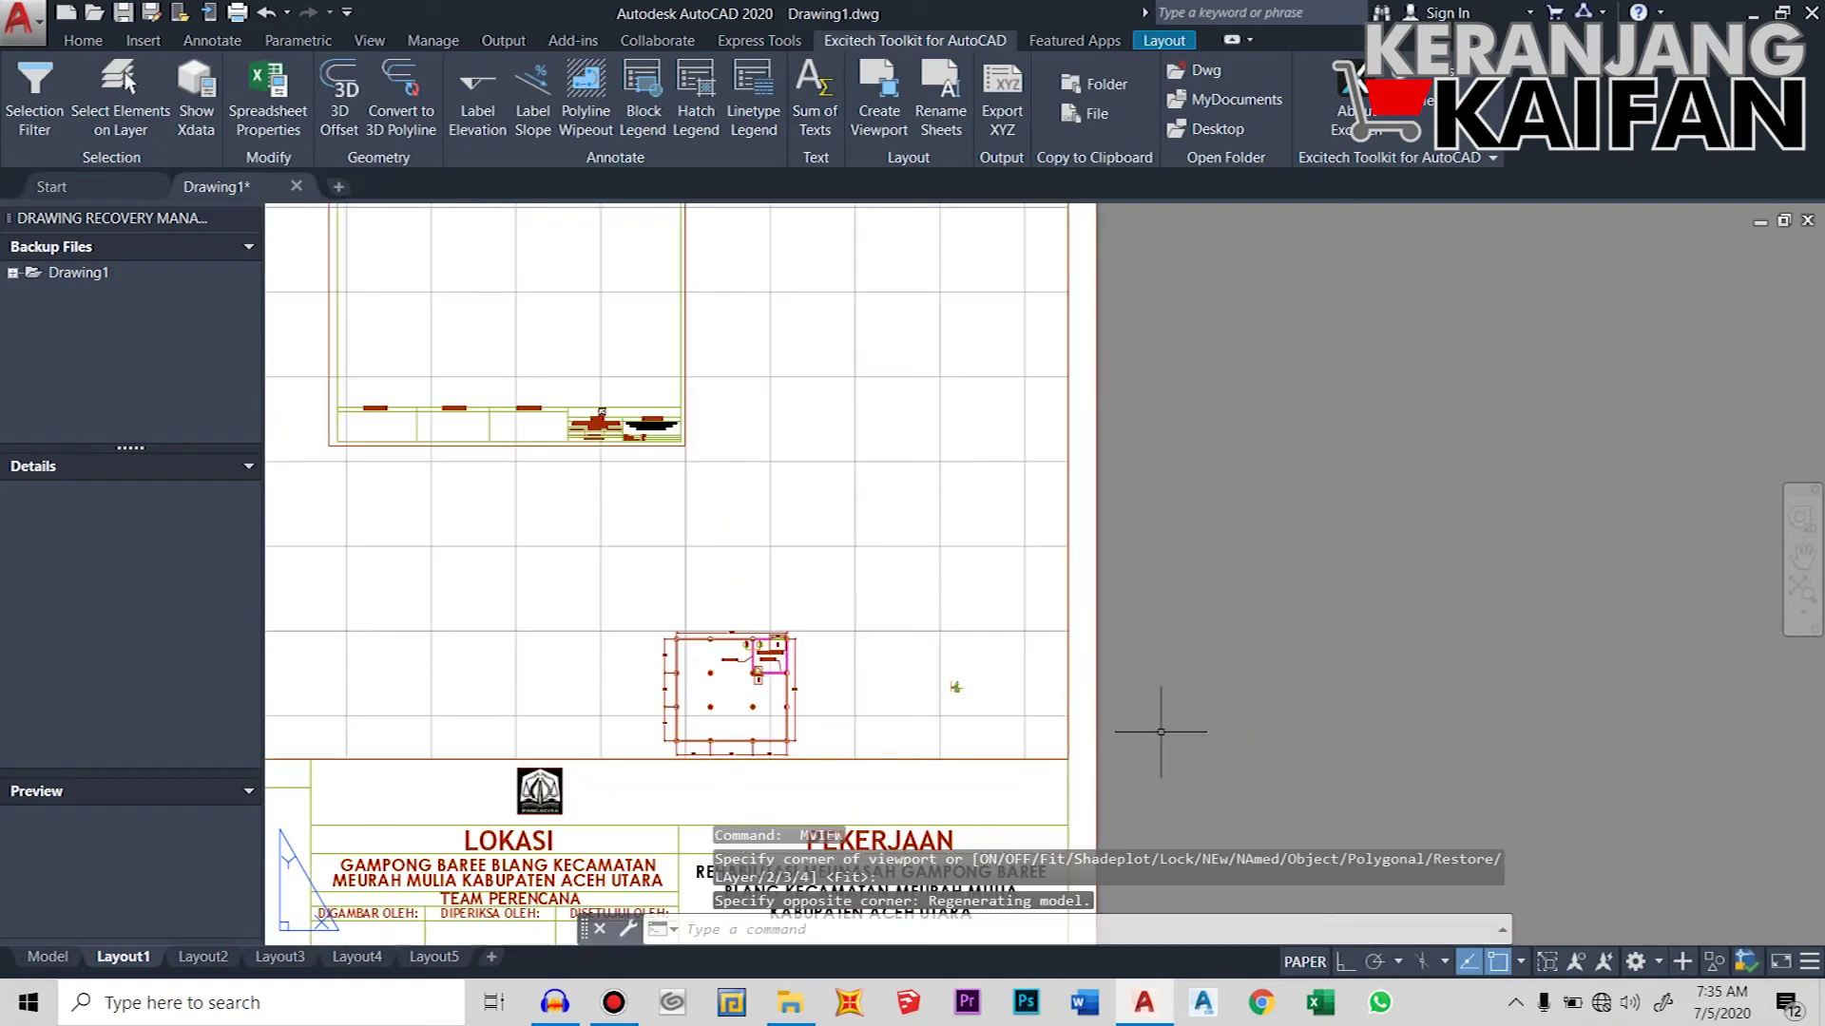
pyautogui.scroll(-4, 1227, 669)
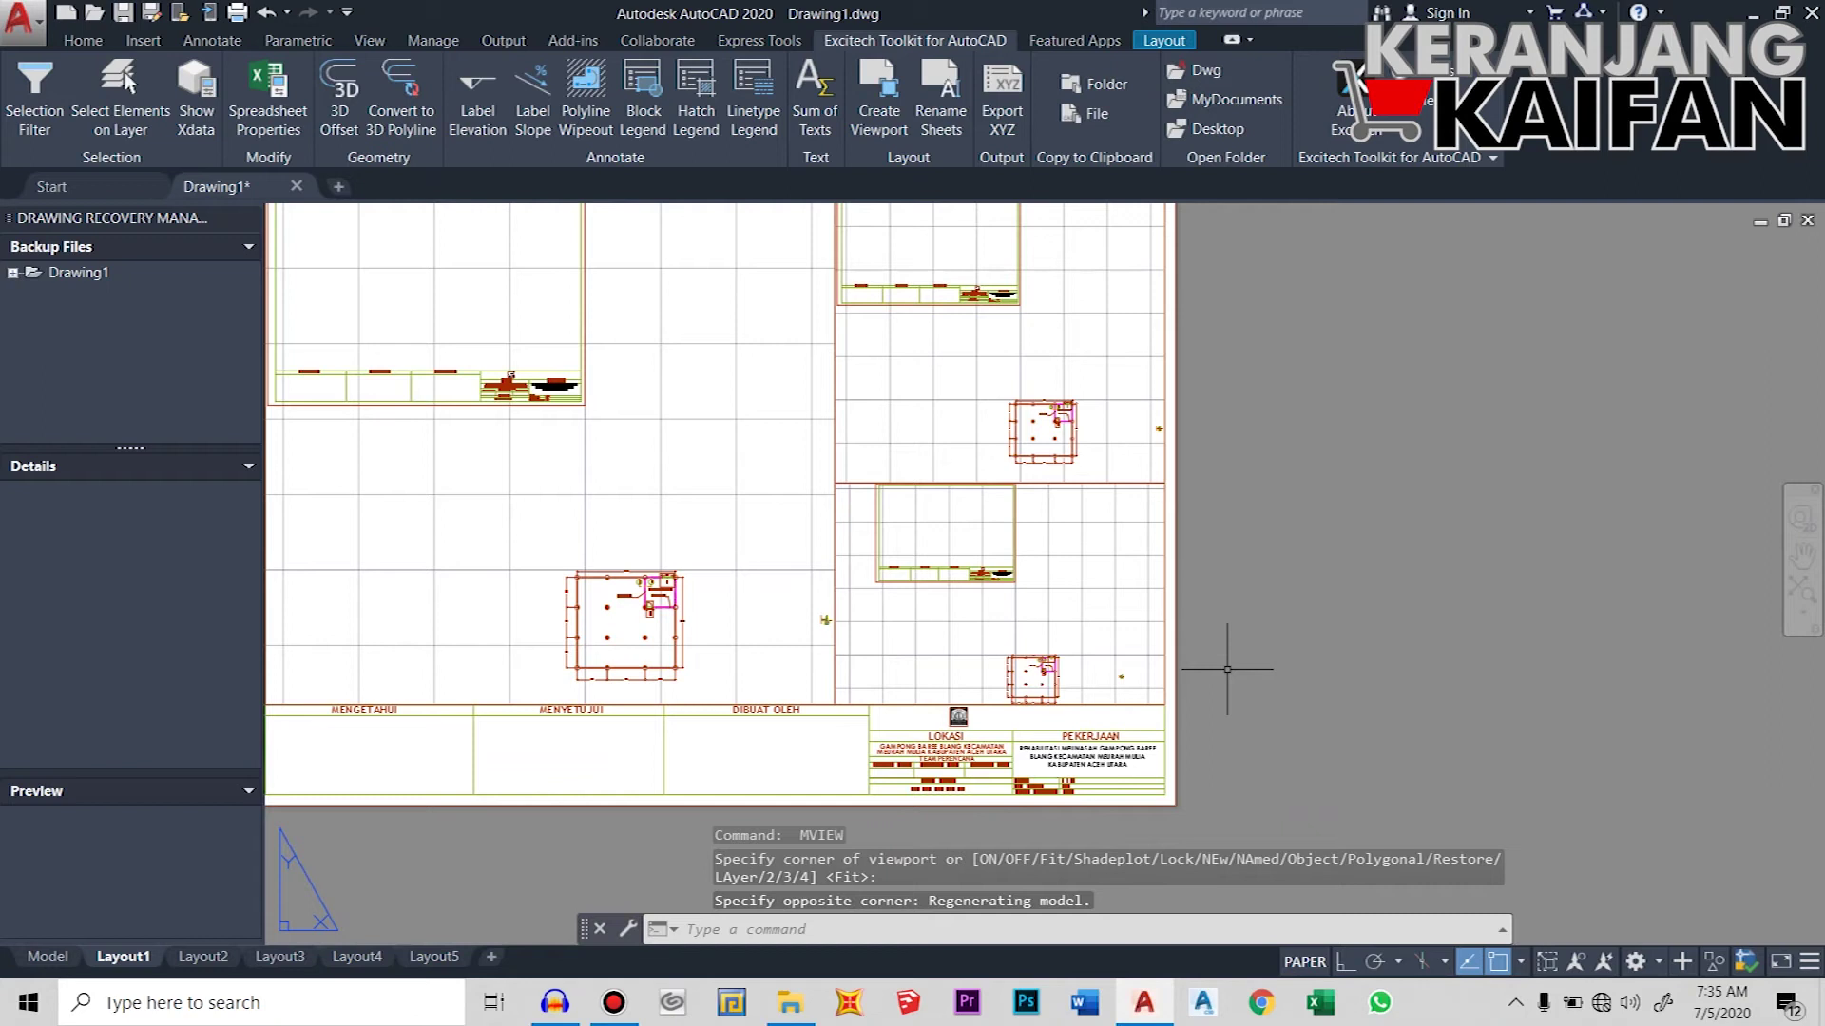
pyautogui.scroll(-2, 1235, 673)
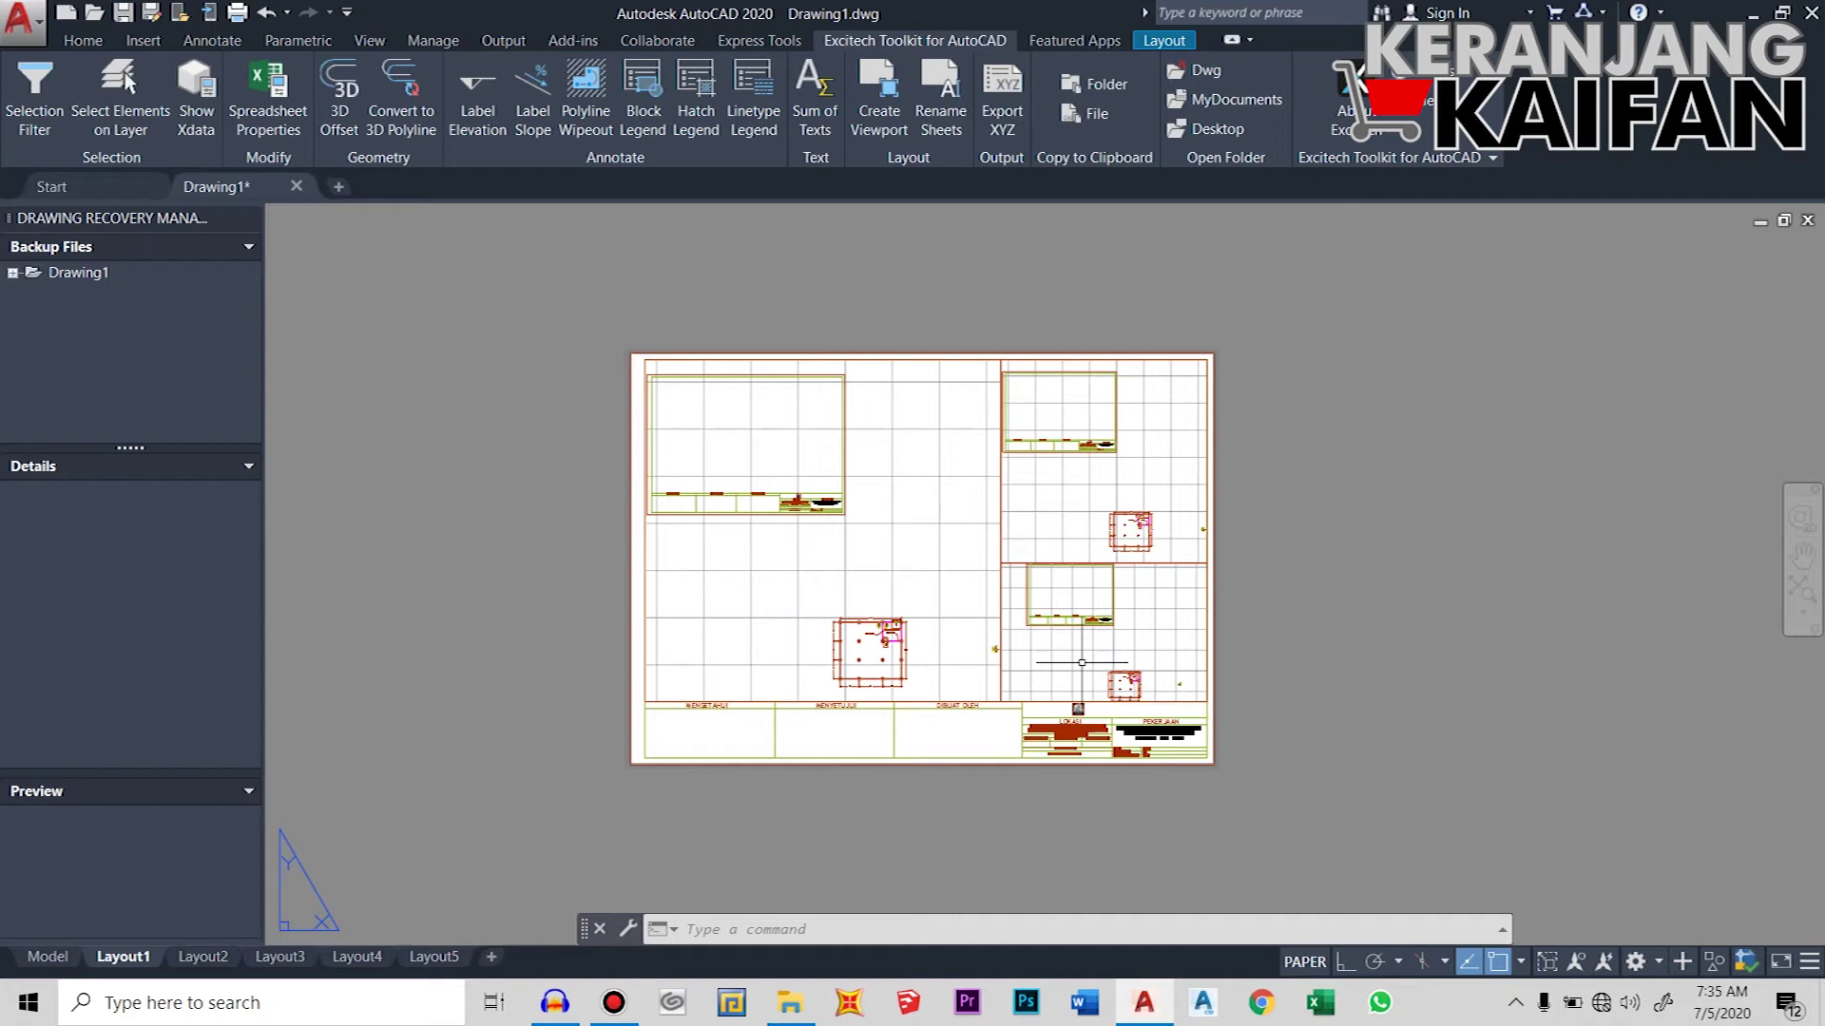
# - Zoom out the model view inside the large viewport, return to paper space, and toggle between model and paper space, ending in paper space
pyautogui.doubleClick(912, 469)
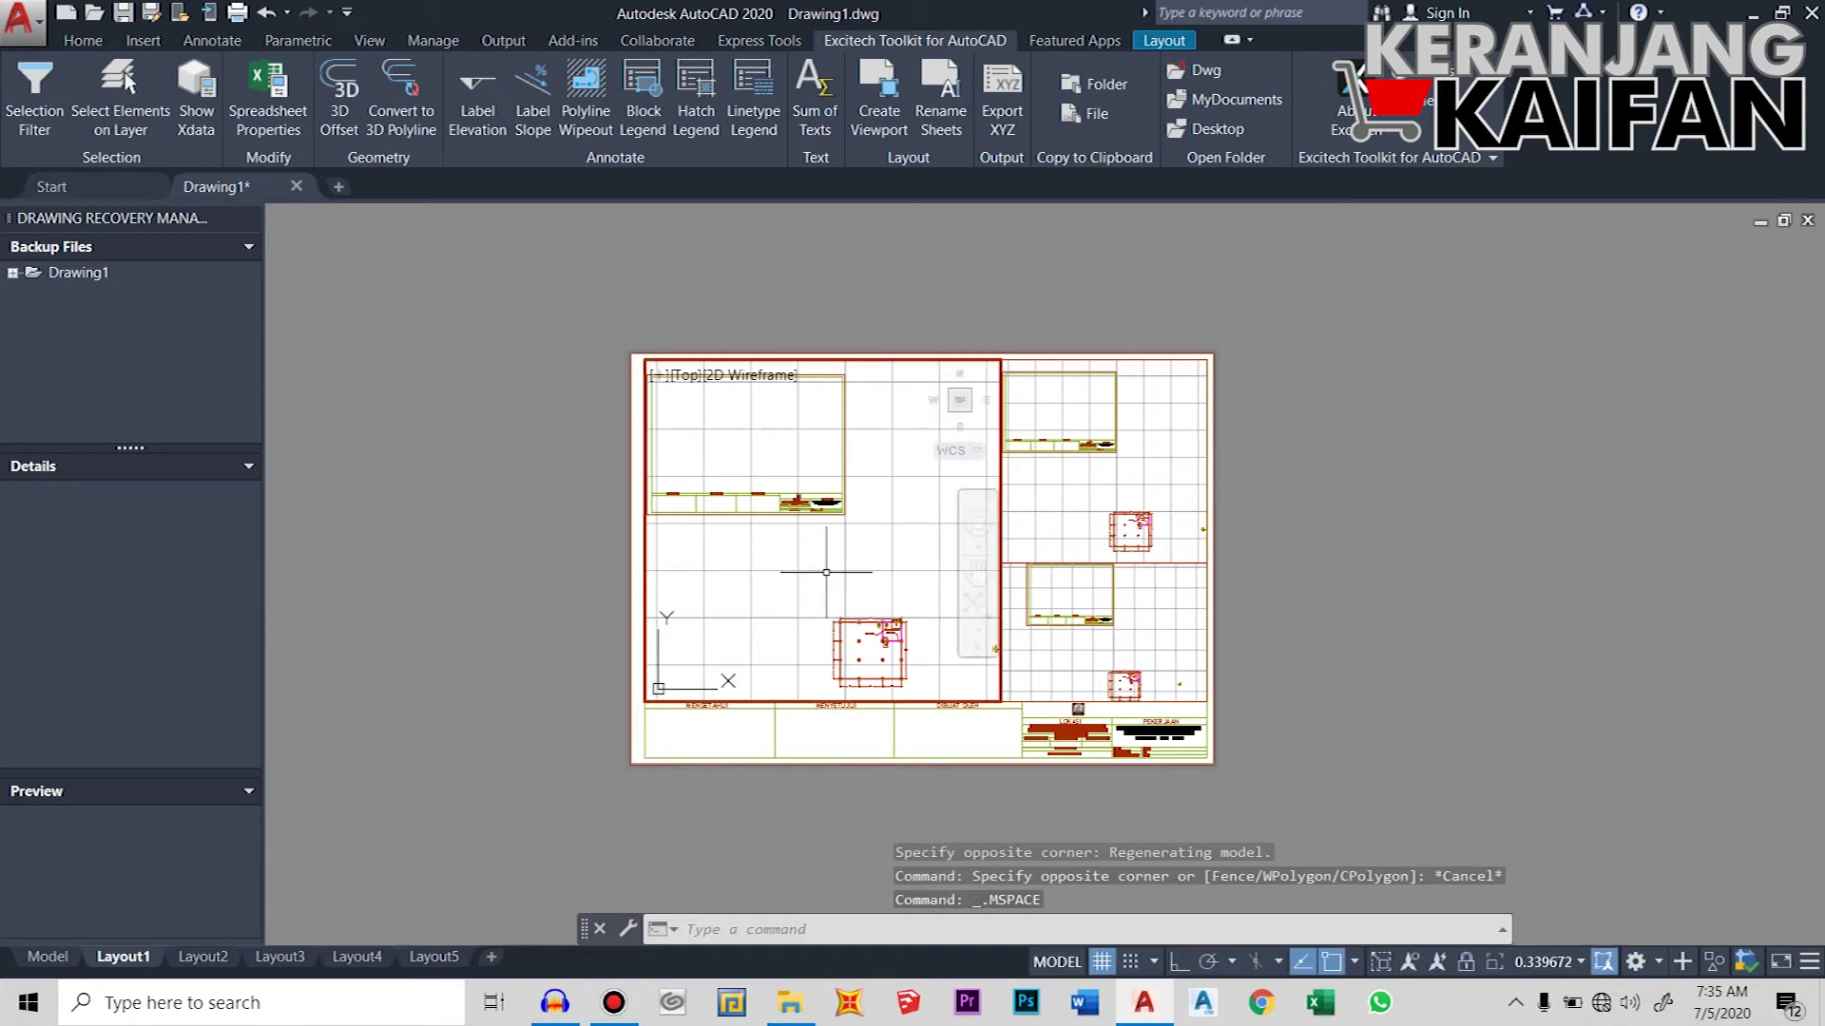
pyautogui.scroll(-4, 819, 475)
pyautogui.scroll(3, 825, 527)
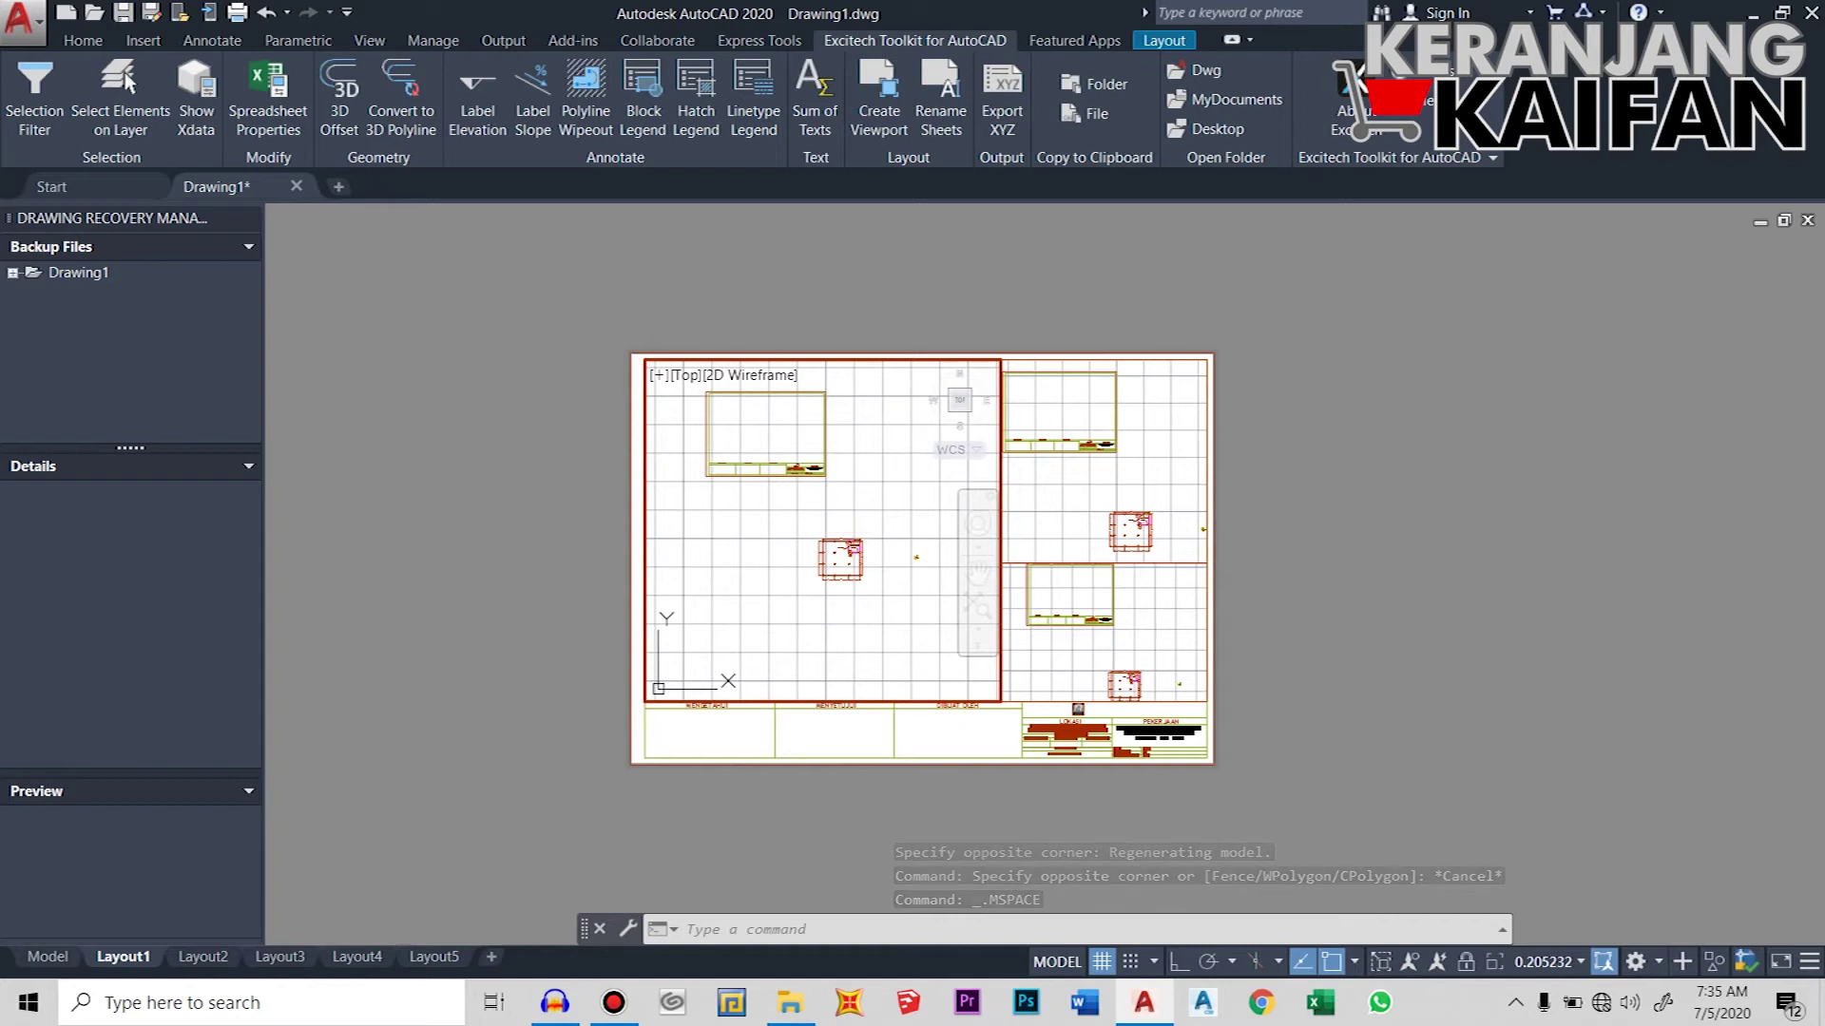
pyautogui.doubleClick(1336, 544)
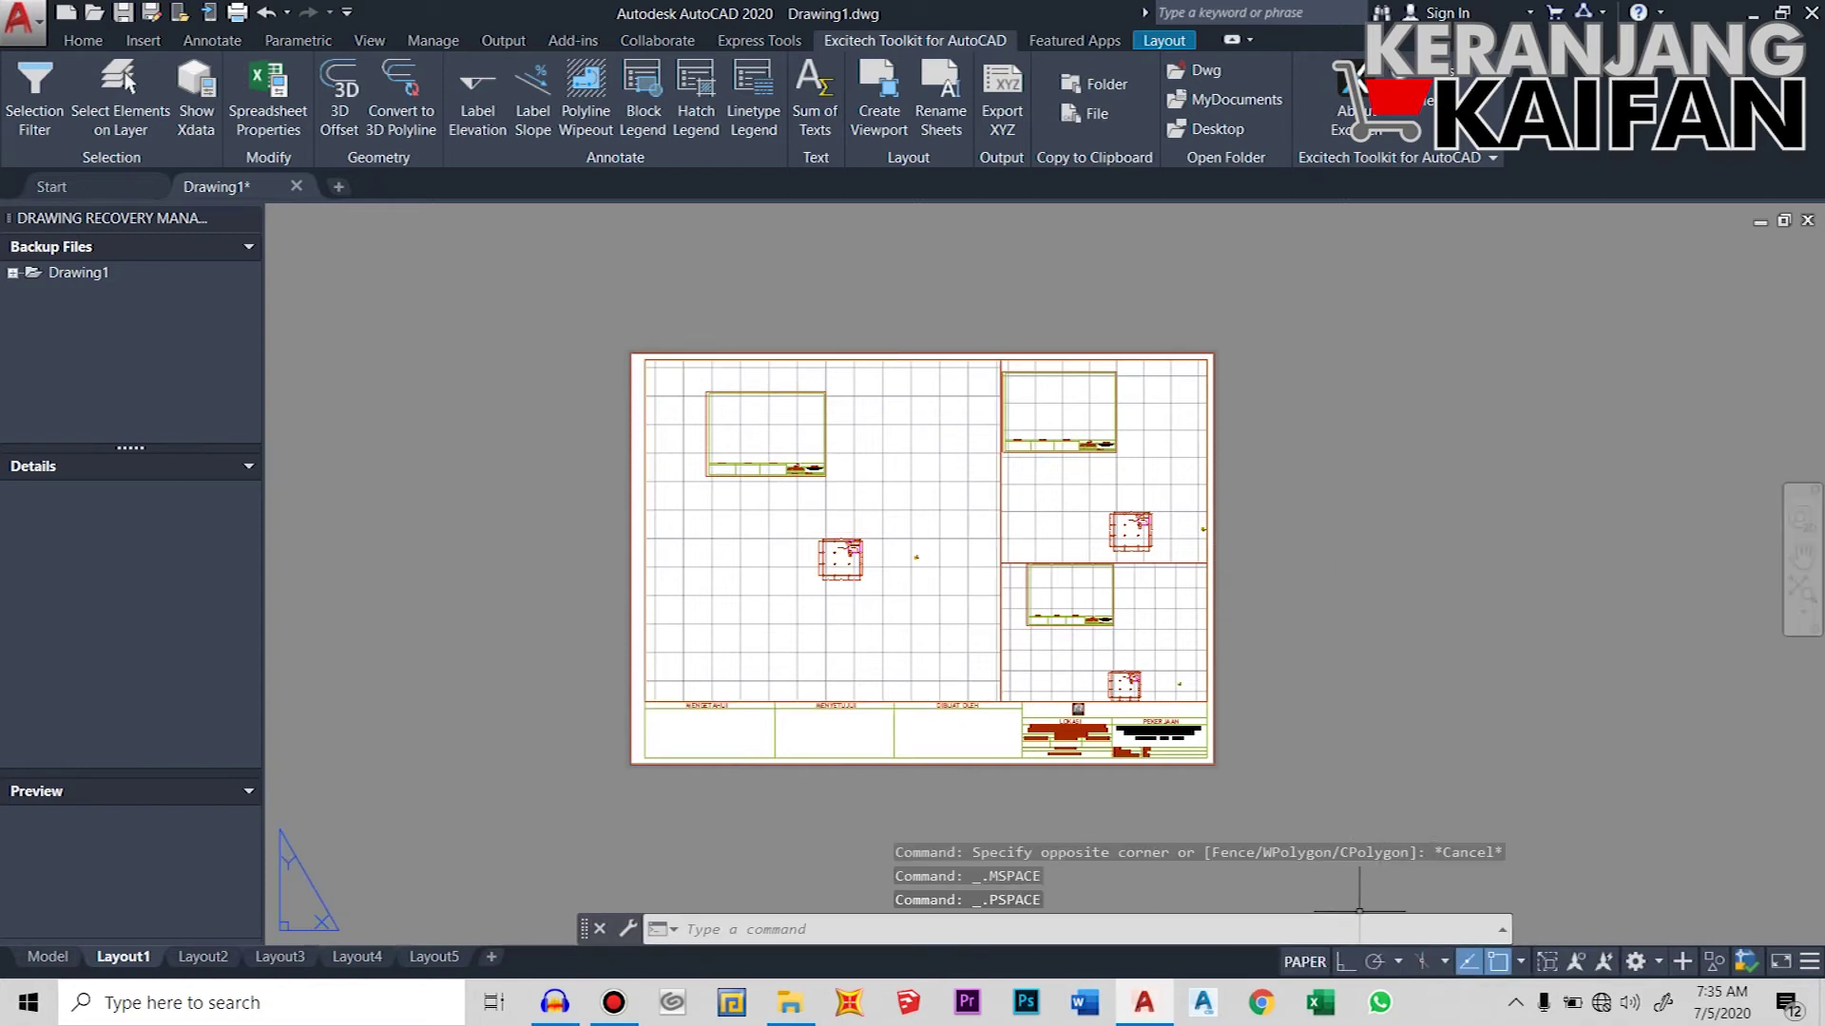
pyautogui.click(1304, 962)
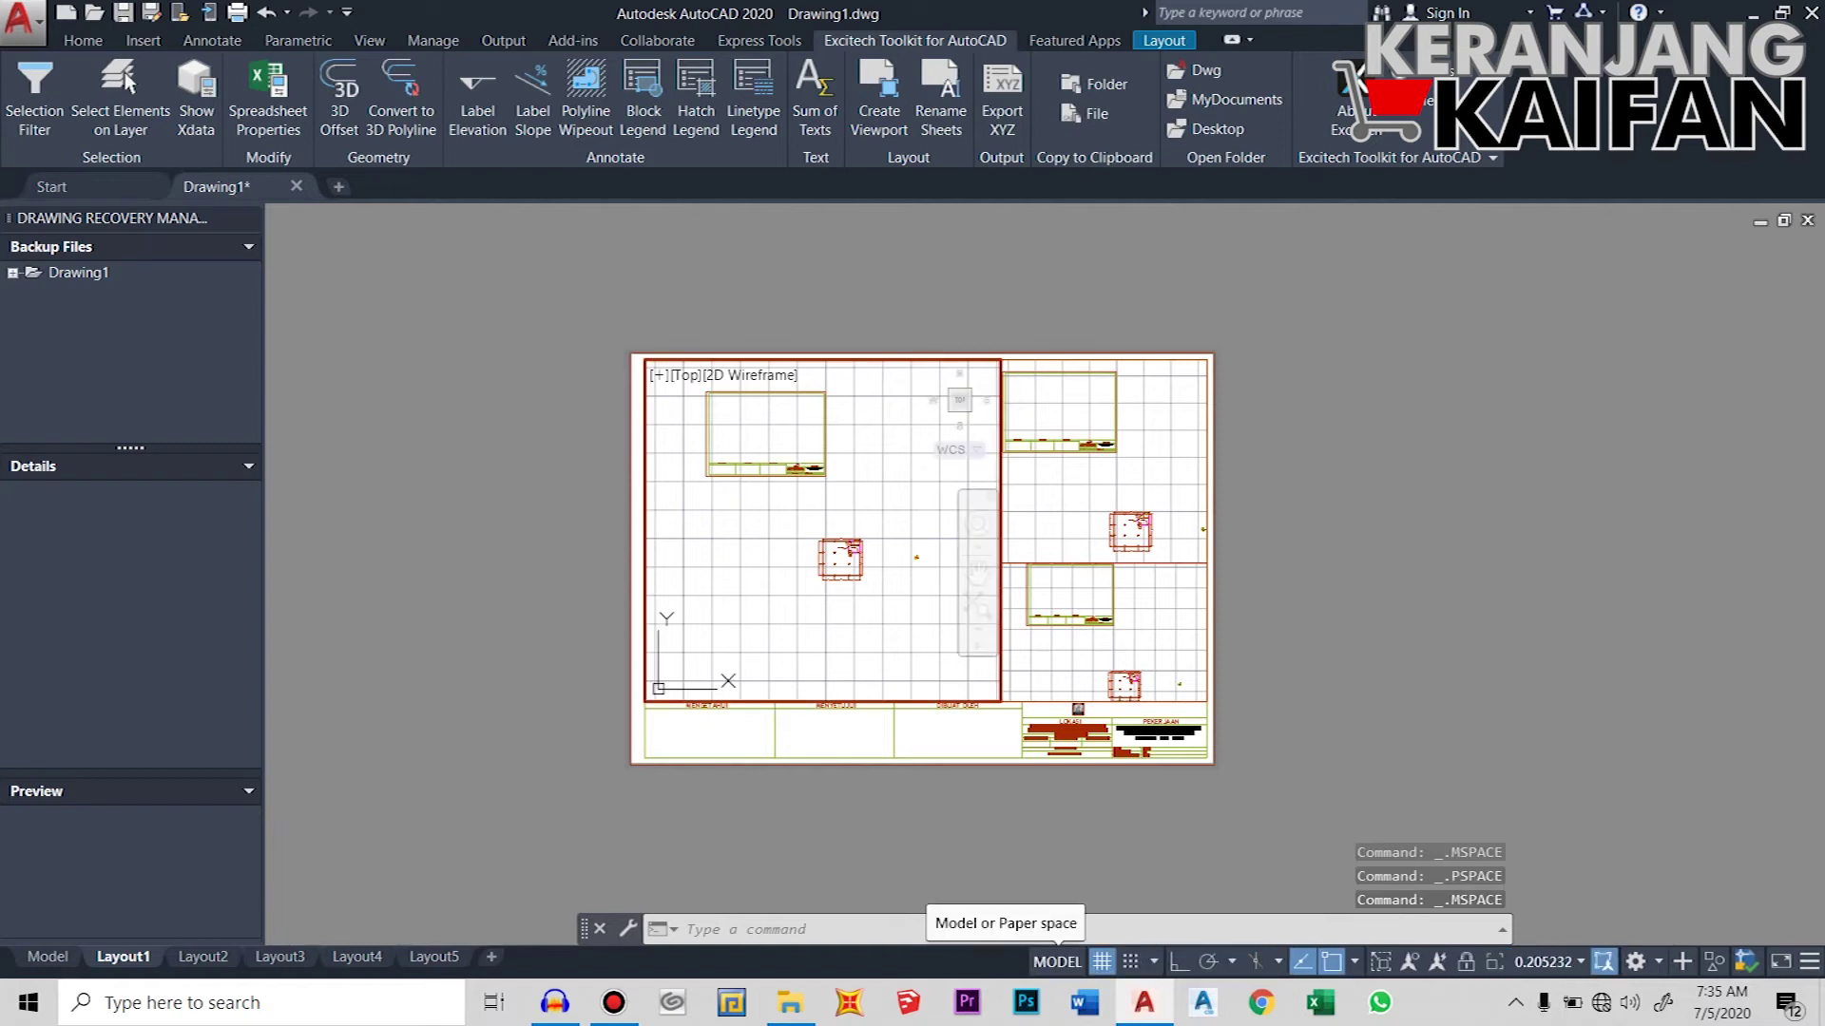
pyautogui.click(1056, 962)
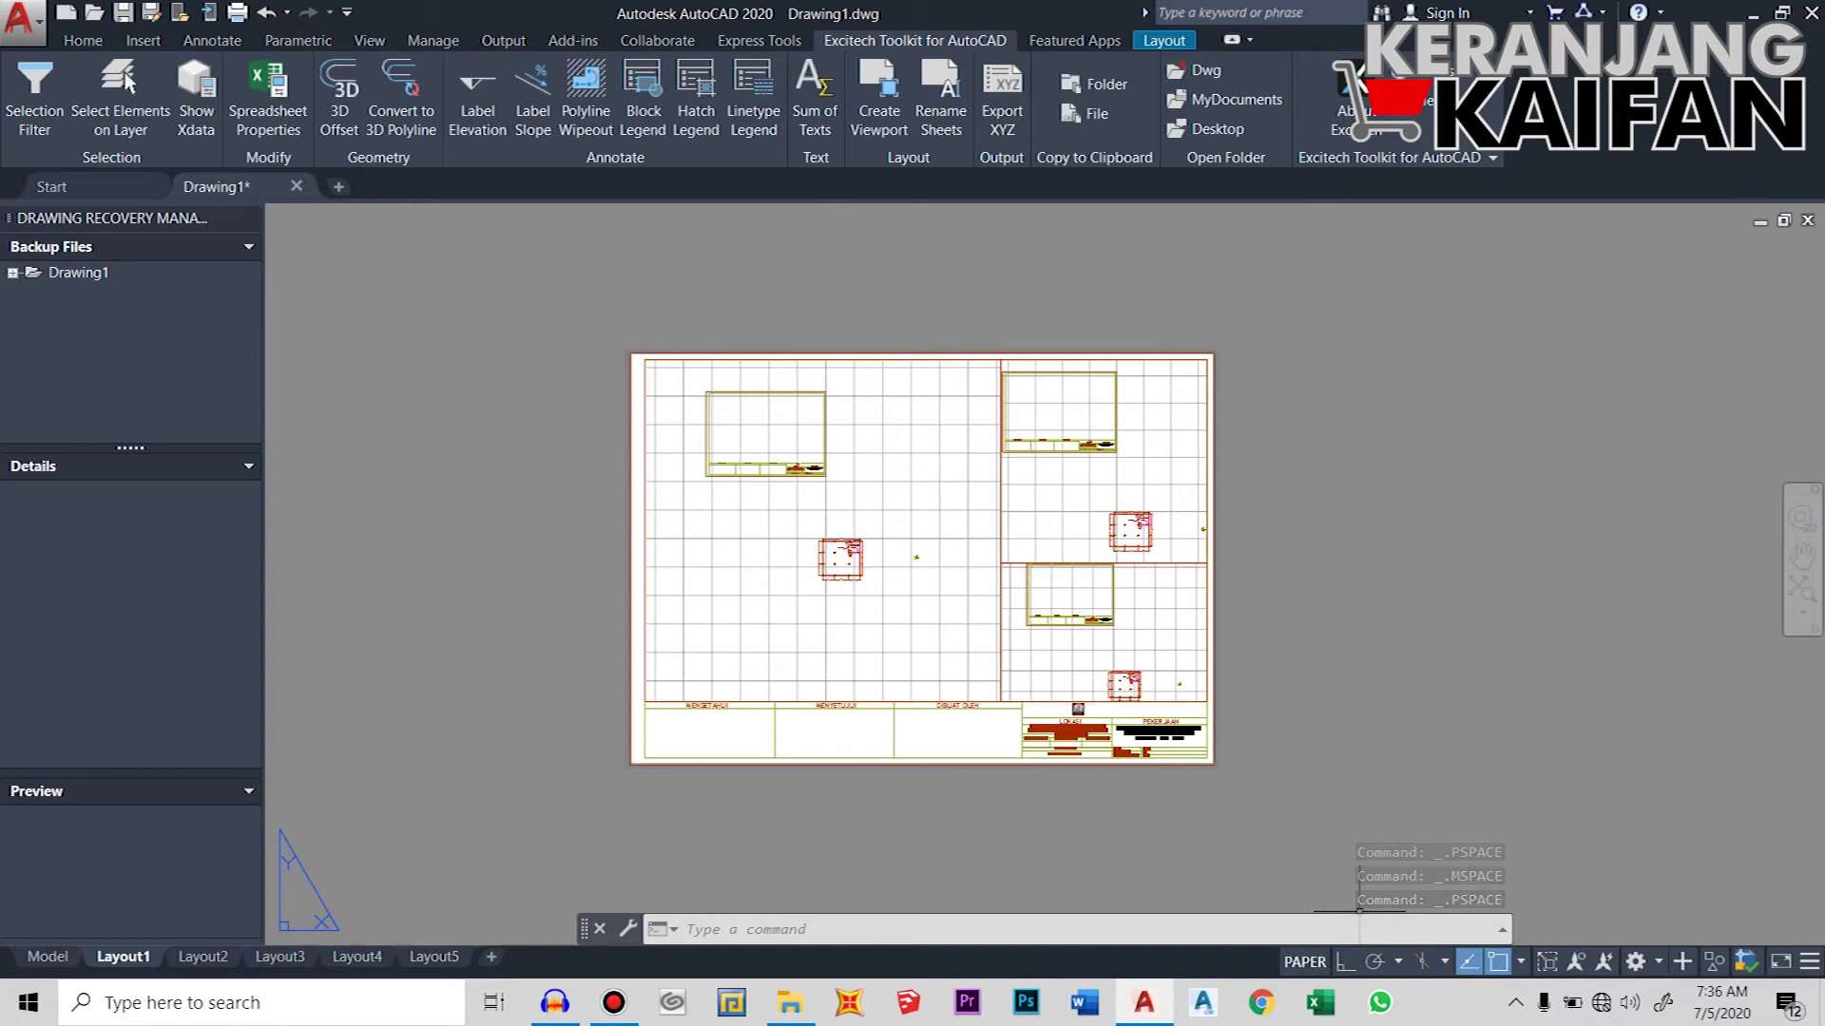
# - Scale the large viewport's model view to 1/1xp, position the full floor plan within it, and return to paper space
pyautogui.doubleClick(869, 590)
pyautogui.scroll(-2, 873, 579)
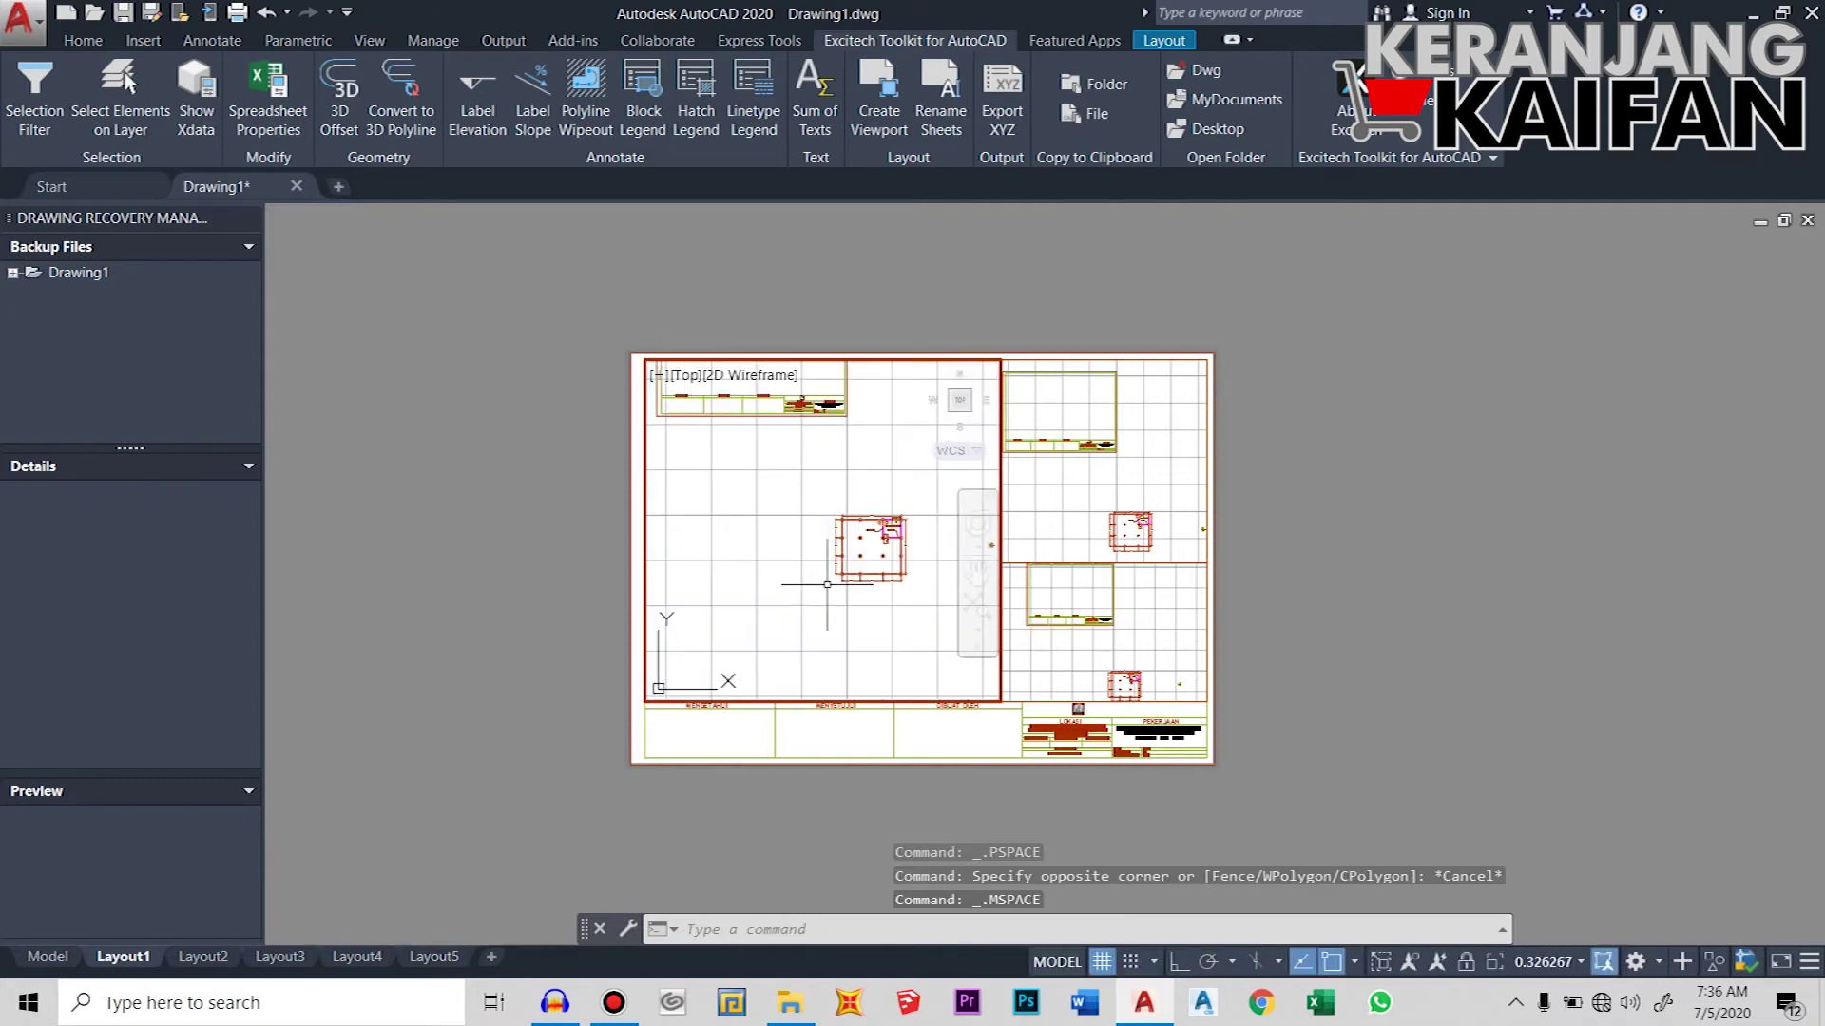
pyautogui.scroll(3, 877, 571)
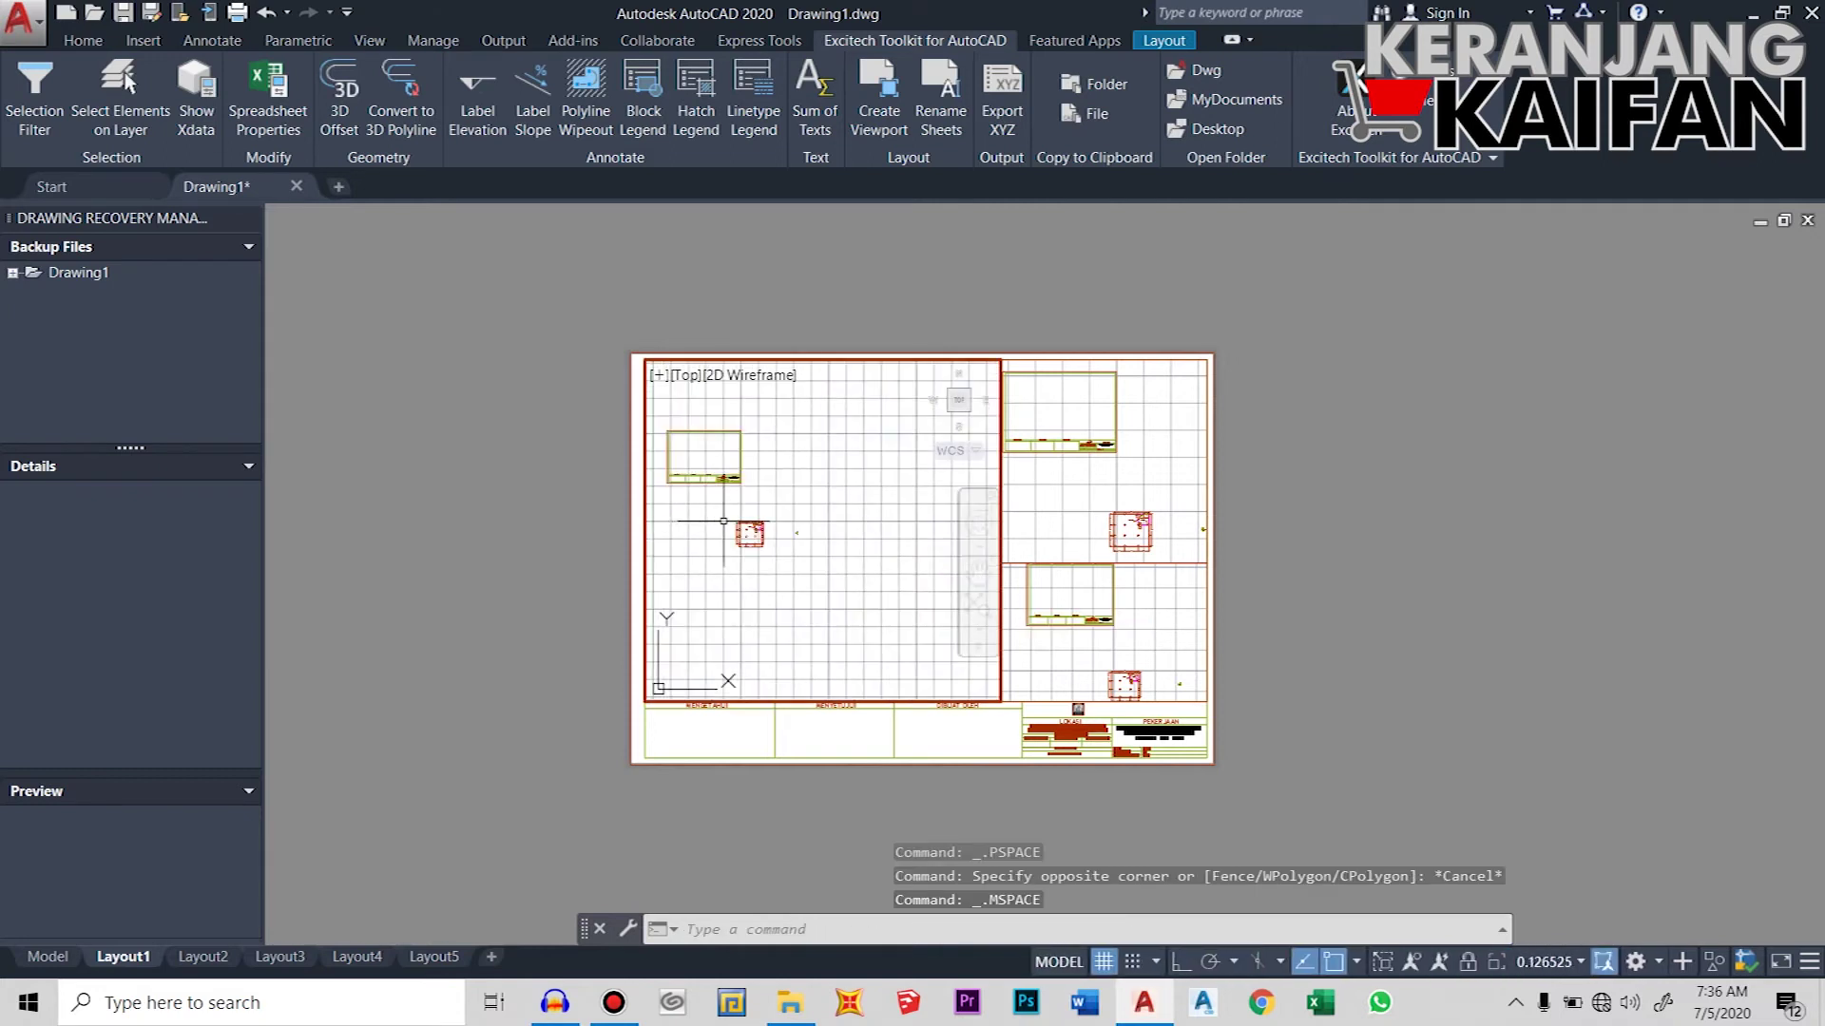
pyautogui.scroll(2, 717, 575)
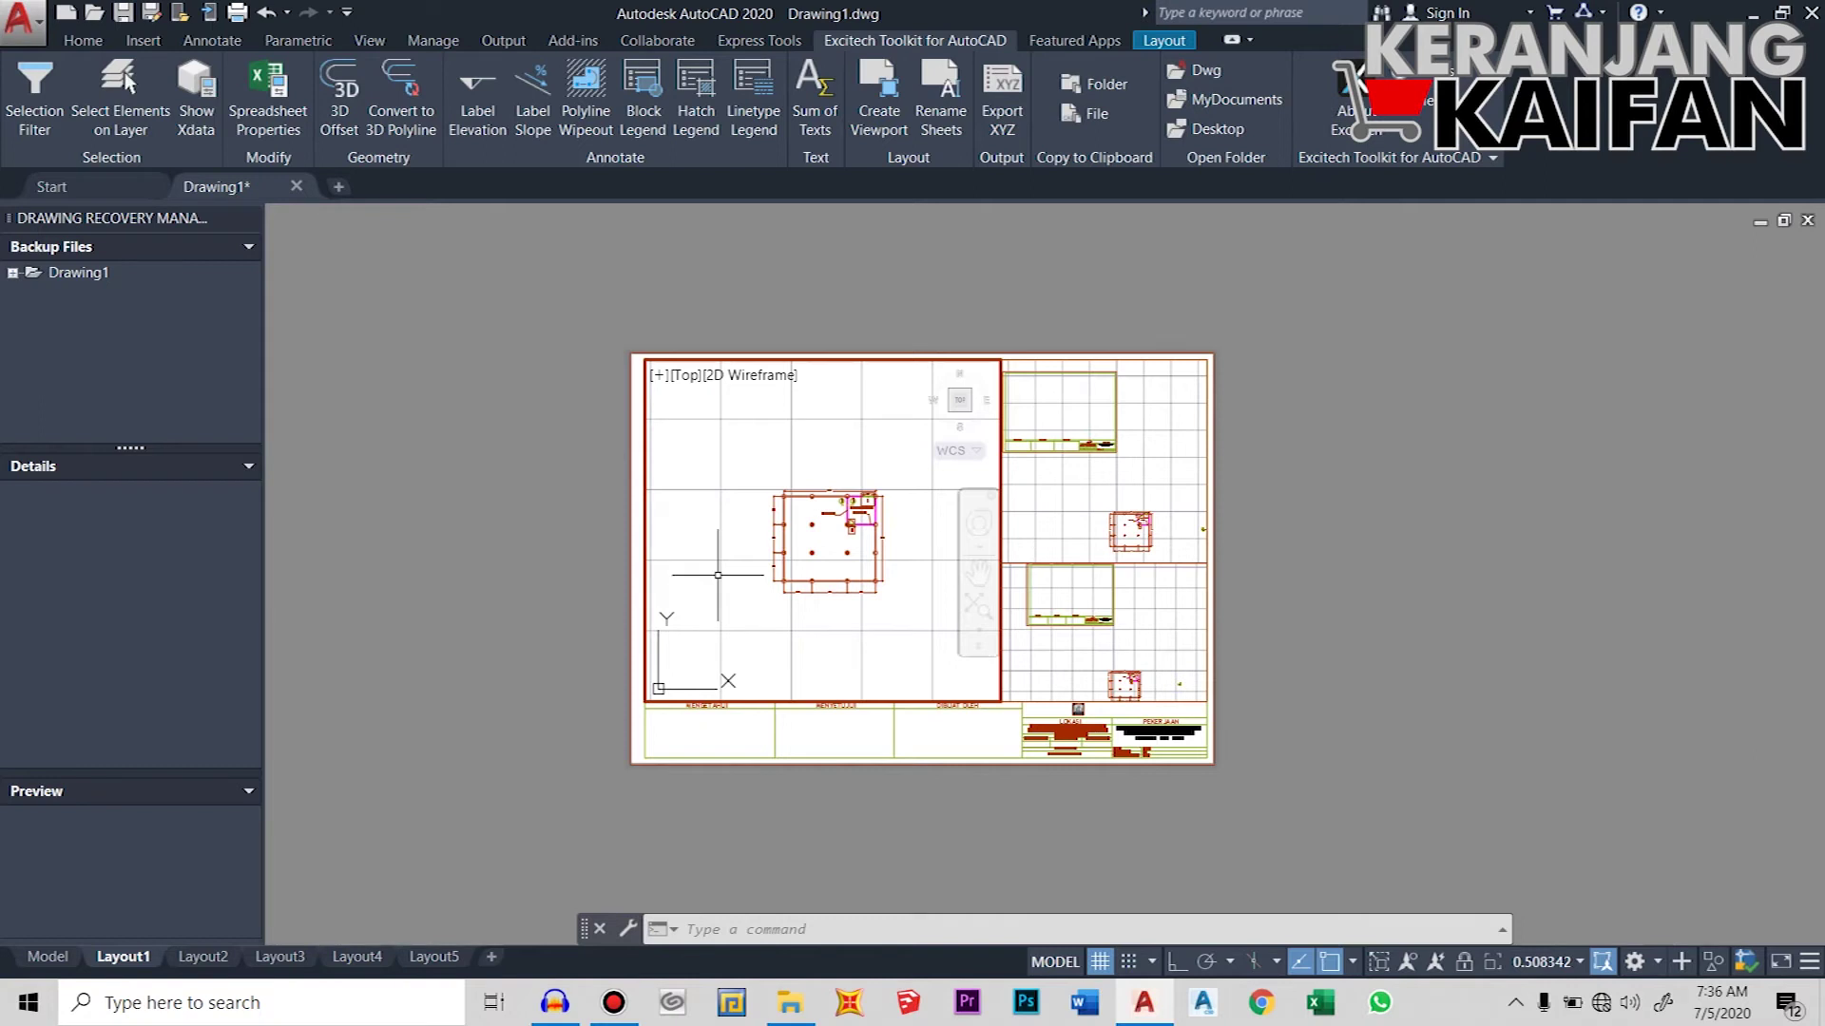
pyautogui.write('z')
pyautogui.press('Return')
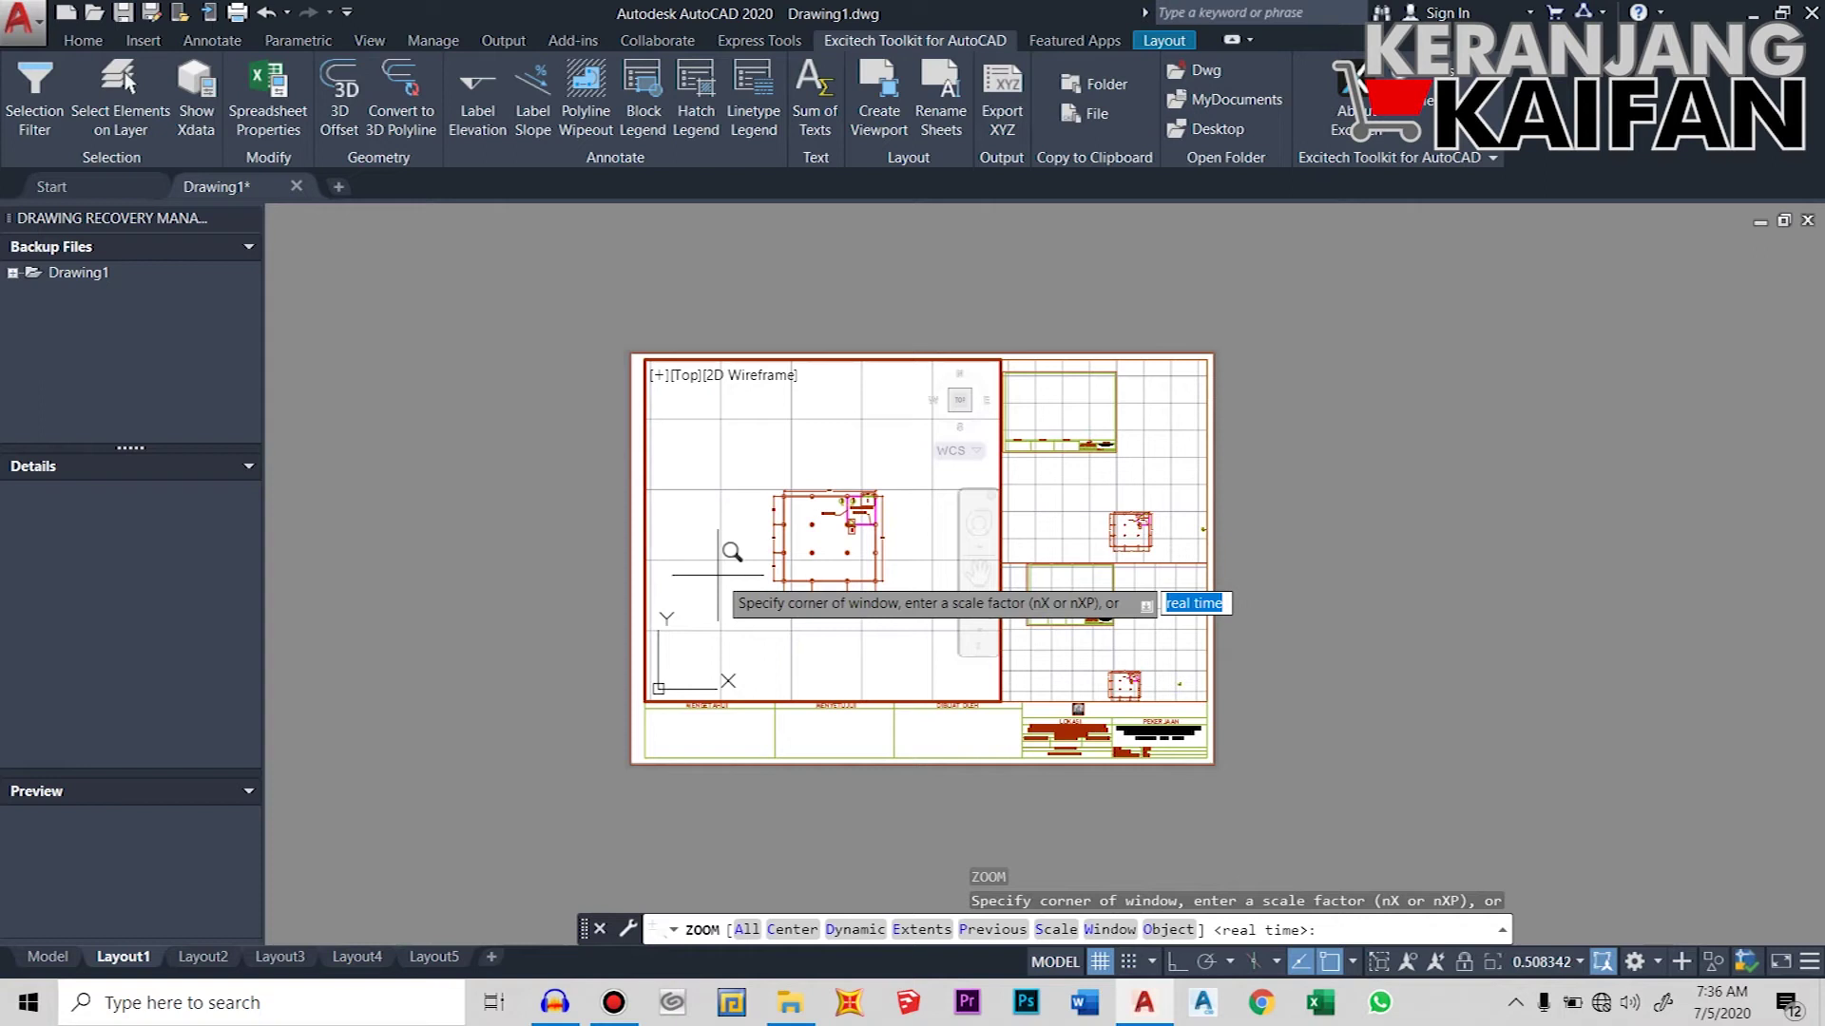
pyautogui.write('1/1xp')
pyautogui.press('Return')
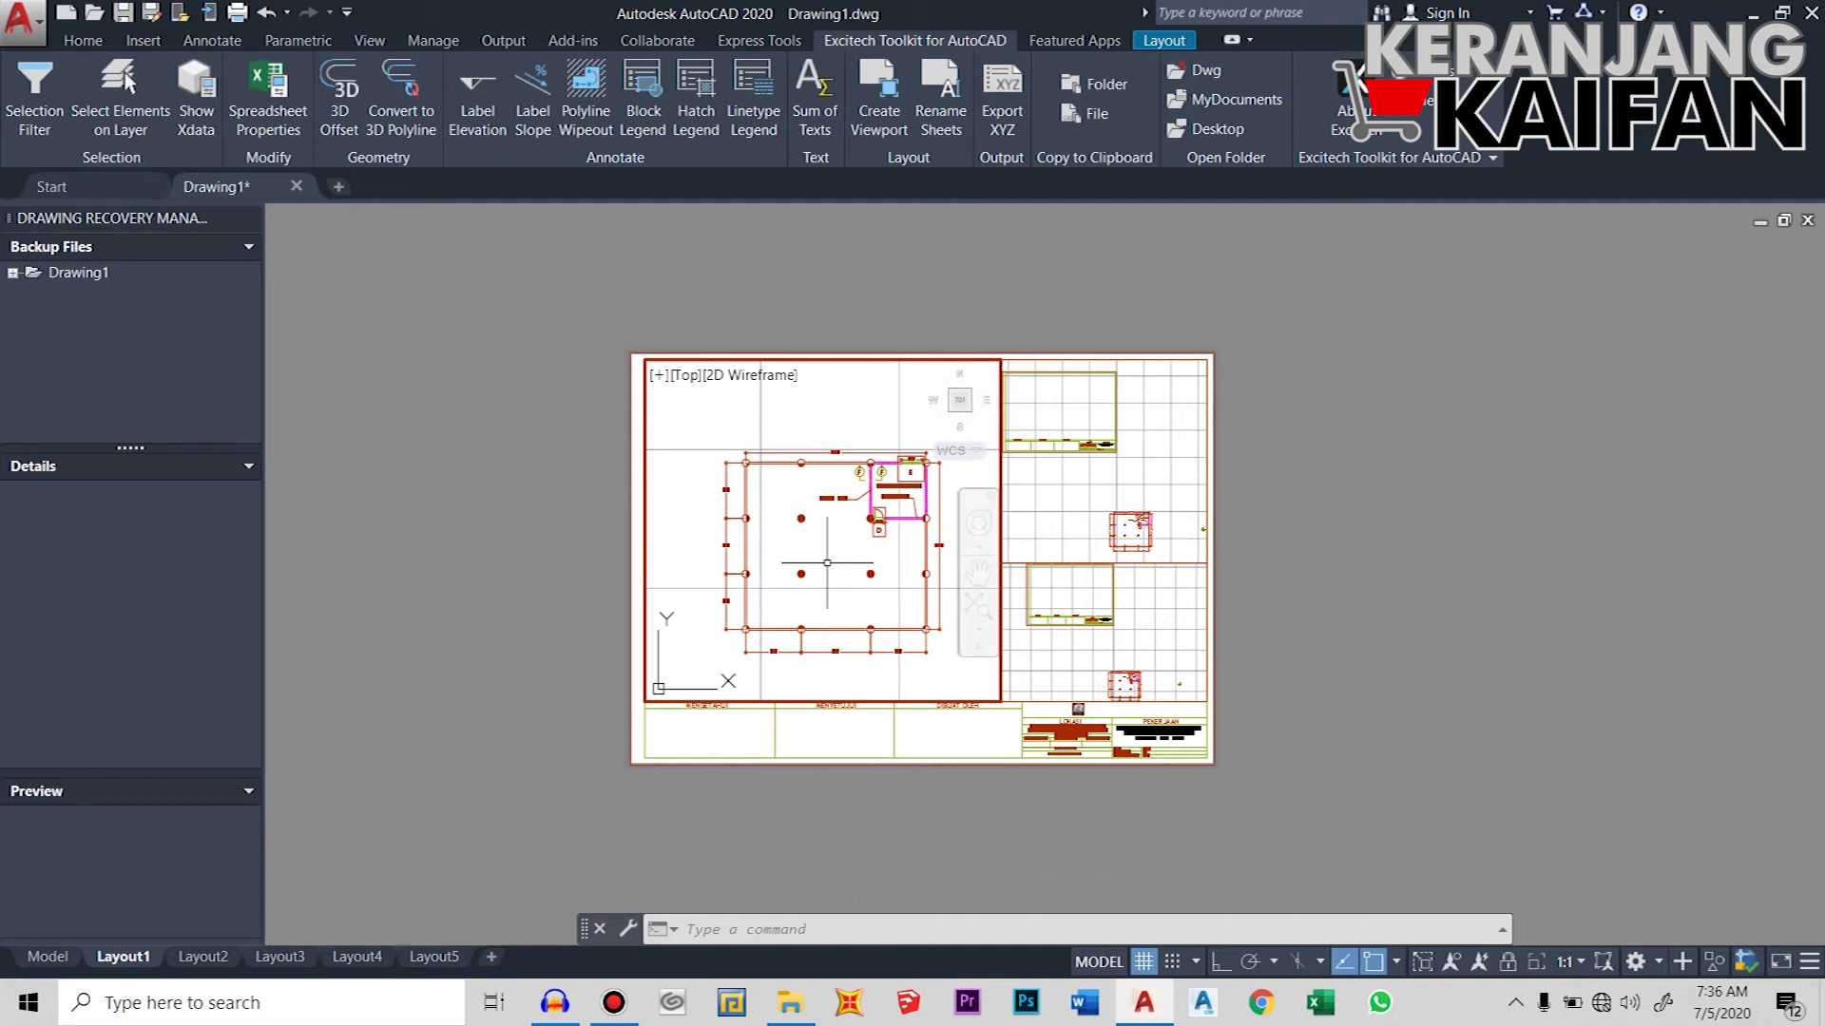
pyautogui.moveTo(827, 562); pyautogui.dragTo(822, 513, button='middle')
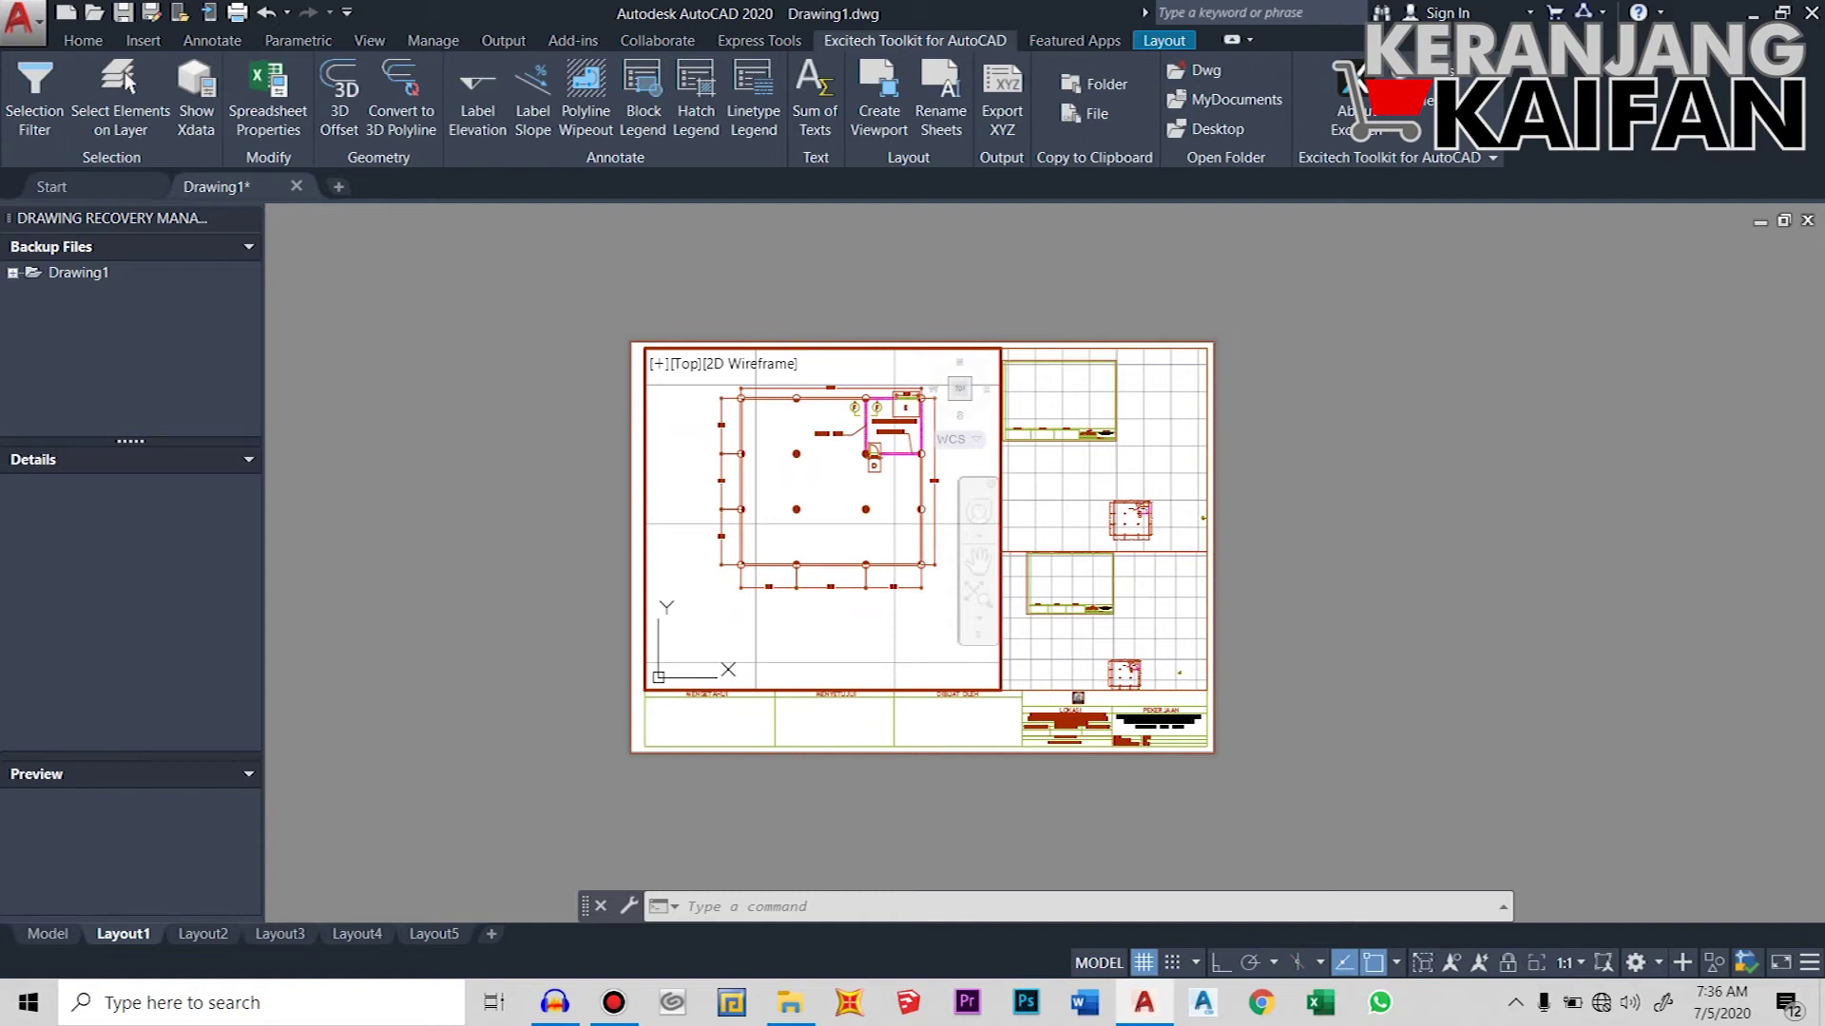
pyautogui.doubleClick(1283, 570)
# - Bring the foundation detail into the upper small viewport, scale its view to 5xp, and centre the detail
pyautogui.scroll(2, 1033, 556)
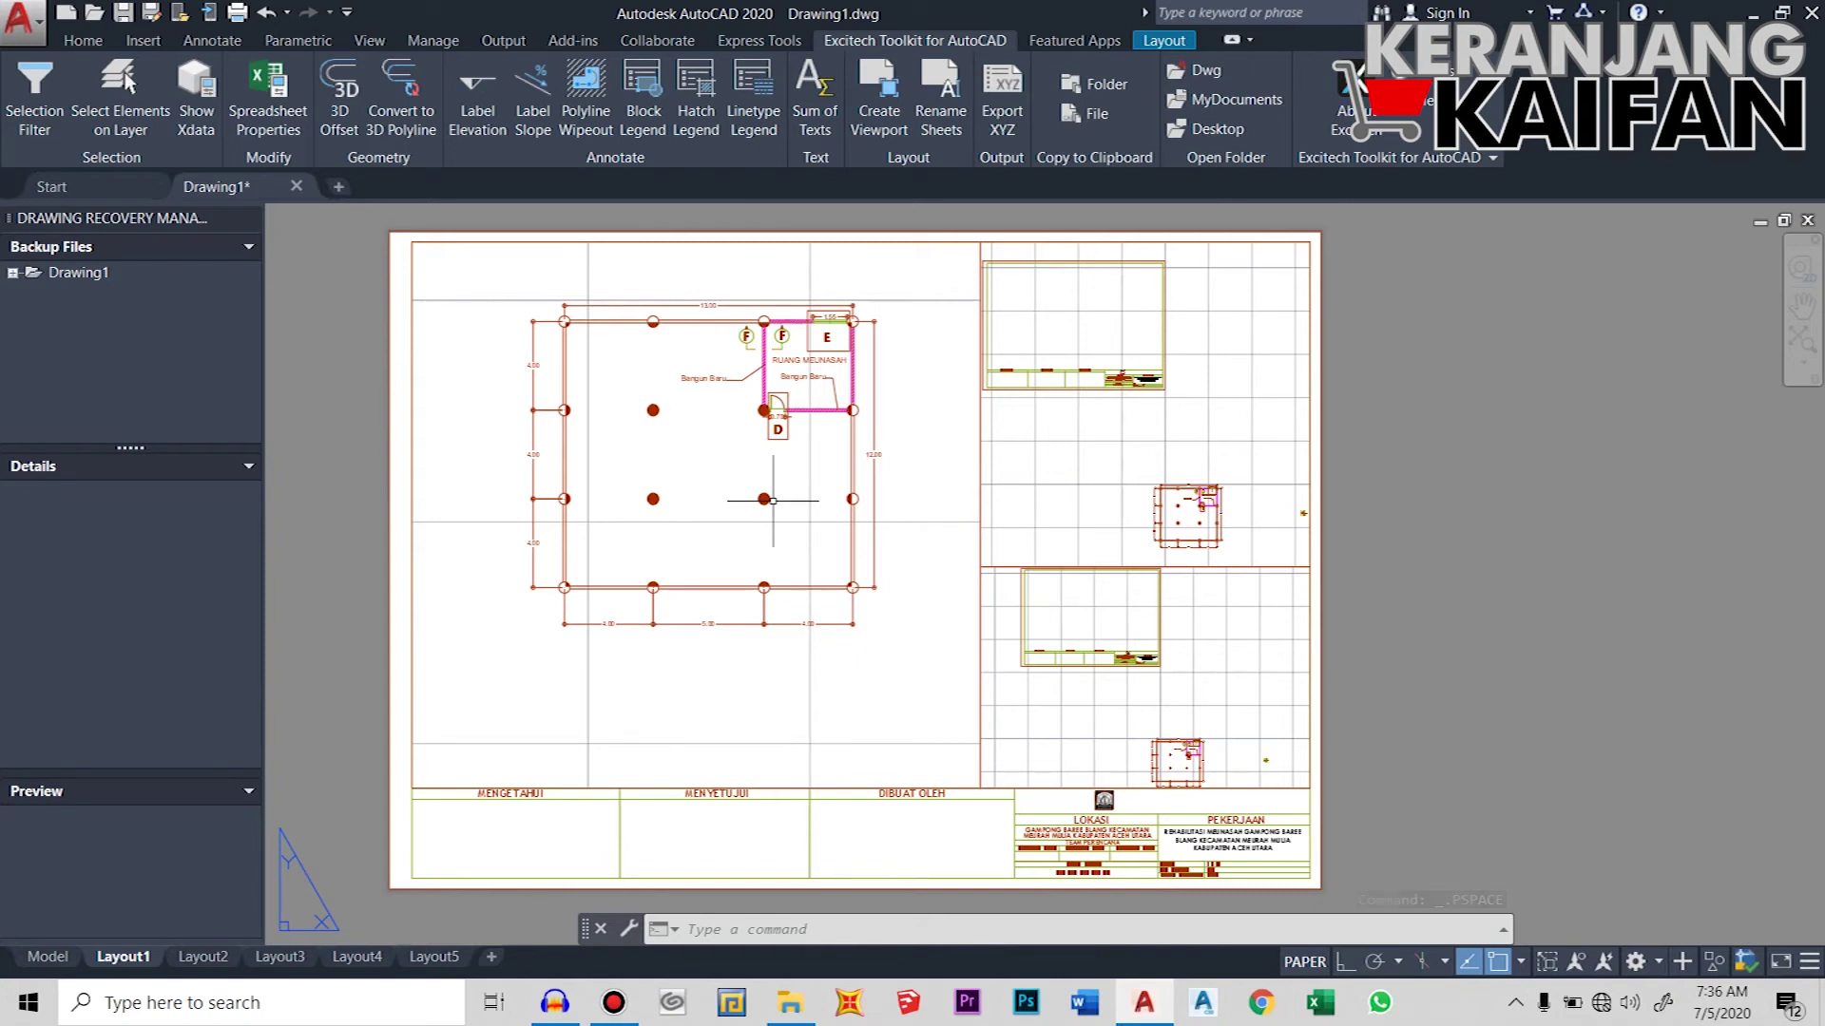
pyautogui.doubleClick(1237, 428)
pyautogui.moveTo(1237, 427); pyautogui.dragTo(1094, 342, button='middle')
pyautogui.scroll(8, 1156, 427)
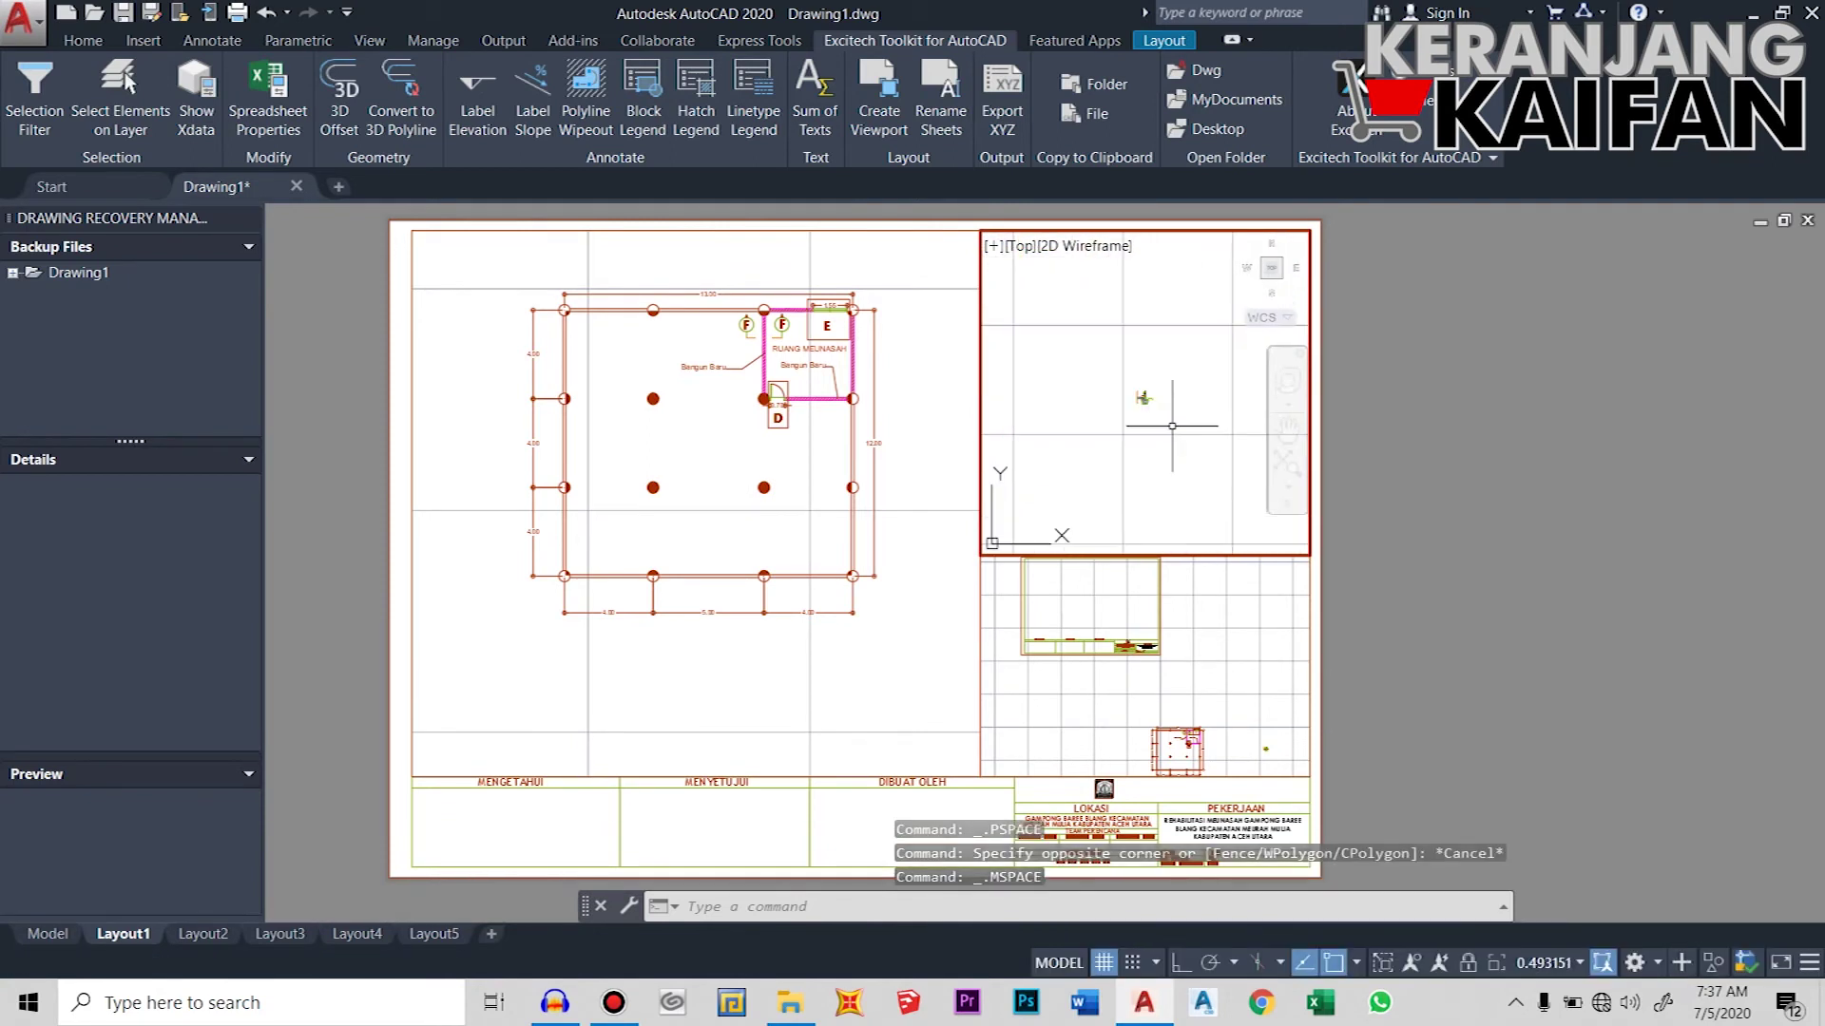
pyautogui.moveTo(1196, 418)
pyautogui.mouseDown(button='middle')
pyautogui.moveTo(1168, 409)
pyautogui.moveTo(1183, 408)
pyautogui.mouseUp(button='middle')
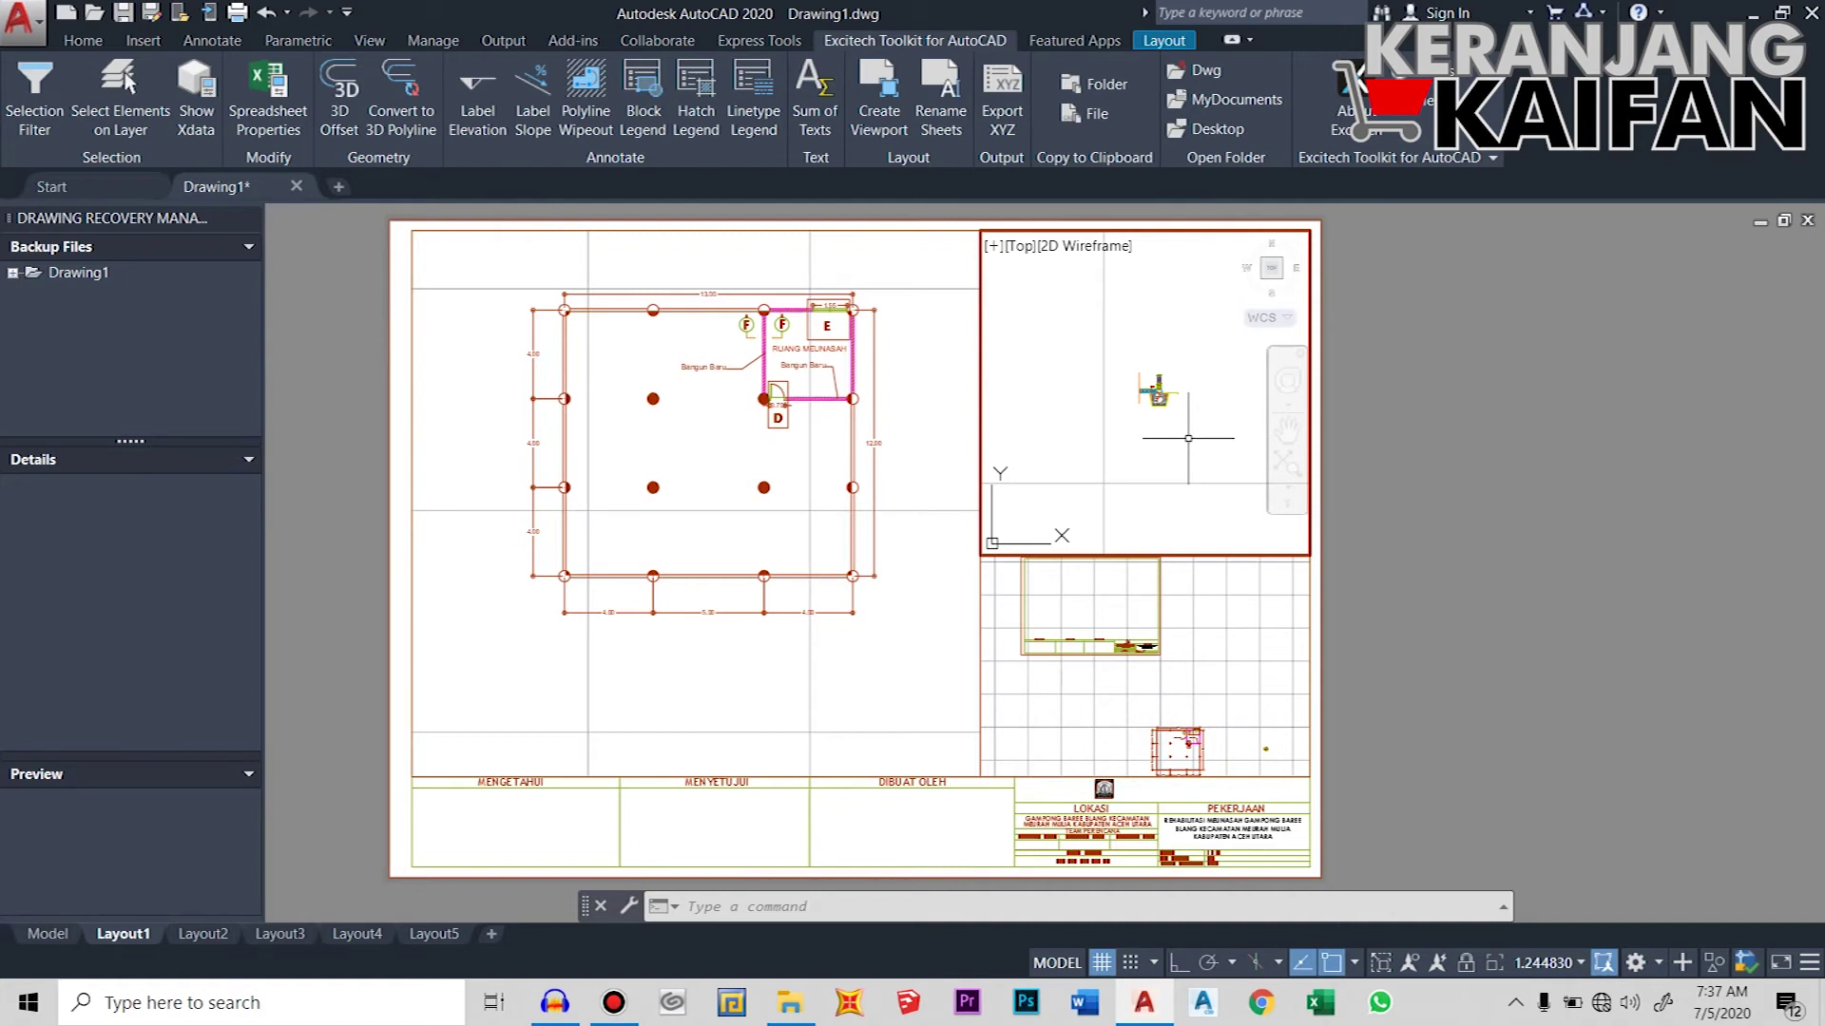
pyautogui.write('z')
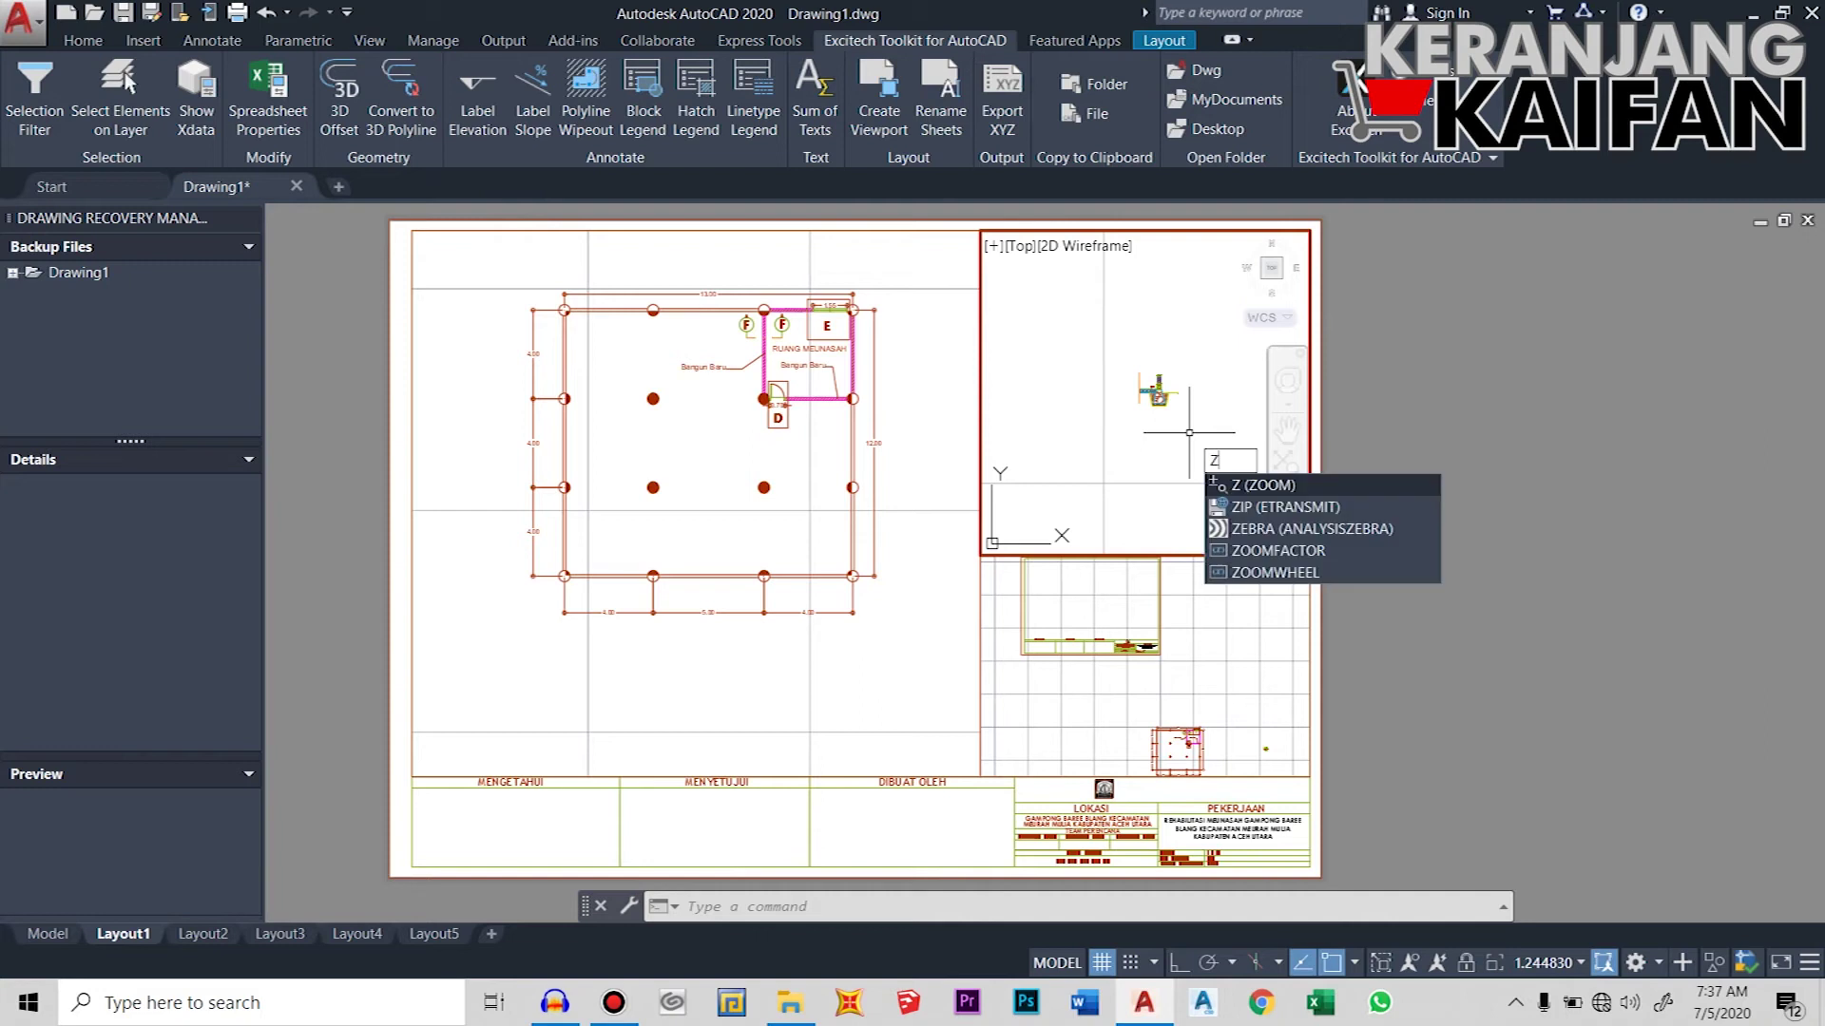
pyautogui.press('Return')
pyautogui.write('5xp')
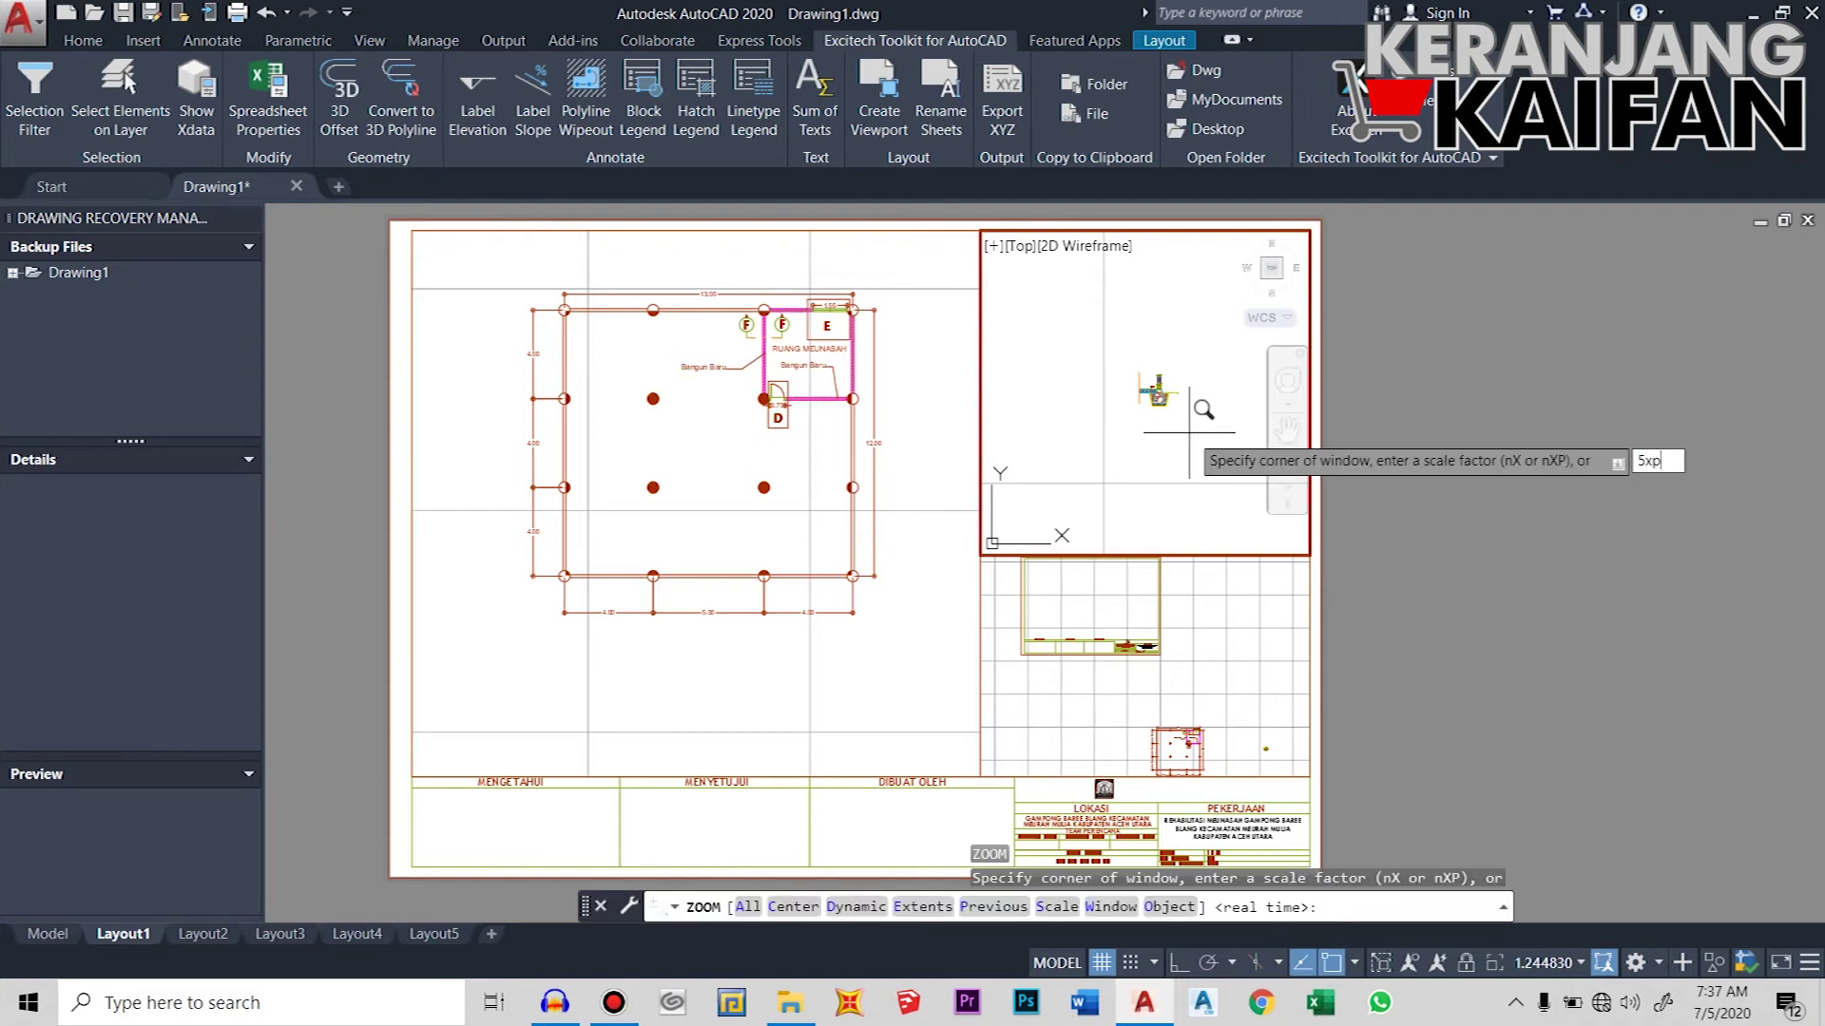
pyautogui.press('Return')
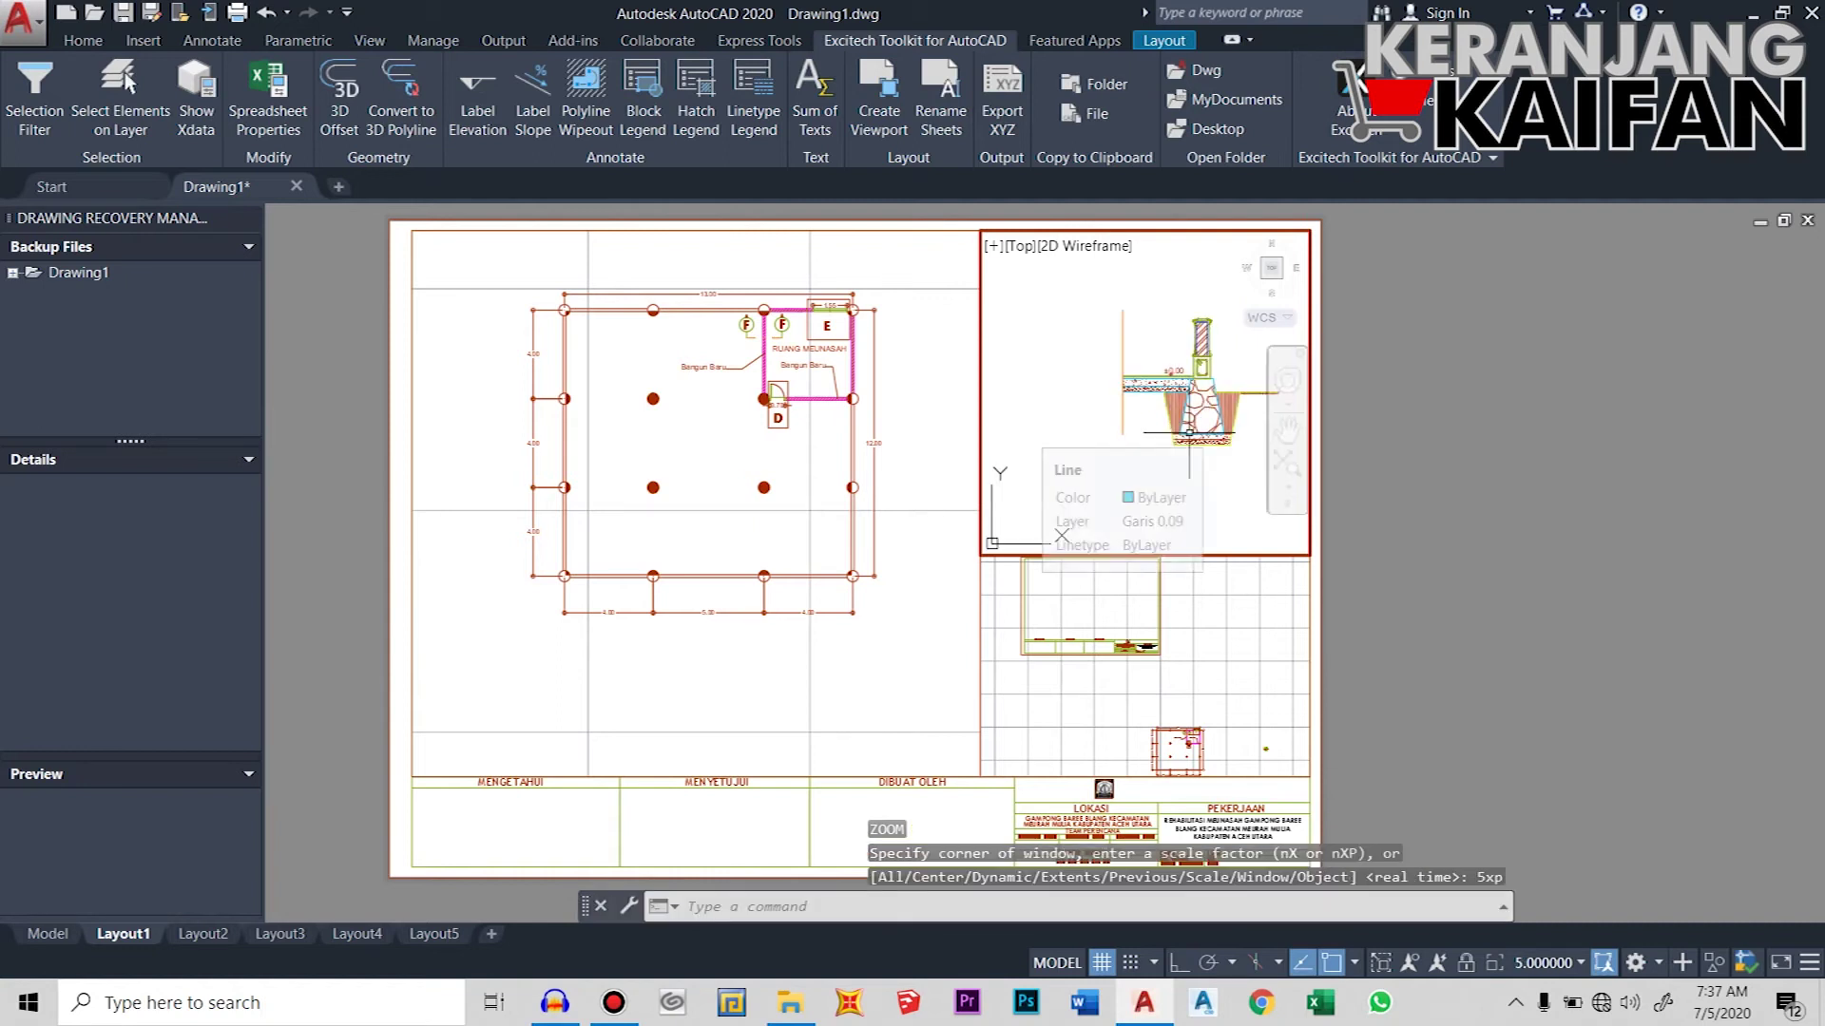
pyautogui.moveTo(1208, 429); pyautogui.dragTo(1162, 440, button='middle')
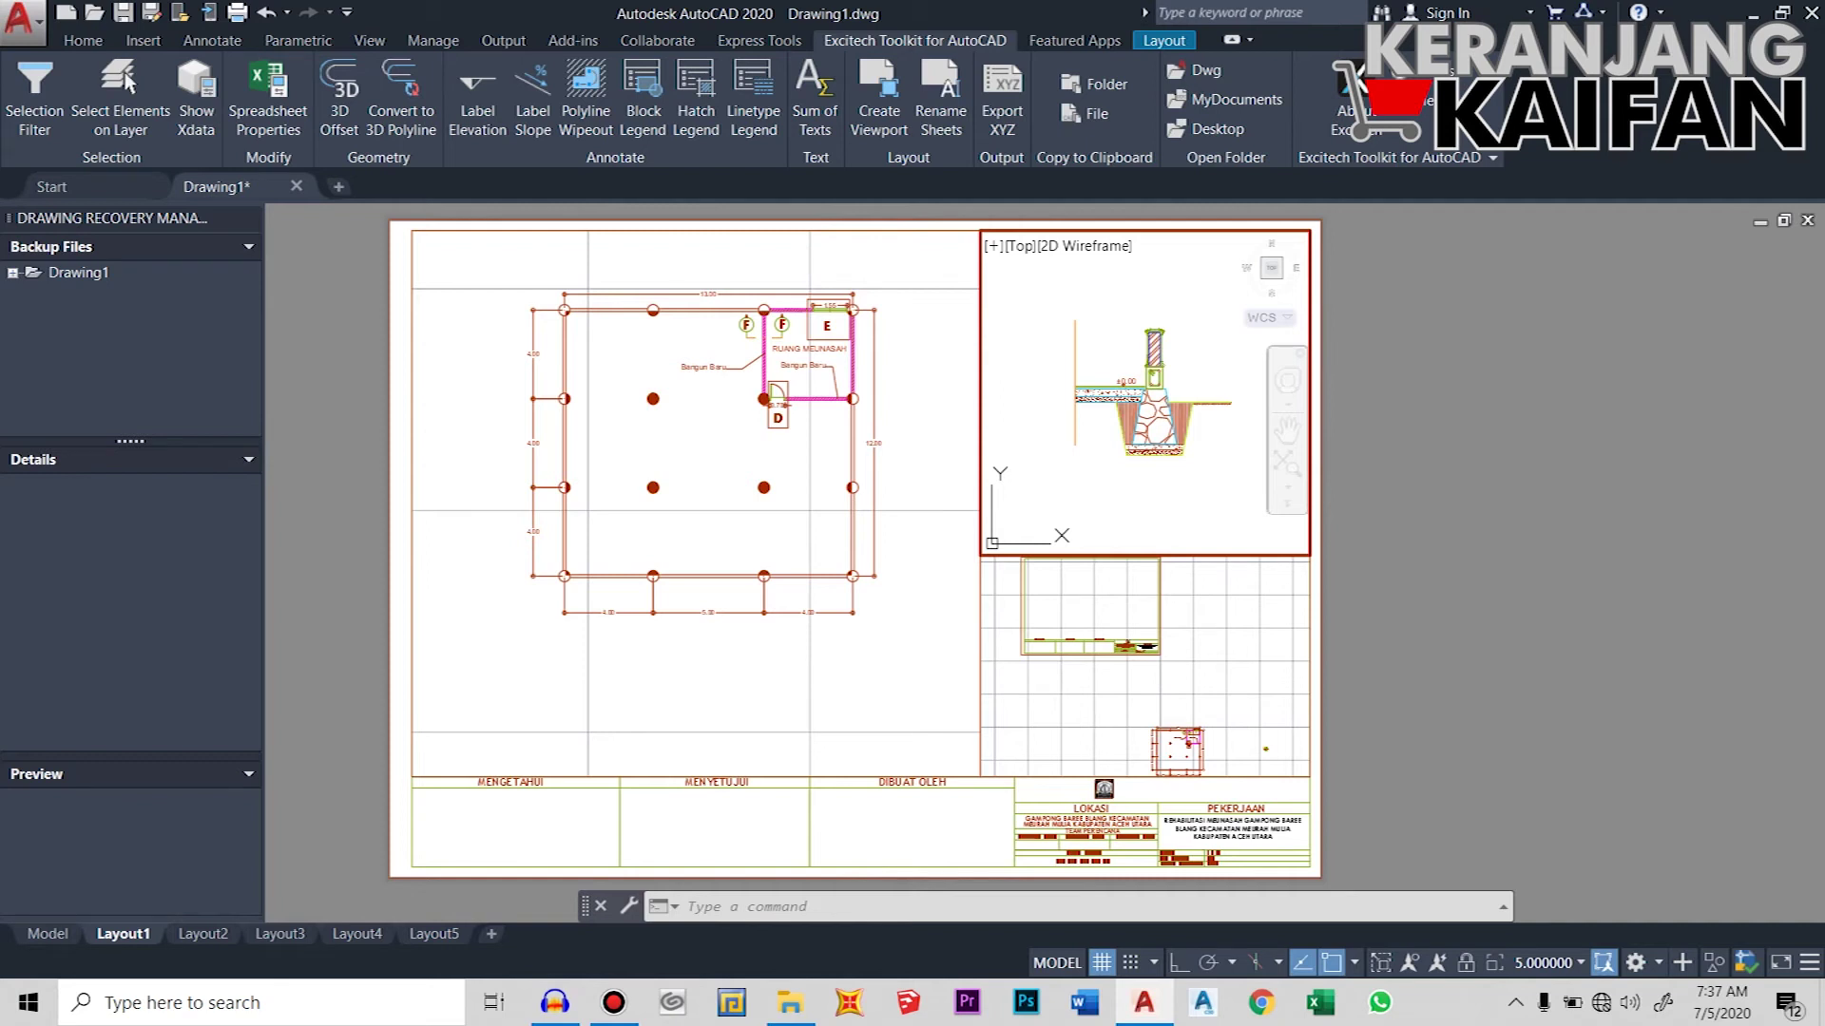
# - Frame the RUANG MEUNASAH room in the lower small viewport at a 2xp scale and return to paper space
pyautogui.click(1207, 673)
pyautogui.scroll(-2, 1125, 644)
pyautogui.scroll(6, 1134, 697)
pyautogui.scroll(5, 1170, 682)
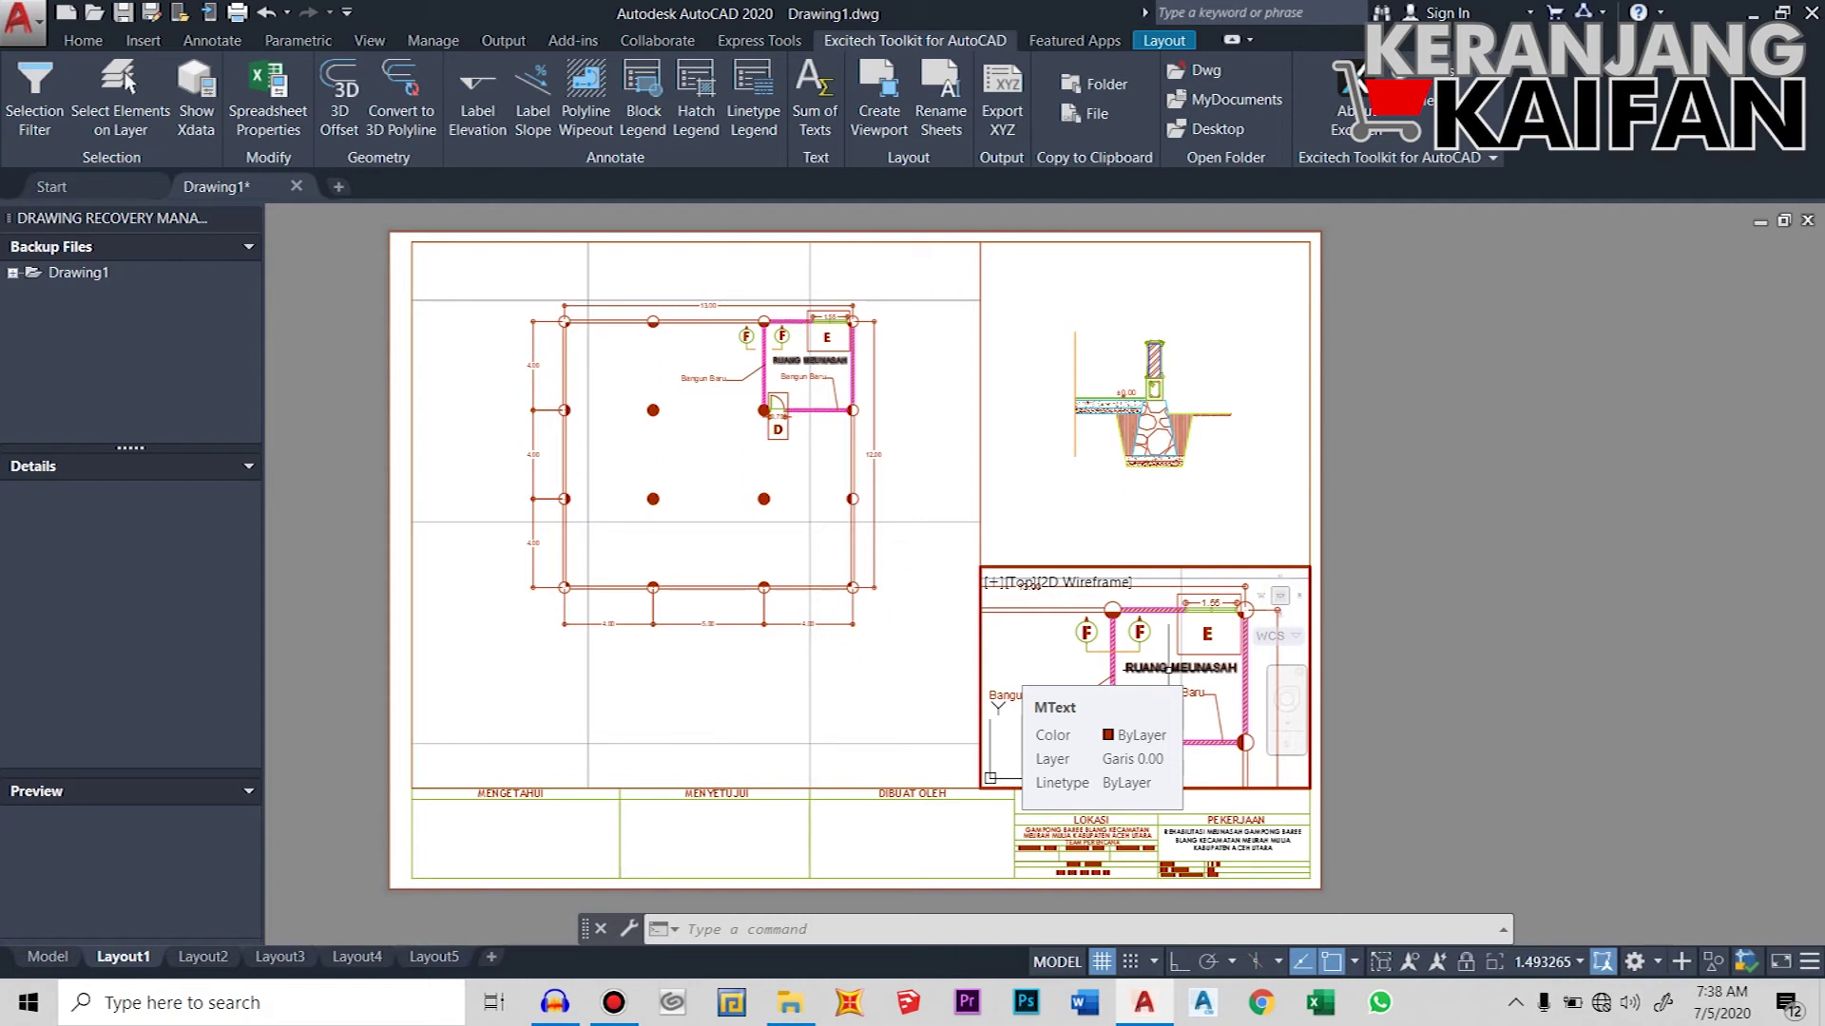
pyautogui.write('Z')
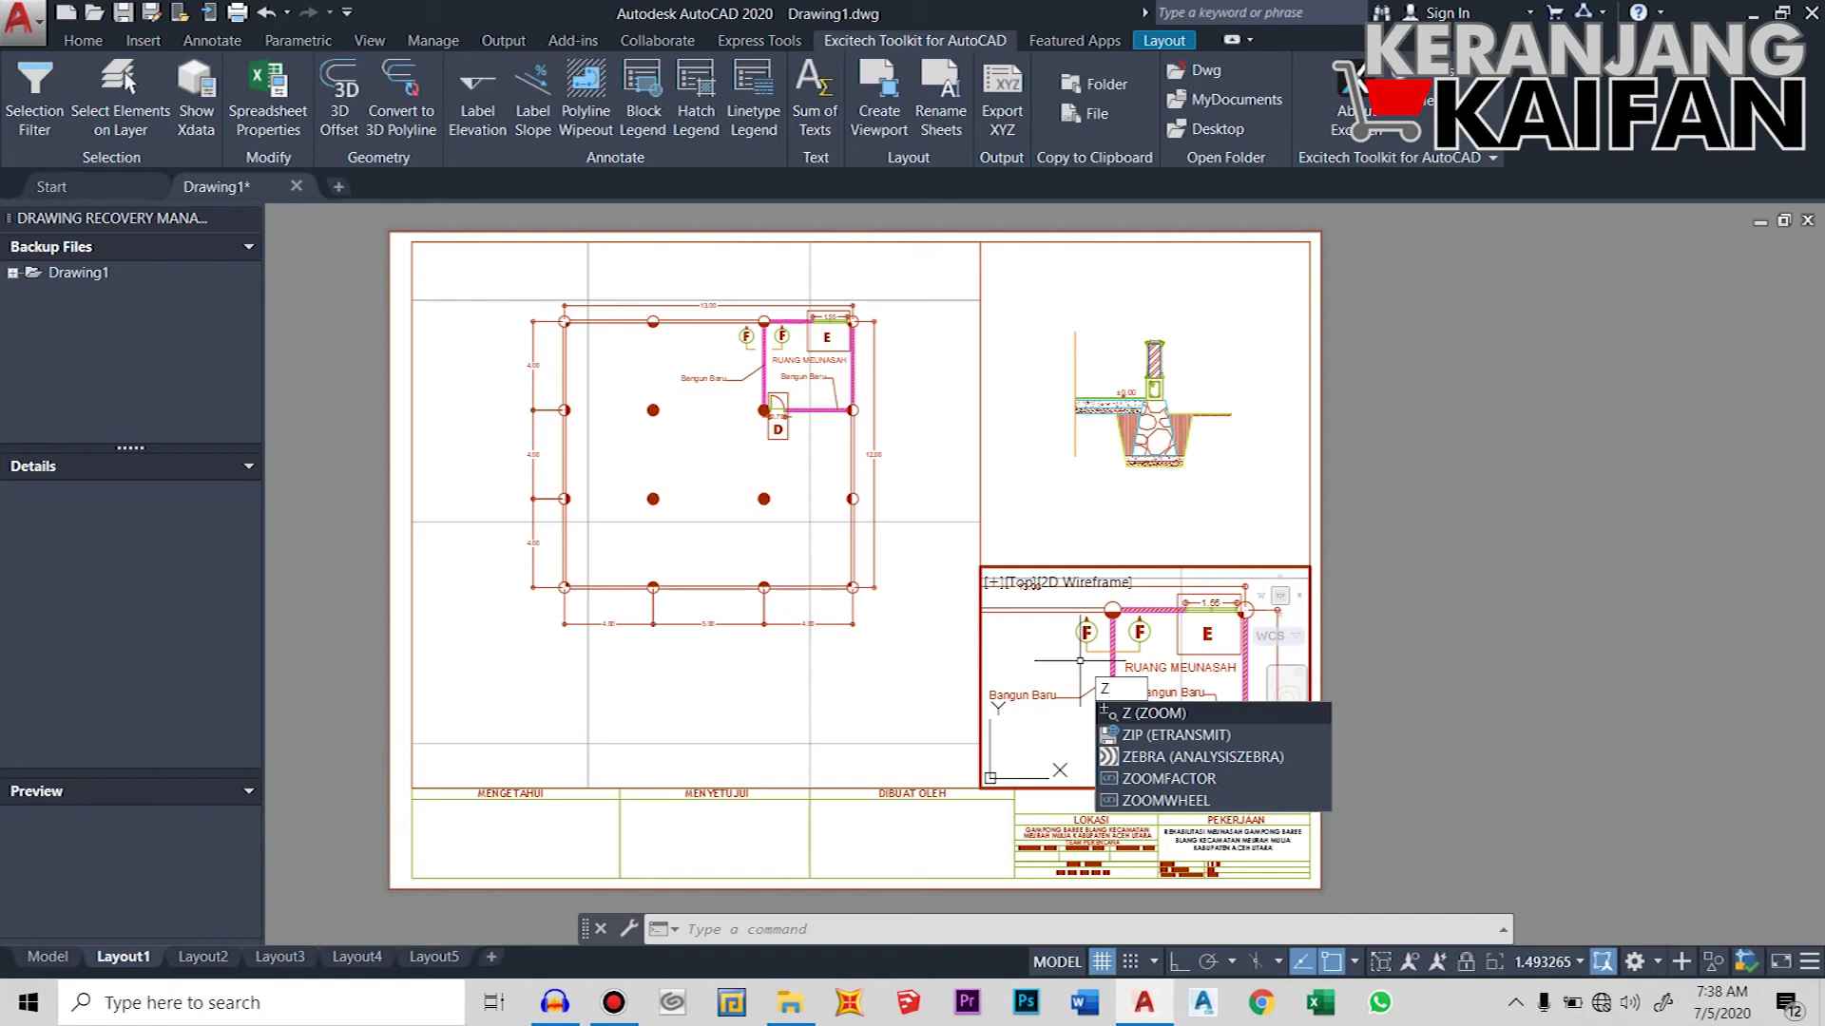
pyautogui.press('Return')
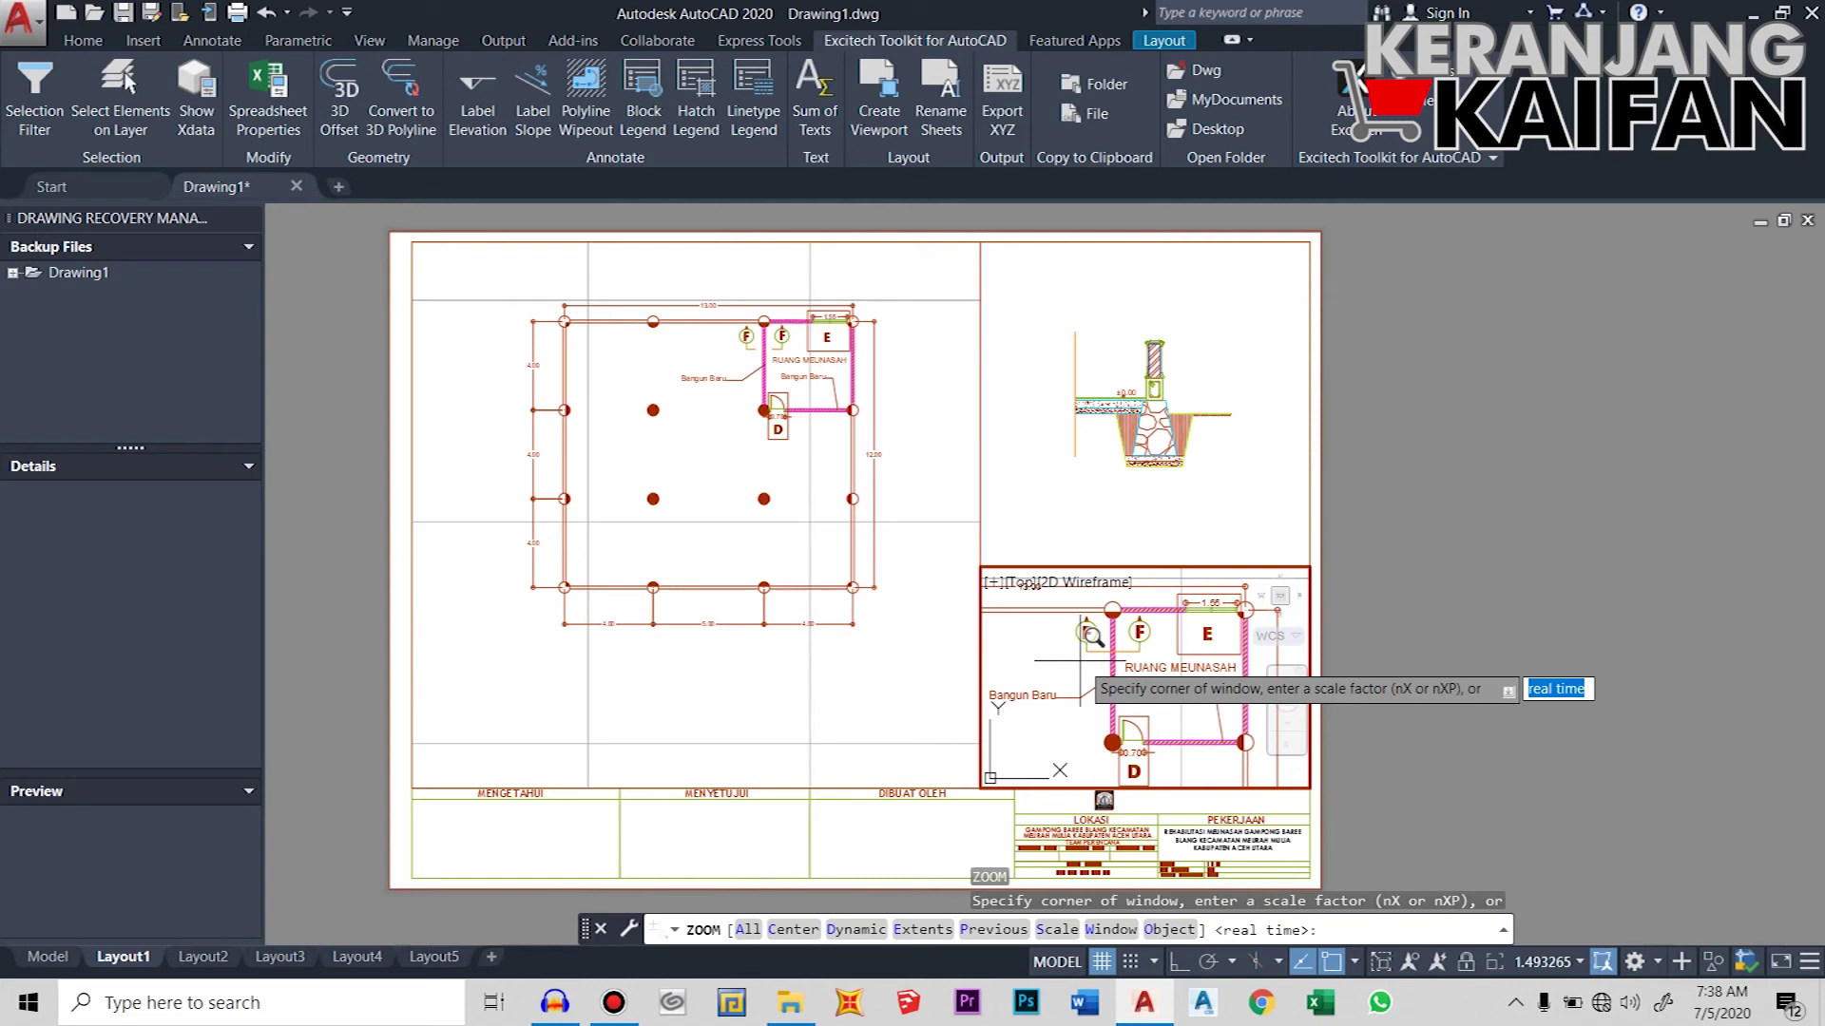
pyautogui.write('2xp')
pyautogui.press('Return')
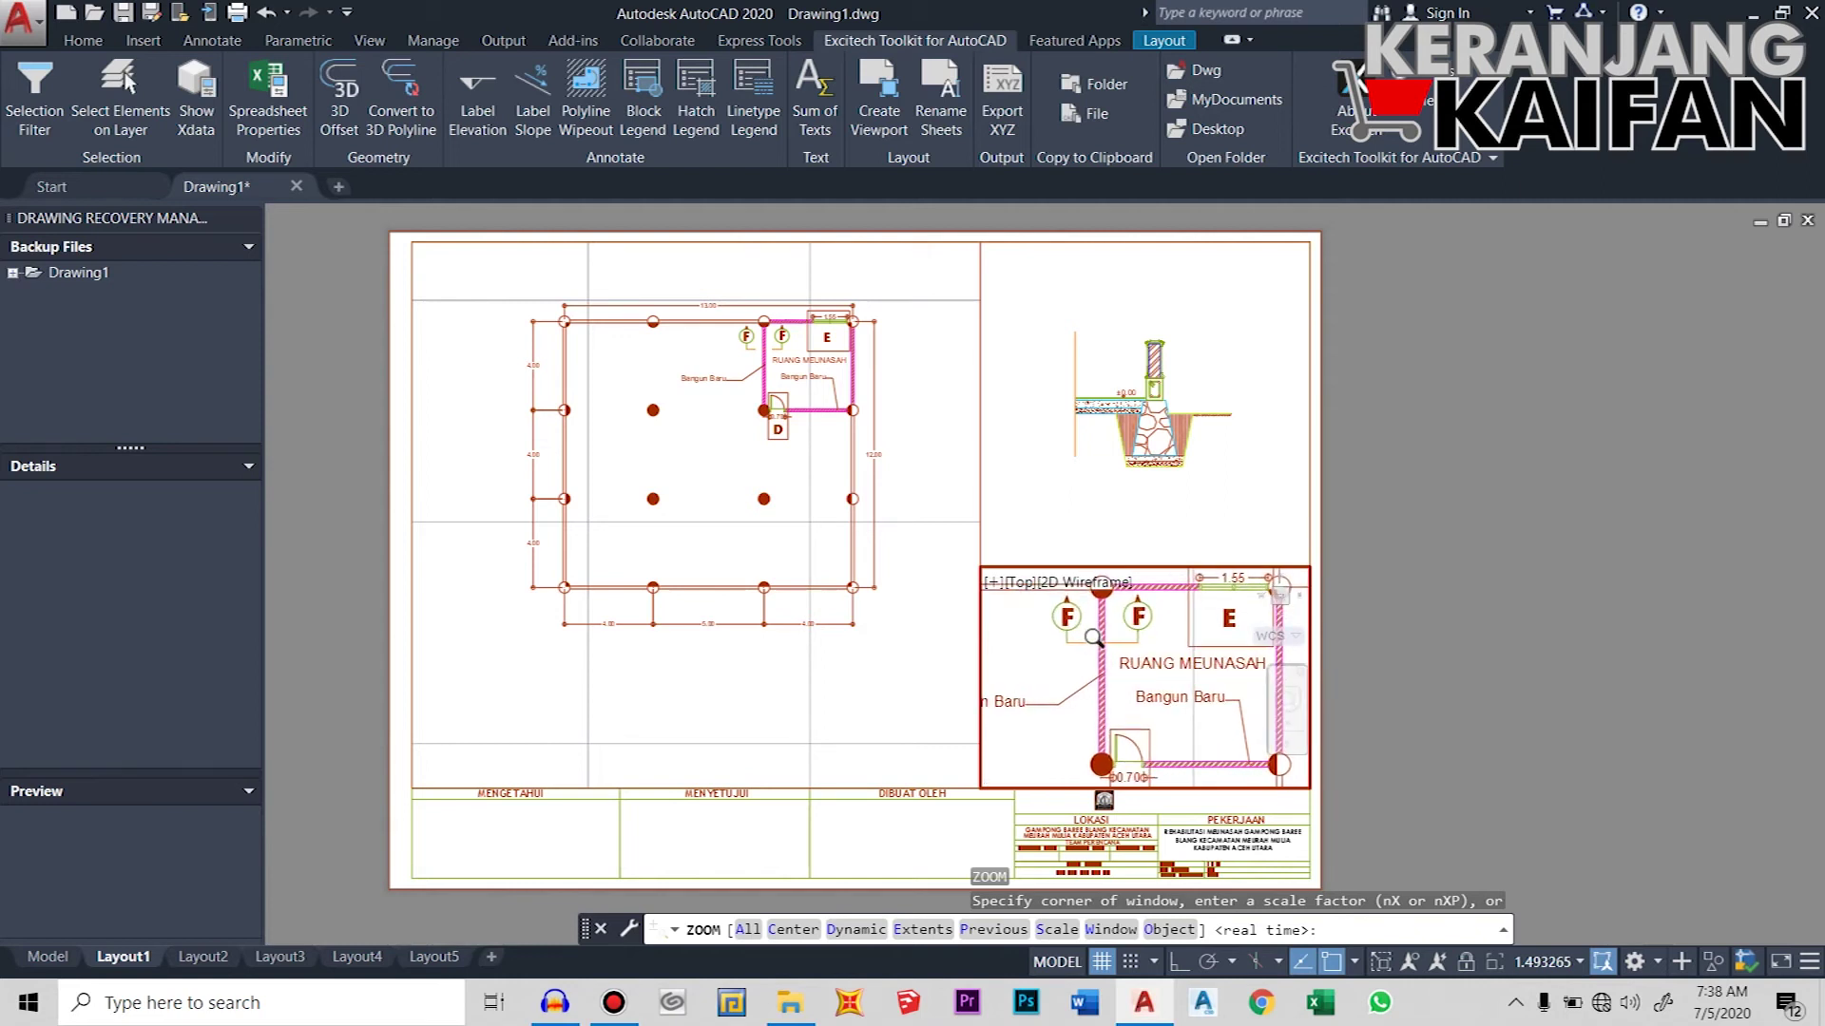
pyautogui.moveTo(1139, 674); pyautogui.dragTo(1108, 676, button='middle')
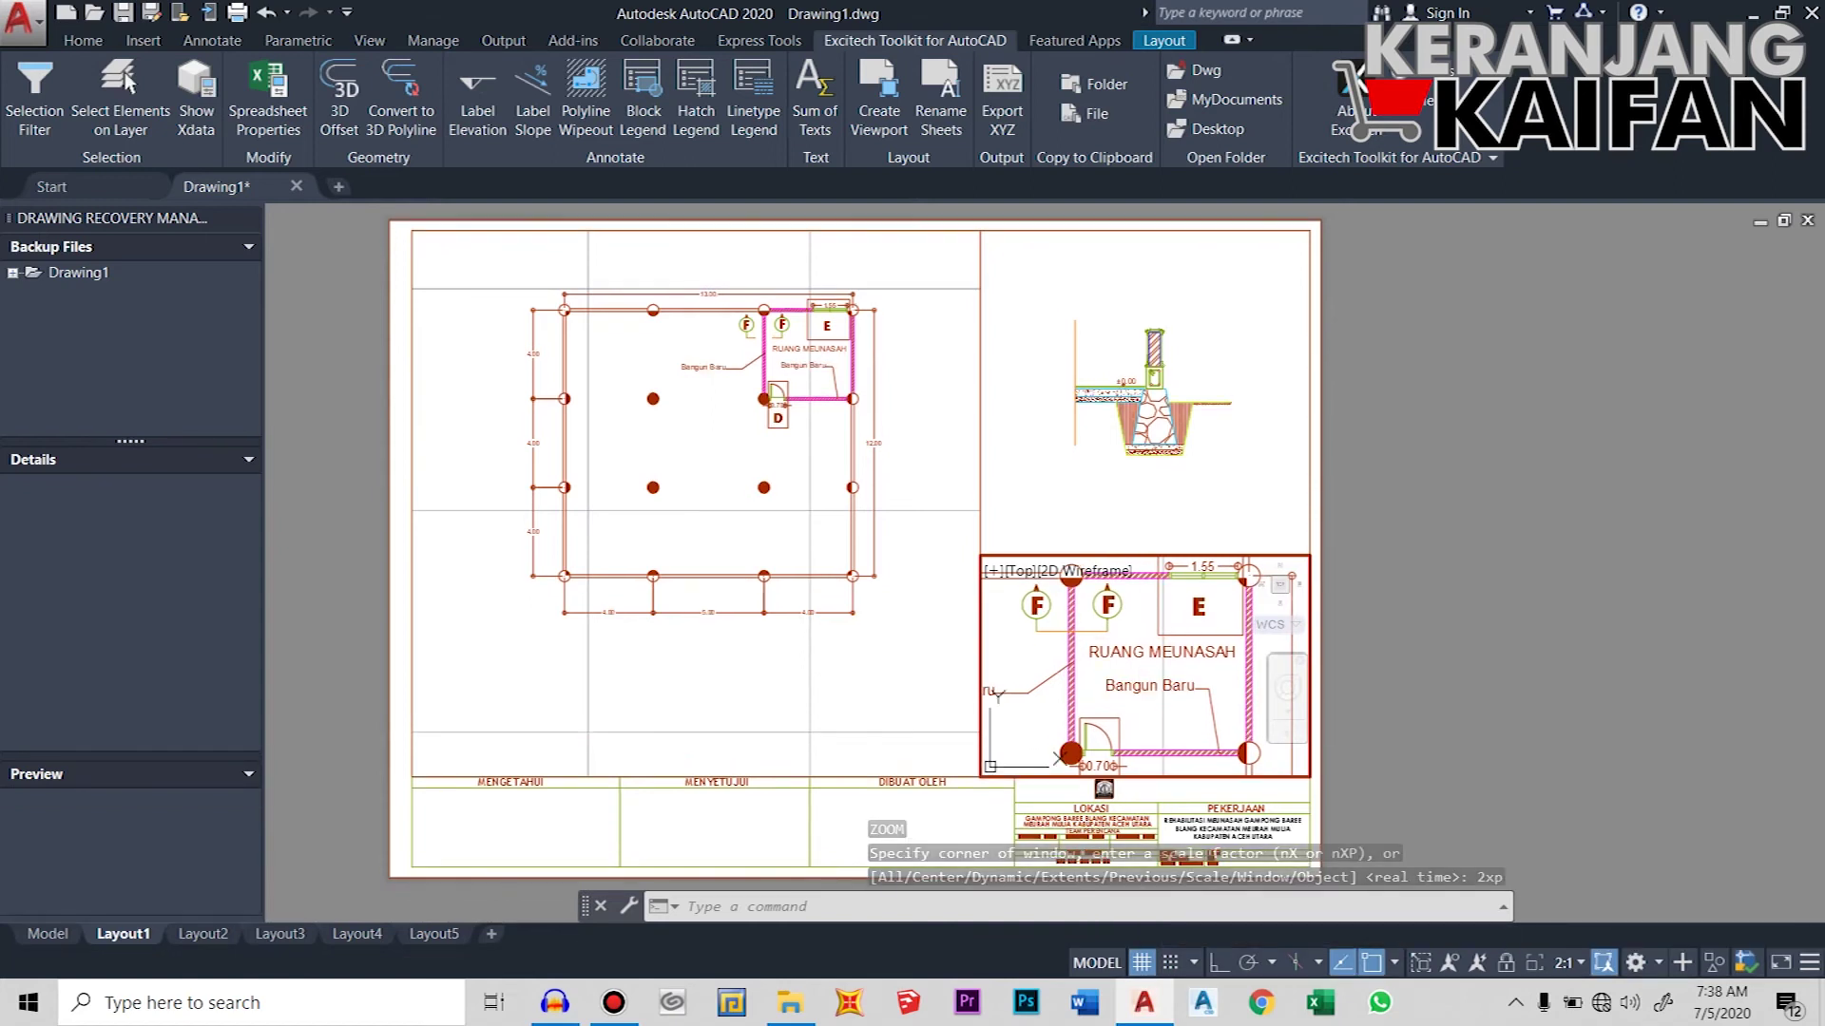
pyautogui.doubleClick(1410, 656)
# - Raise the lower edge of the foundation detail viewport and stretch the room viewport's upper edge up to meet it
pyautogui.click(1309, 517)
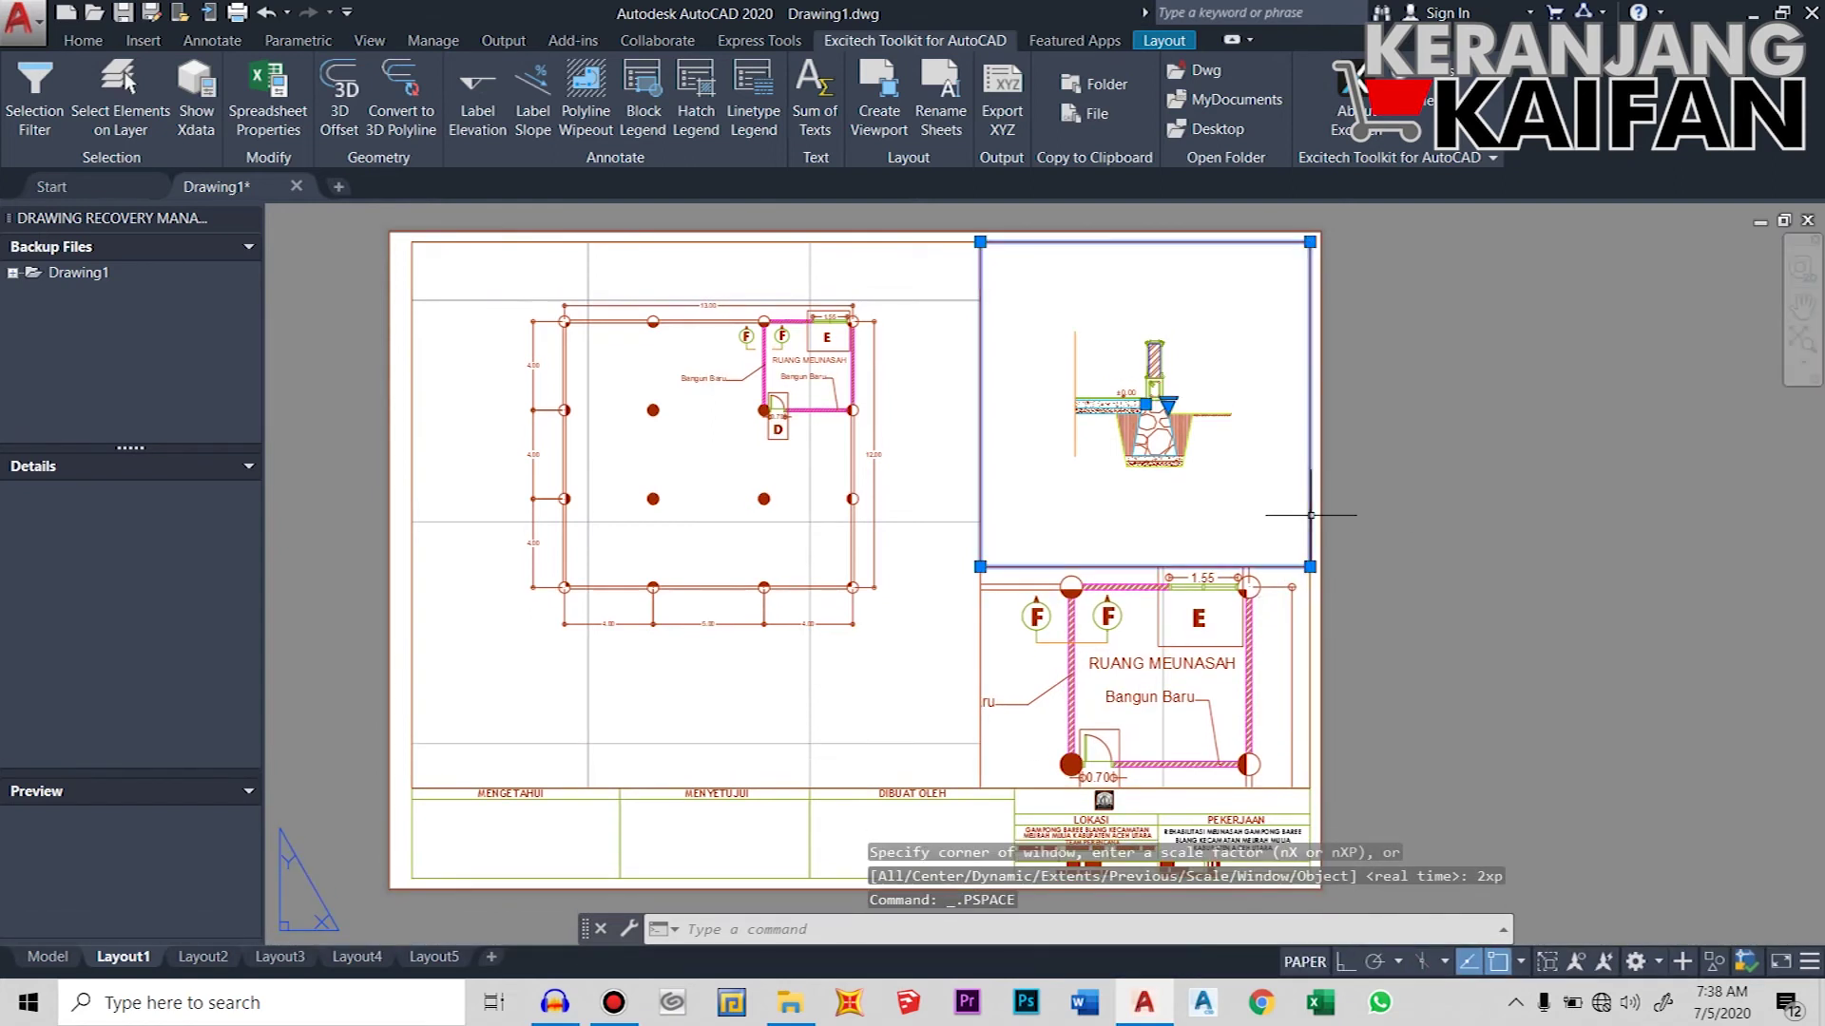
pyautogui.click(1309, 566)
pyautogui.click(1309, 505)
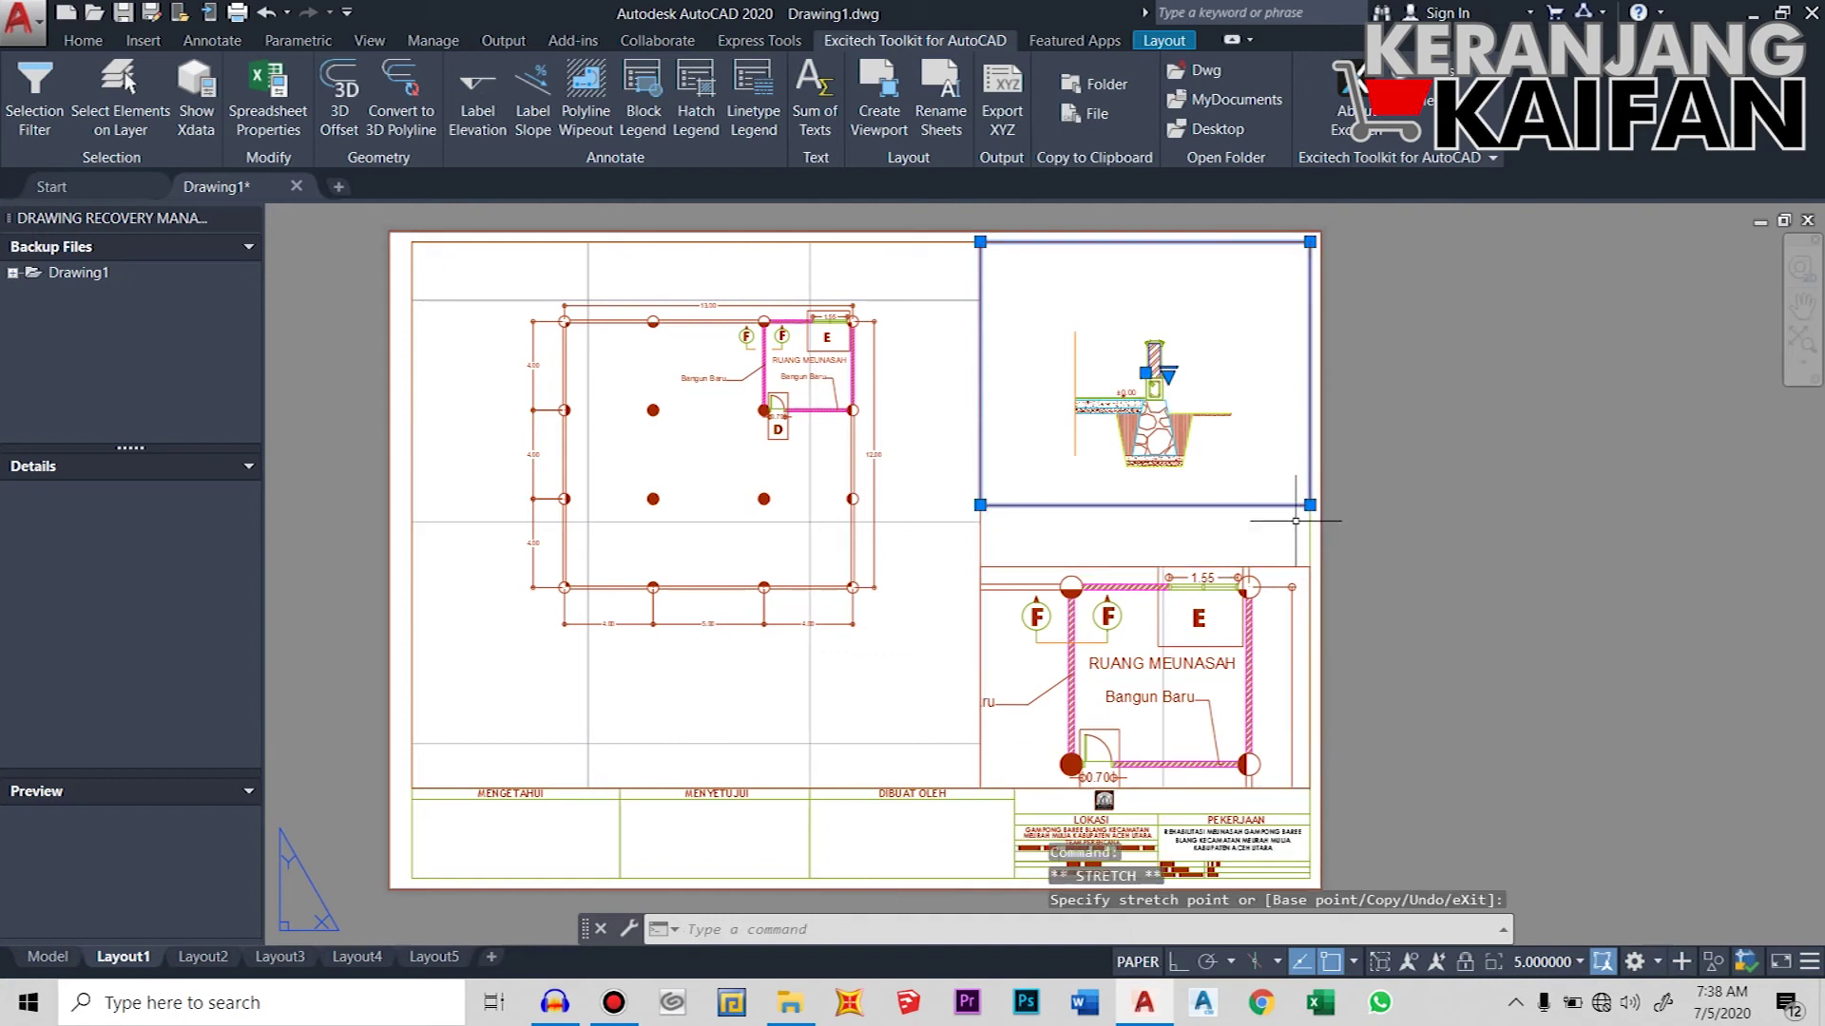
pyautogui.click(1292, 567)
pyautogui.click(1308, 565)
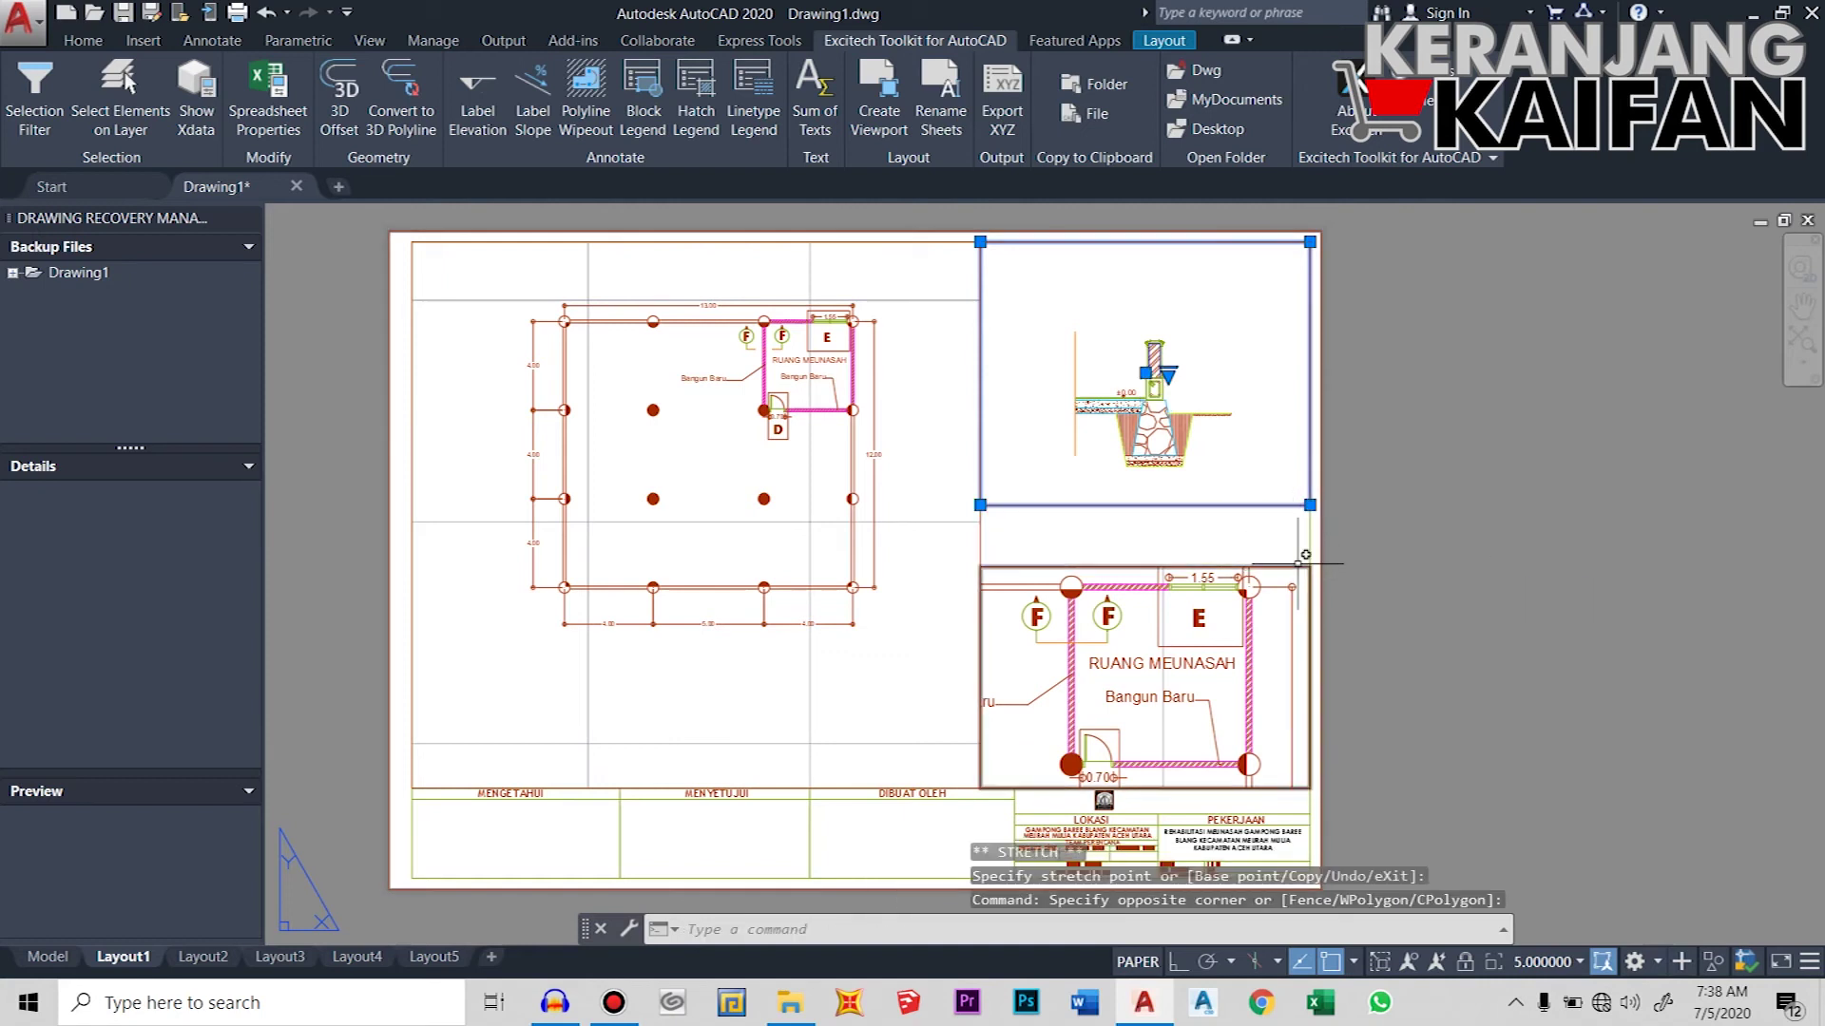
pyautogui.click(1310, 566)
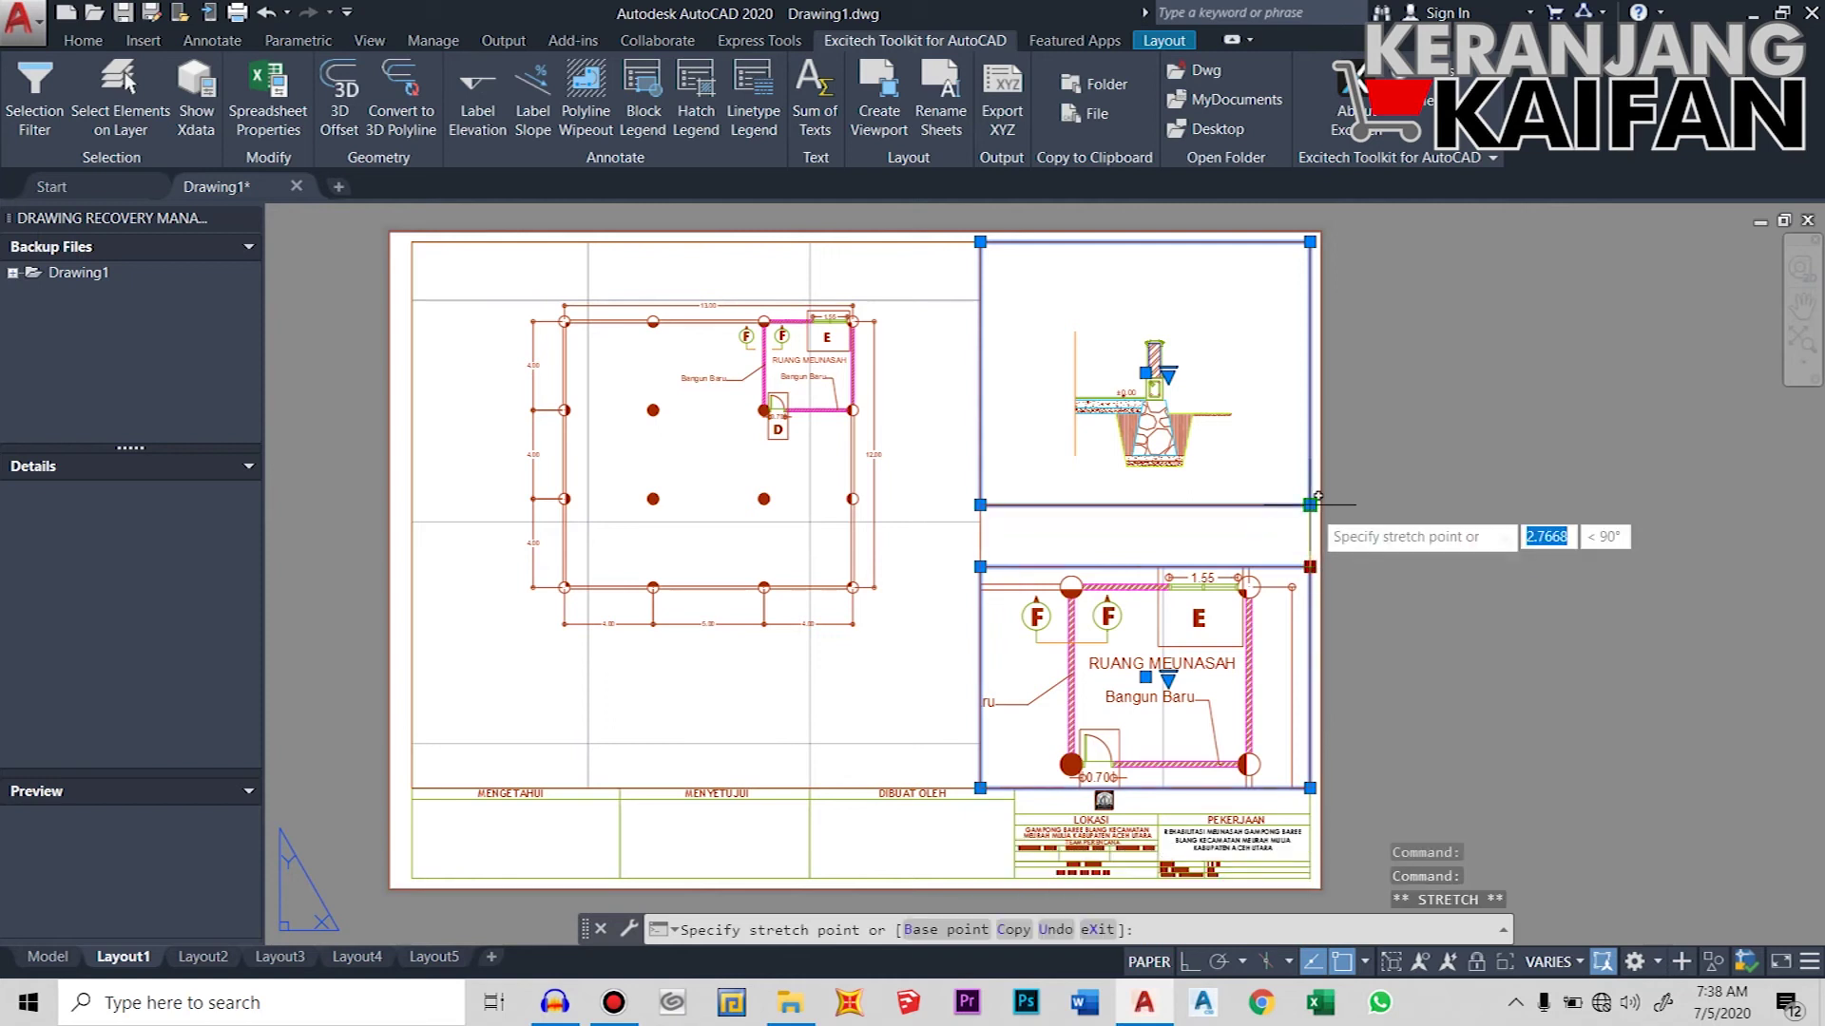
pyautogui.press('Escape')
# - Recentre the RUANG MEUNASAH room inside the enlarged lower viewport and return to paper space
pyautogui.doubleClick(1183, 700)
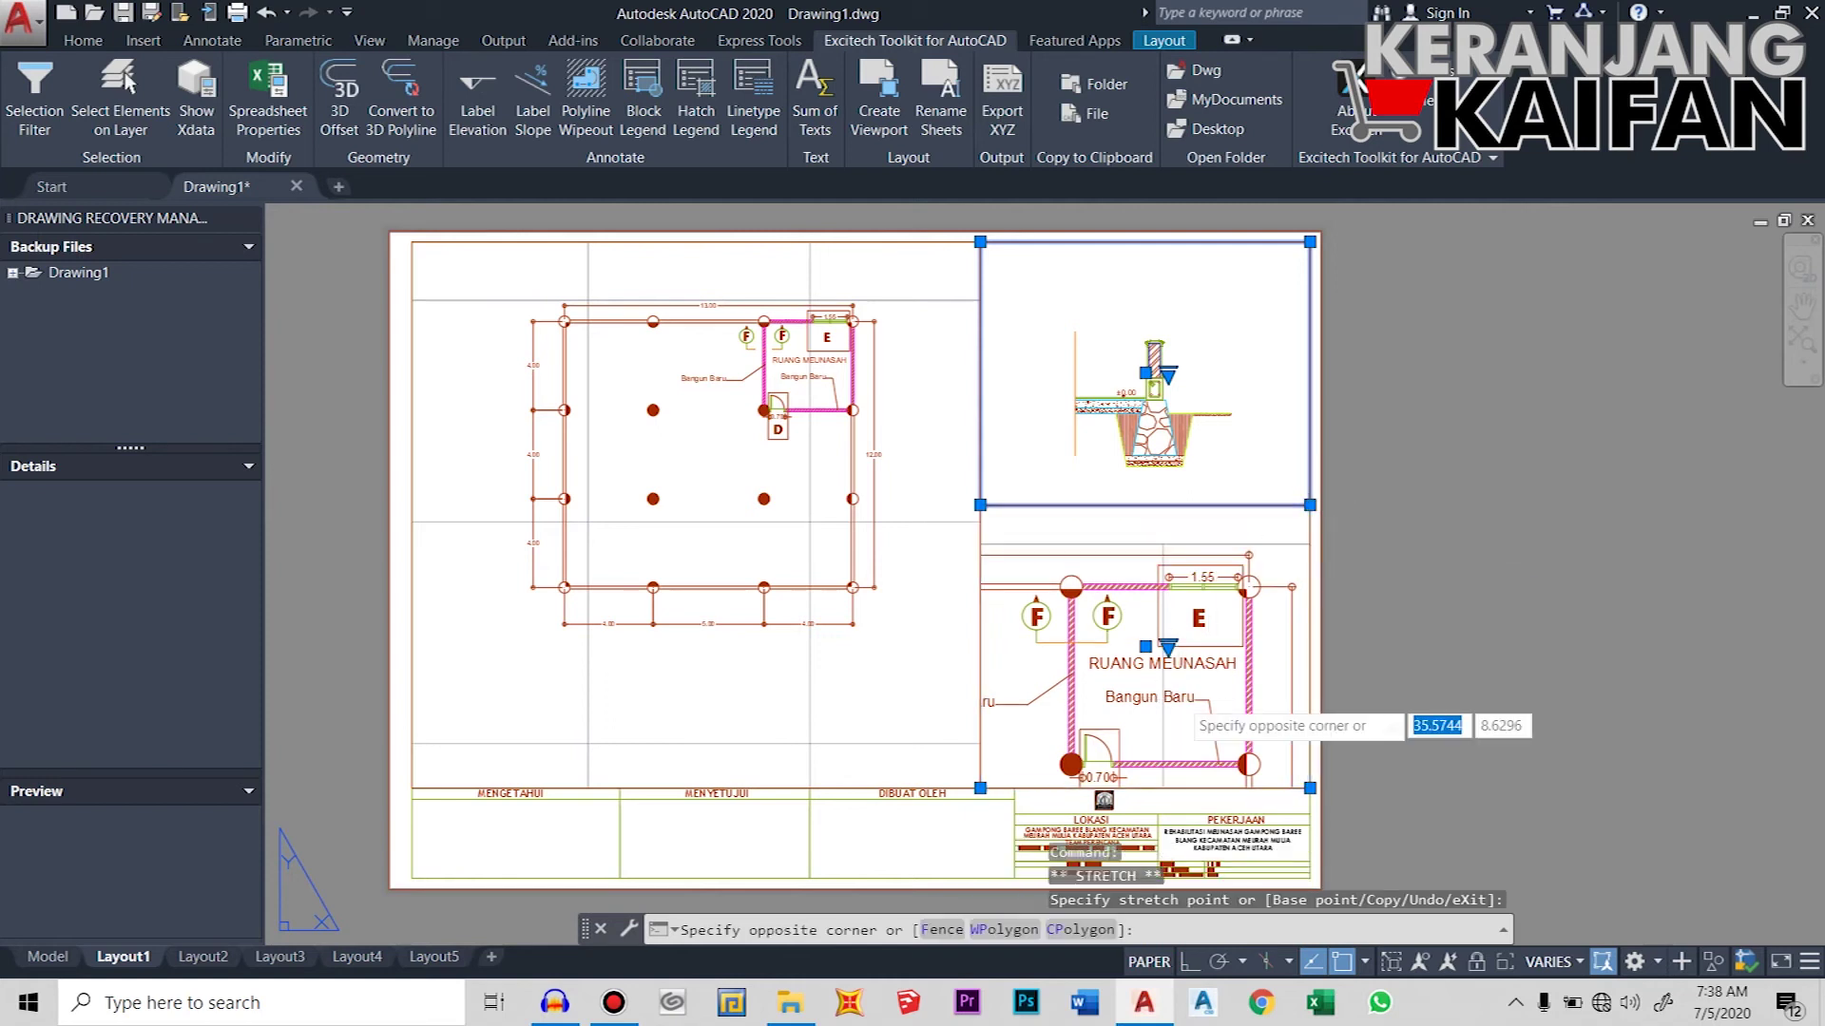
pyautogui.moveTo(1179, 700); pyautogui.dragTo(1175, 654, button='middle')
pyautogui.doubleClick(1460, 613)
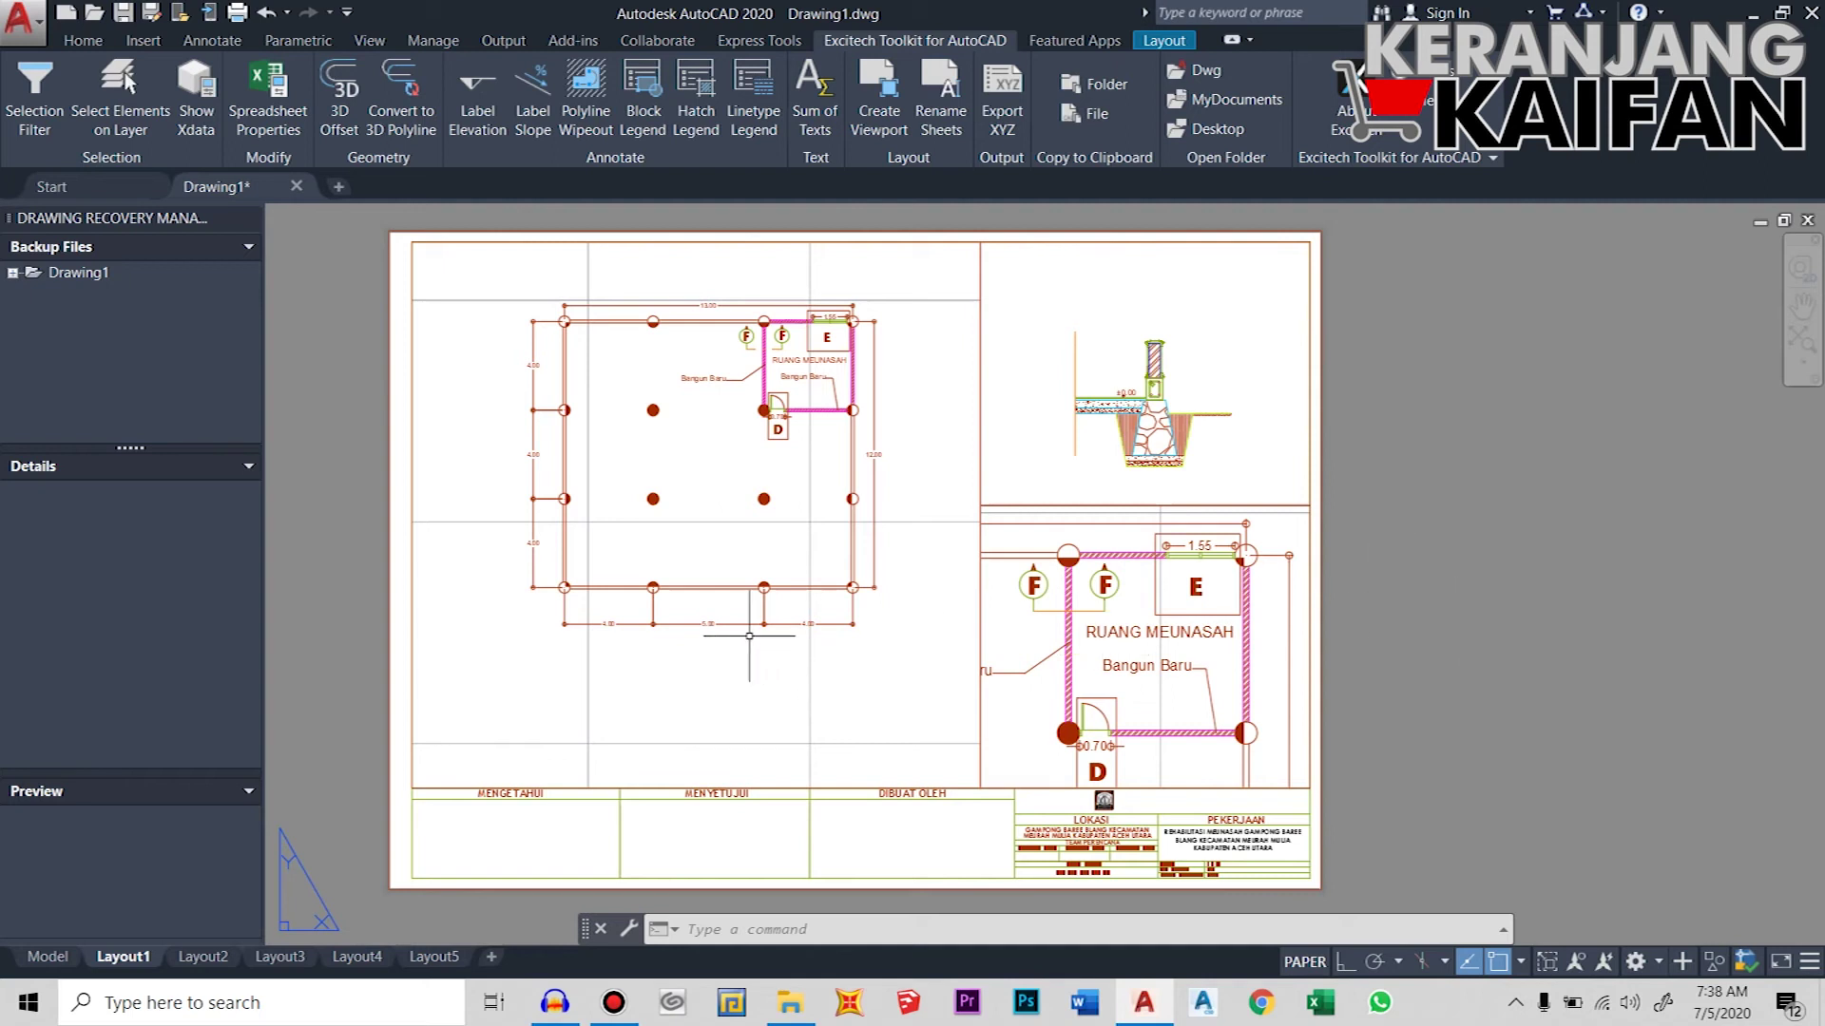
# - Place an MTEXT box in paper space below the floor plan and set its text height to 0.5
pyautogui.write('MT')
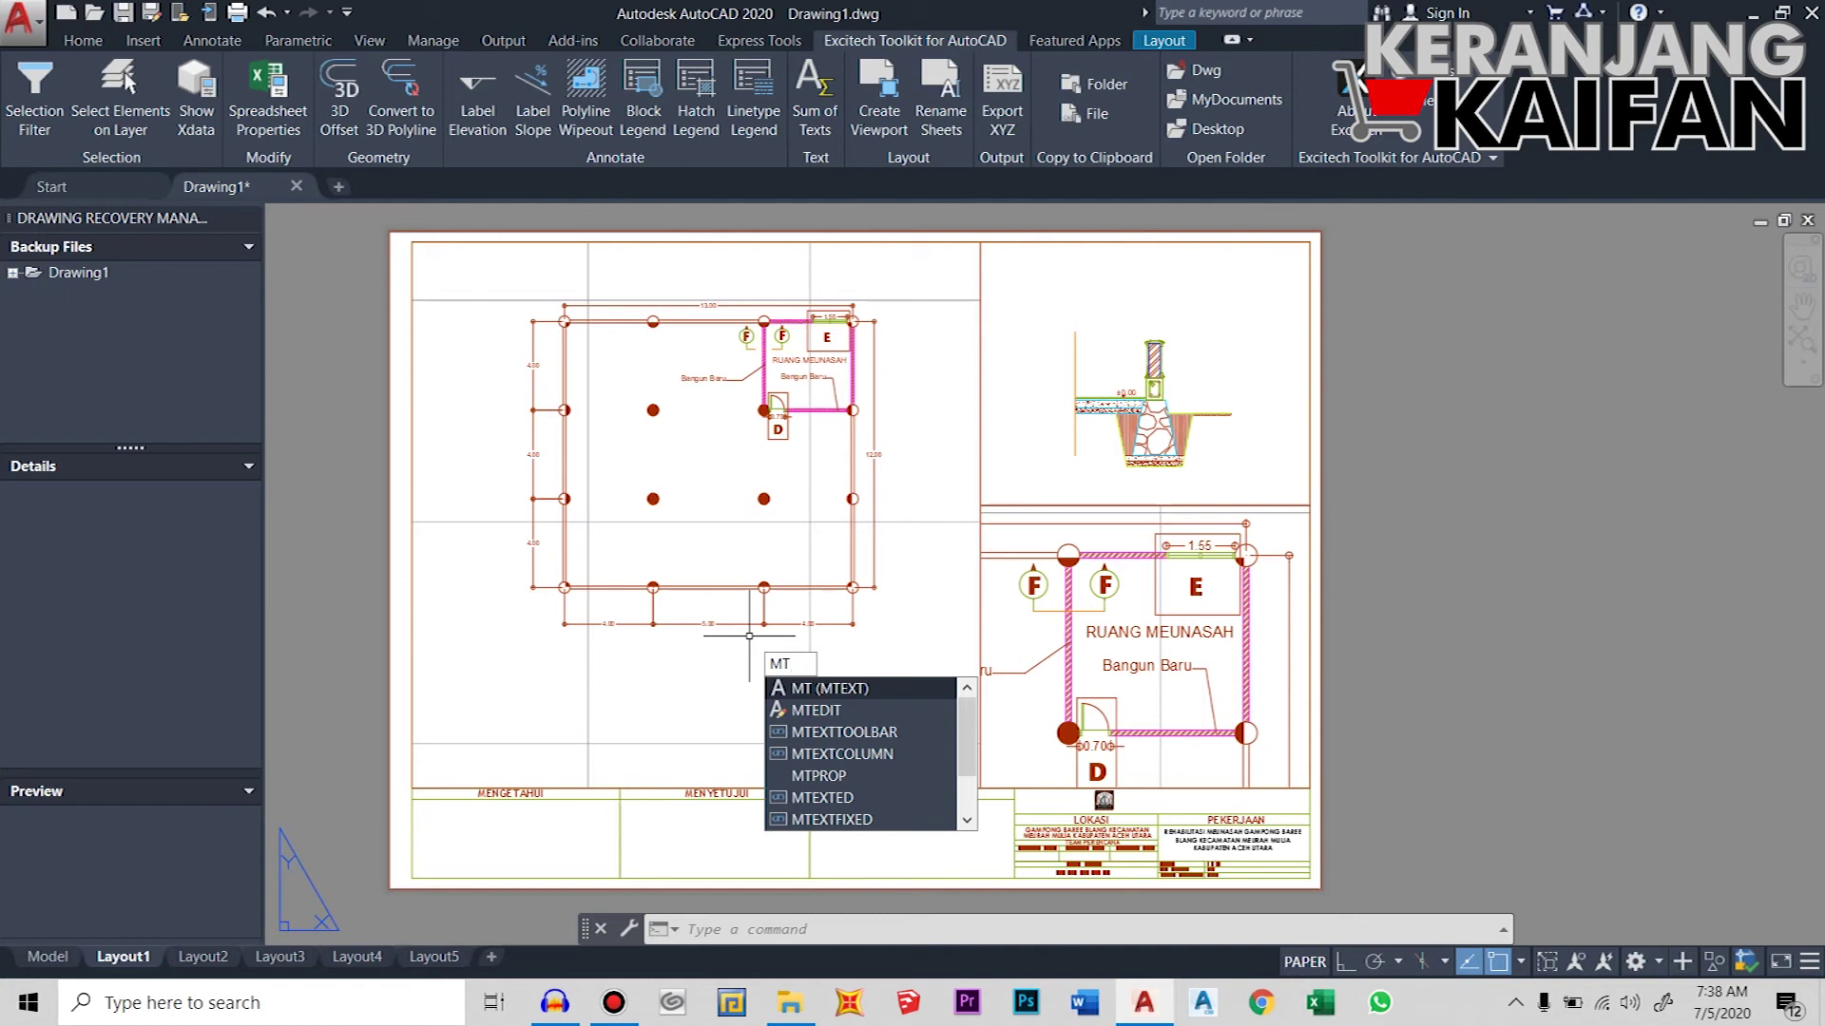
pyautogui.write('EXT')
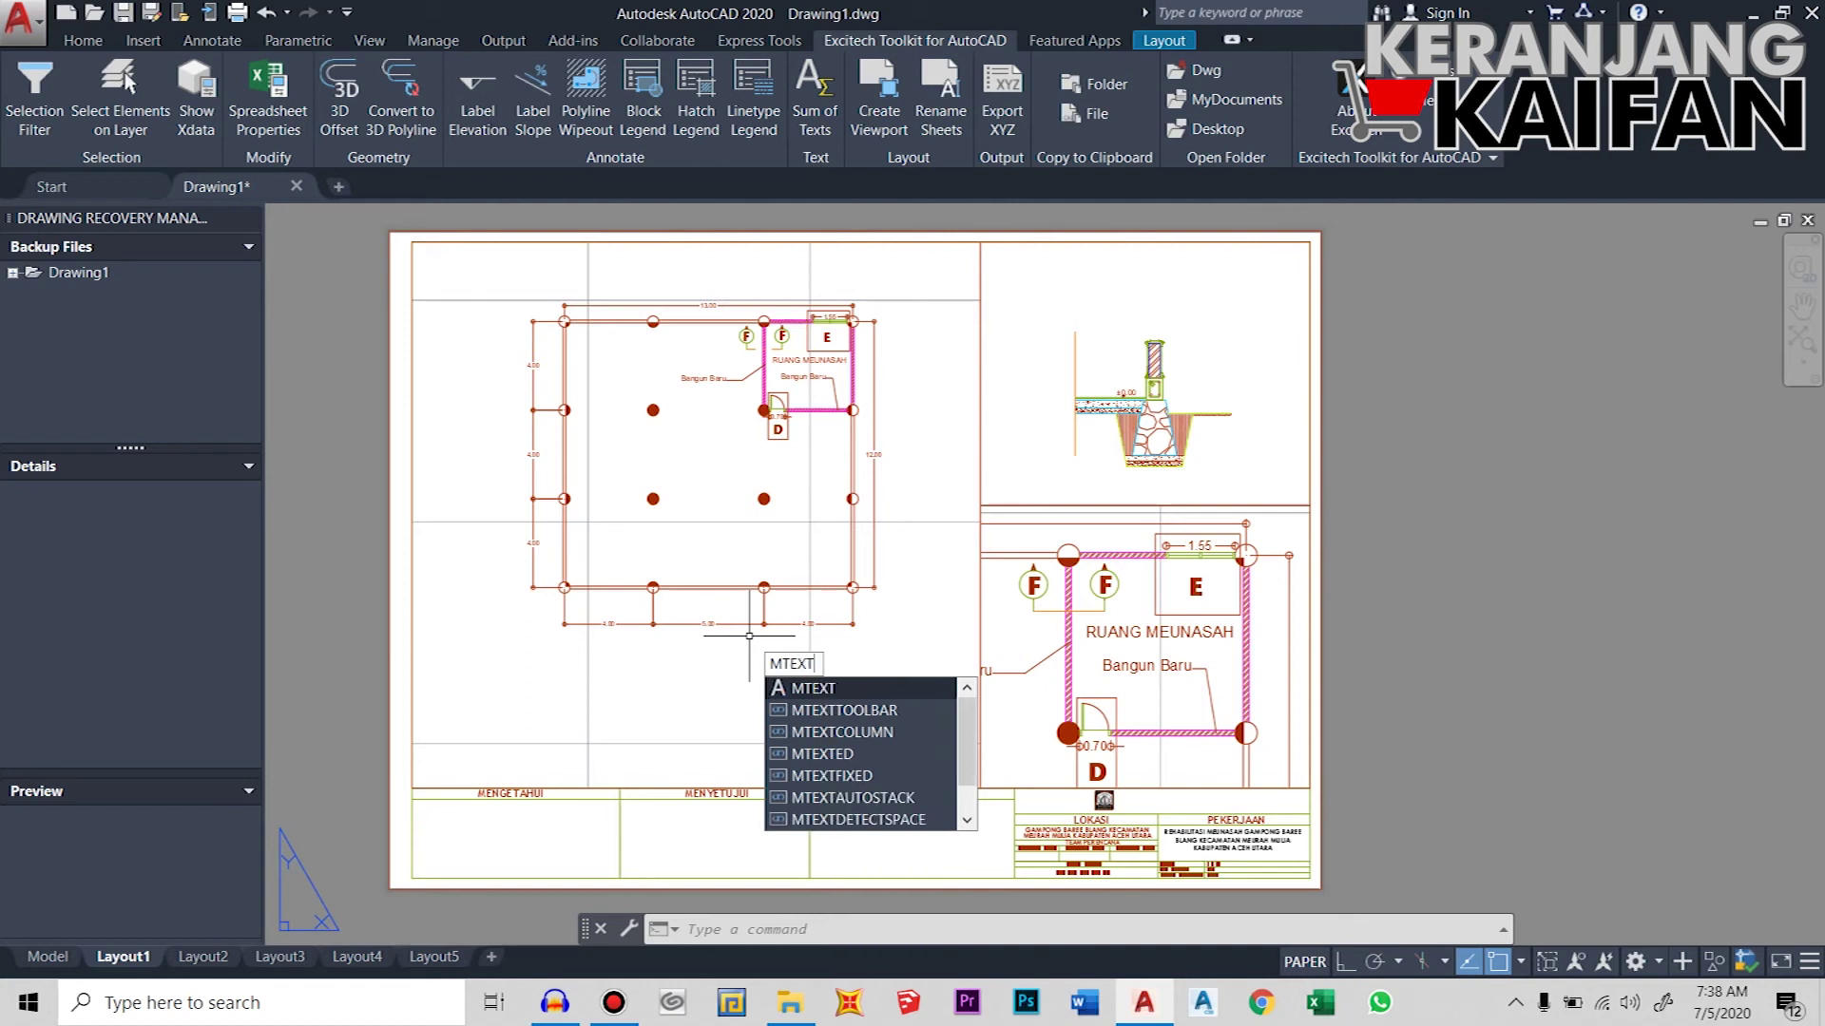
pyautogui.press('Return')
pyautogui.click(483, 667)
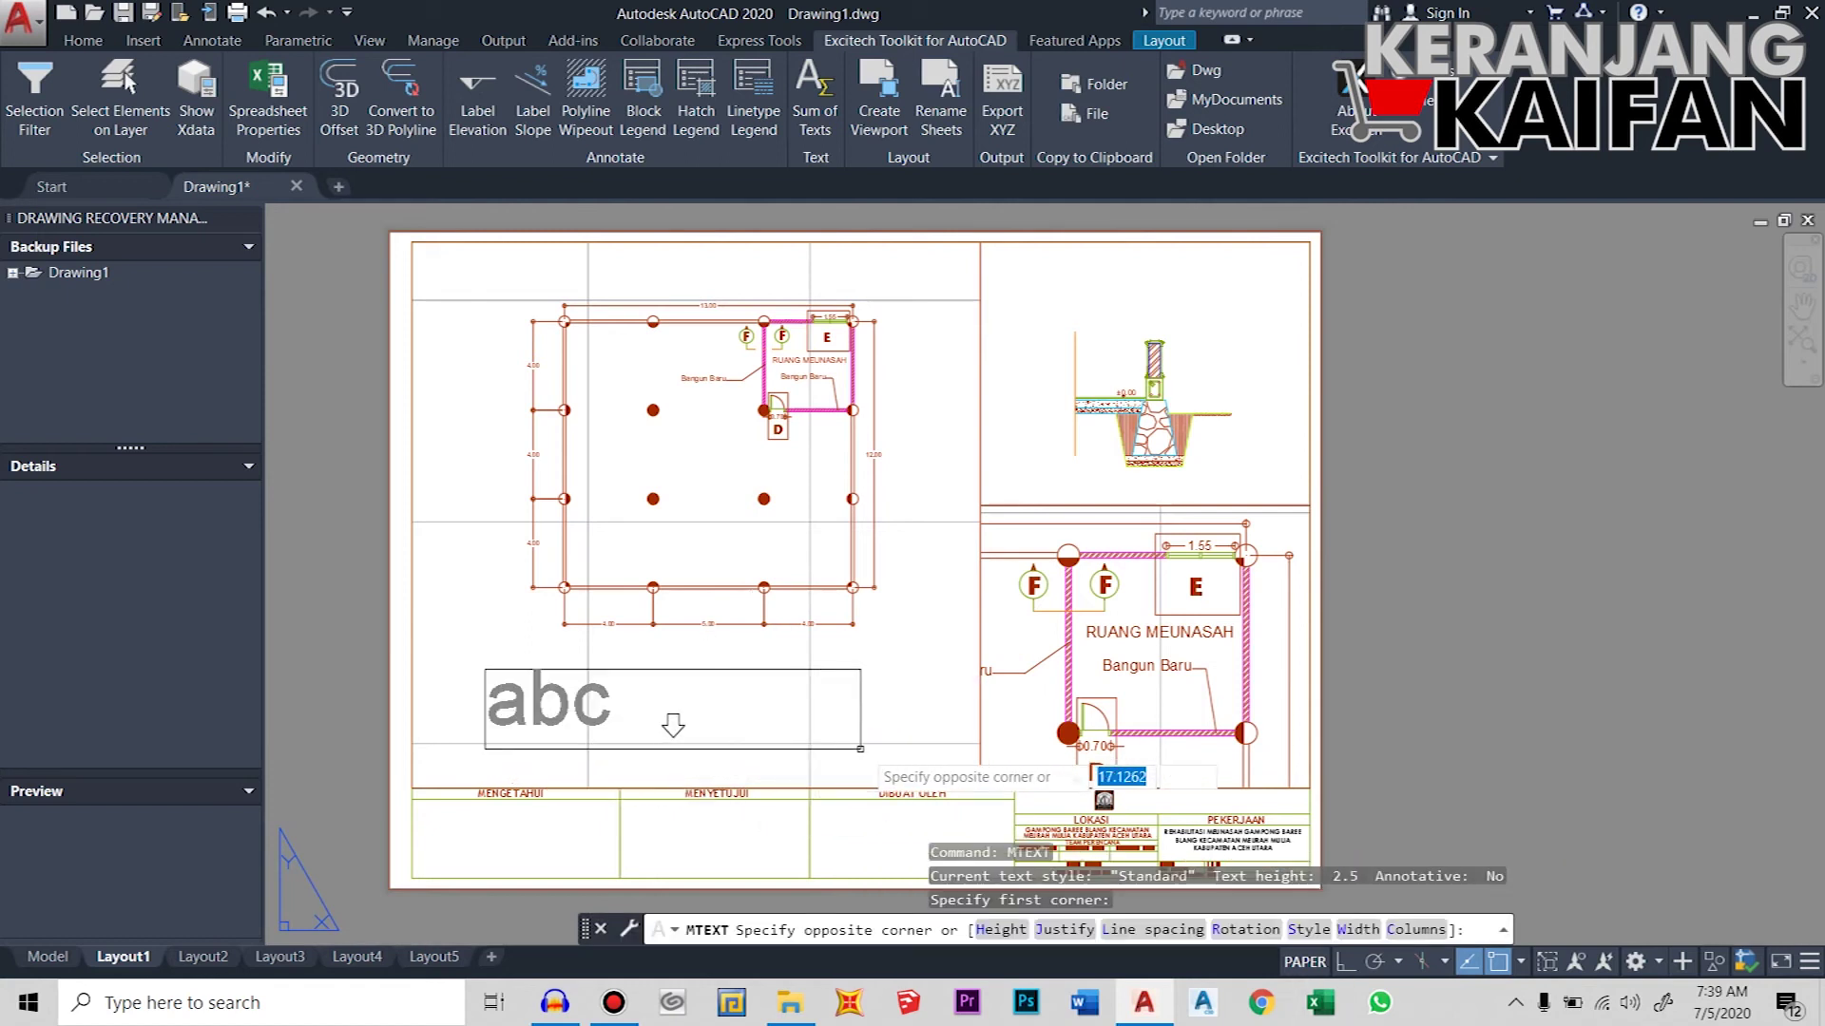
pyautogui.click(955, 762)
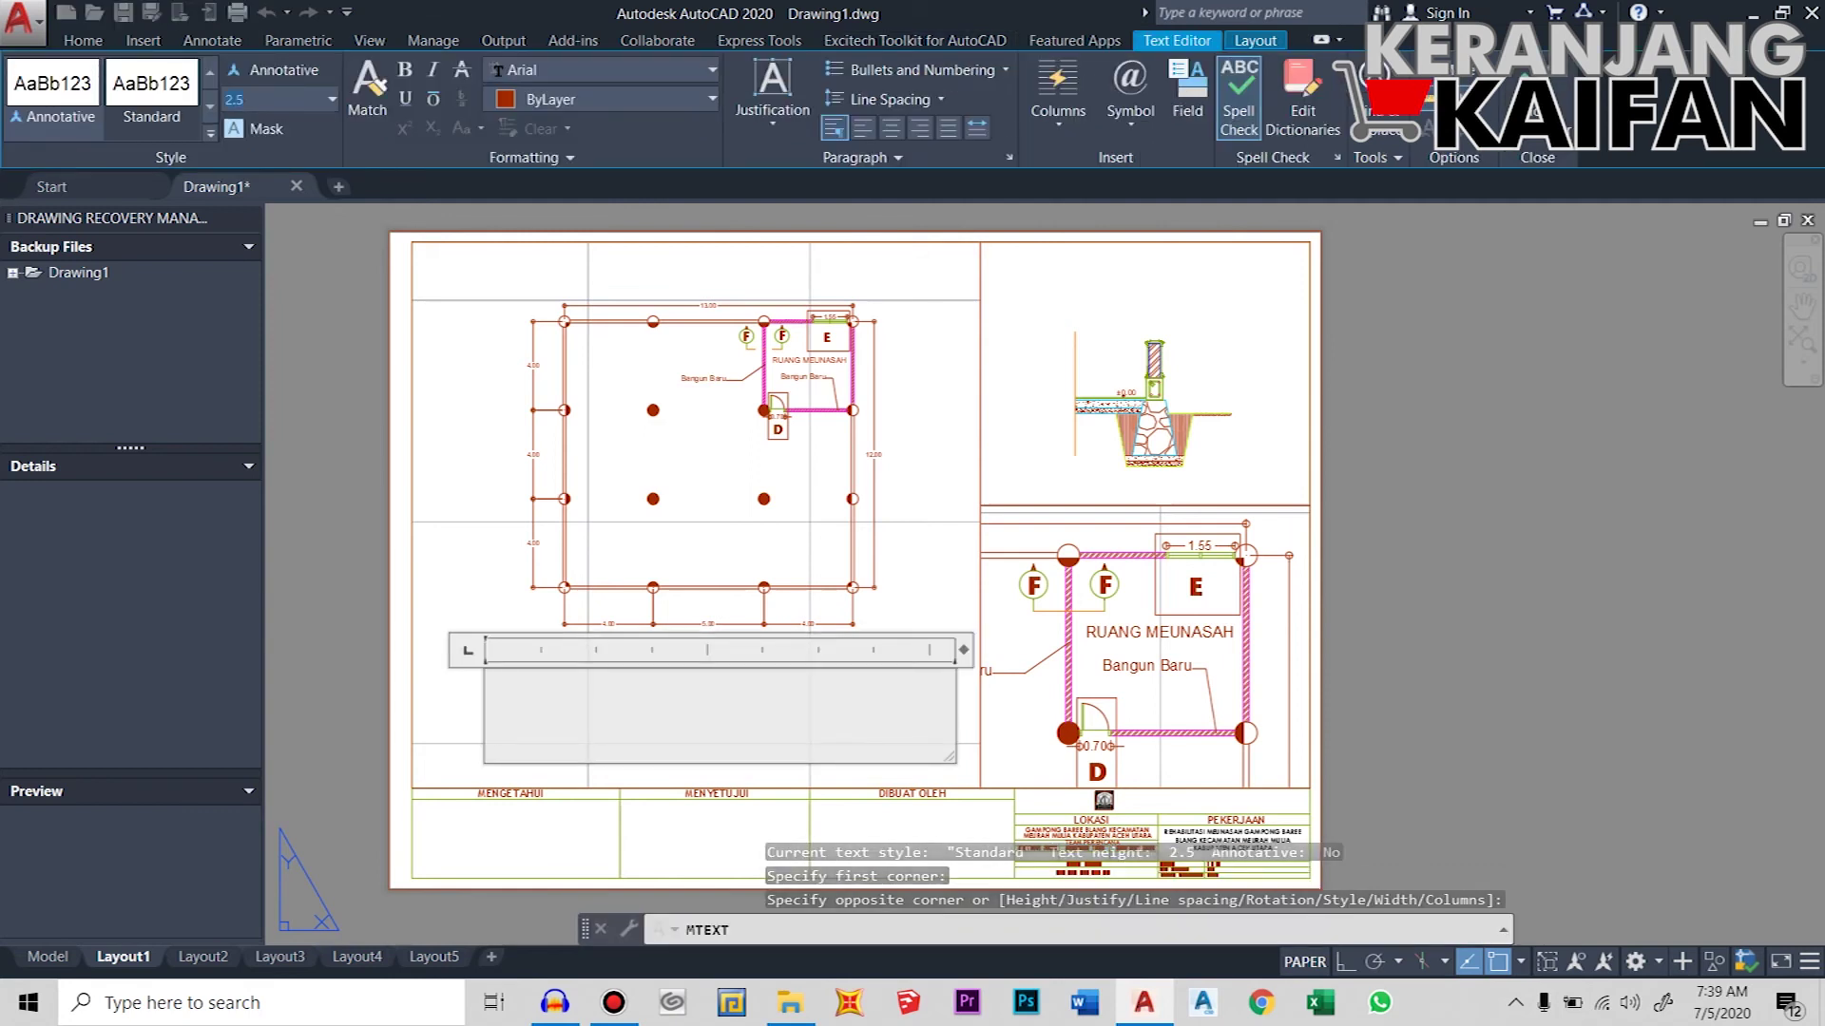
pyautogui.write('0.5')
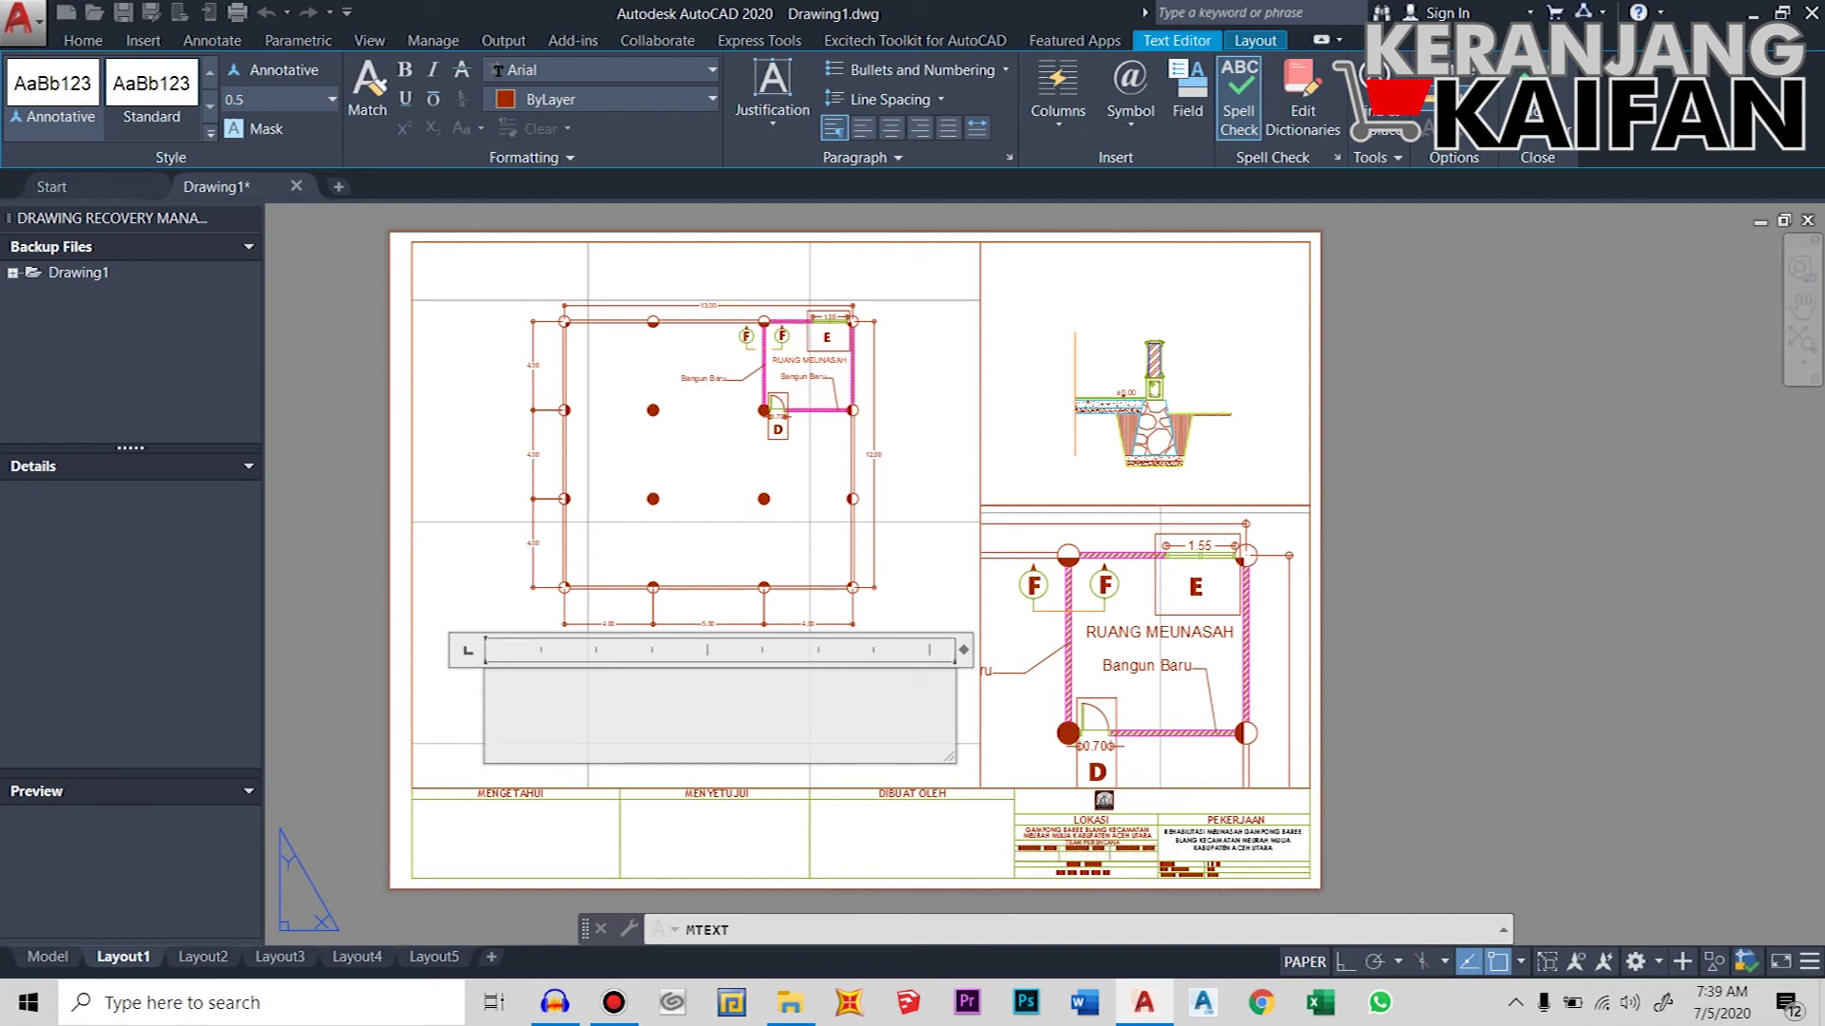
pyautogui.write(' DE')
pyautogui.press('BackSpace')
pyautogui.press('BackSpace')
pyautogui.press('BackSpace')
pyautogui.press('Return')
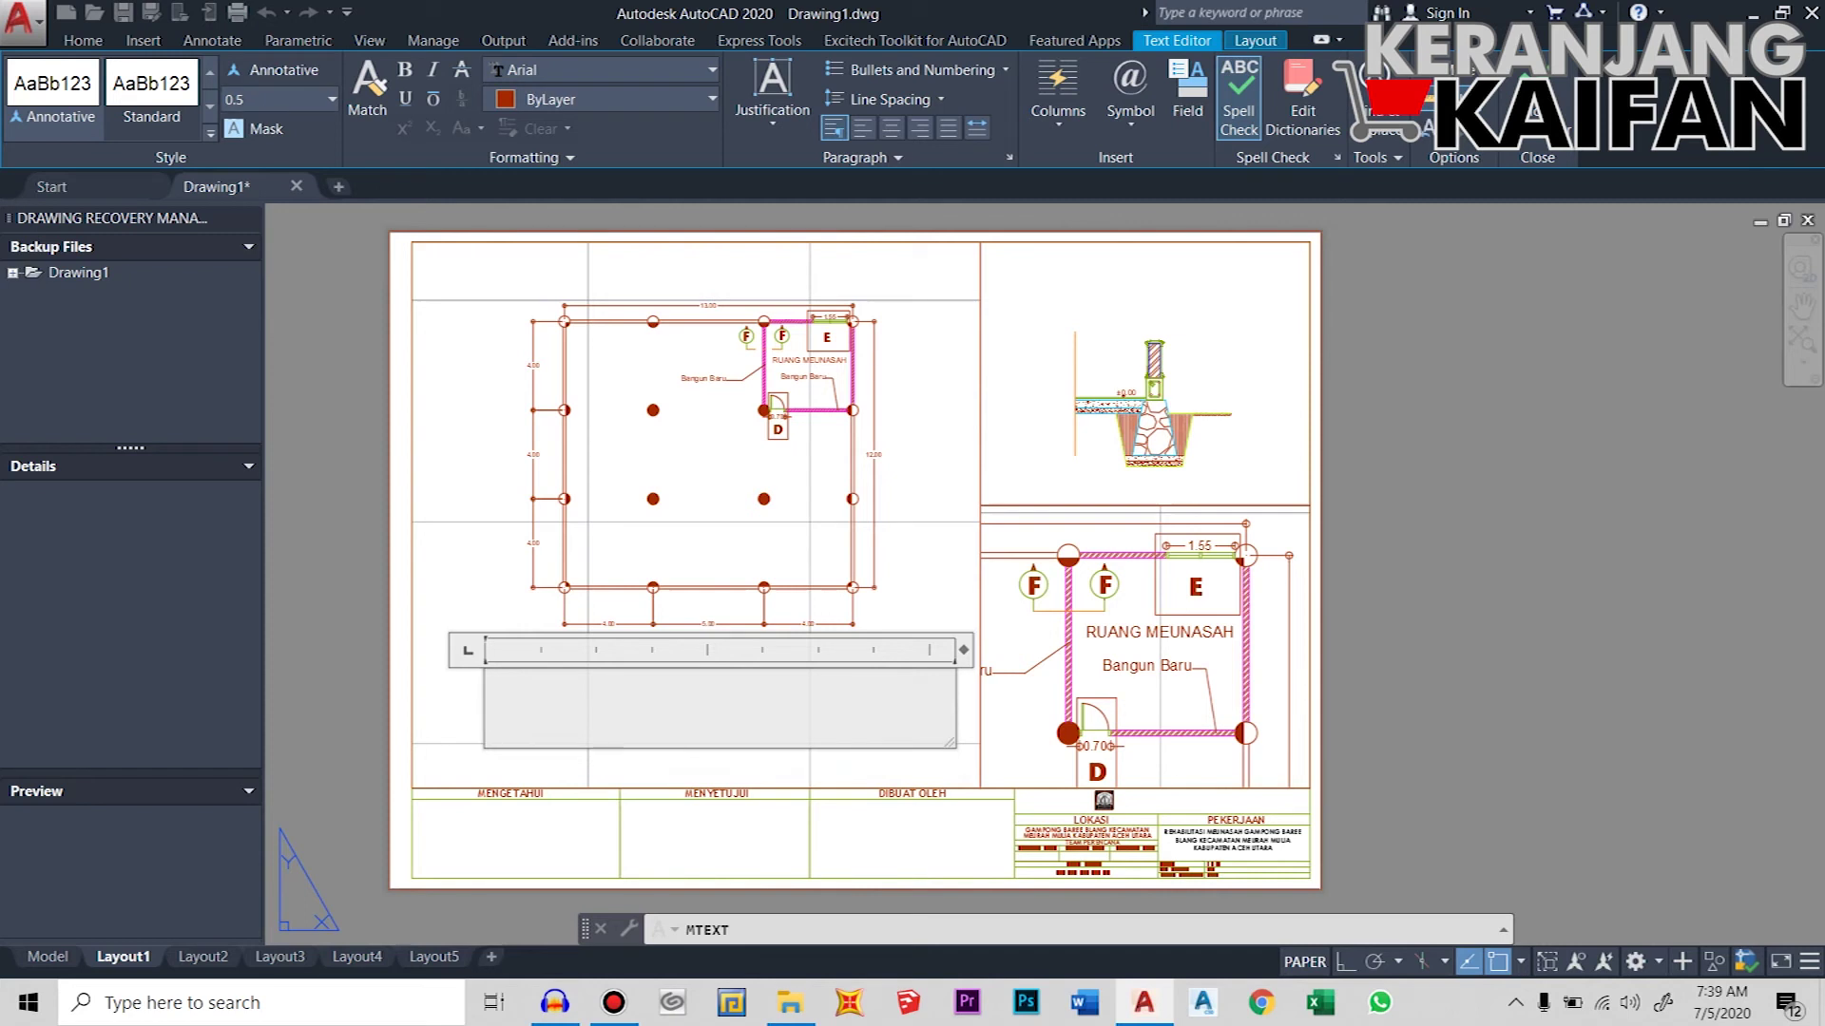
# - Enter the title DENAH in bold in the text box and finish the text
pyautogui.write('DE')
pyautogui.press('BackSpace')
pyautogui.press('BackSpace')
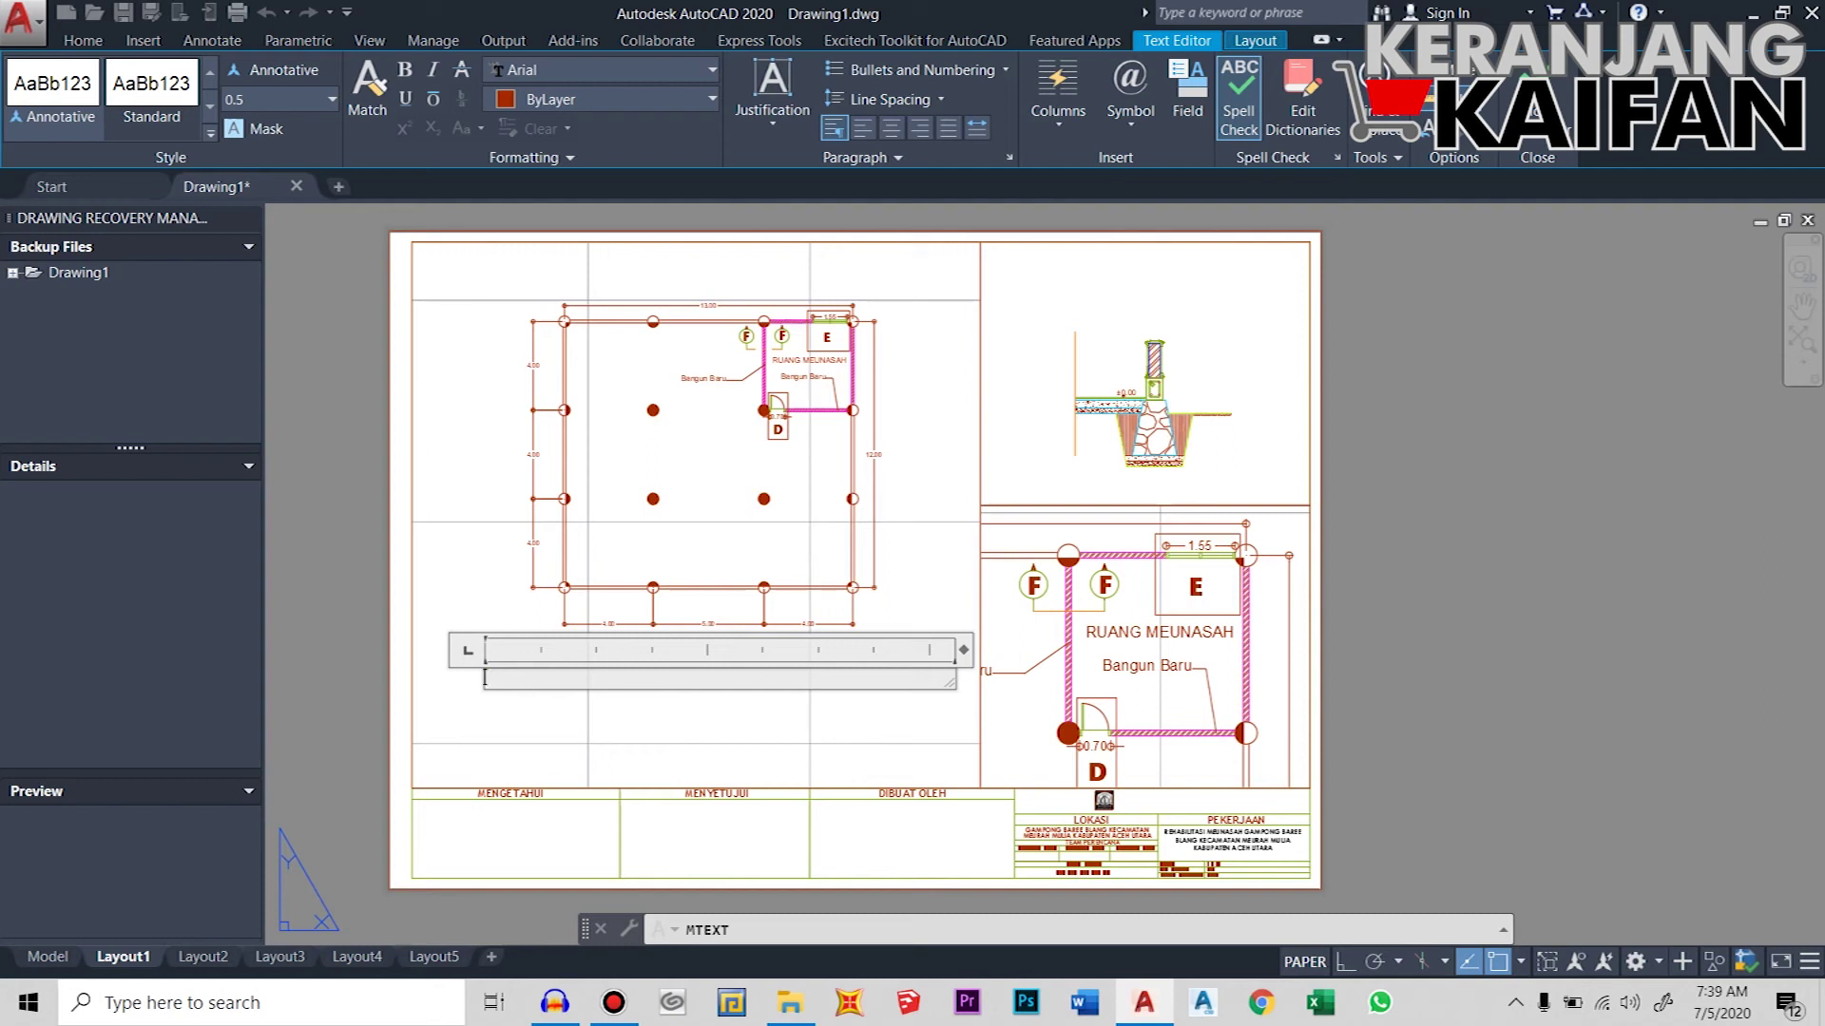
pyautogui.hotkey('ctrl', 'b')
pyautogui.write('DENAH')
pyautogui.click(689, 705)
# - Move the DENAH title so that it sits roughly centred beneath the floor plan
pyautogui.click(512, 682)
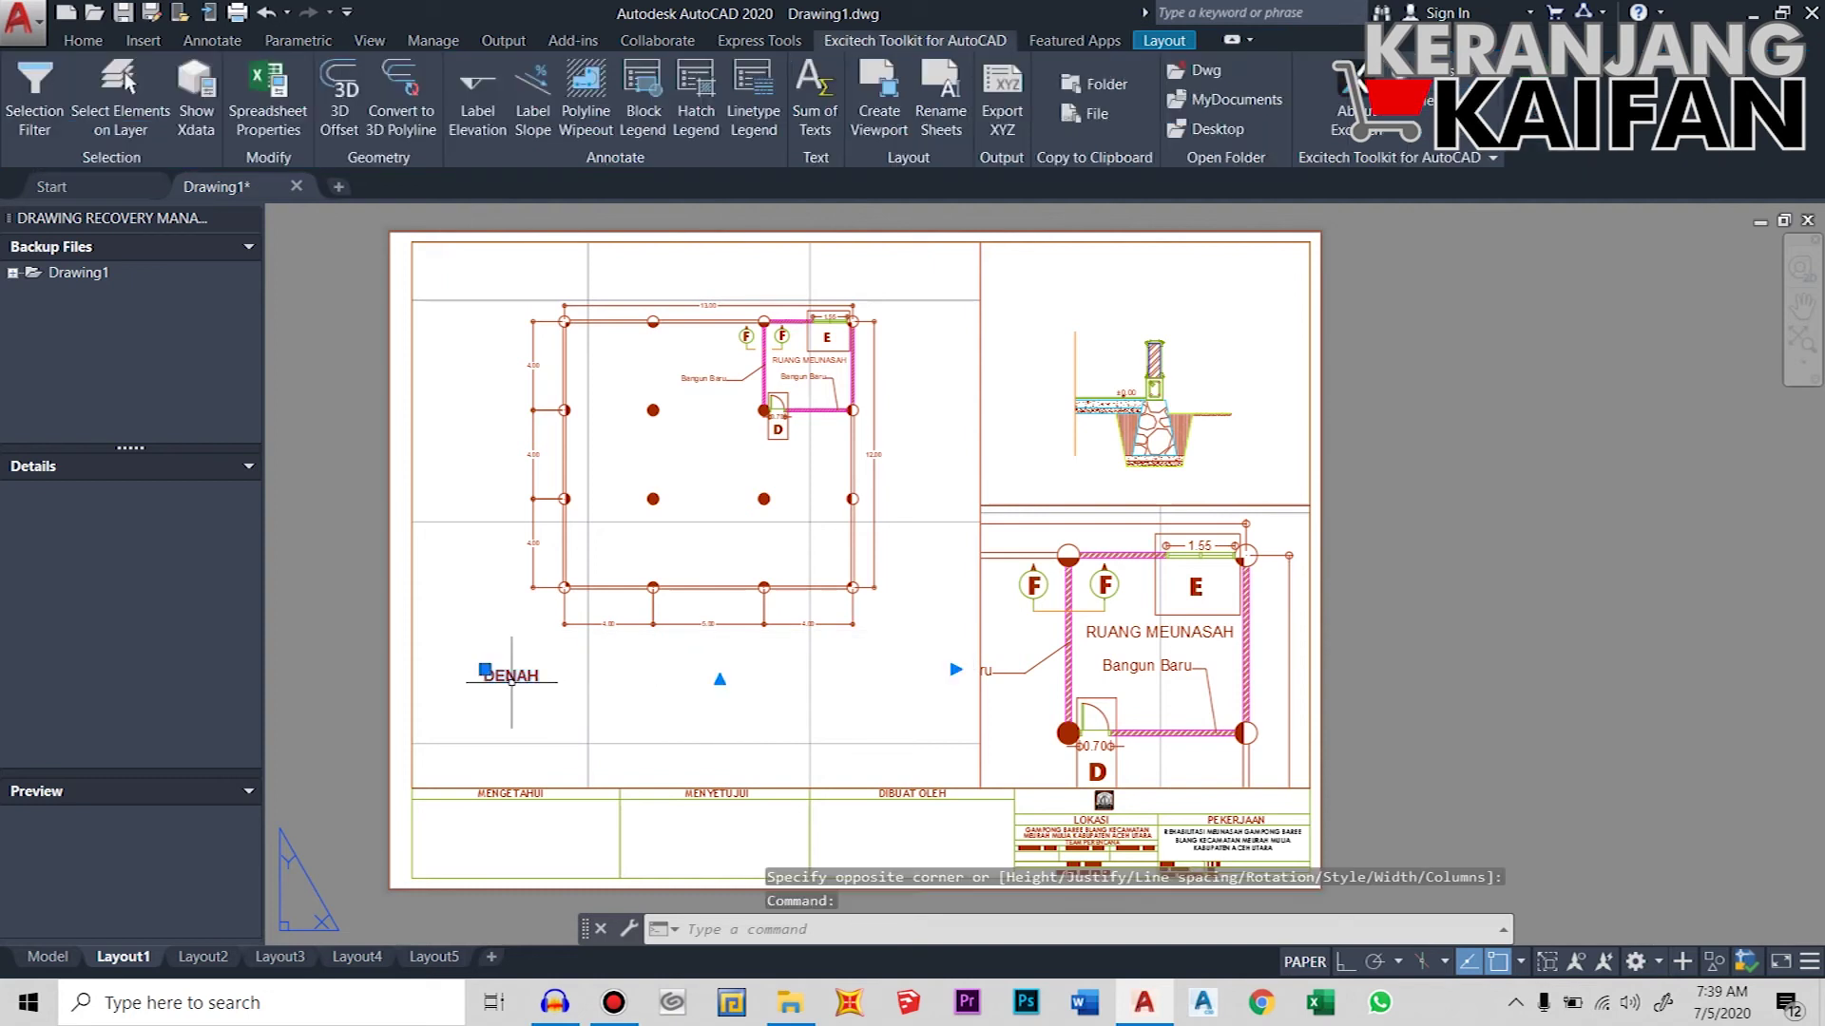
pyautogui.write('m')
pyautogui.press('Return')
pyautogui.click(514, 679)
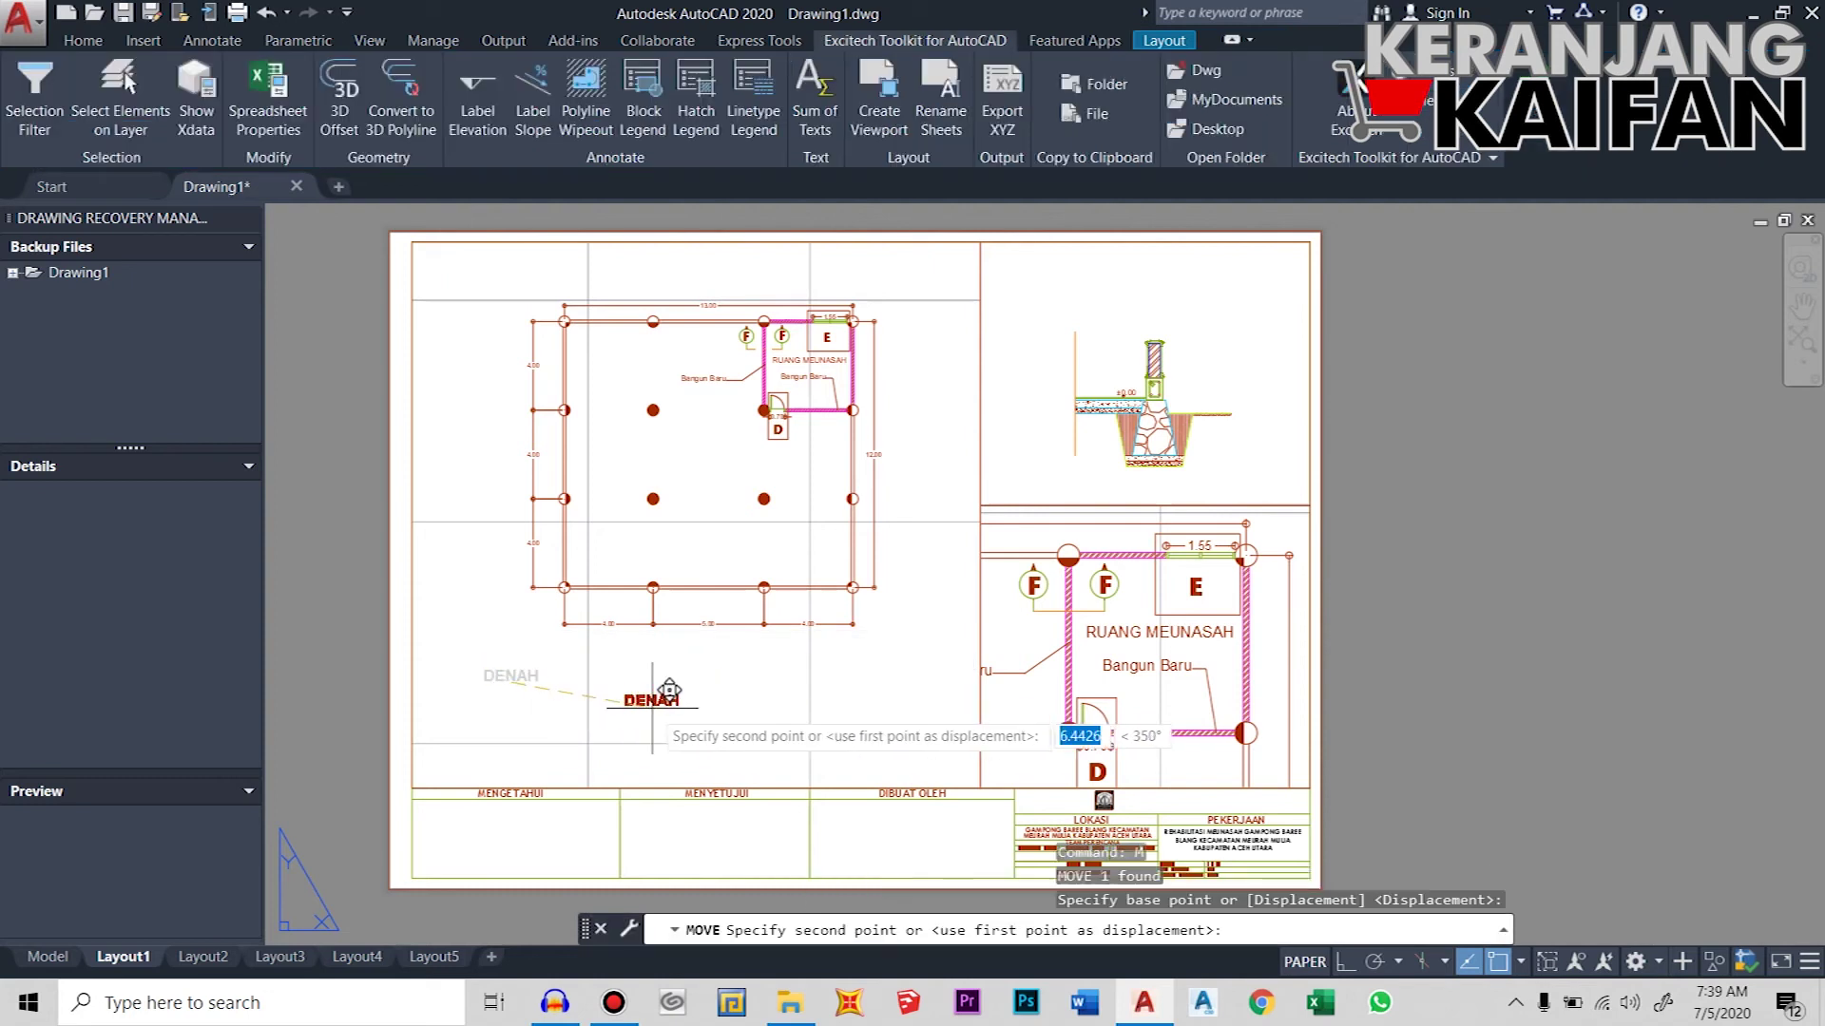
pyautogui.click(741, 677)
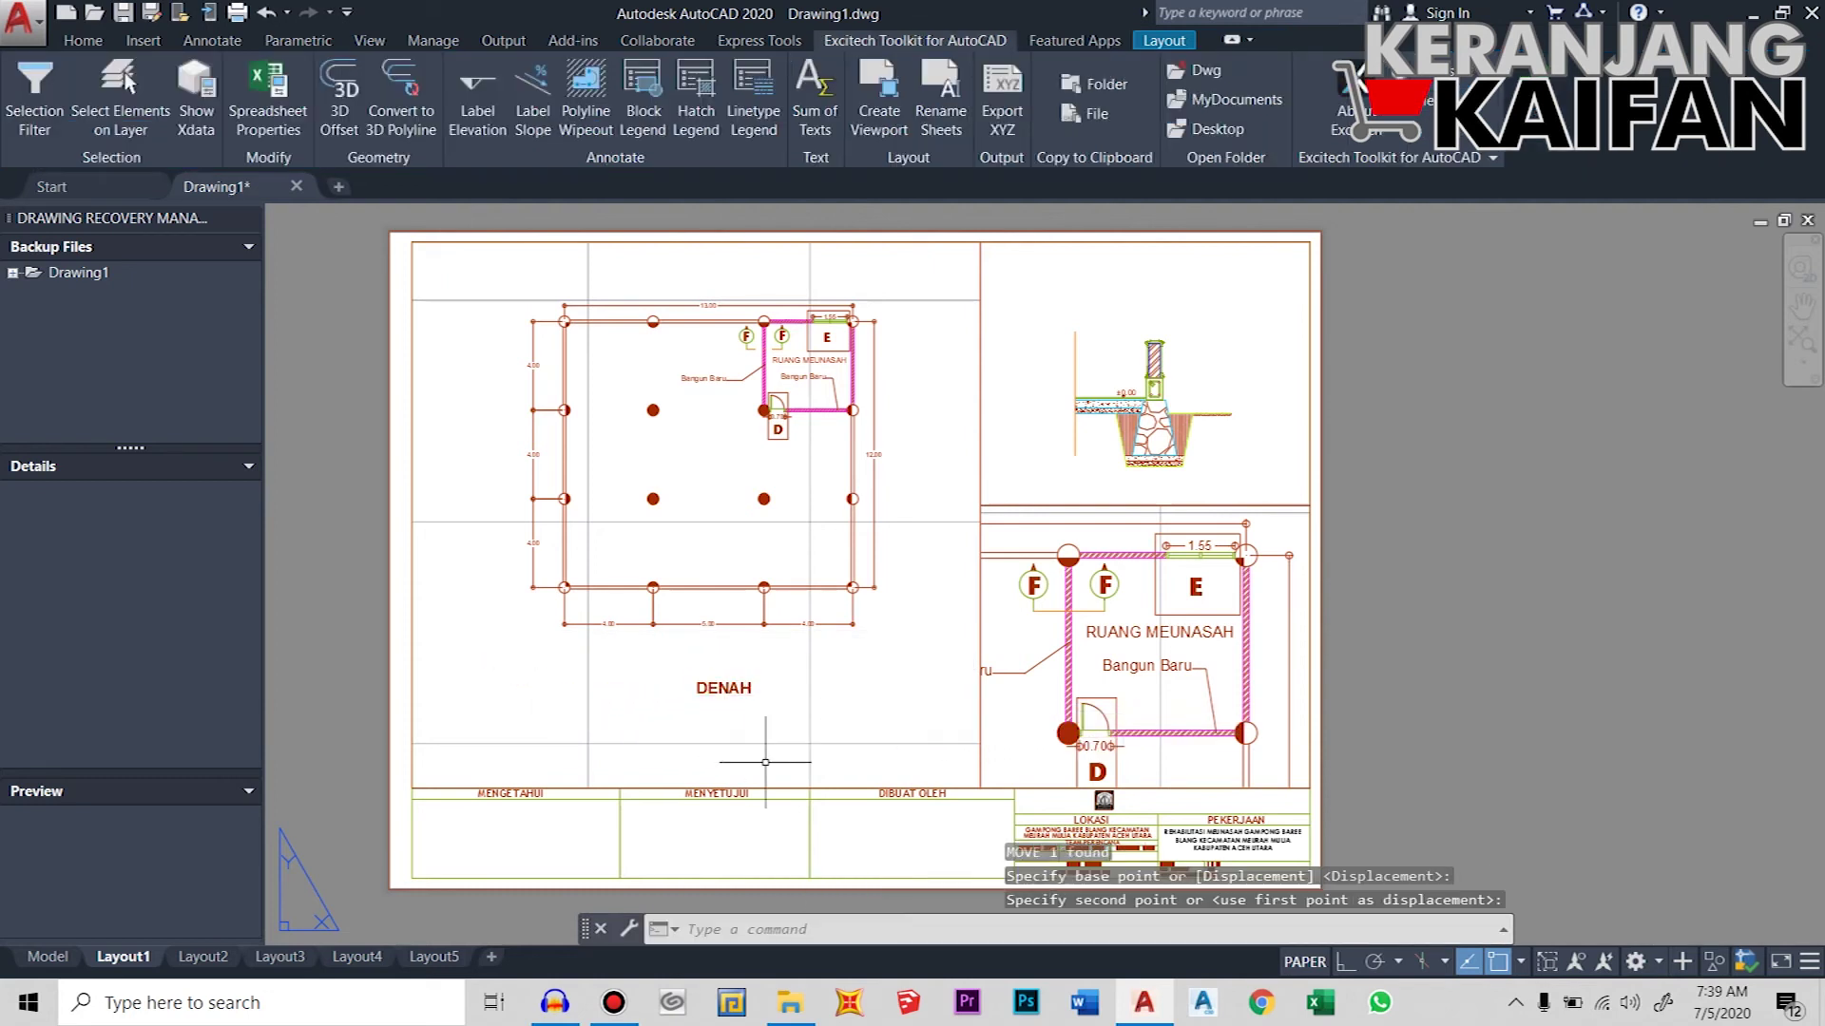
# - Copy the DENAH title to a spot directly beneath the original
pyautogui.click(735, 700)
pyautogui.write('co')
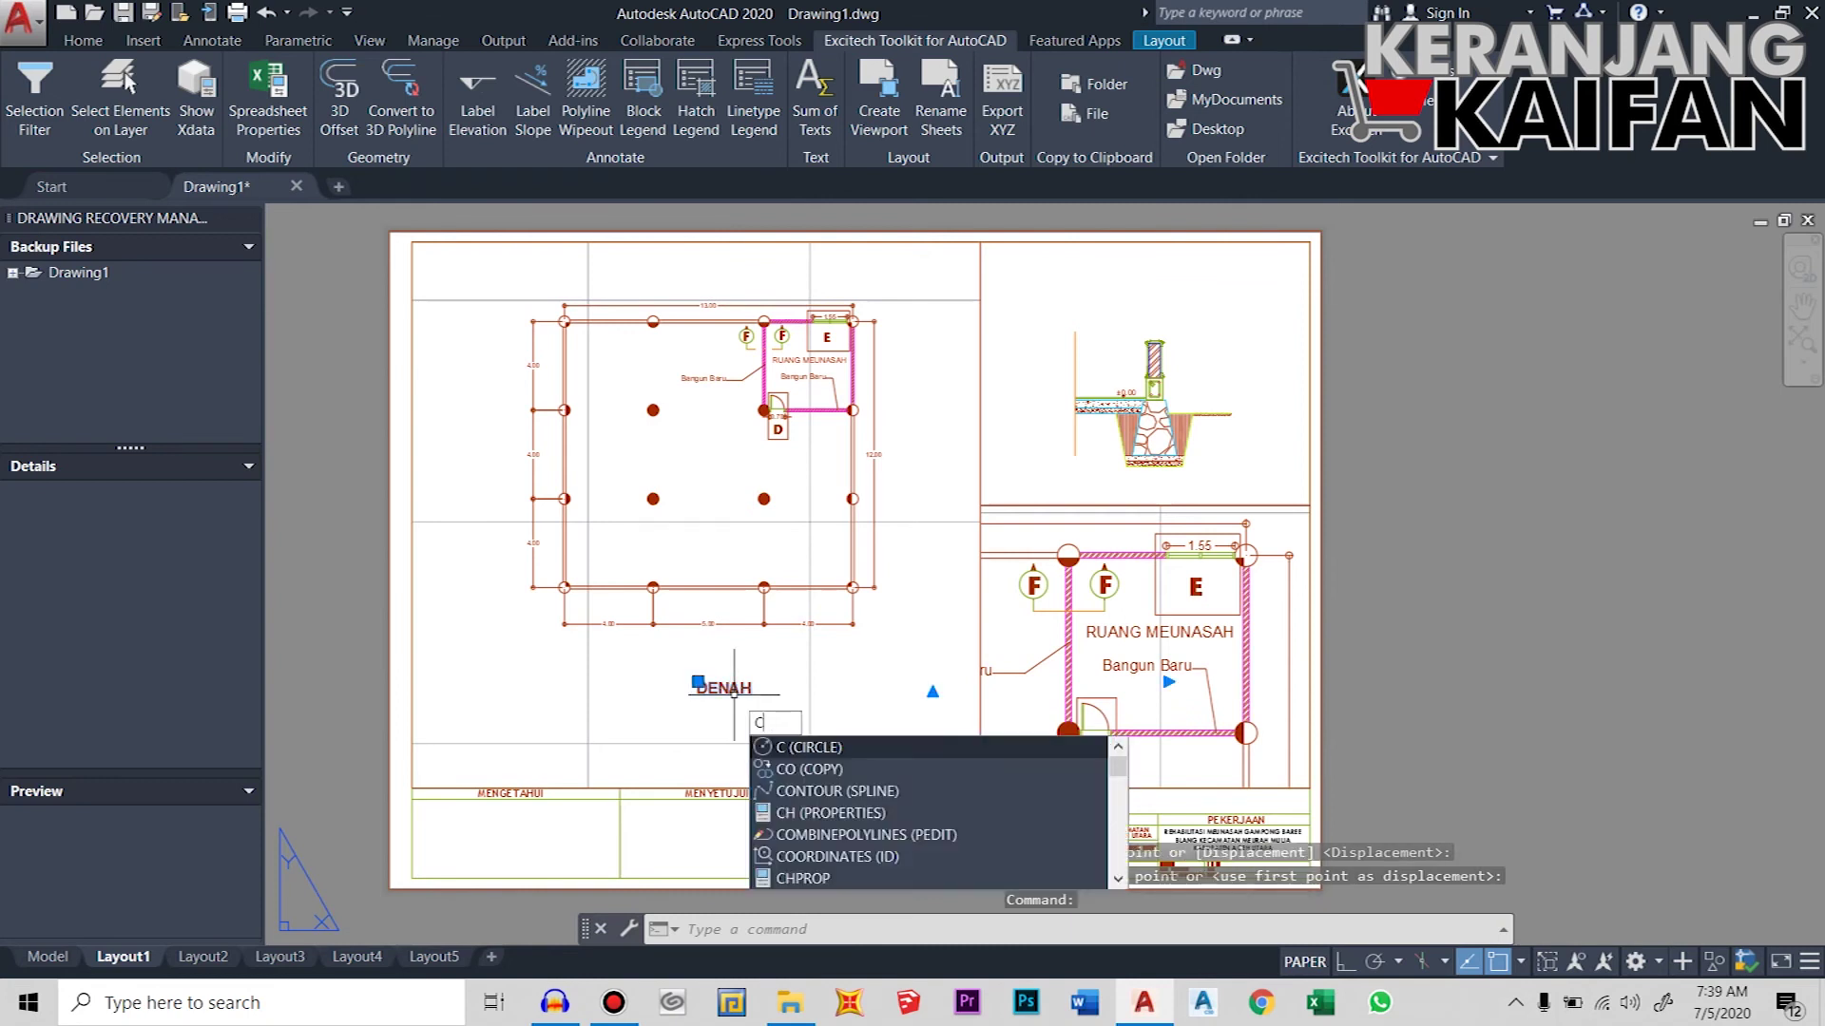
pyautogui.press('Return')
pyautogui.click(734, 695)
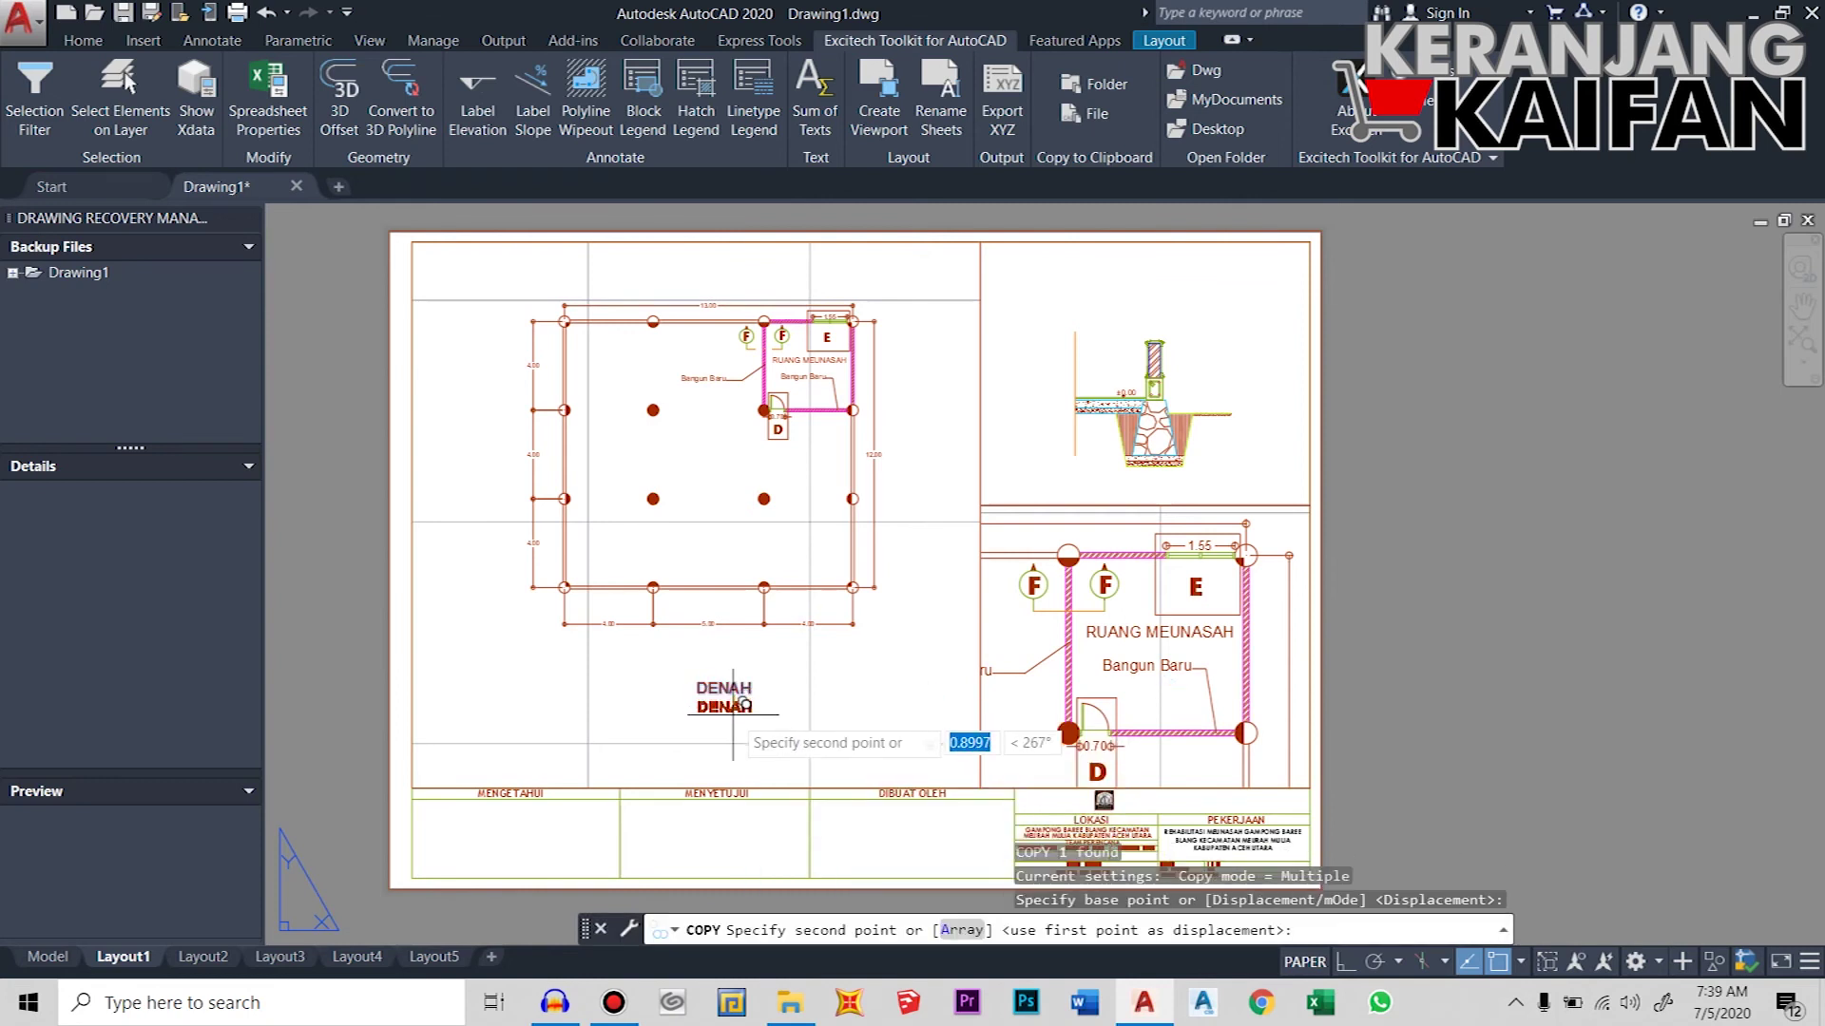
pyautogui.click(732, 715)
pyautogui.press('Return')
# - Change the lower DENAH copy to non-bold text with height 0.4 reading SKALA 1 : 100
pyautogui.scroll(2, 735, 716)
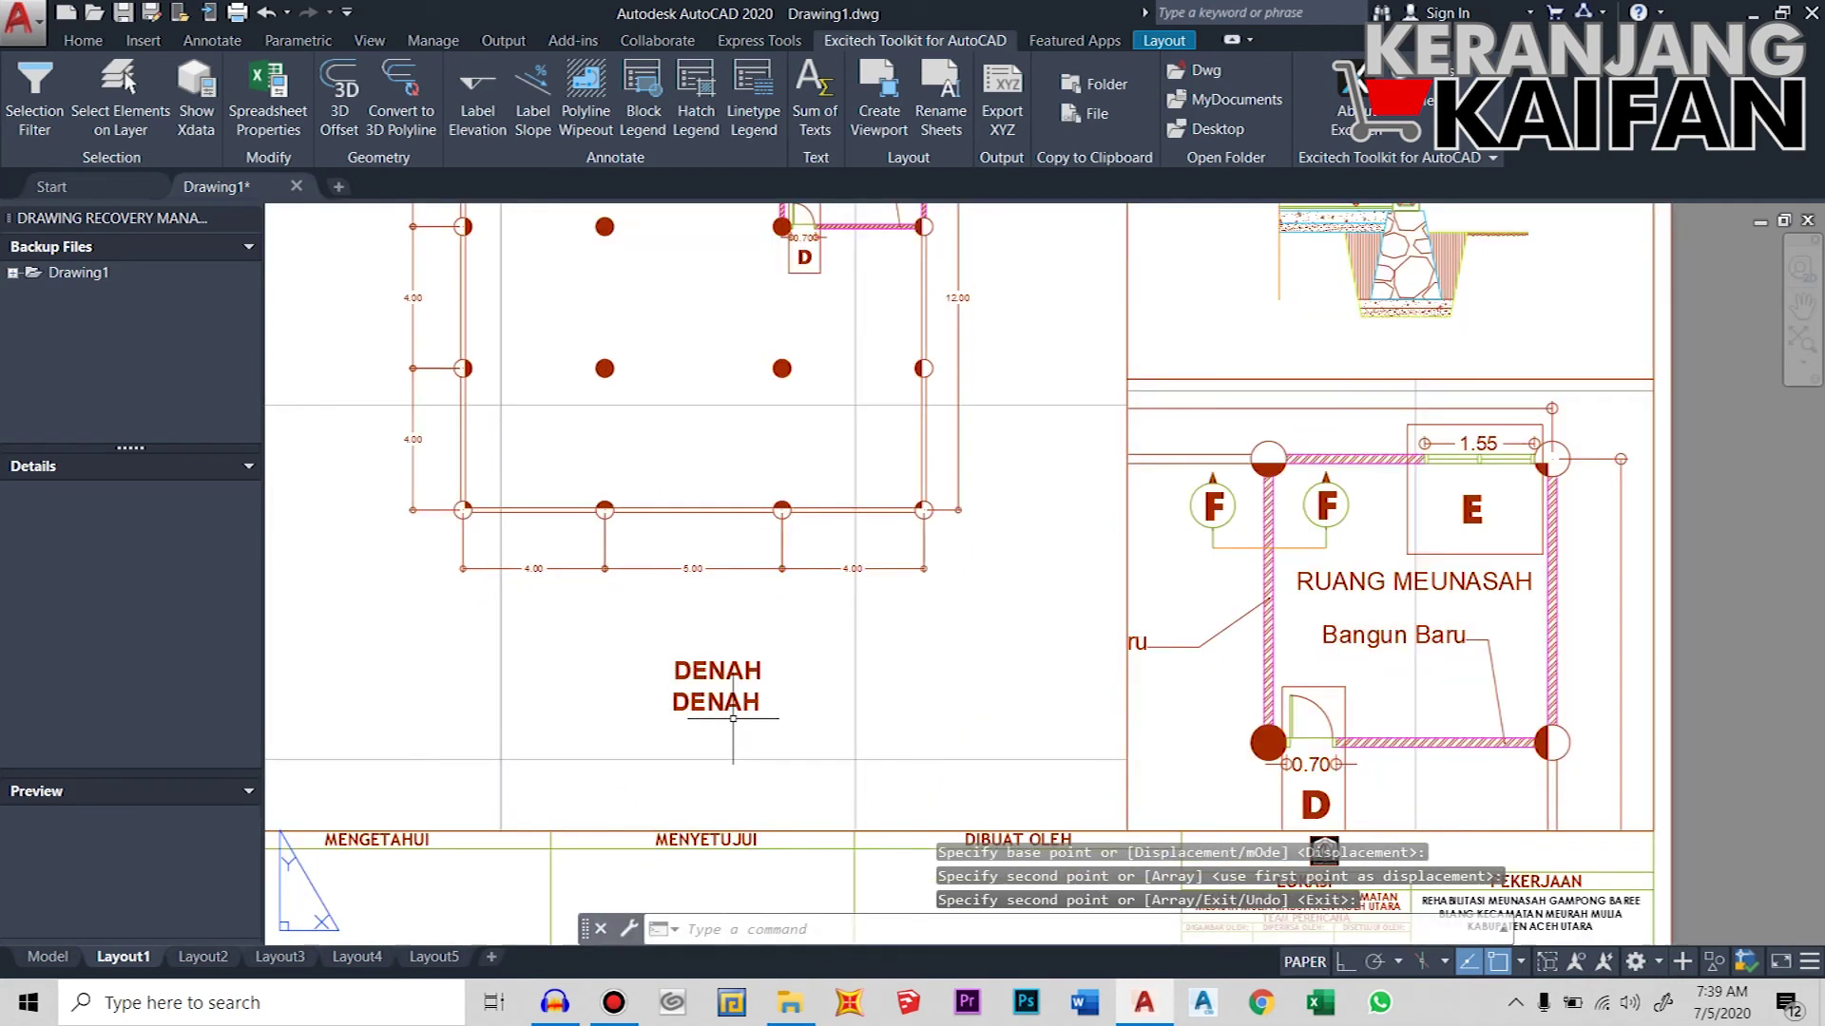
pyautogui.doubleClick(718, 703)
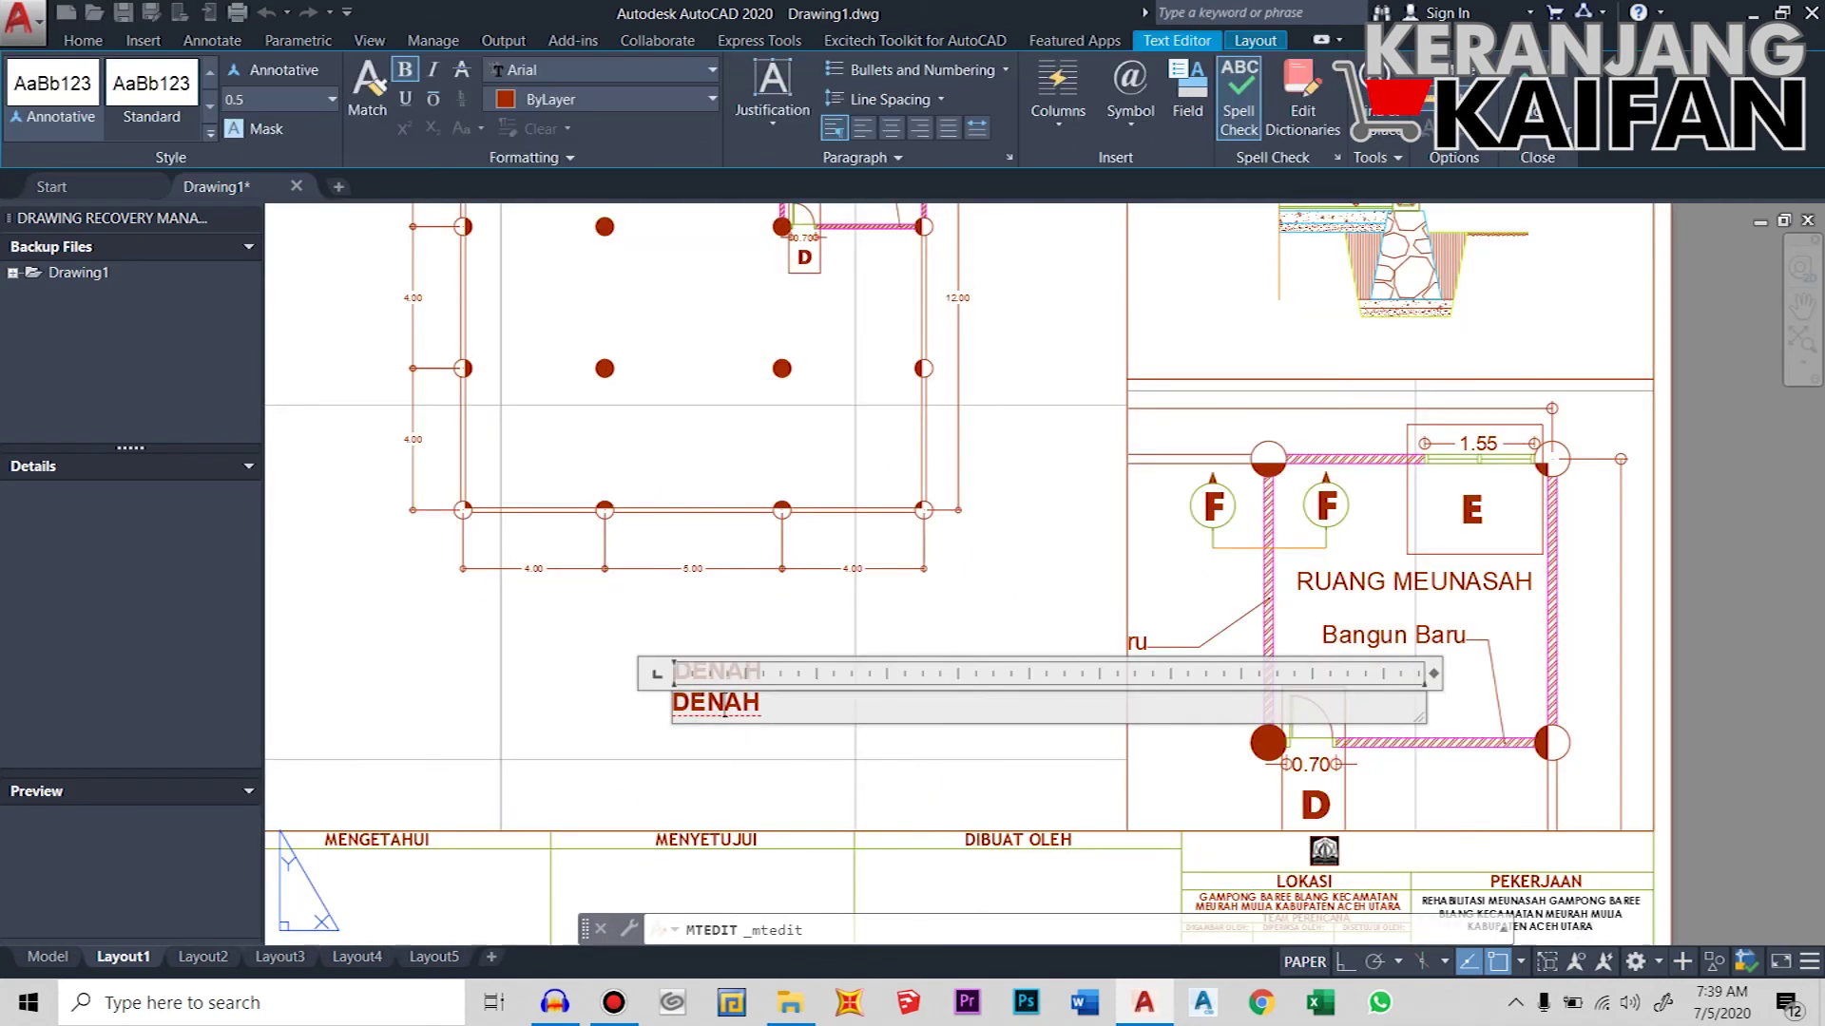
pyautogui.hotkey('ctrl', 'b')
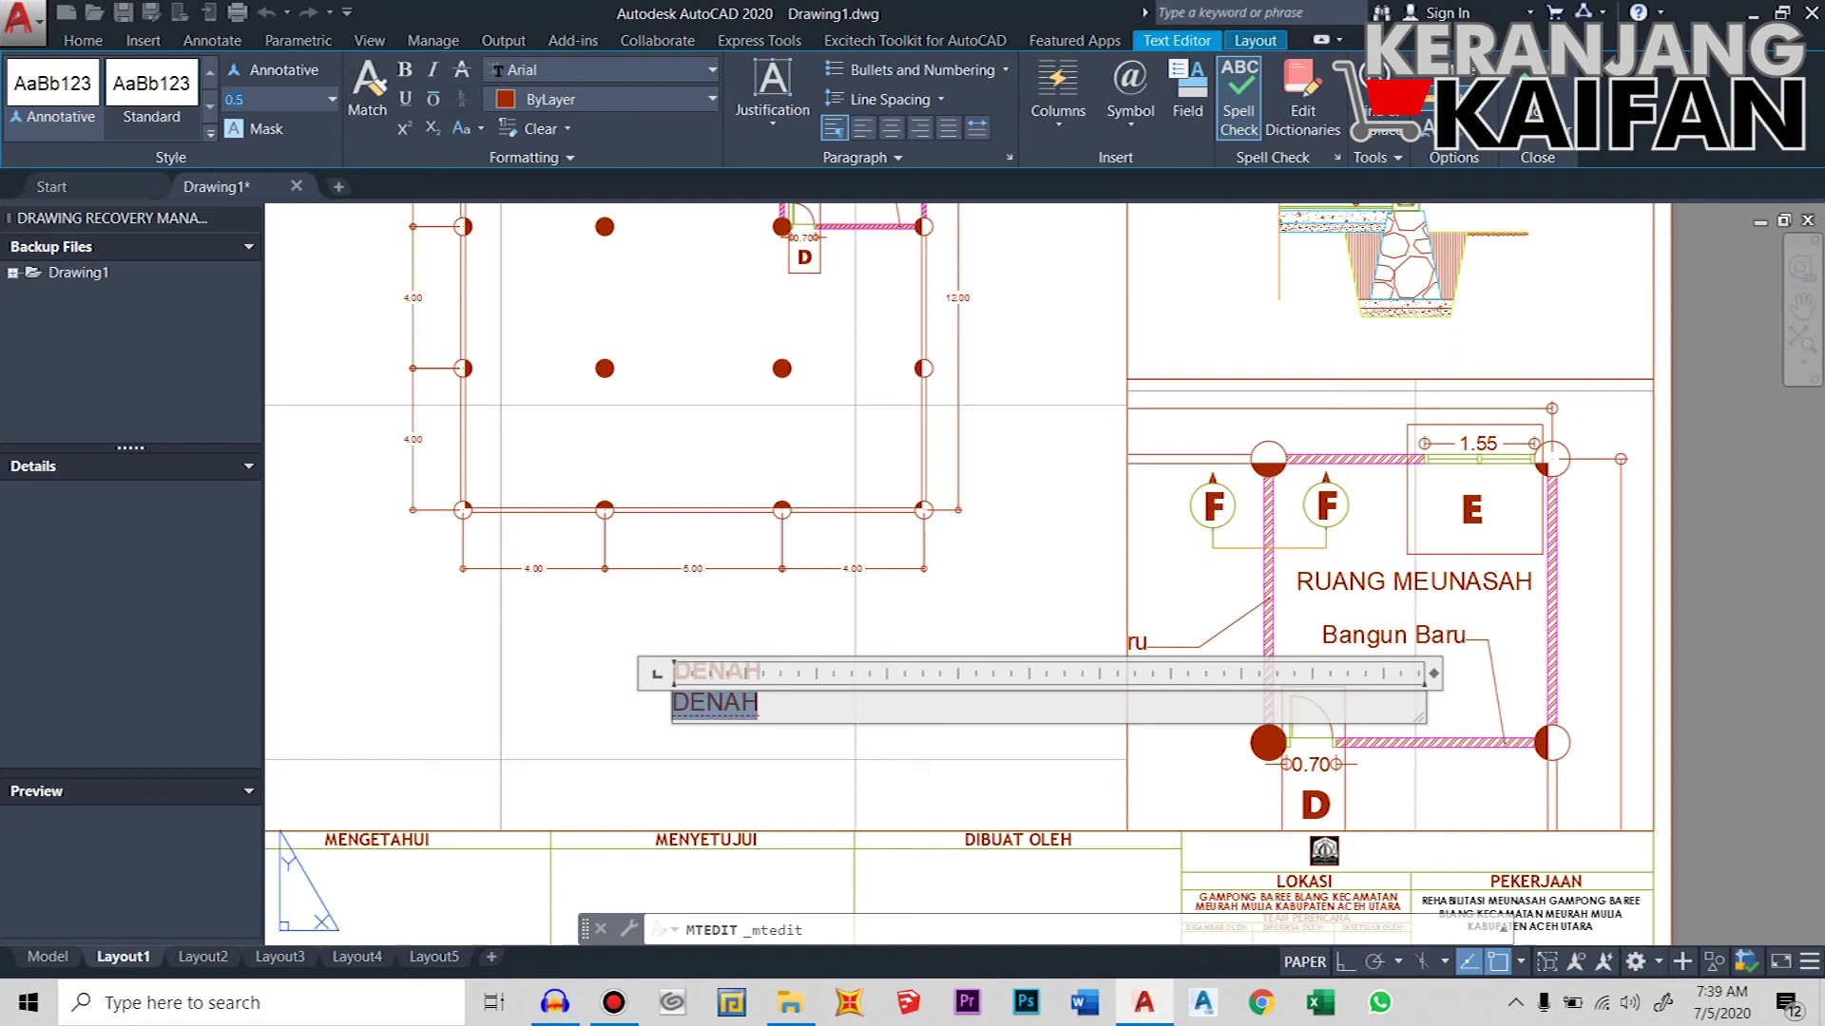
pyautogui.write('4')
pyautogui.press('Return')
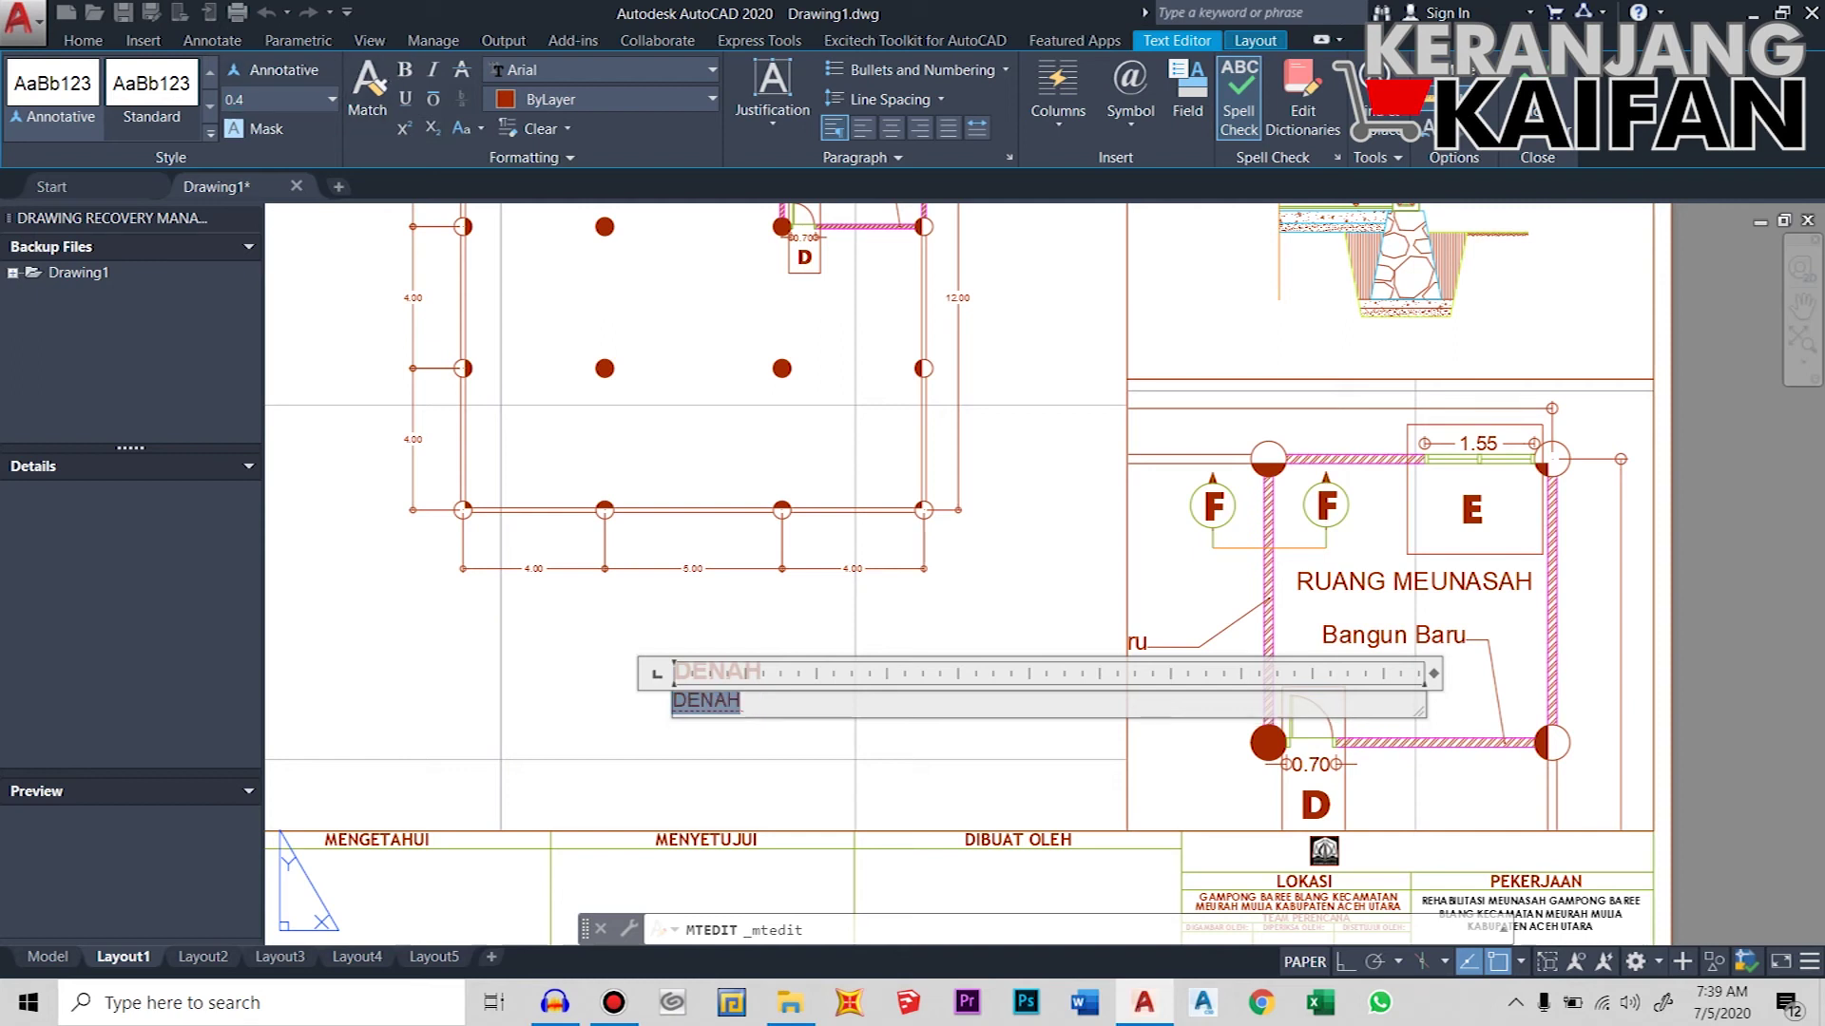
pyautogui.write('SKALA 1 : 100')
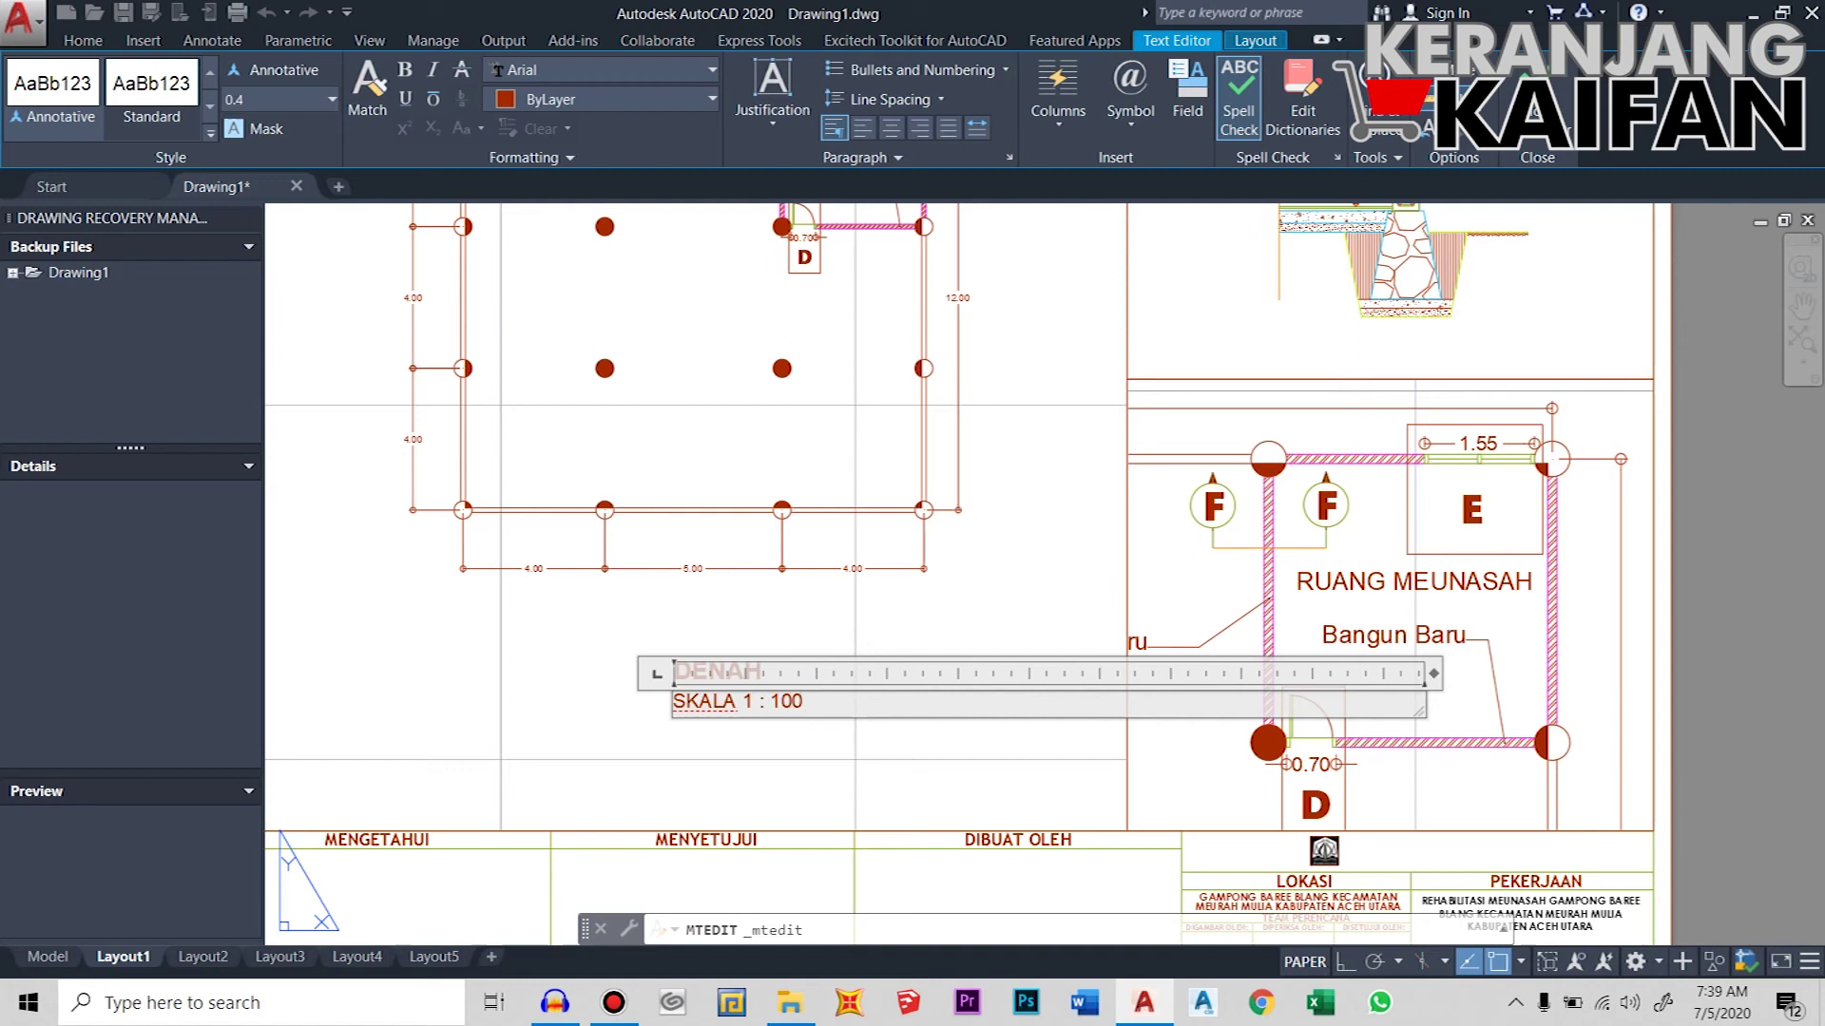
pyautogui.click(674, 756)
# - Move the SKALA 1 : 100 text horizontally so that it sits centred under the DENAH title
pyautogui.click(733, 704)
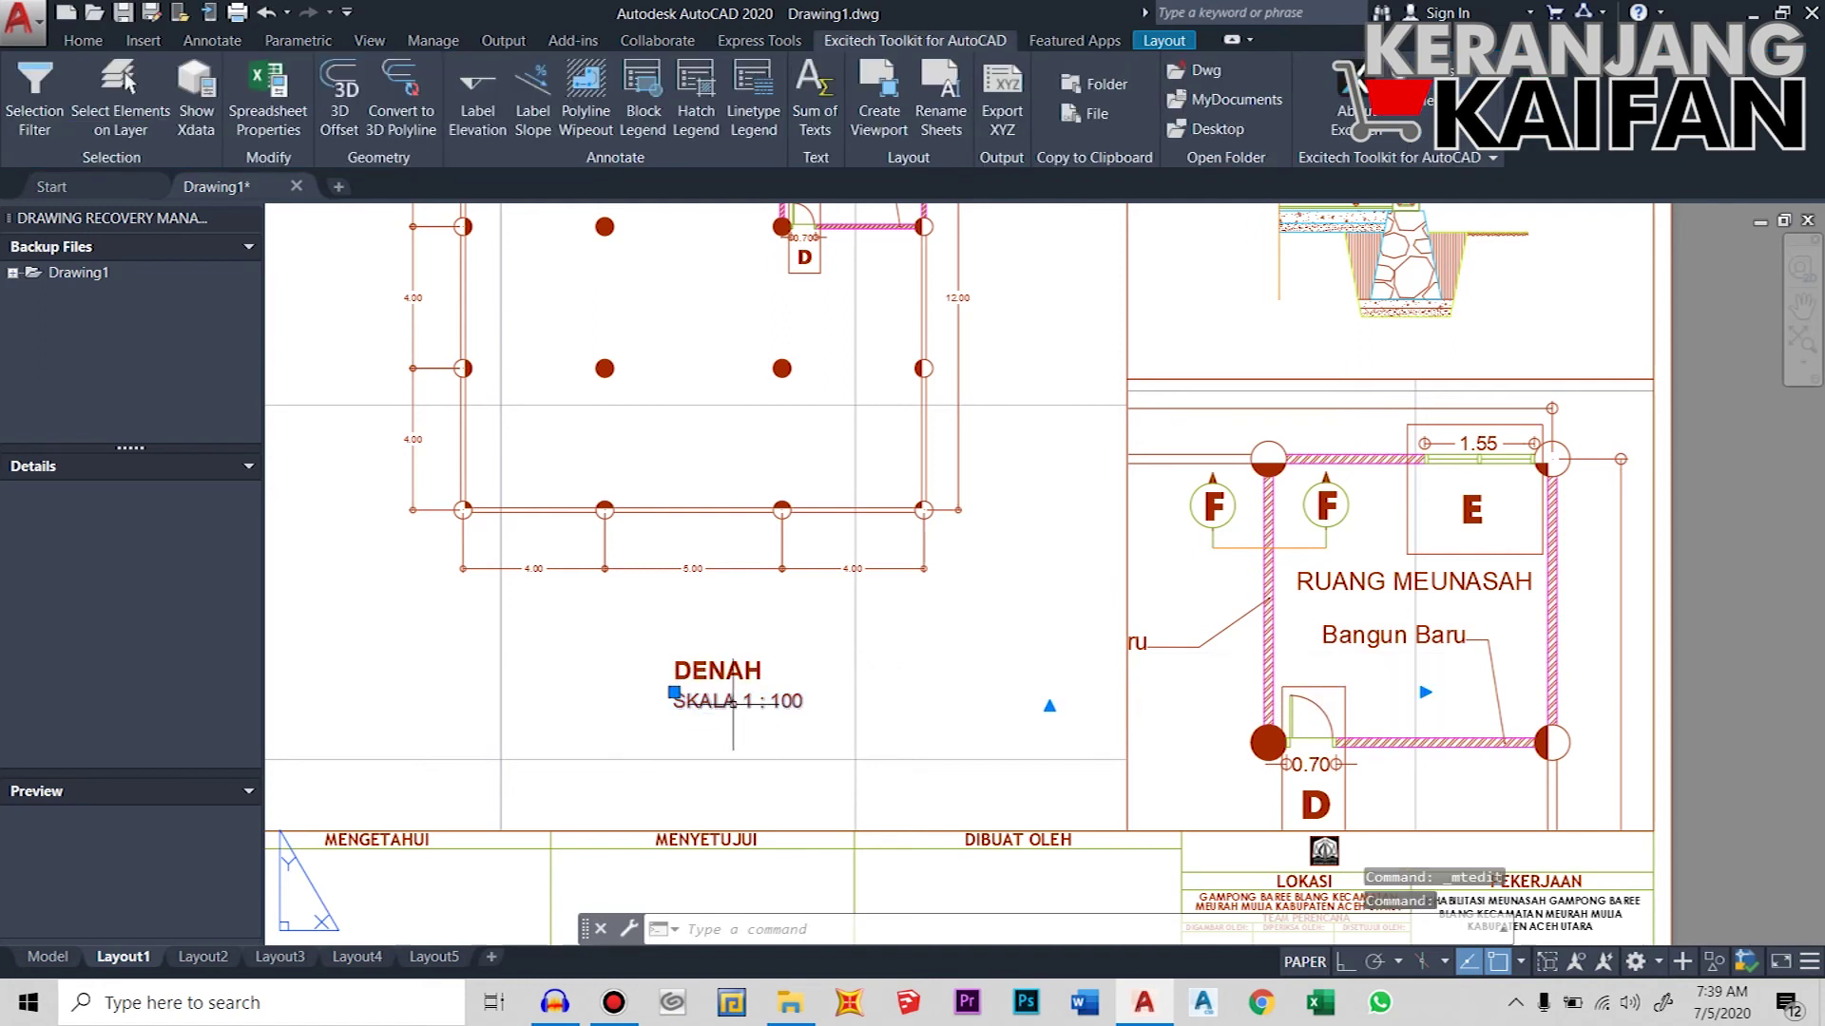
pyautogui.write('m')
pyautogui.press('space')
pyautogui.click(734, 704)
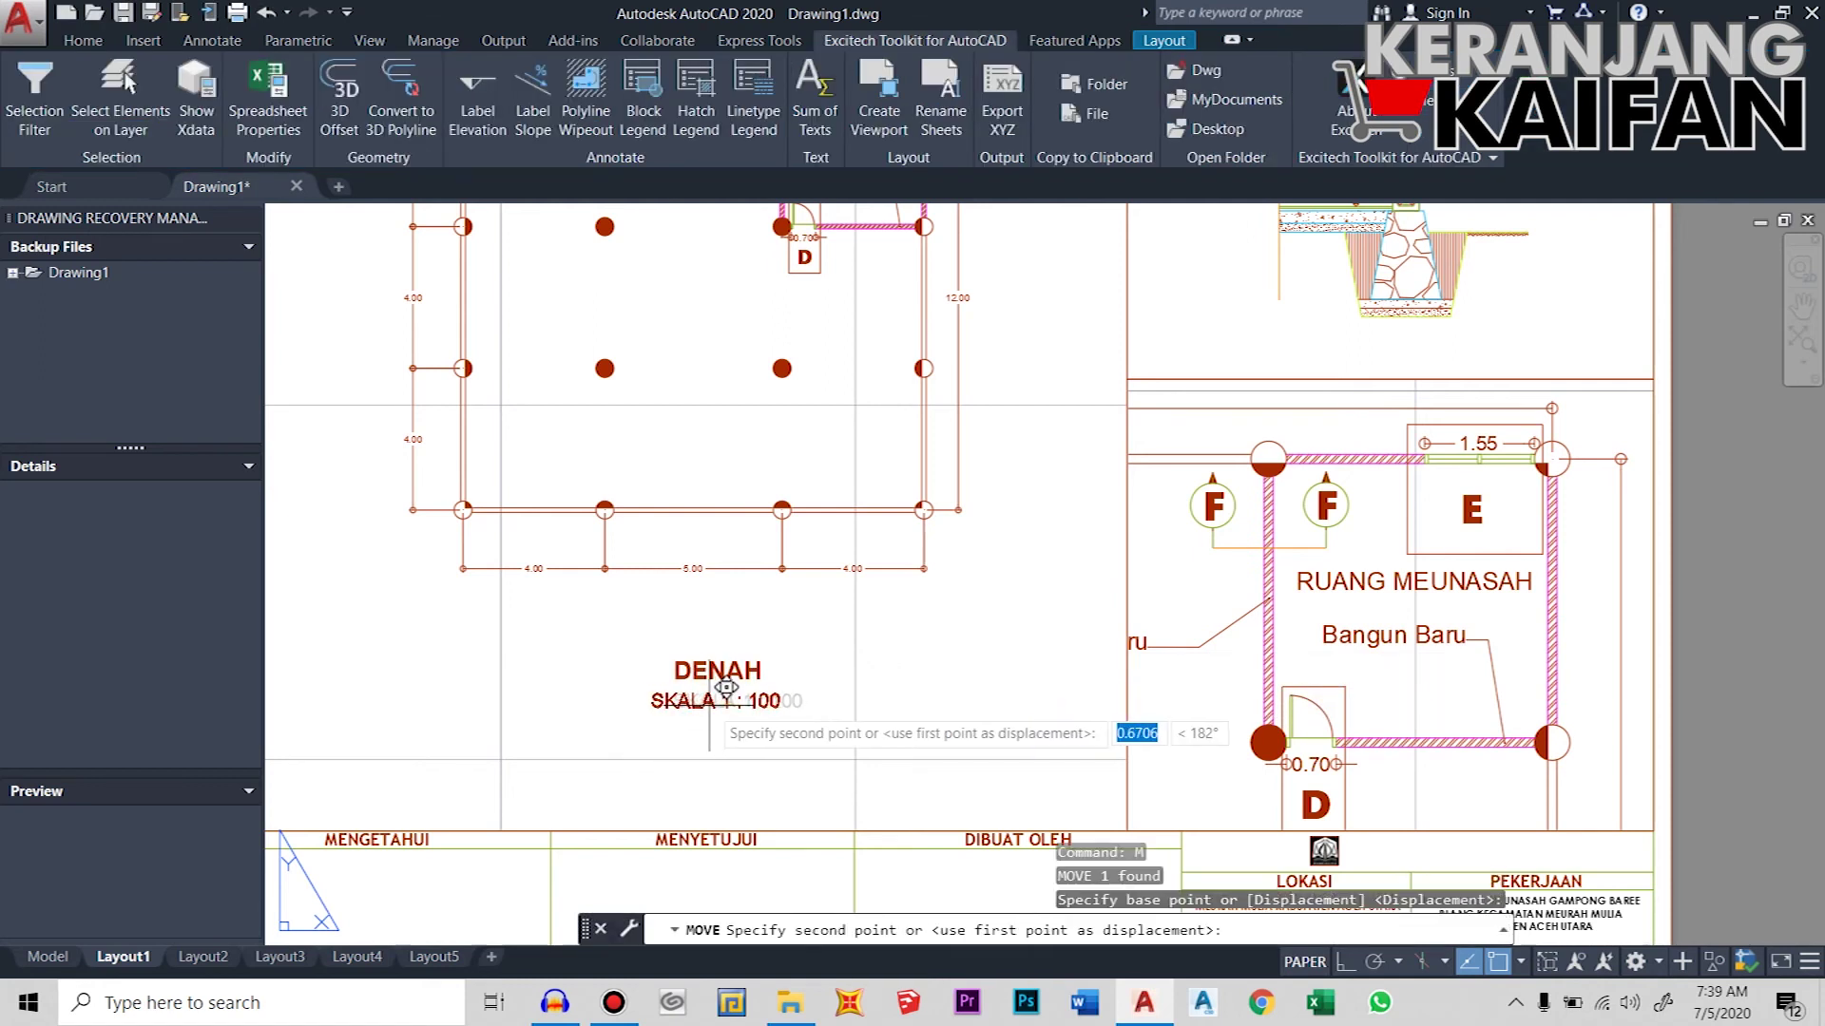
pyautogui.click(710, 705)
# - Draw a horizontal line between DENAH and SKALA 1 : 100, extending slightly past the text on both sides
pyautogui.write('l')
pyautogui.press('space')
pyautogui.click(617, 684)
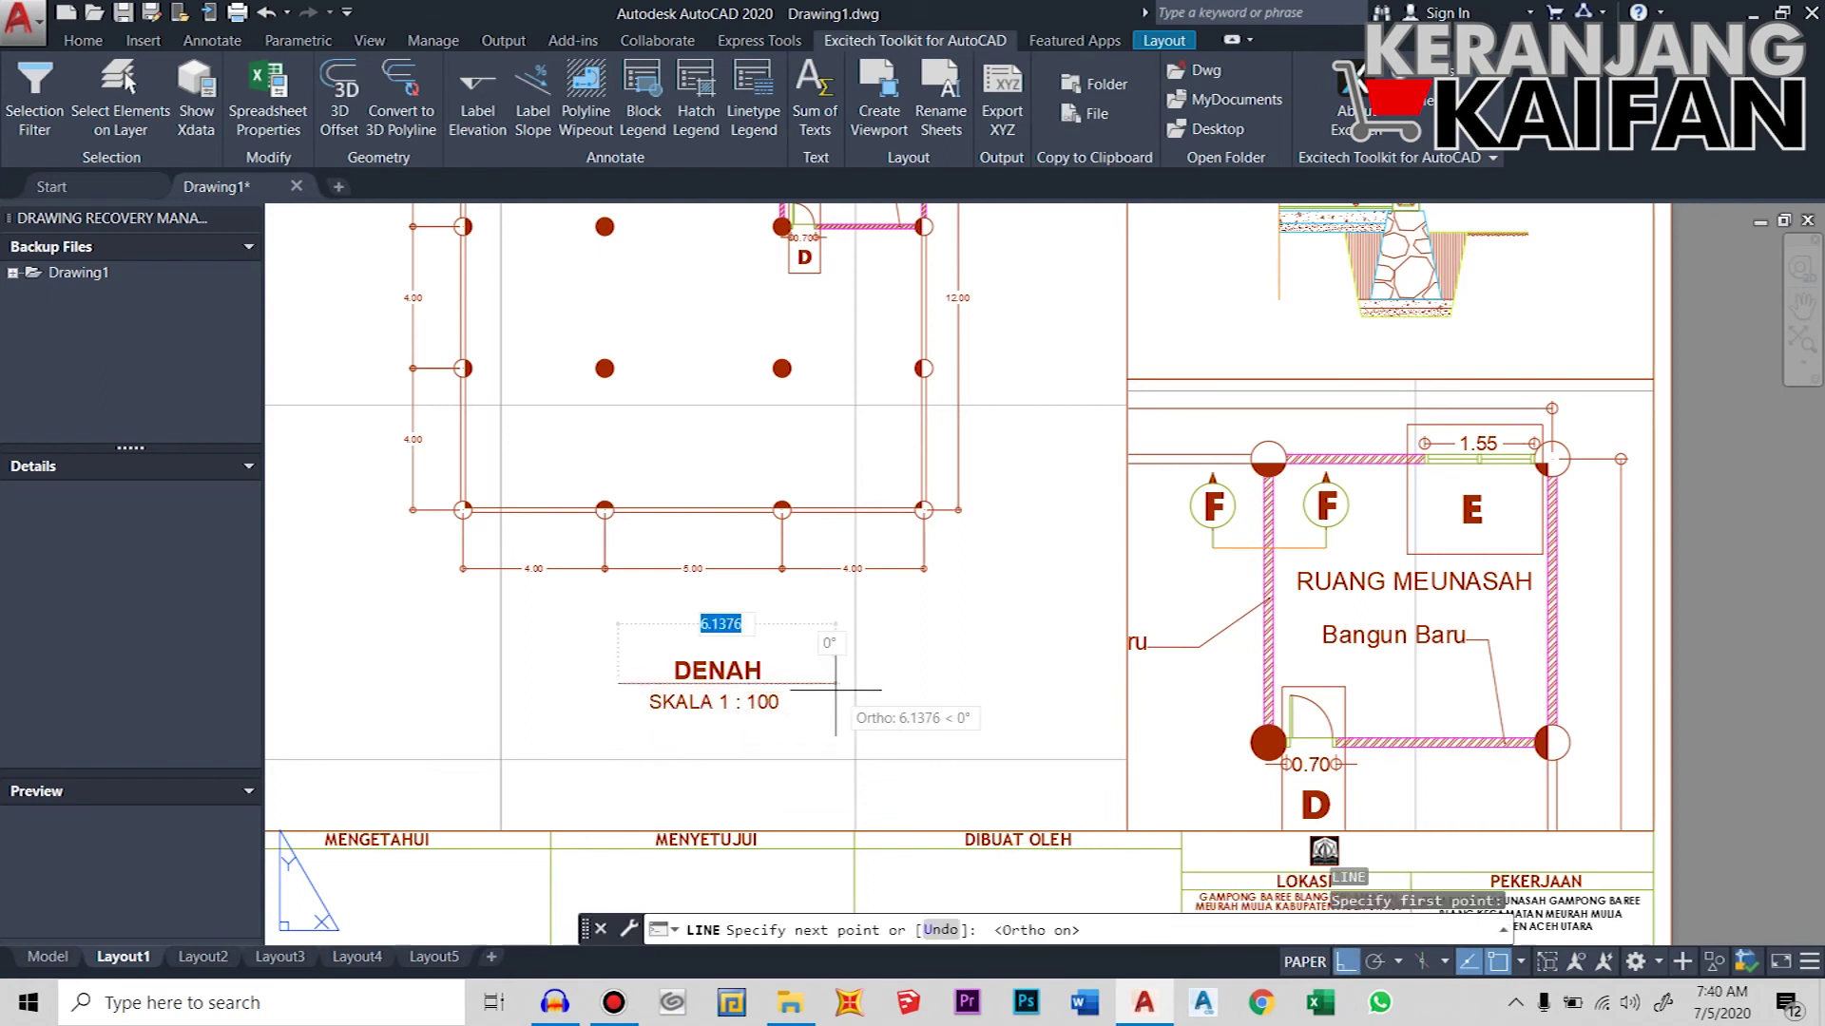
pyautogui.press('F8')
pyautogui.click(803, 684)
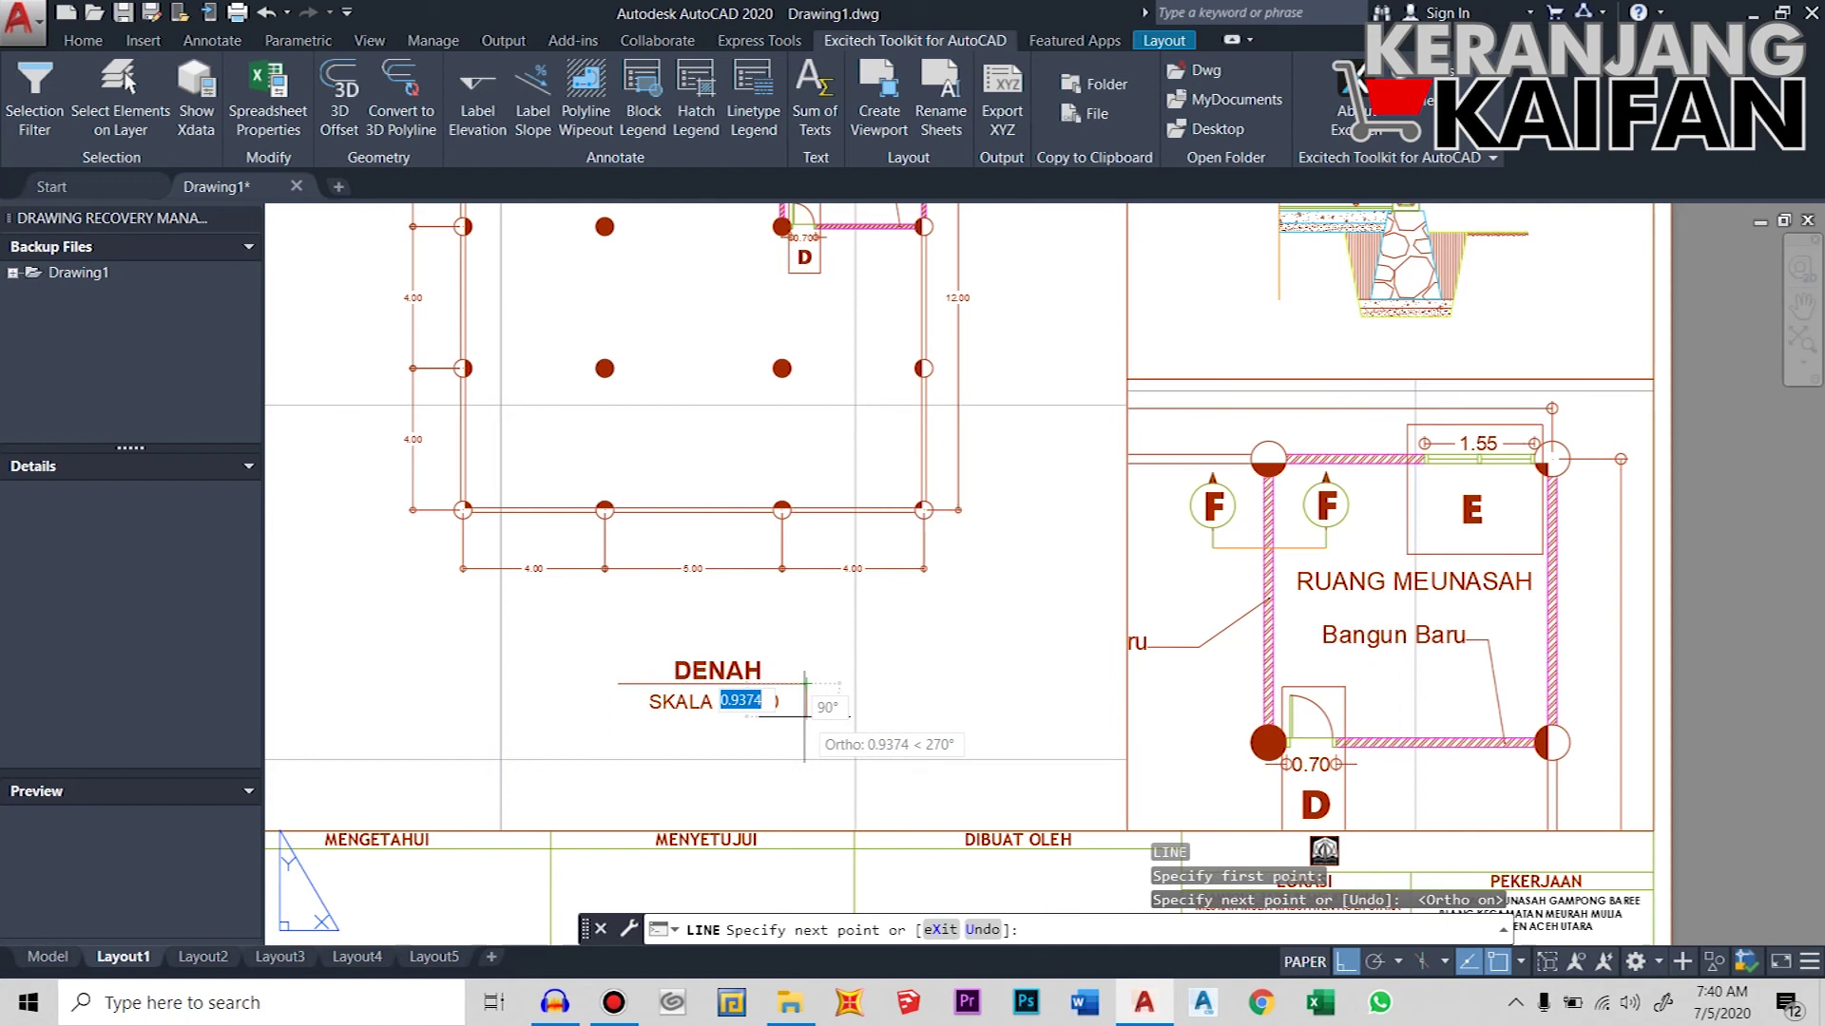
pyautogui.press('space')
# - Copy the DENAH title, its line and its scale text to just below the foundation section in the upper viewport
pyautogui.scroll(-2, 703, 655)
pyautogui.click(635, 642)
pyautogui.click(815, 759)
pyautogui.write('co')
pyautogui.press('space')
pyautogui.click(781, 671)
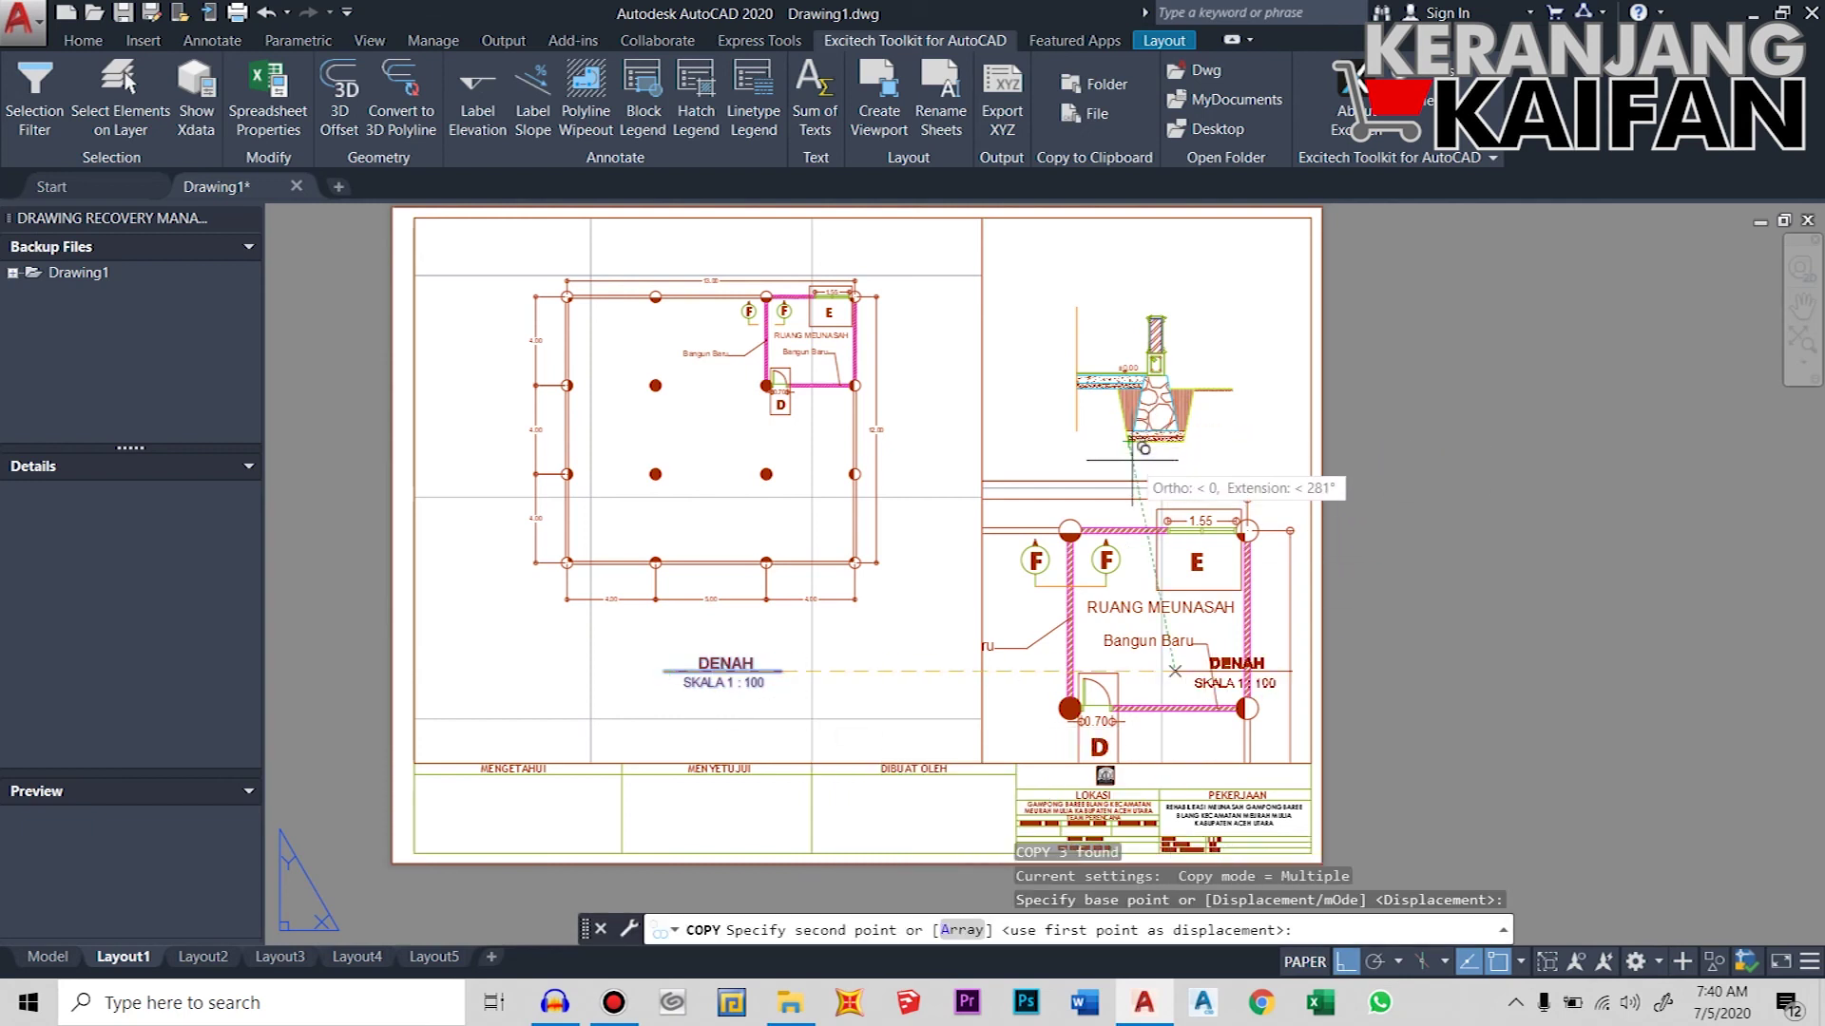
pyautogui.press('F8')
pyautogui.scroll(2, 1144, 448)
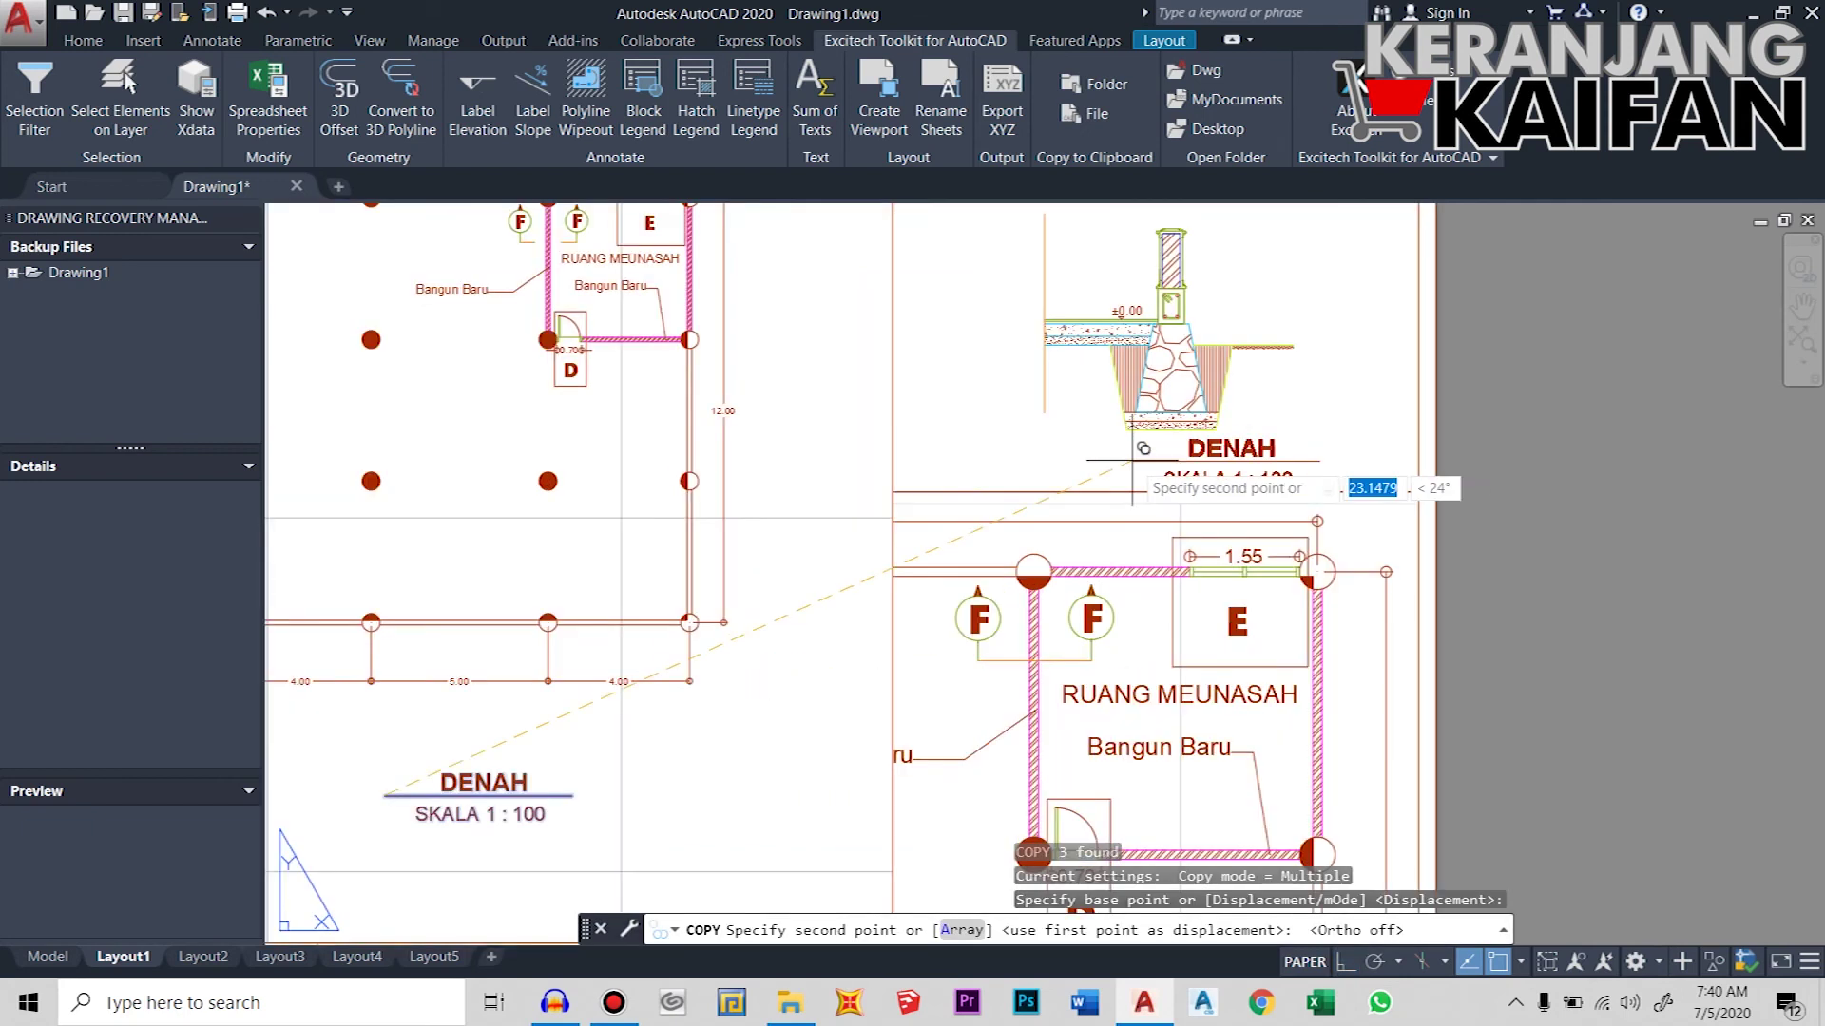
pyautogui.click(1077, 440)
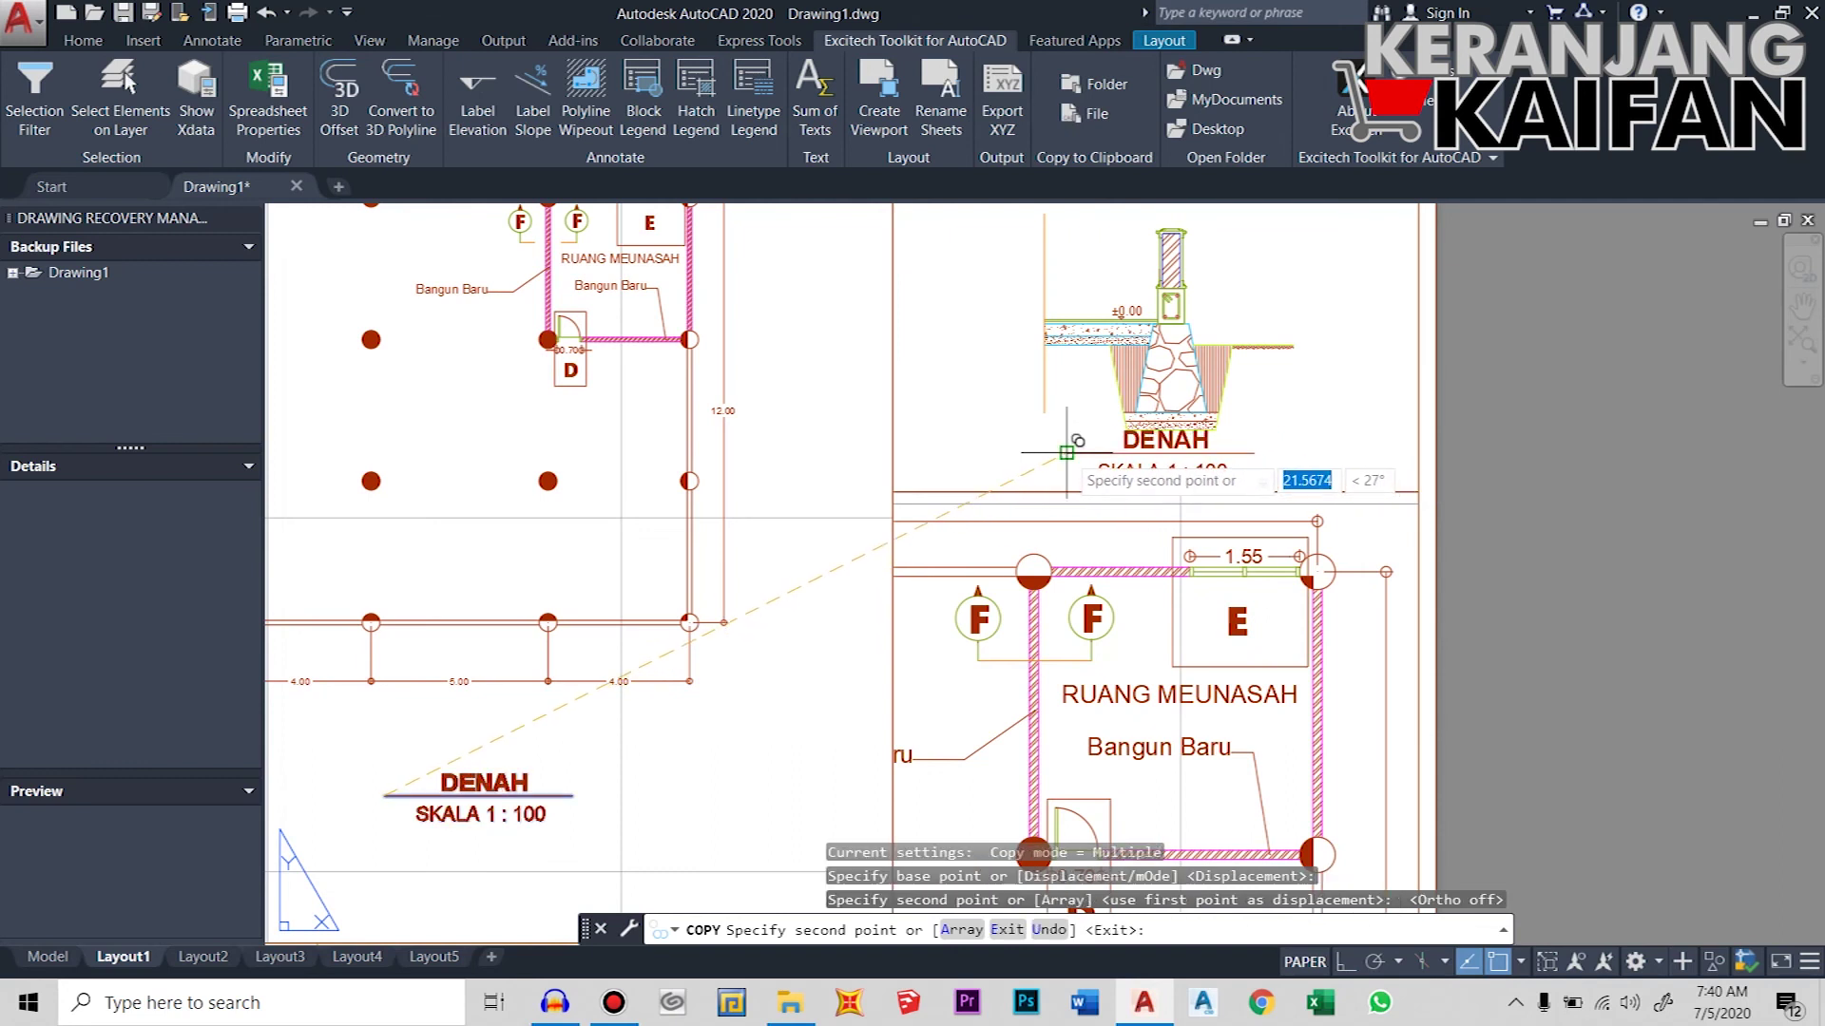
pyautogui.press('Return')
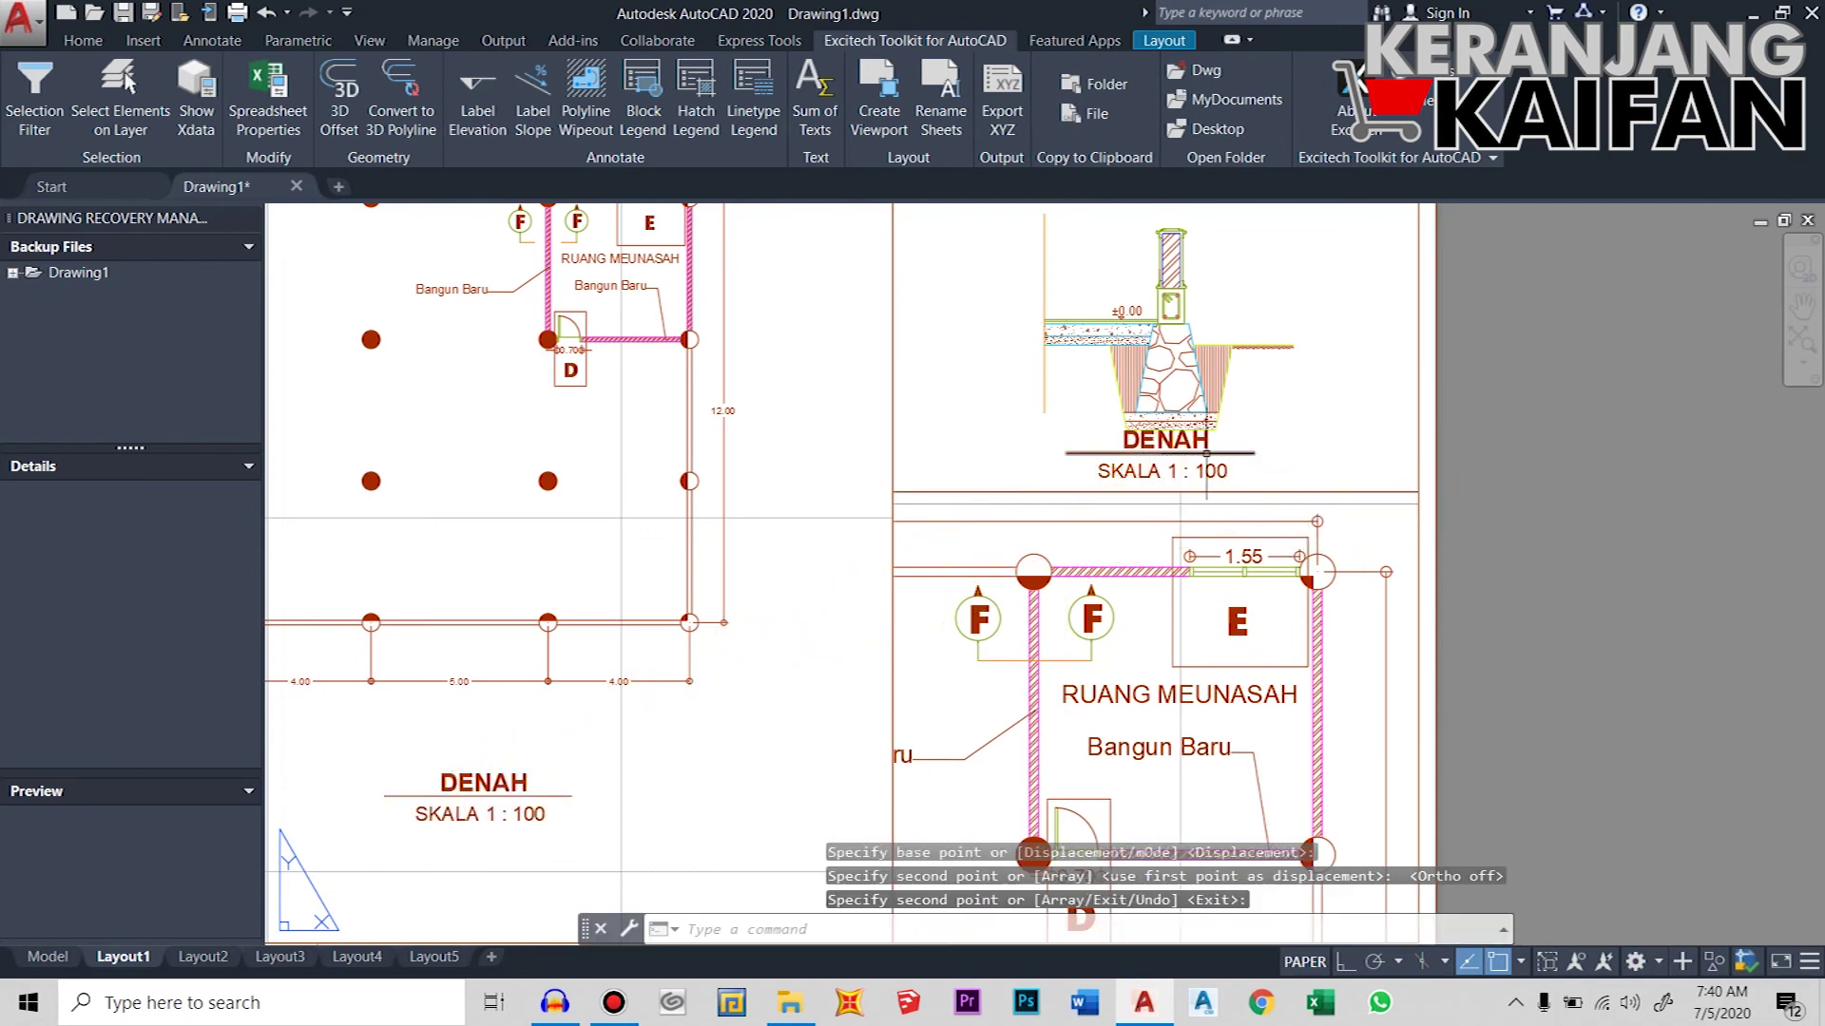
# - Change the copied title under the foundation section to POT. PONDASI
pyautogui.doubleClick(1165, 440)
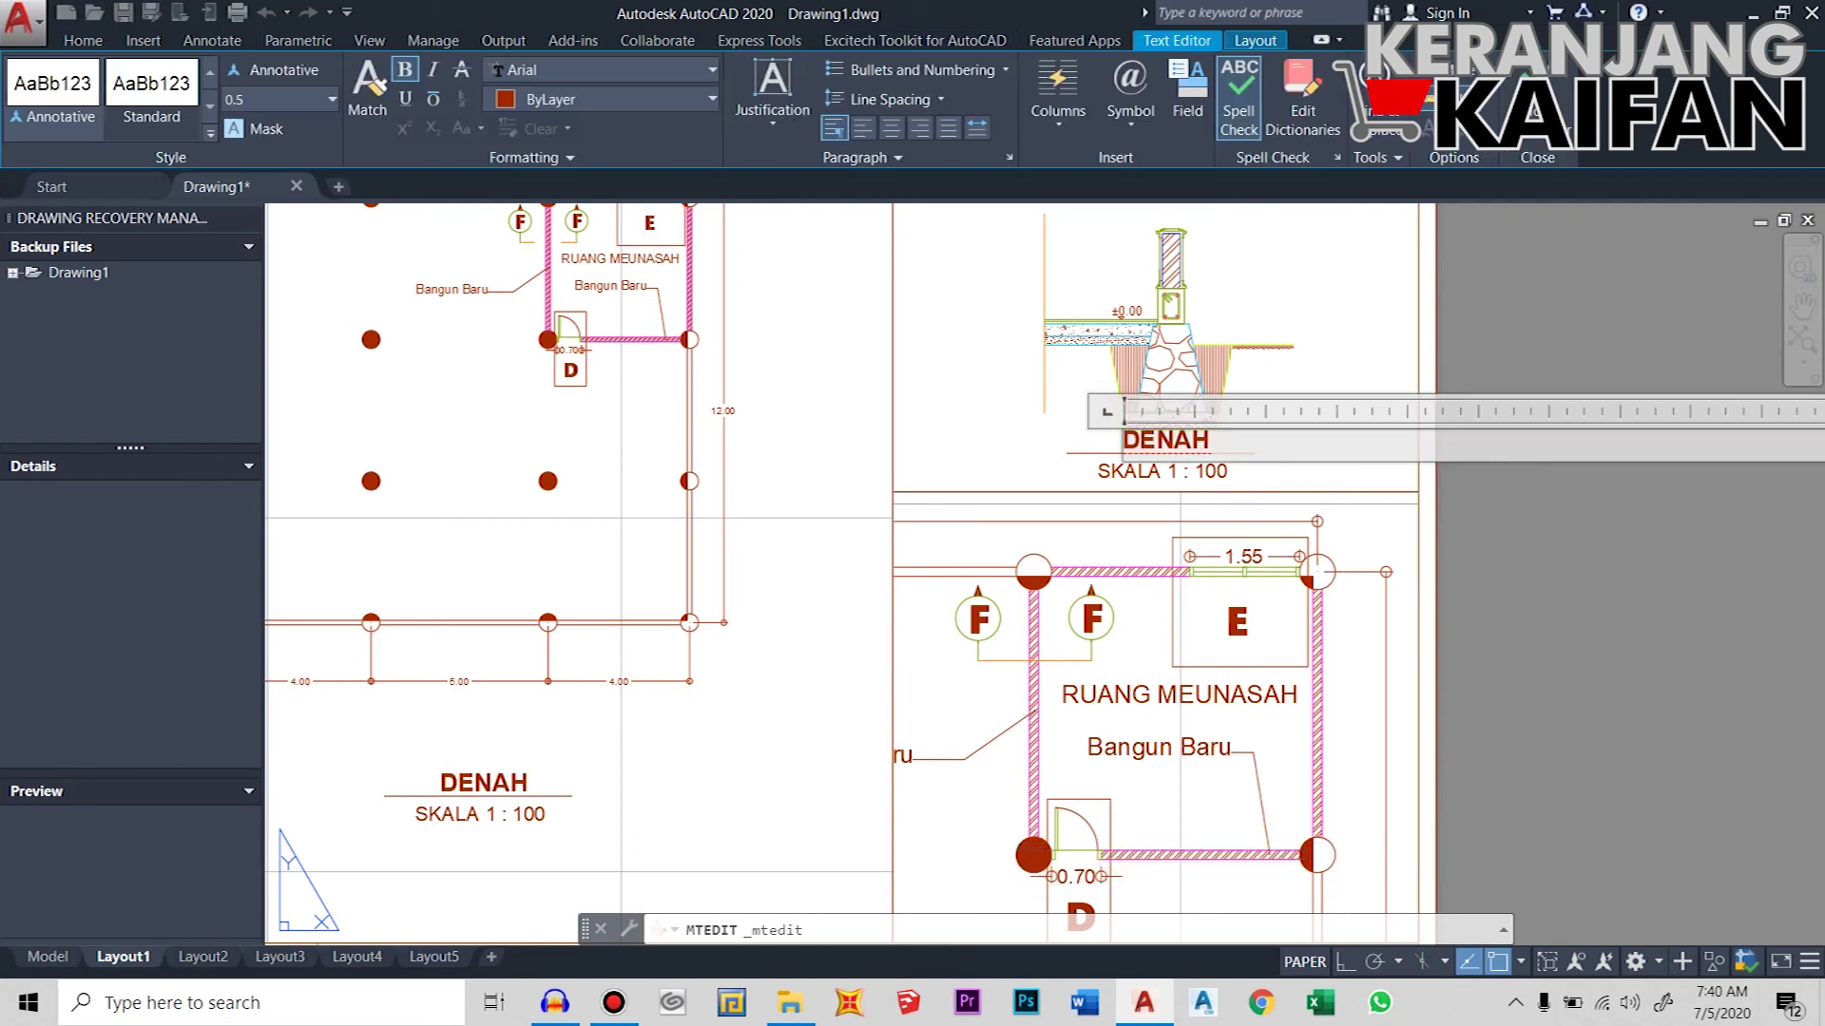
pyautogui.write('POT. PONDASI')
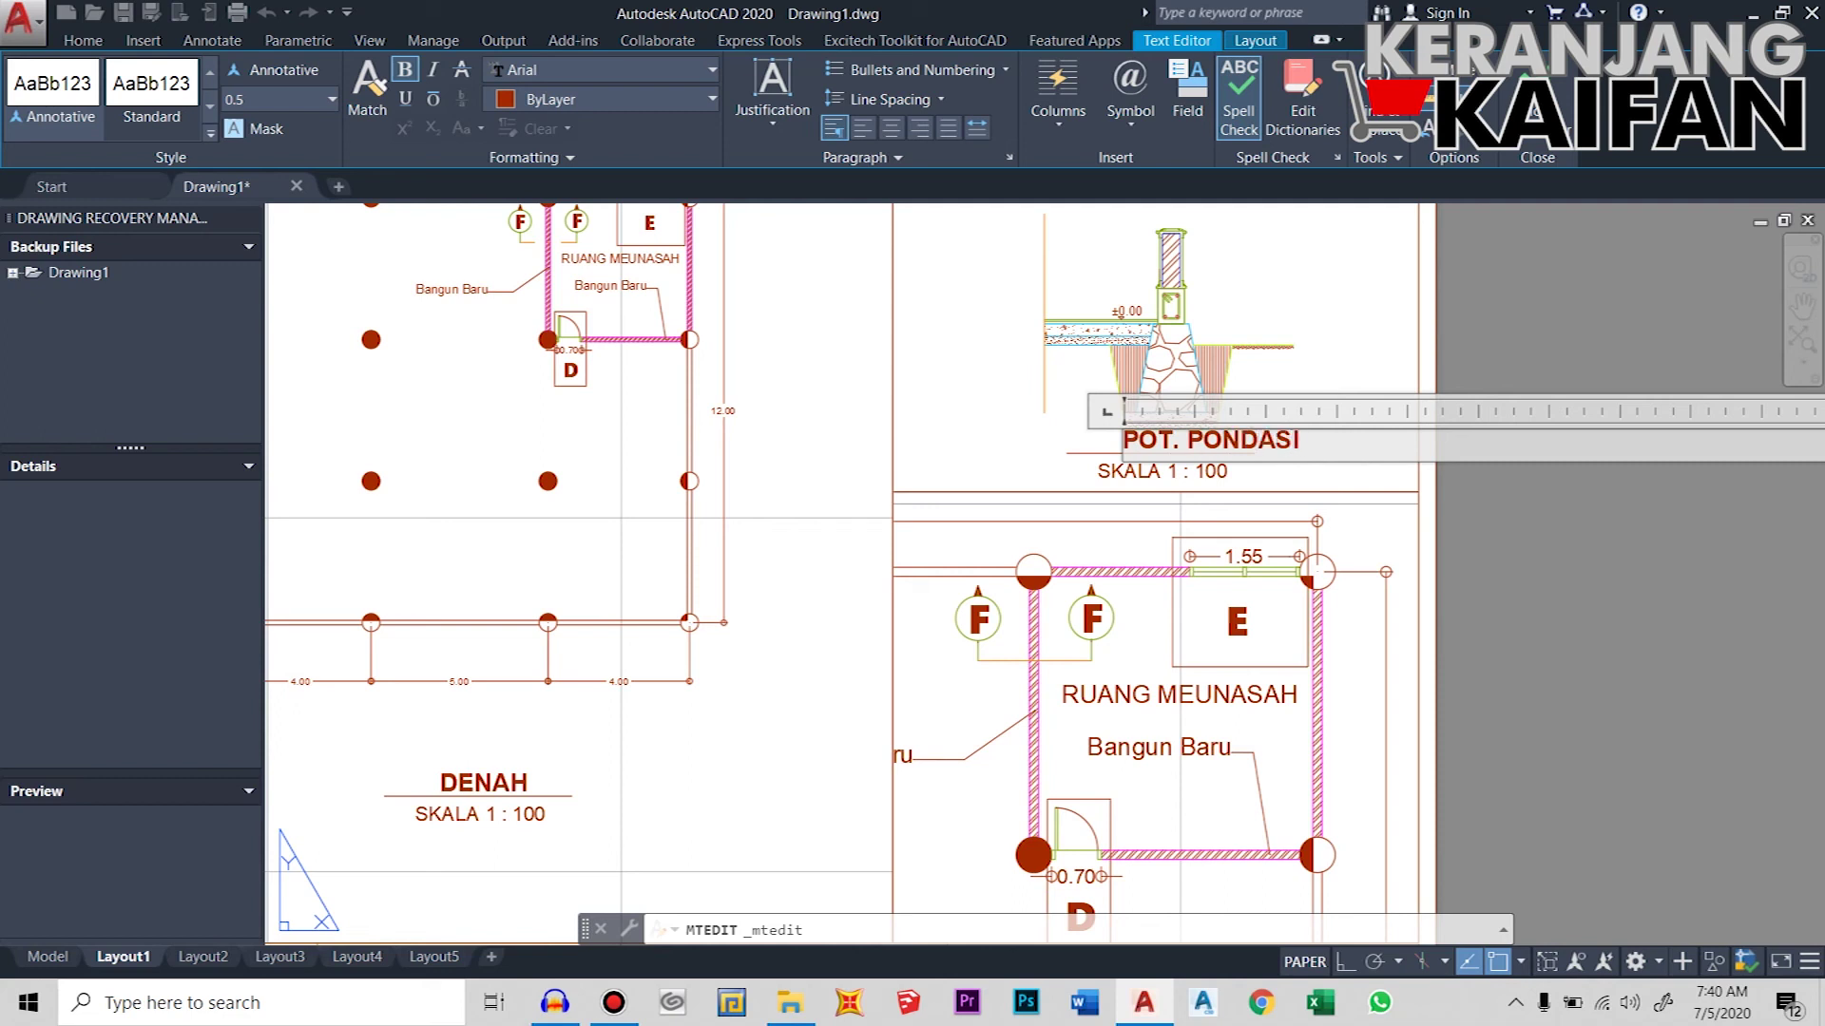
pyautogui.click(1313, 507)
# - Move the POT. PONDASI title horizontally over its line, with object snap off and ortho on
pyautogui.click(1235, 440)
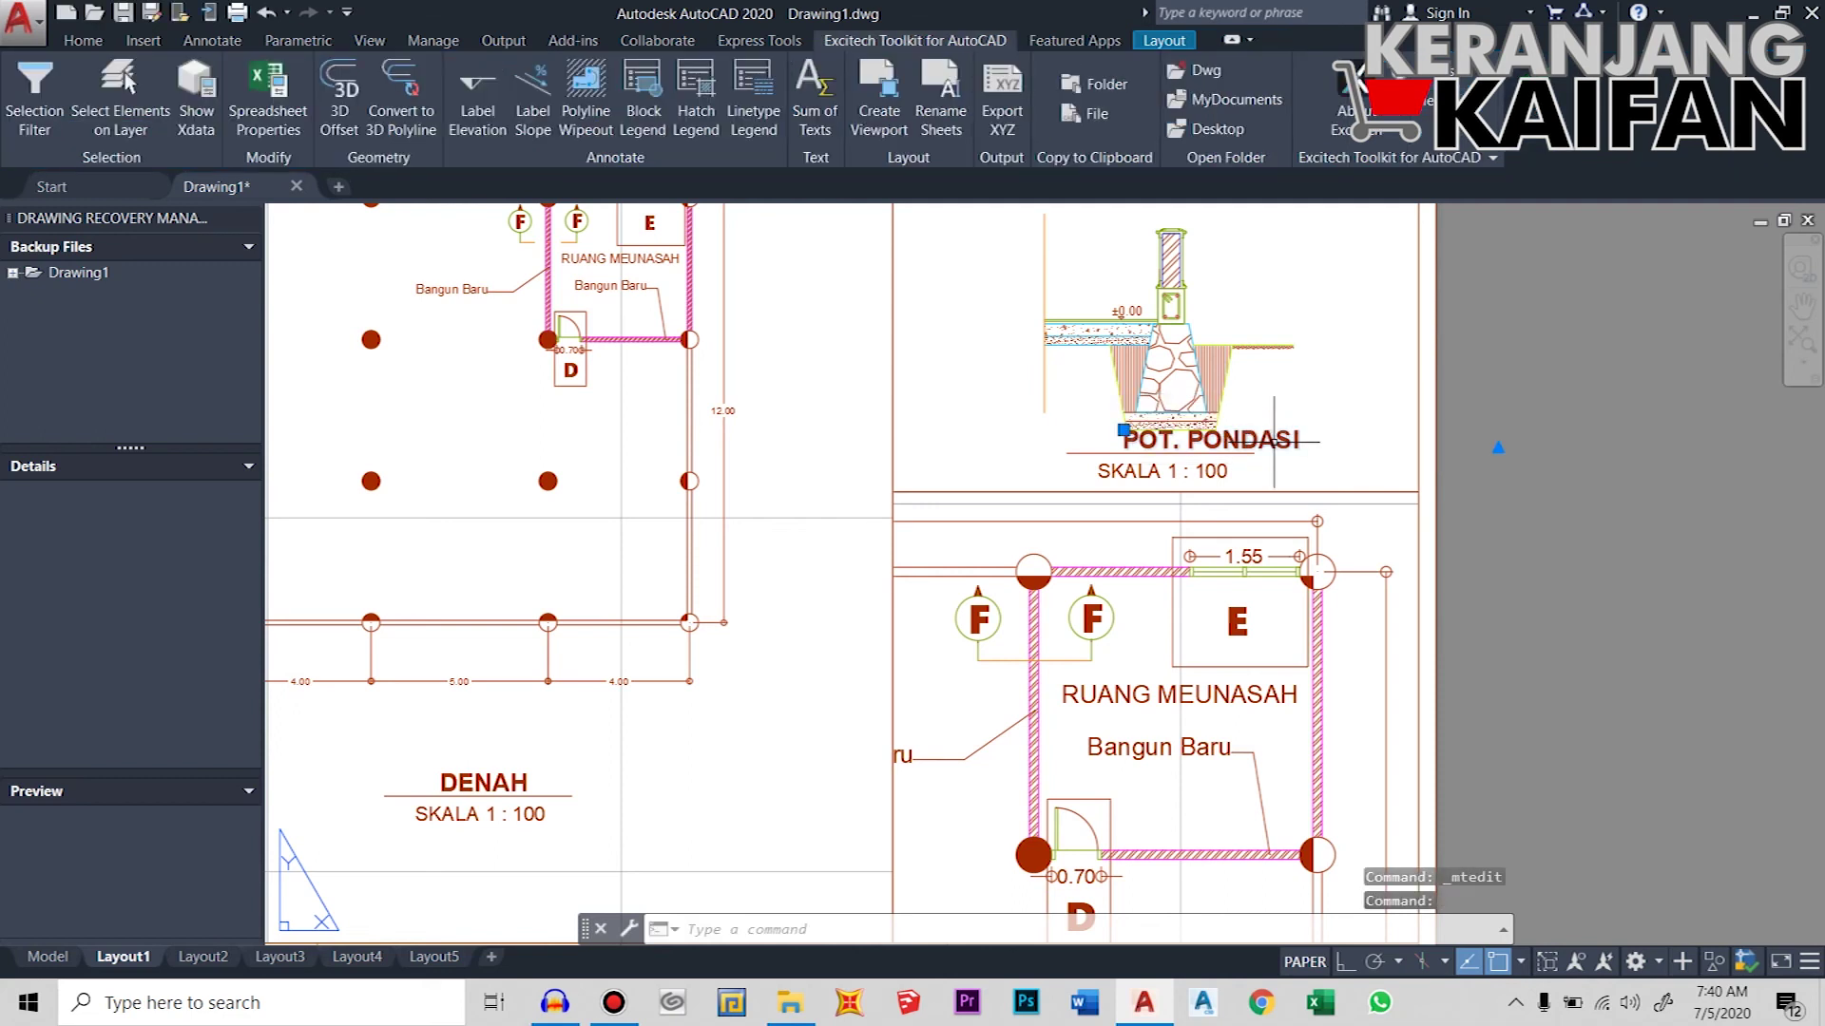
pyautogui.press('m')
pyautogui.press('Return')
pyautogui.click(1274, 440)
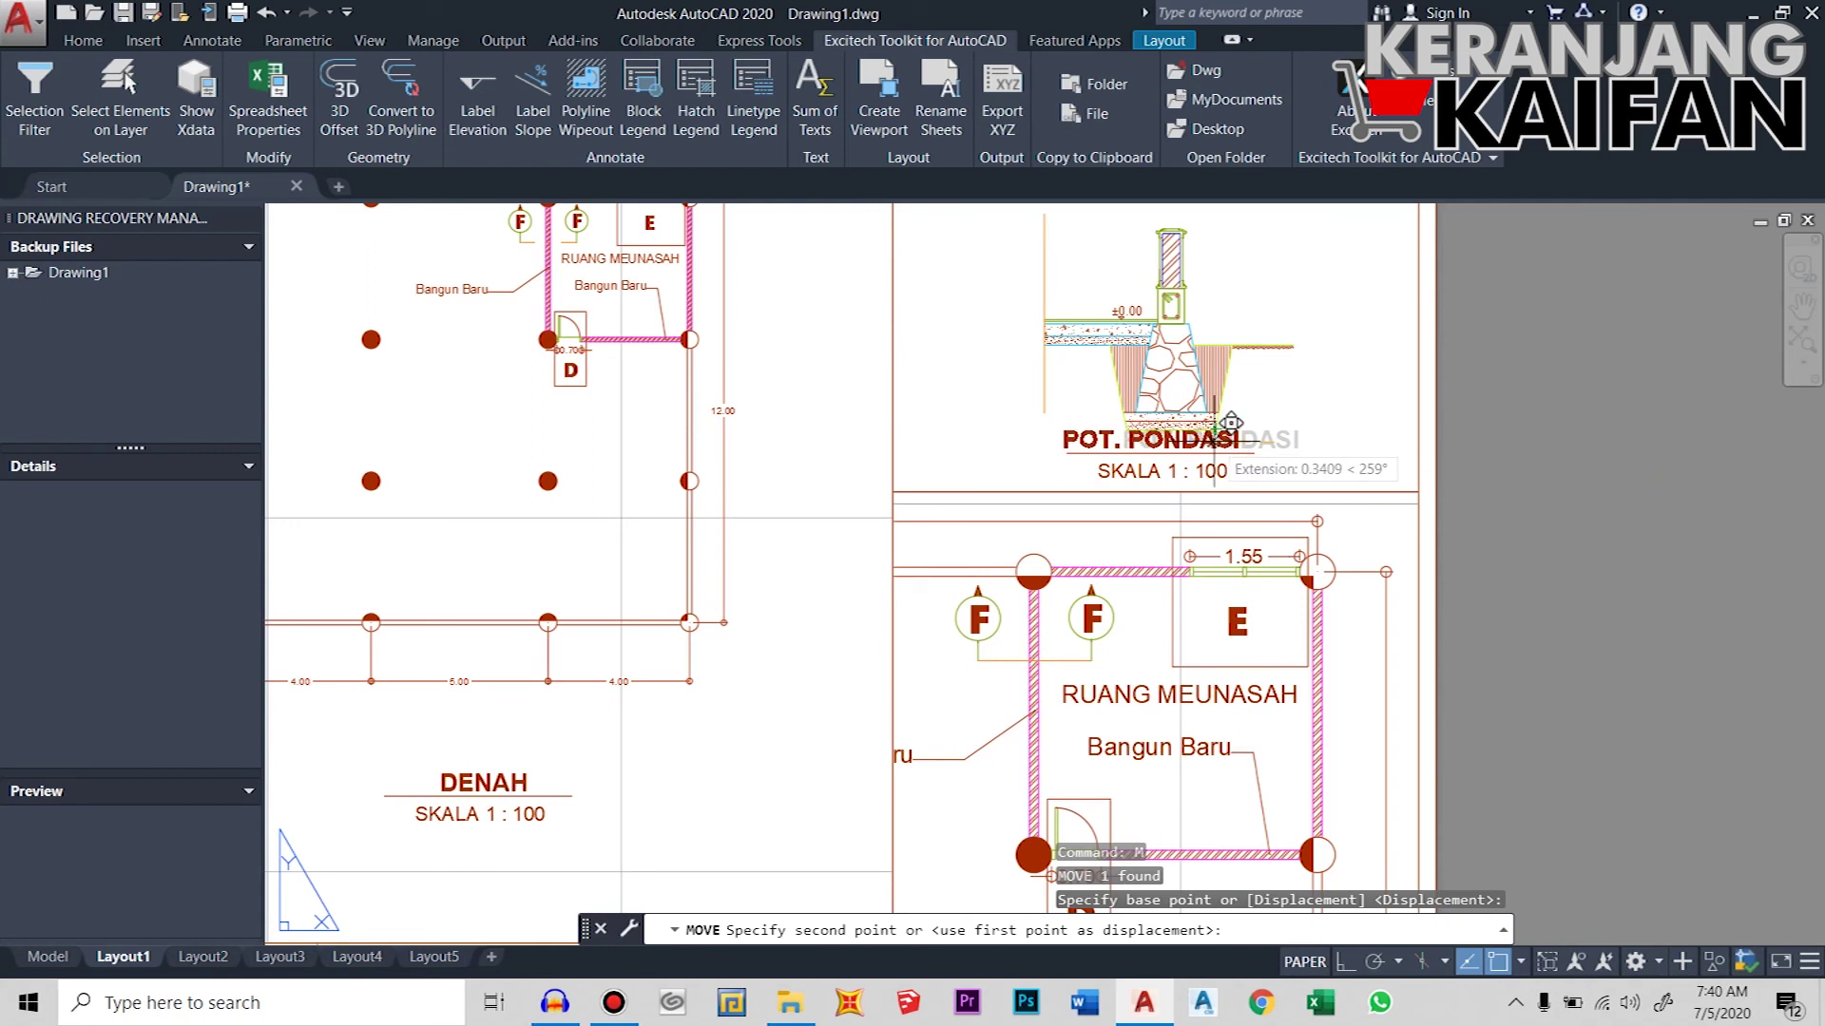
pyautogui.press('F3')
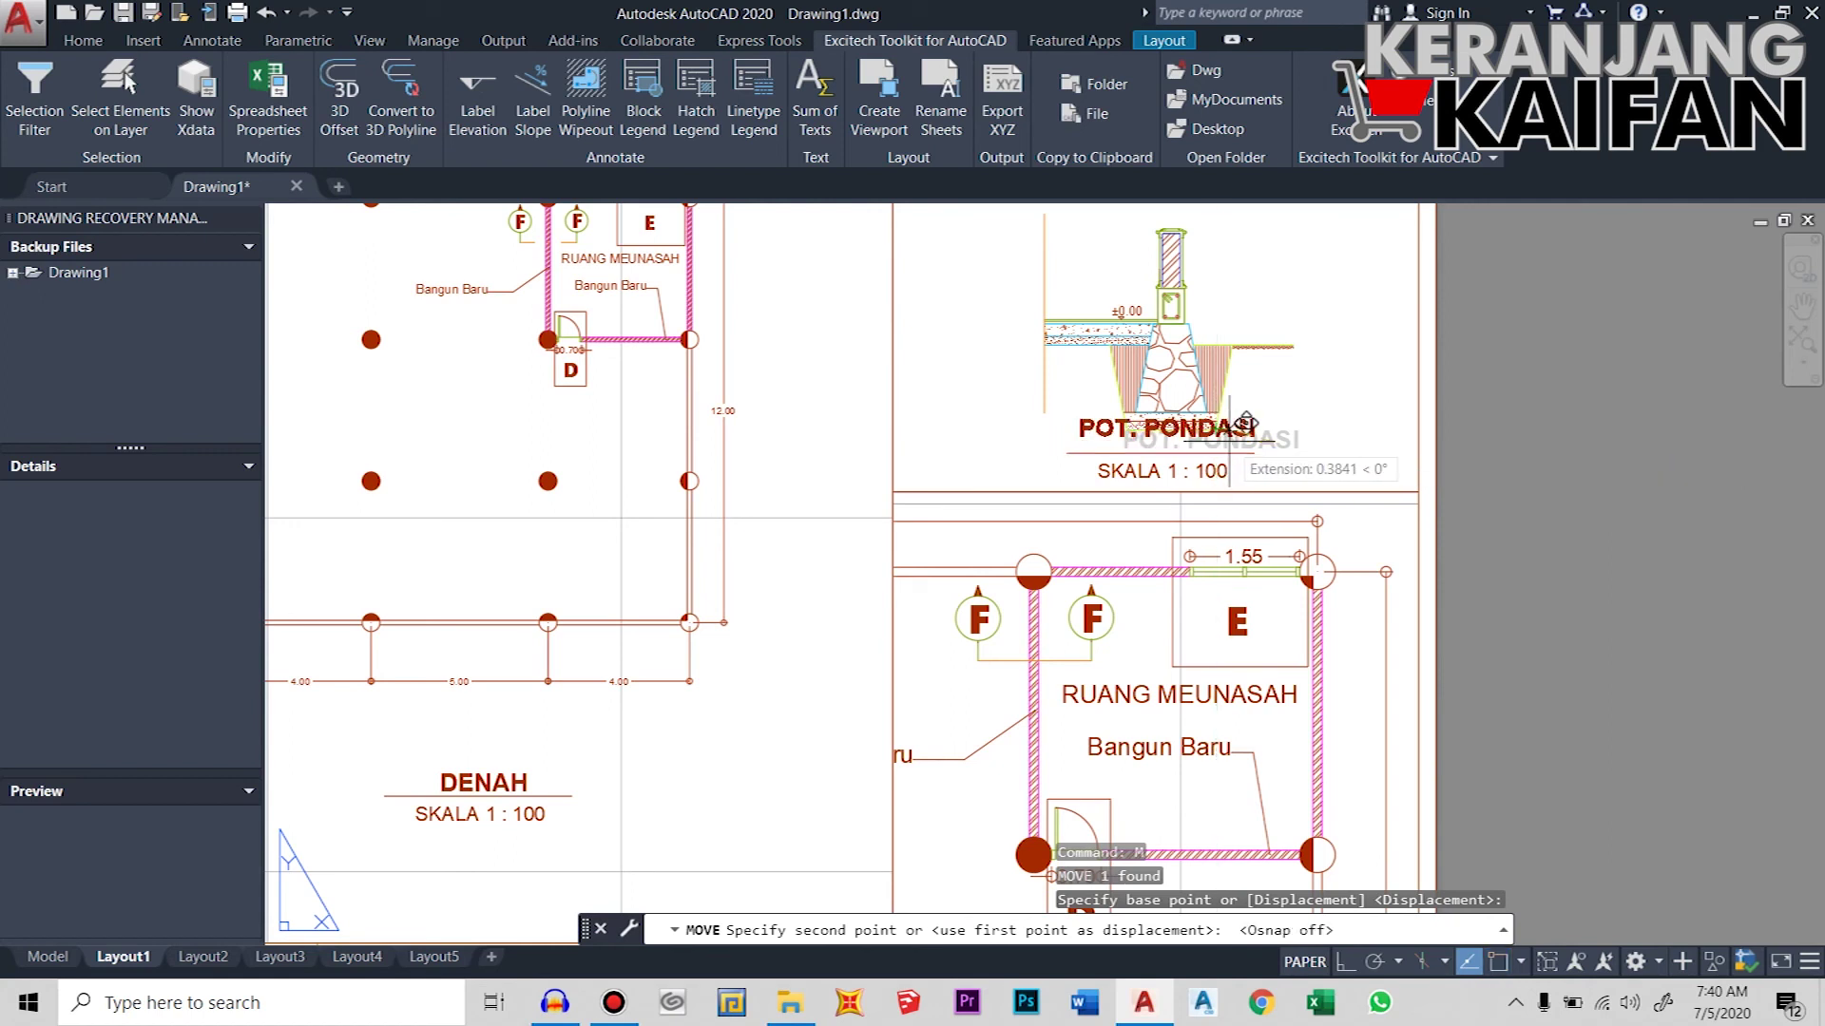
pyautogui.press('F8')
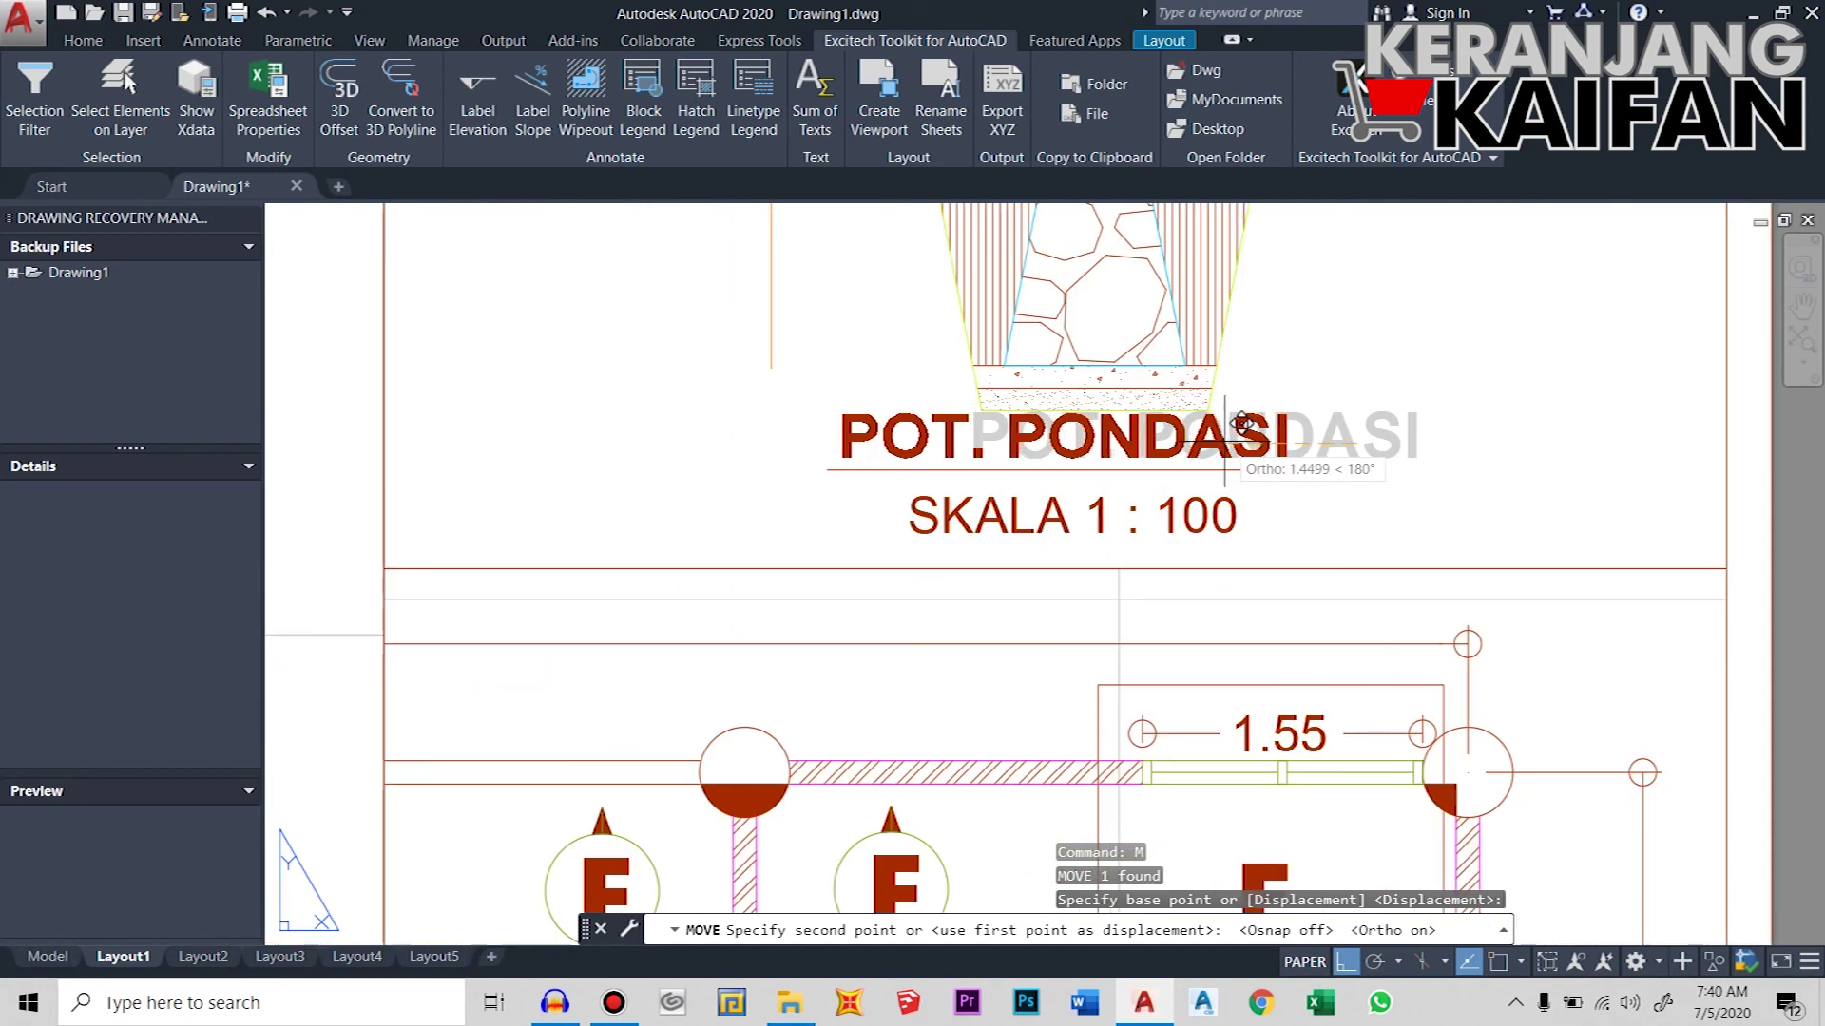
pyautogui.click(1217, 444)
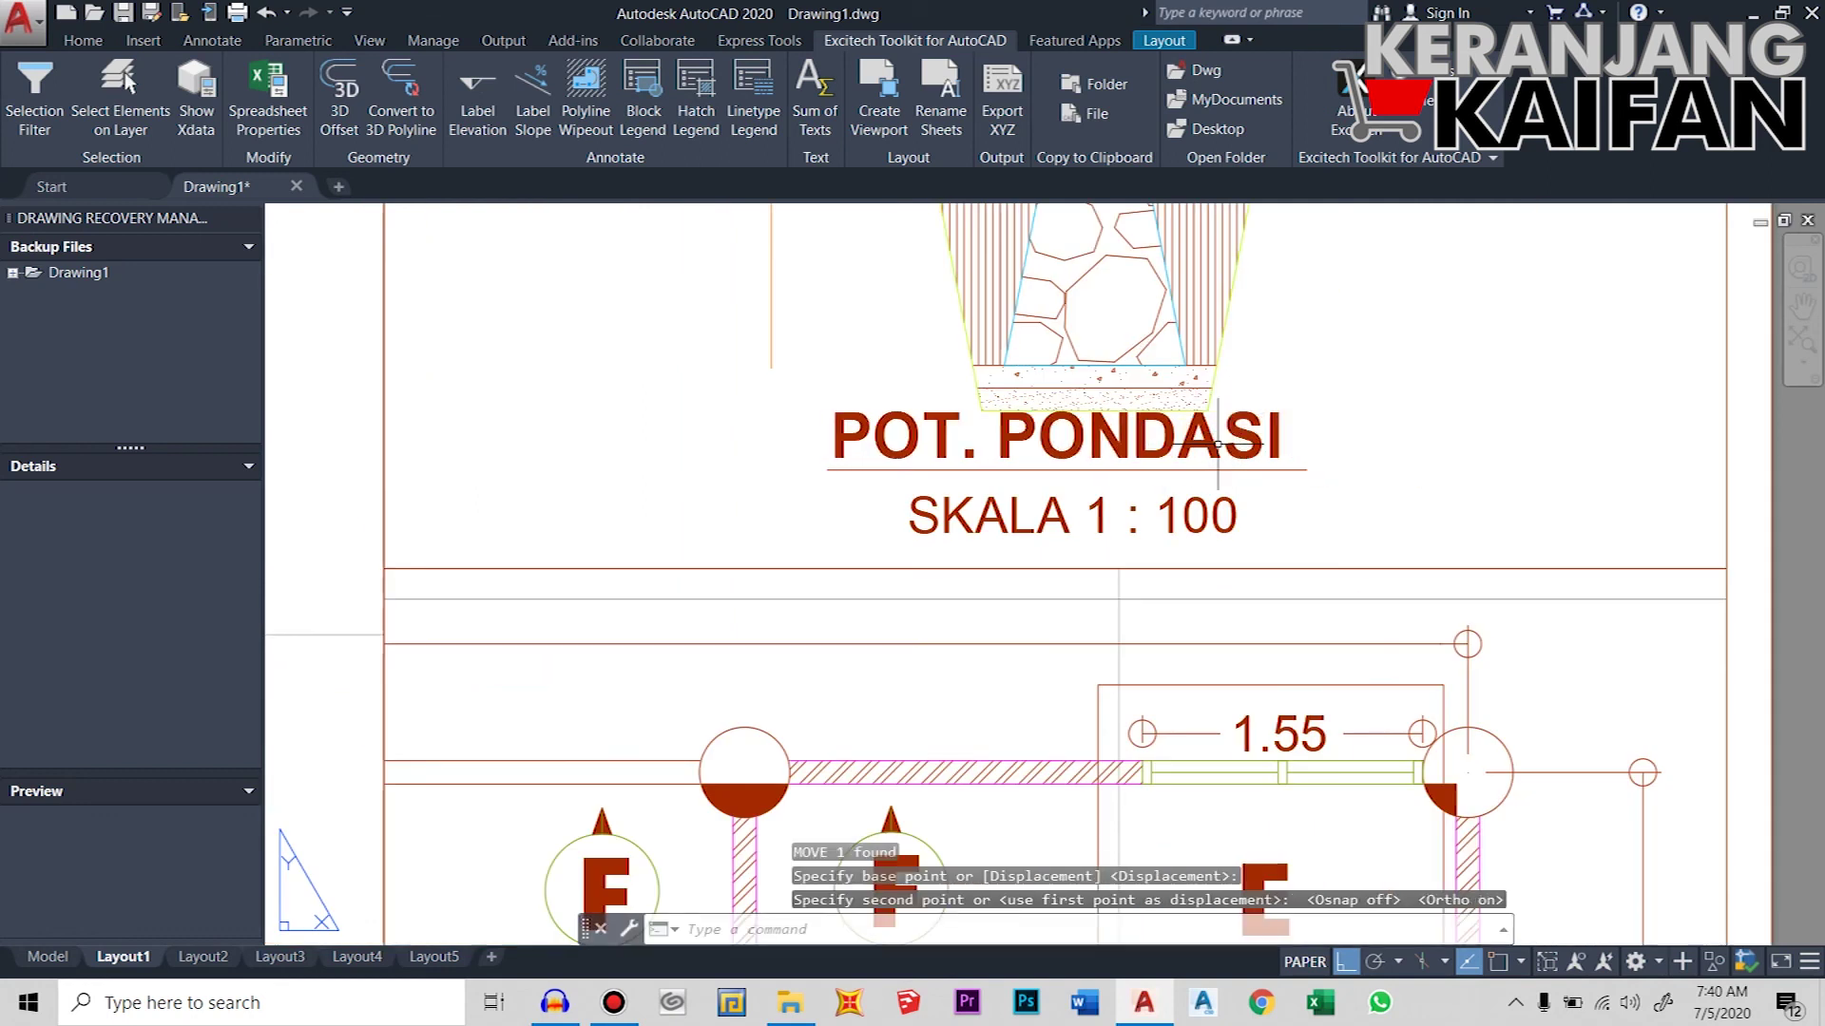
# - Nudge the POT. PONDASI title slightly to the right to centre it on its line
pyautogui.click(1218, 445)
pyautogui.click(1214, 454)
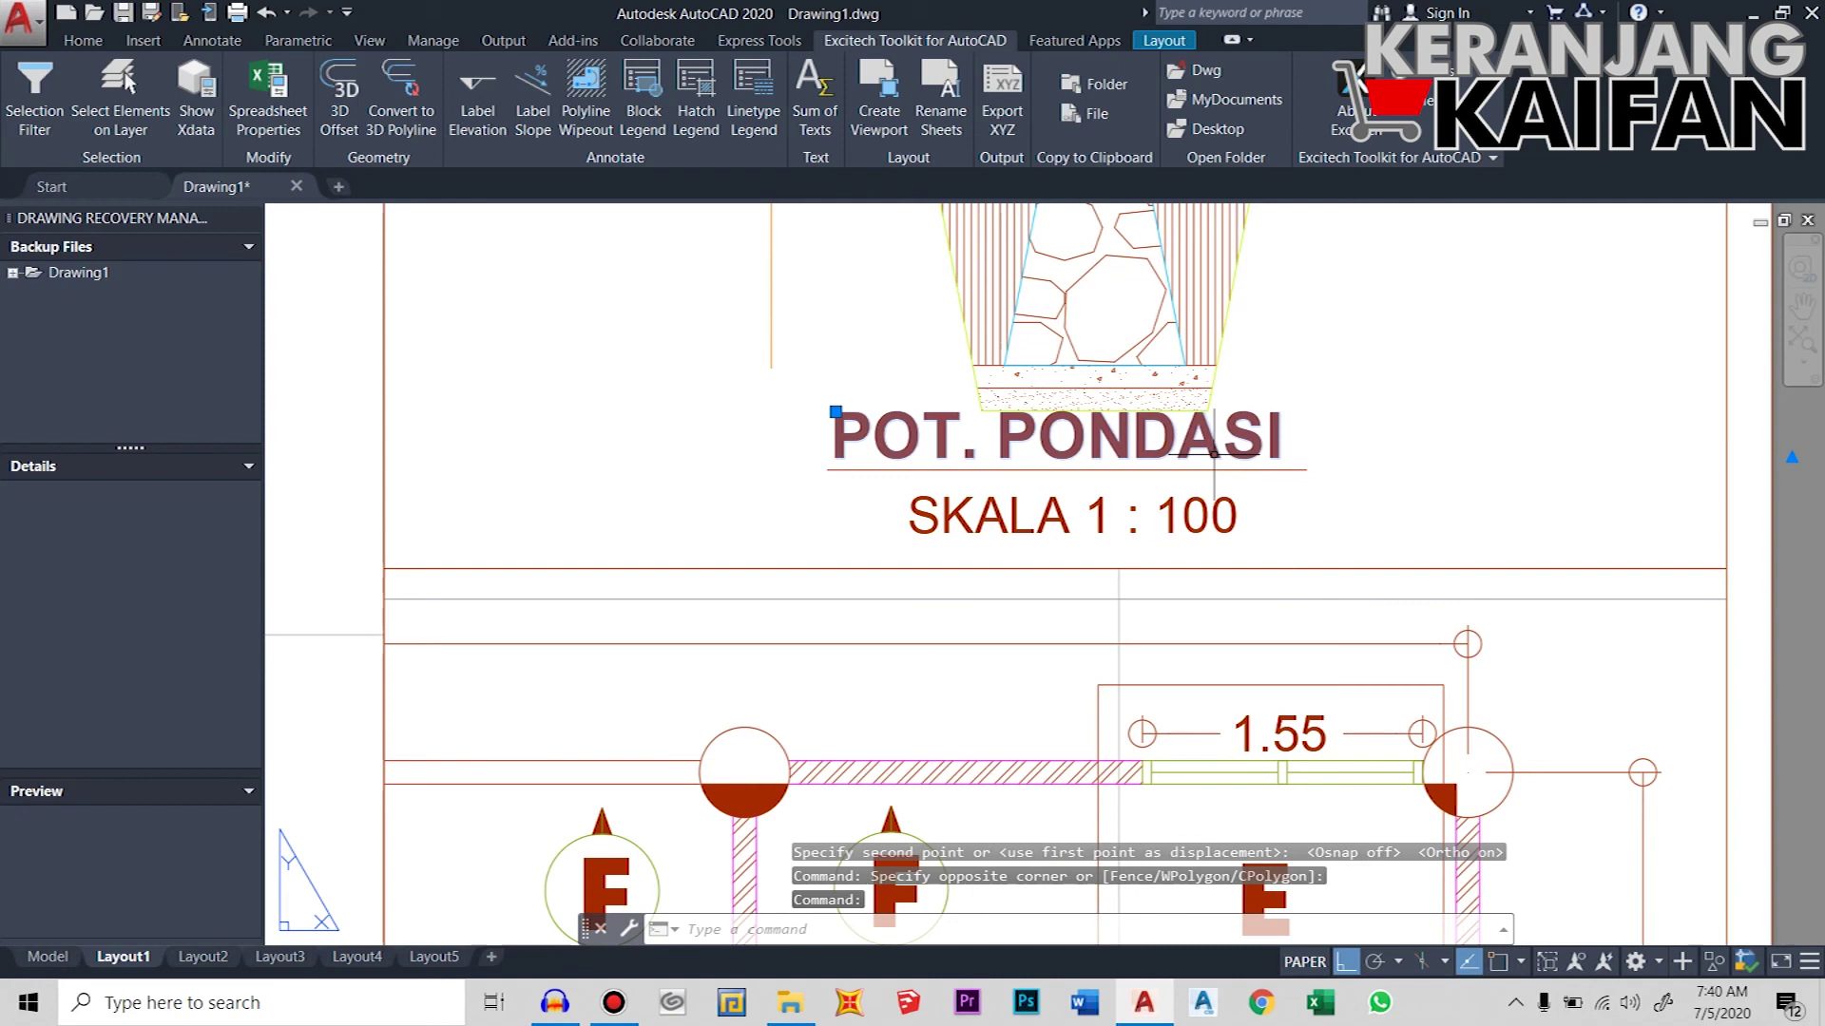
pyautogui.press('Return')
pyautogui.click(1213, 454)
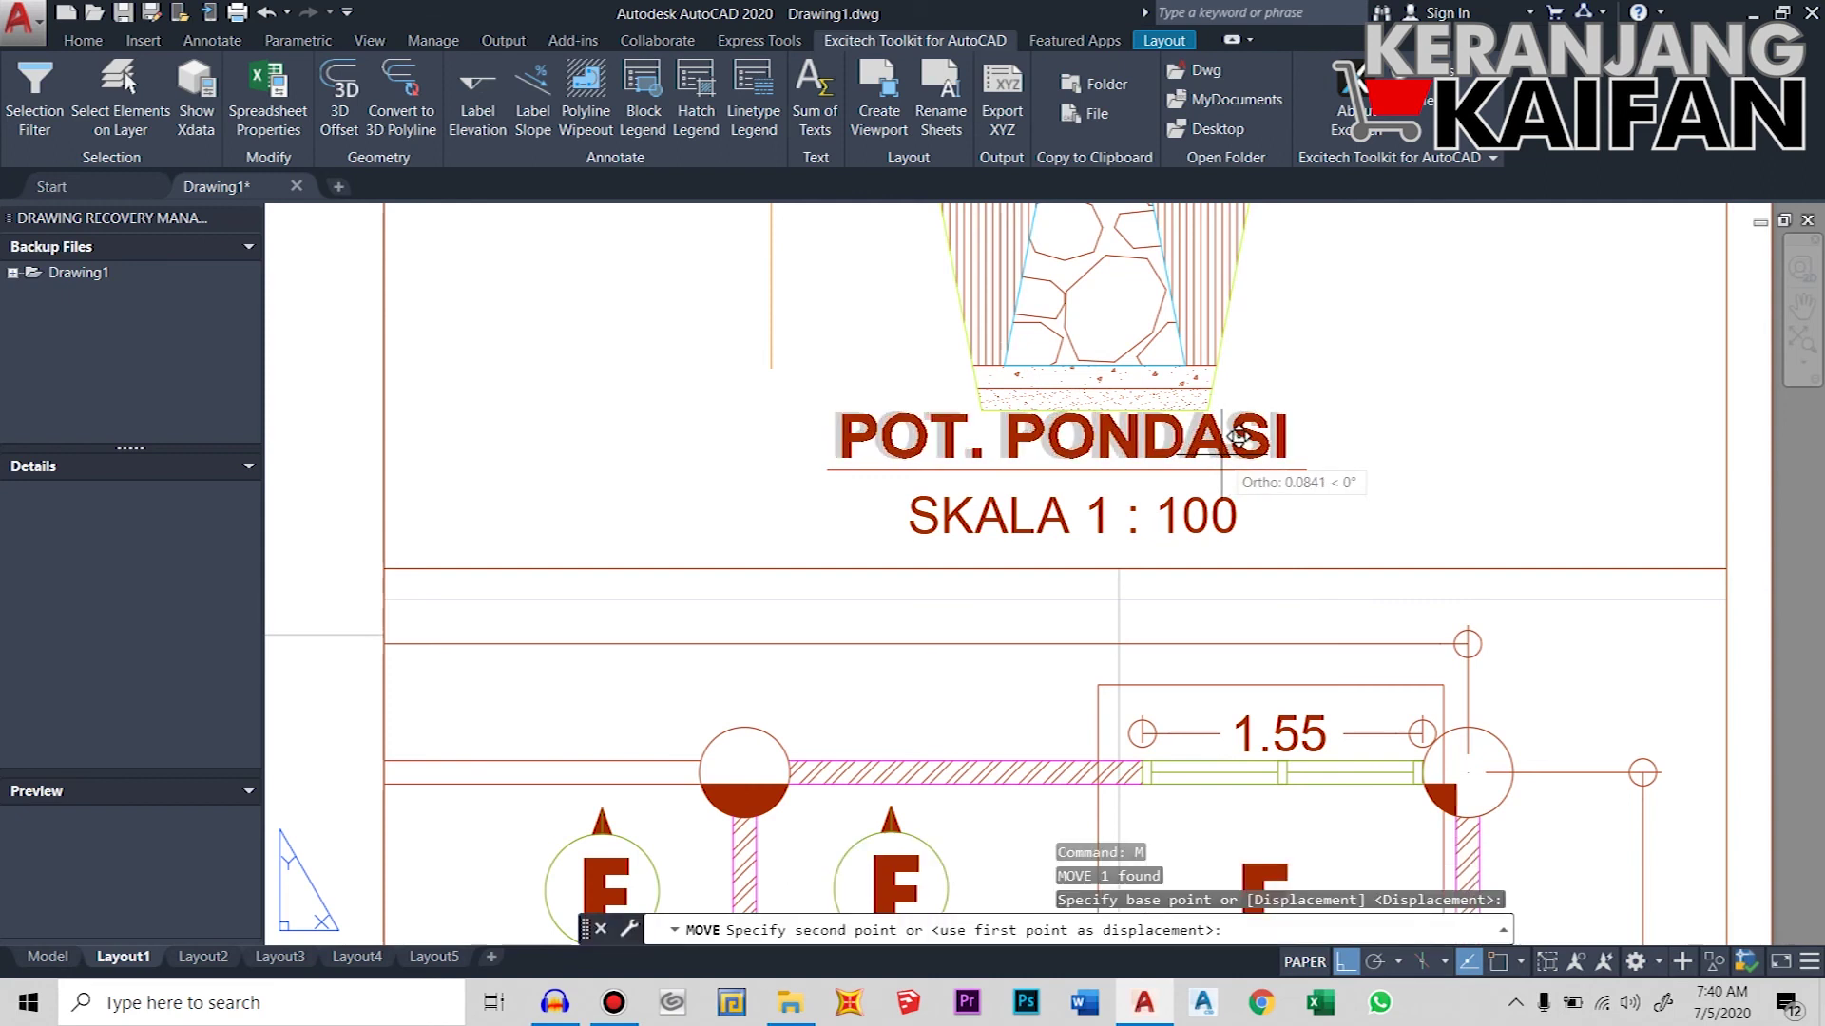
pyautogui.click(1240, 437)
# - Move the scale text under POT. PONDASI slightly upward, closer to the line
pyautogui.click(1182, 524)
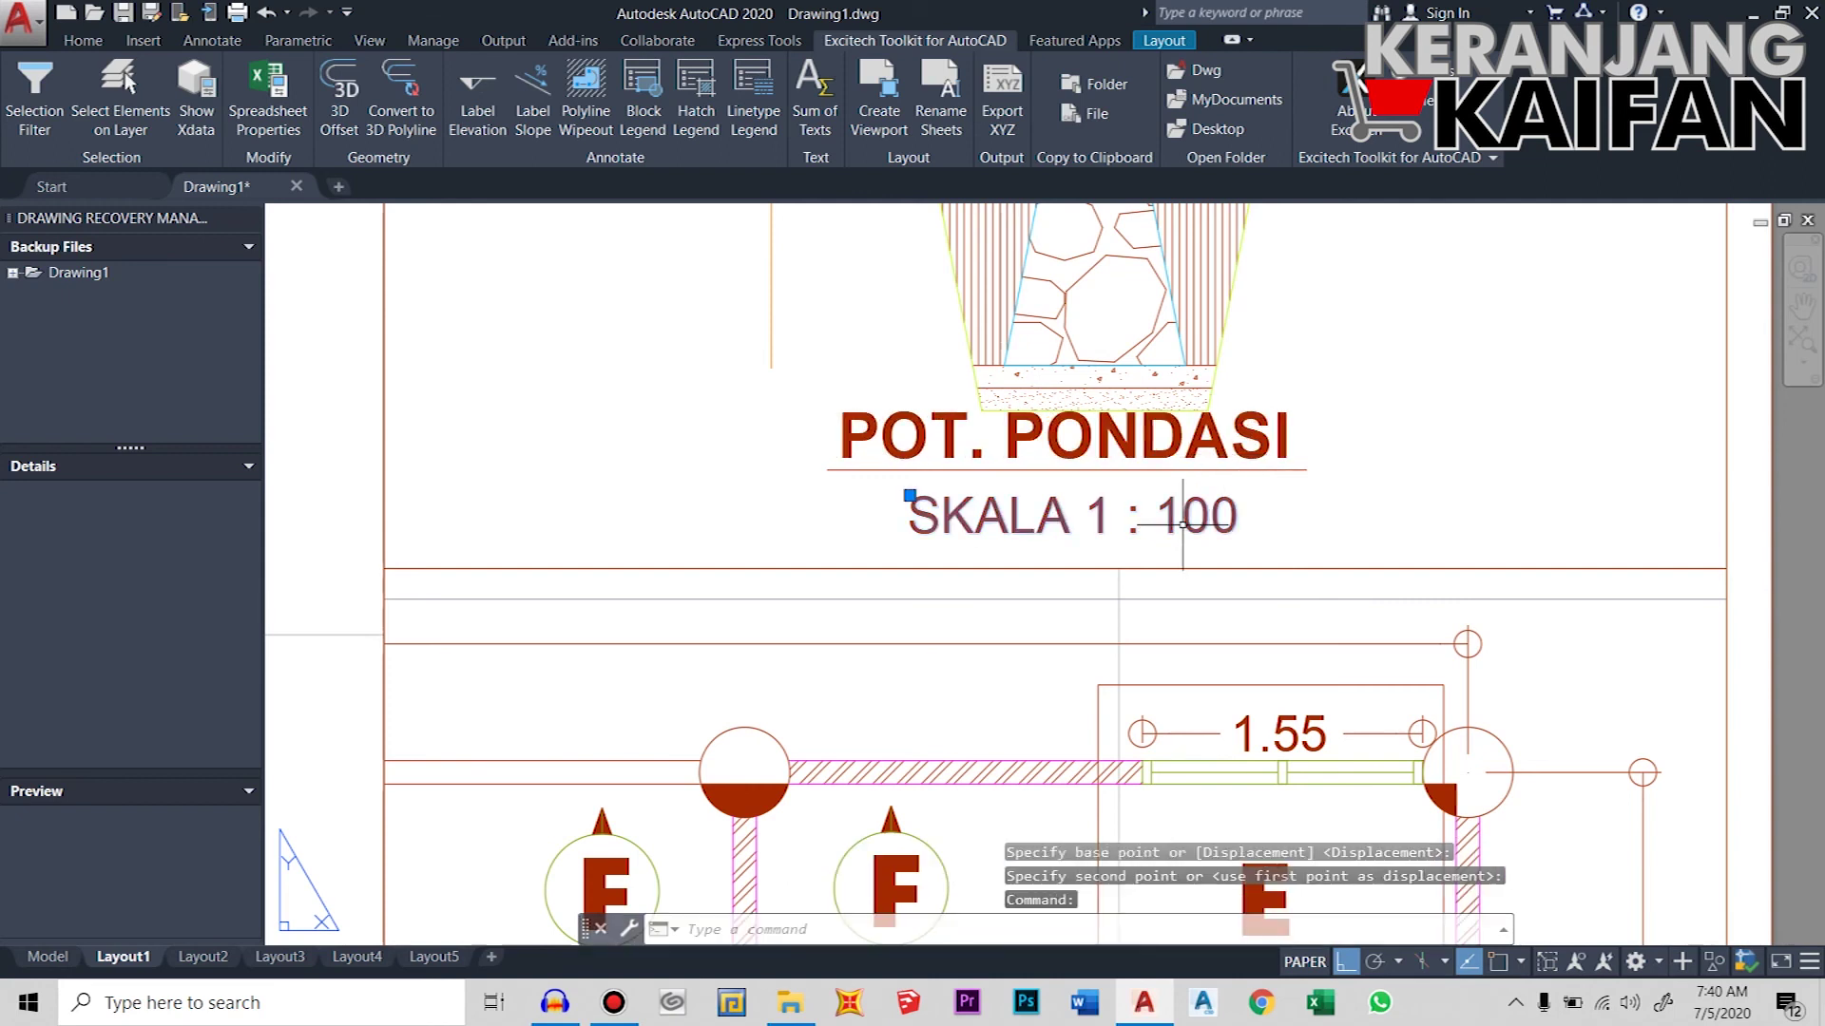
pyautogui.write('m')
pyautogui.press('Return')
pyautogui.click(1182, 523)
pyautogui.click(1183, 515)
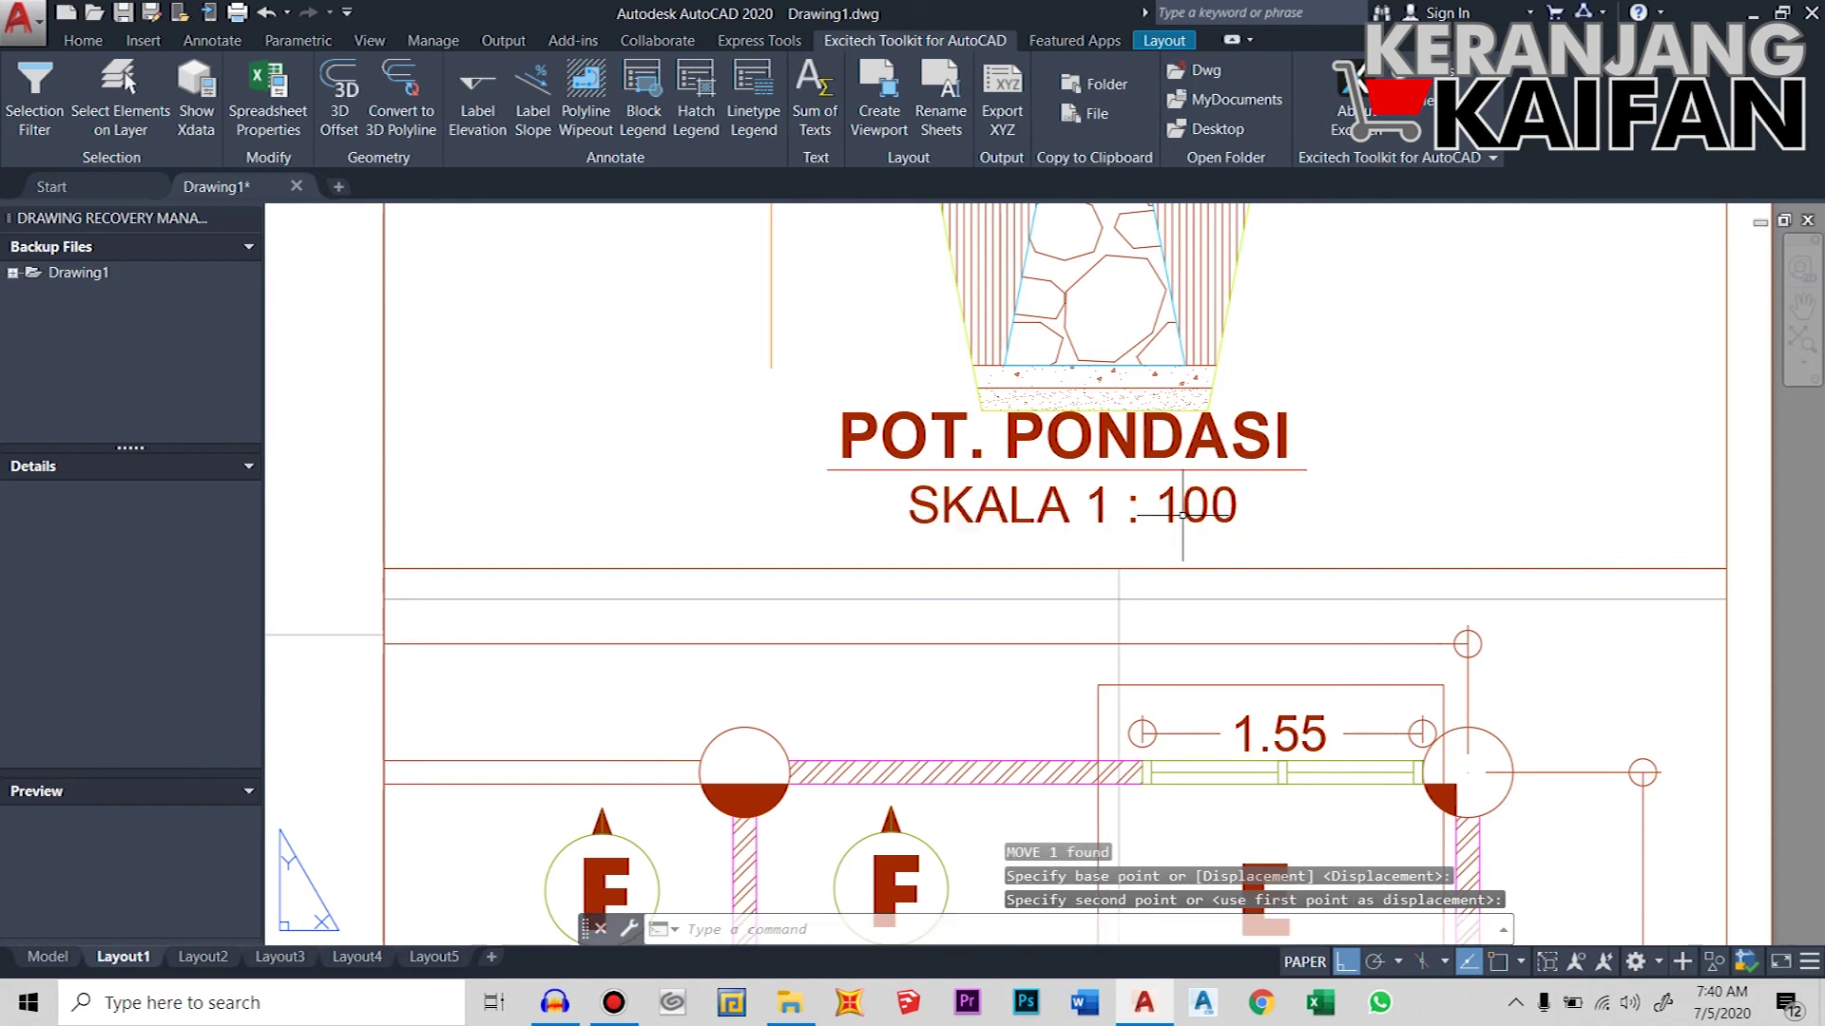
pyautogui.doubleClick(1183, 514)
pyautogui.click(1184, 514)
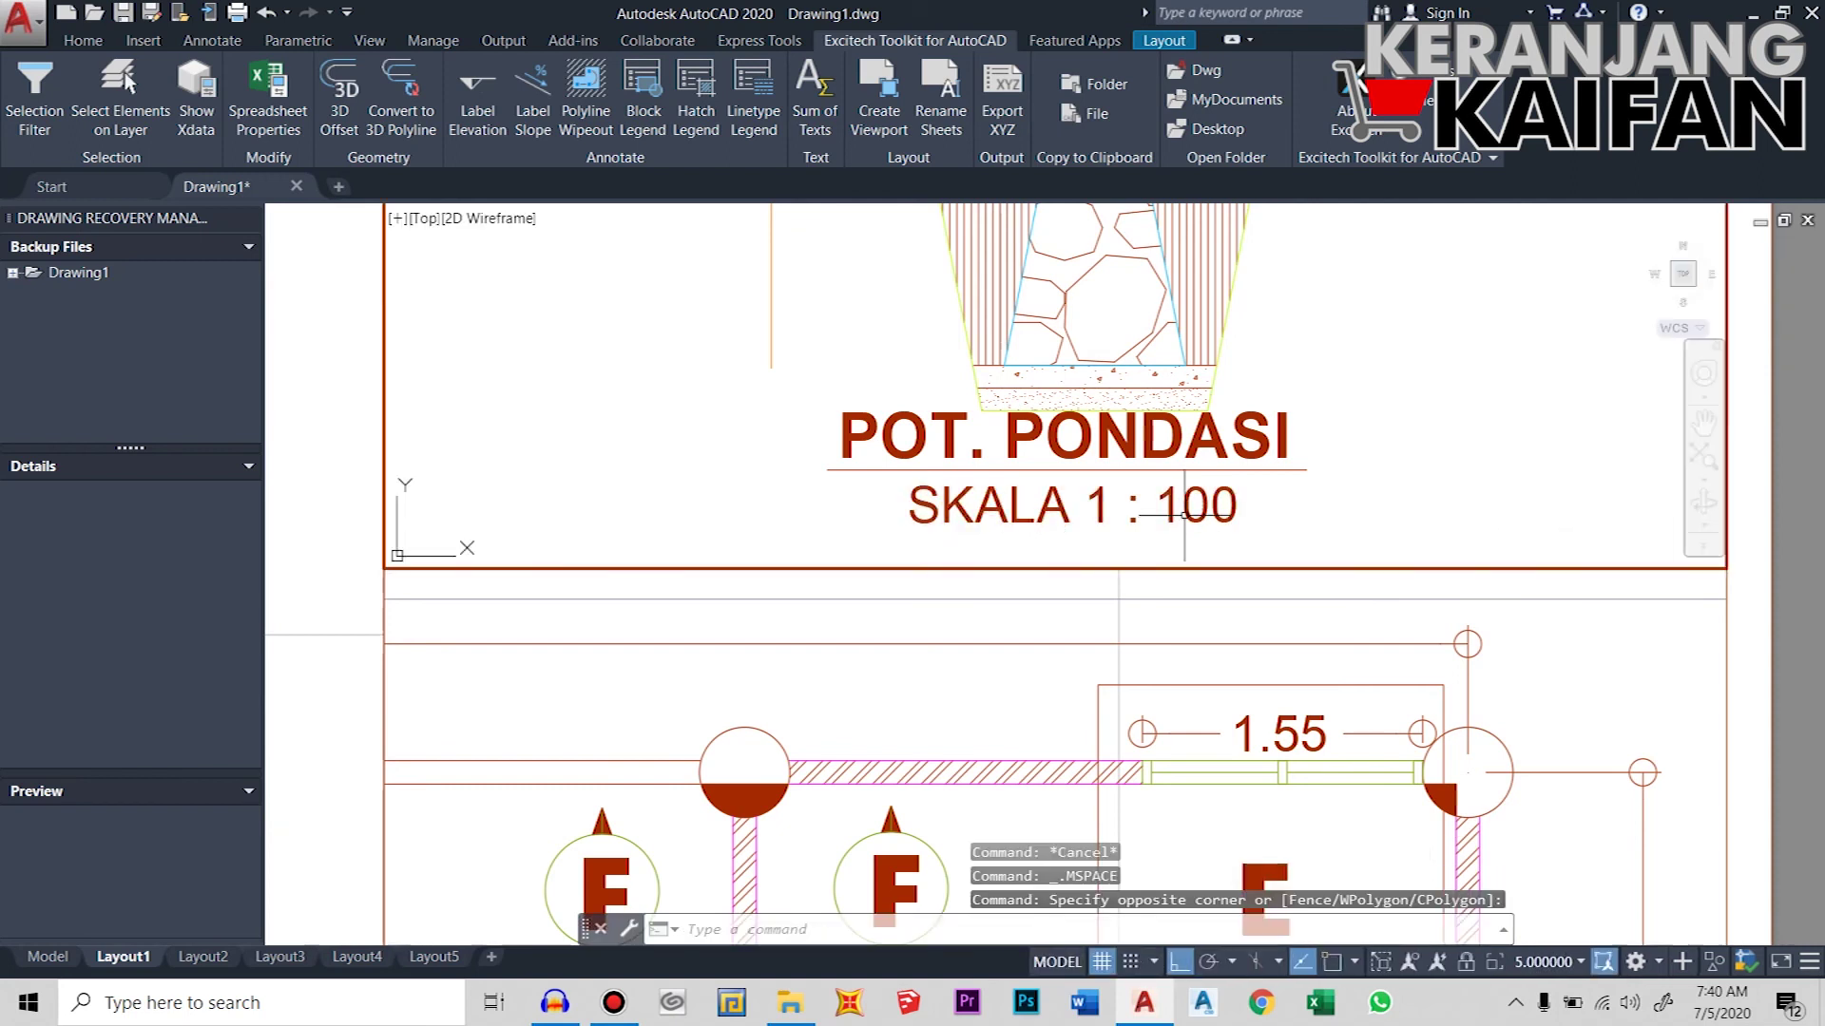
pyautogui.click(1187, 513)
pyautogui.click(1188, 510)
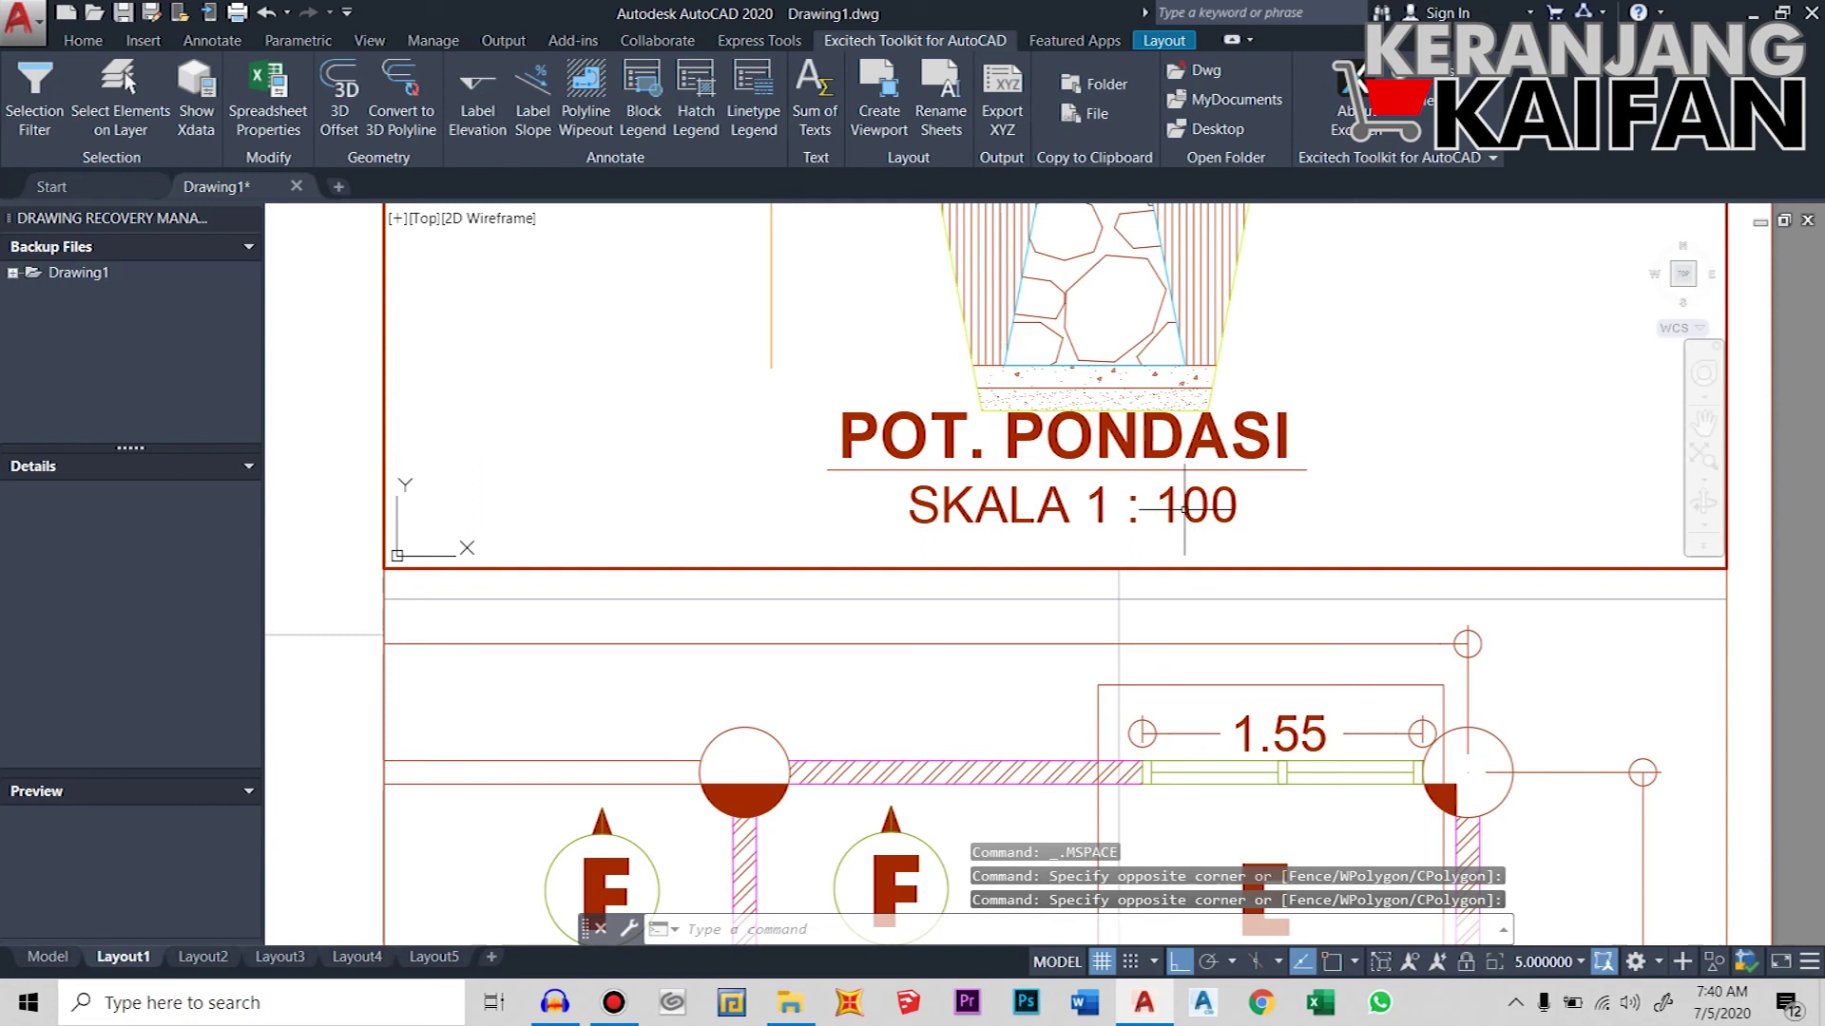
pyautogui.click(953, 488)
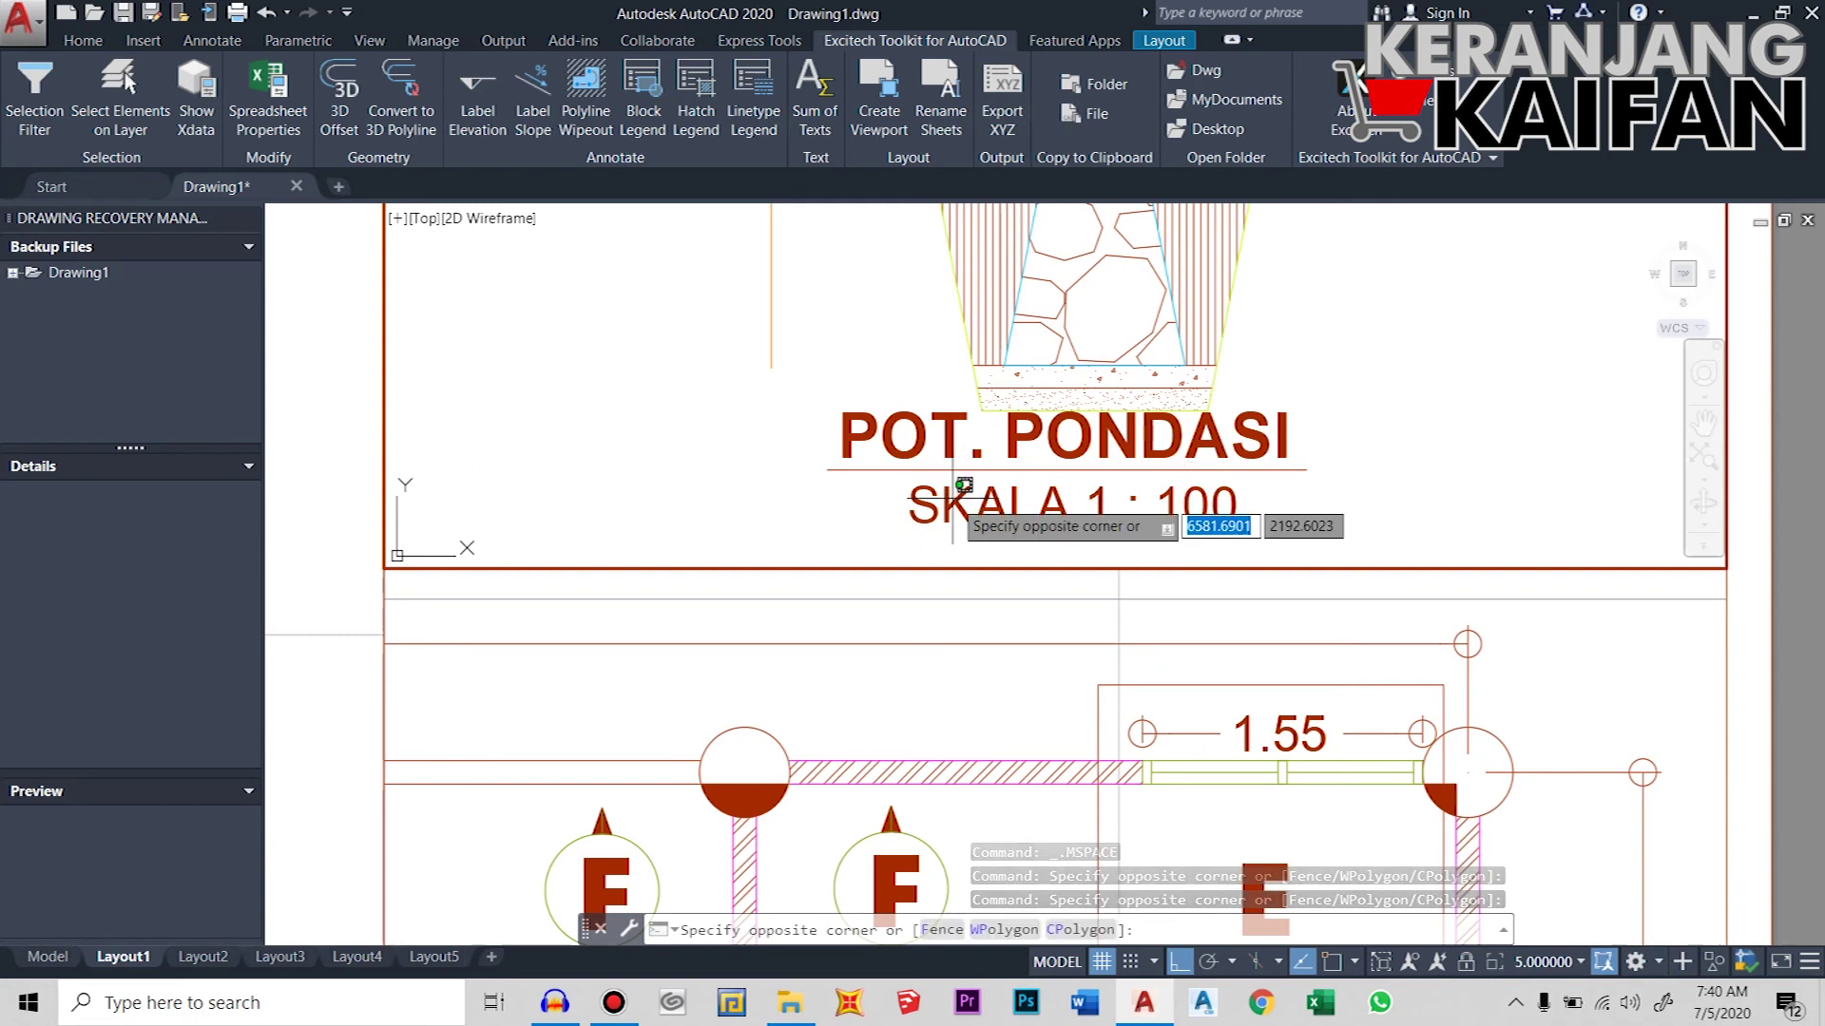
pyautogui.press('Escape')
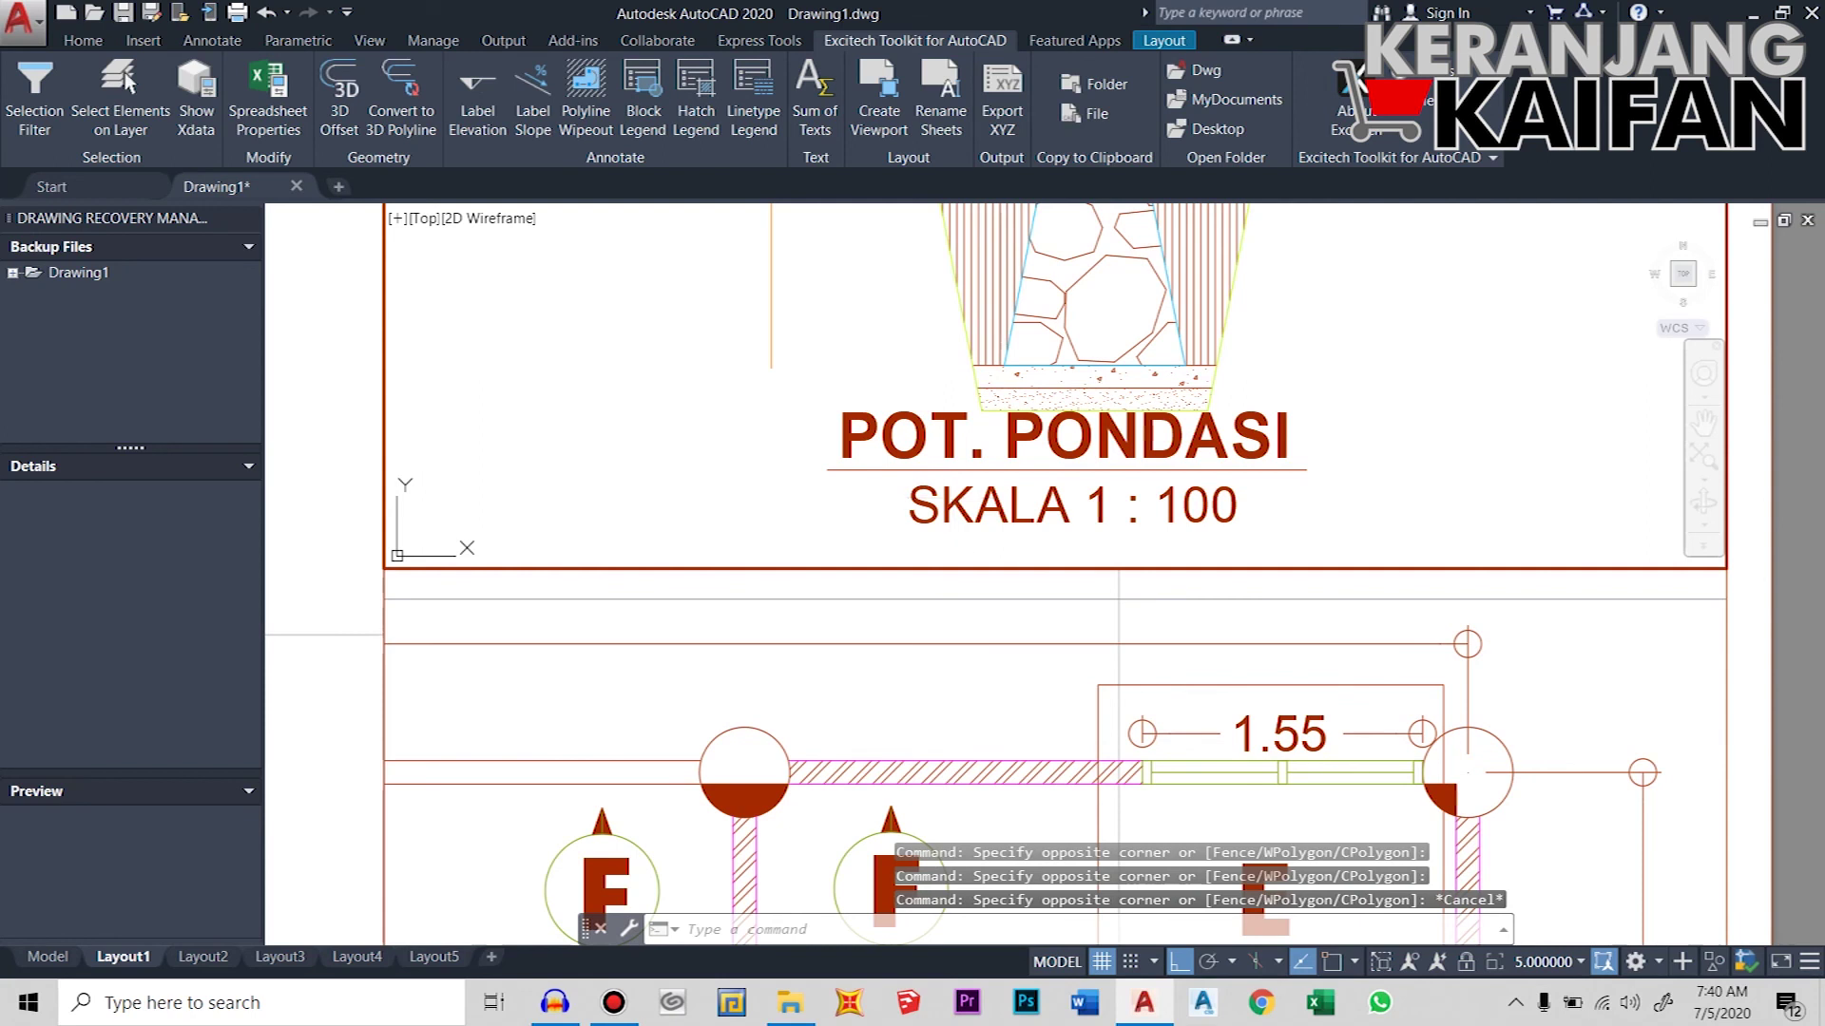
pyautogui.doubleClick(325, 495)
# - Change the scale text under POT. PONDASI to SKALA 1 : 20
pyautogui.click(996, 509)
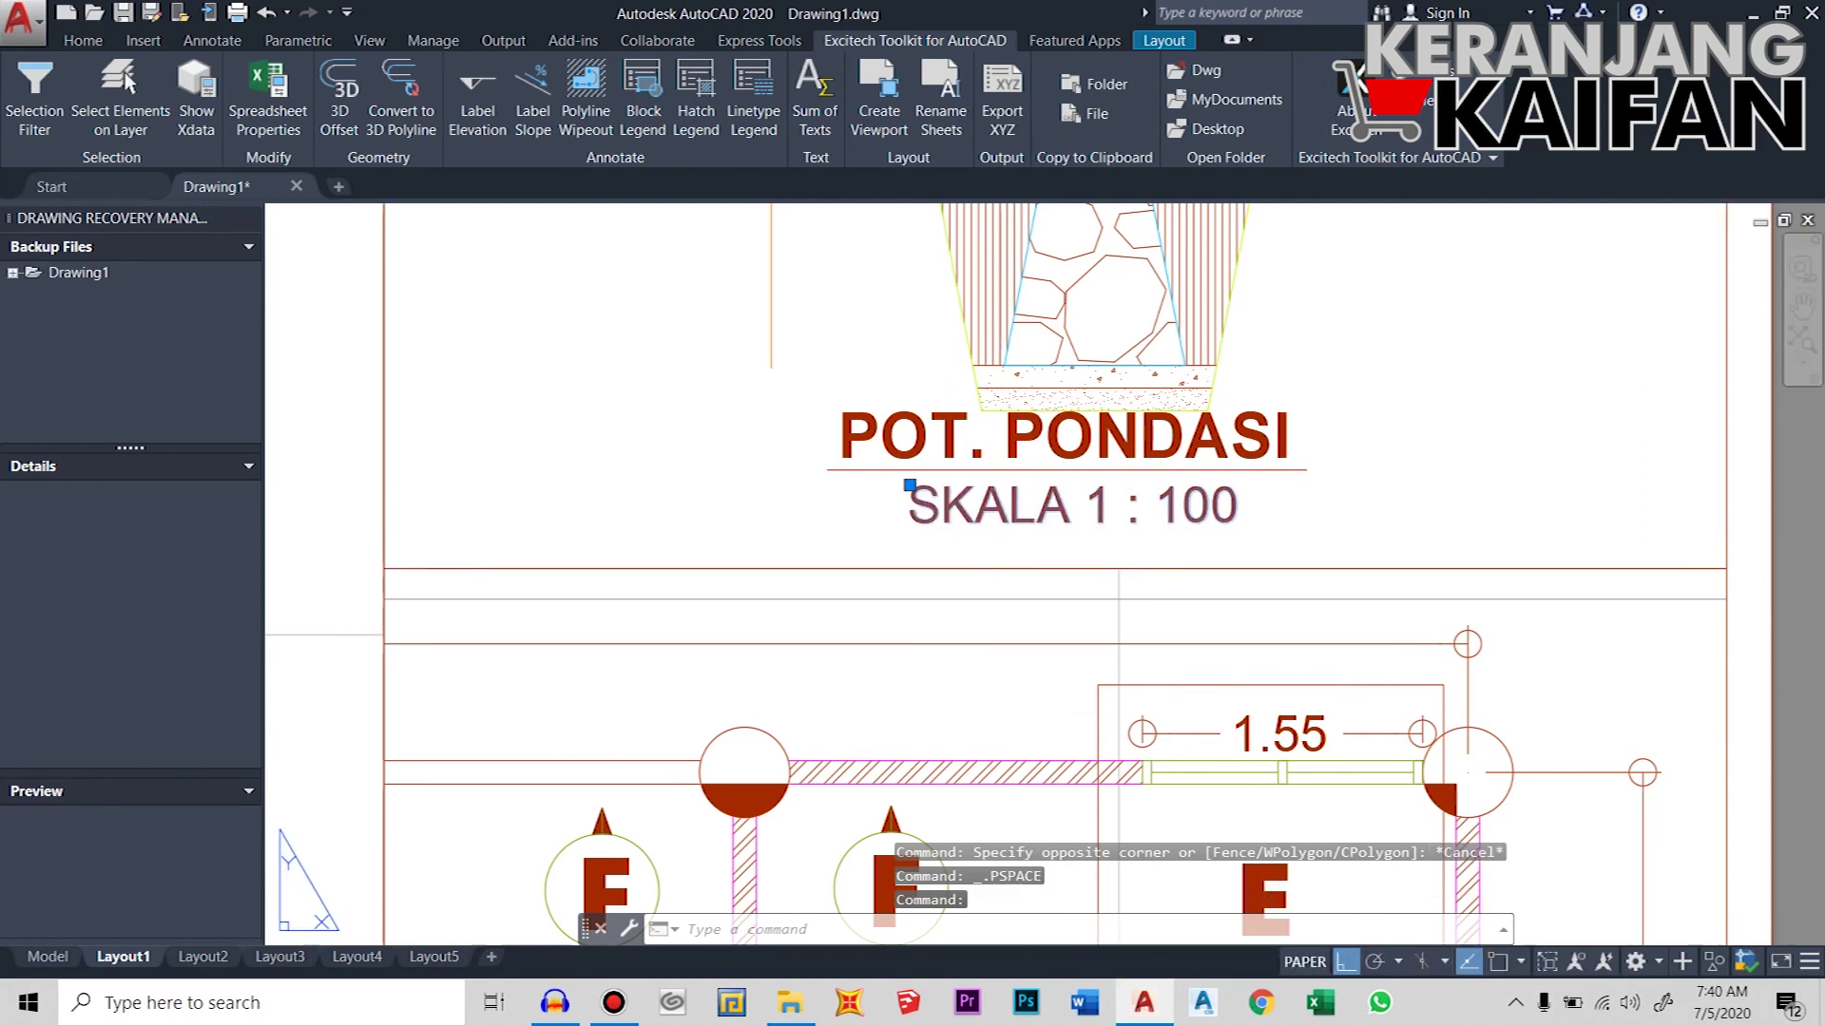
pyautogui.doubleClick(996, 508)
pyautogui.moveTo(1153, 508); pyautogui.dragTo(1237, 511)
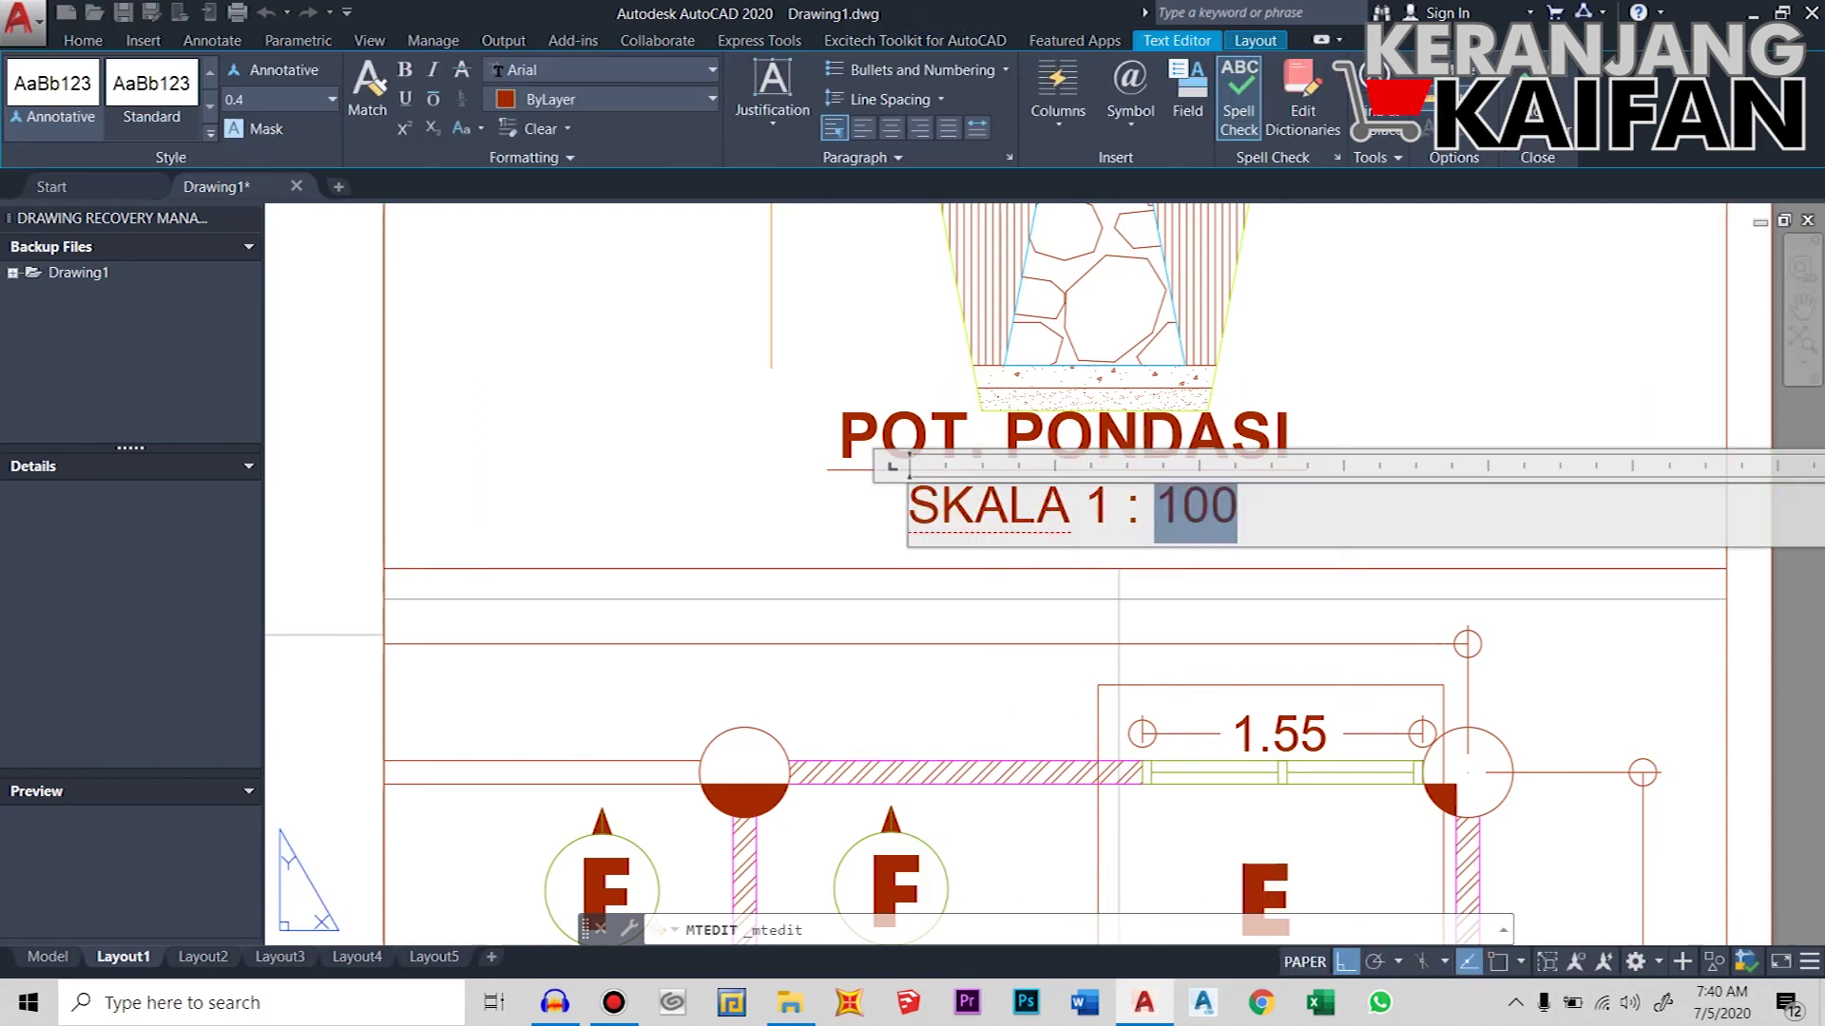
pyautogui.write('20')
pyautogui.click(1146, 558)
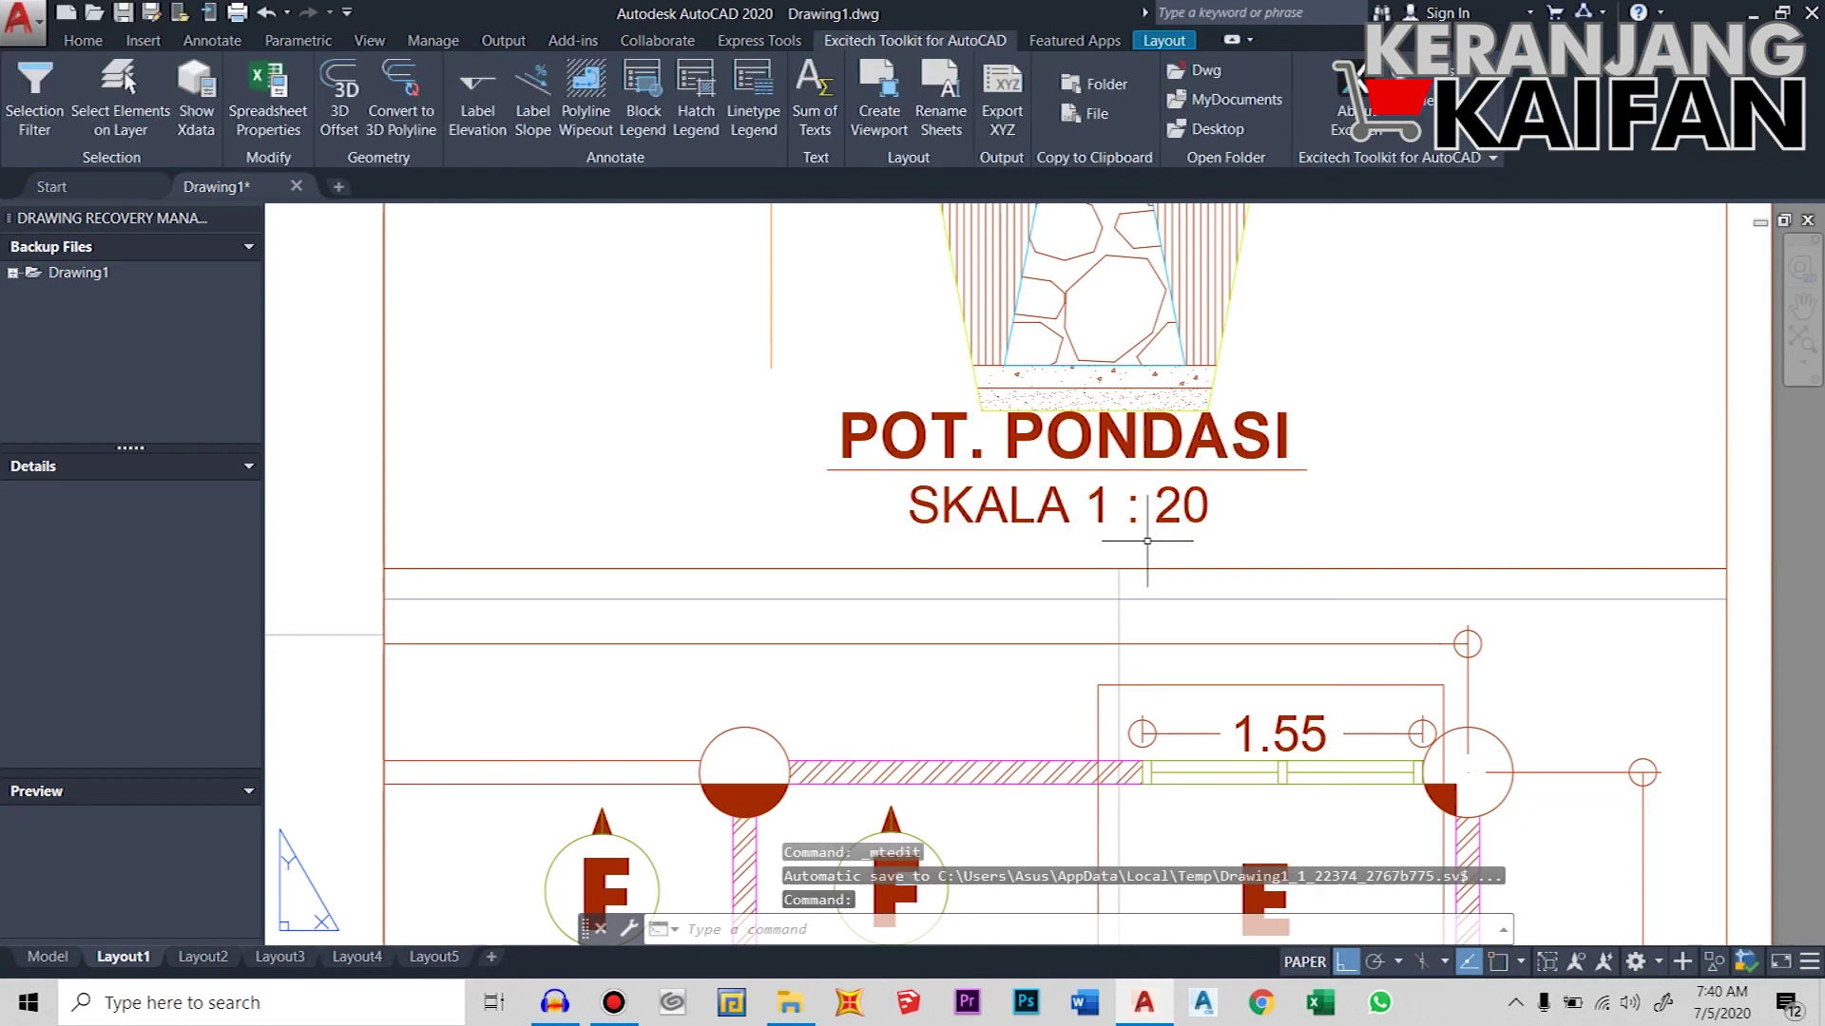
# - Activate the upper viewport and shift the foundation section upward so that it clears the POT. PONDASI title
pyautogui.scroll(-2, 1161, 523)
pyautogui.scroll(-1, 1160, 522)
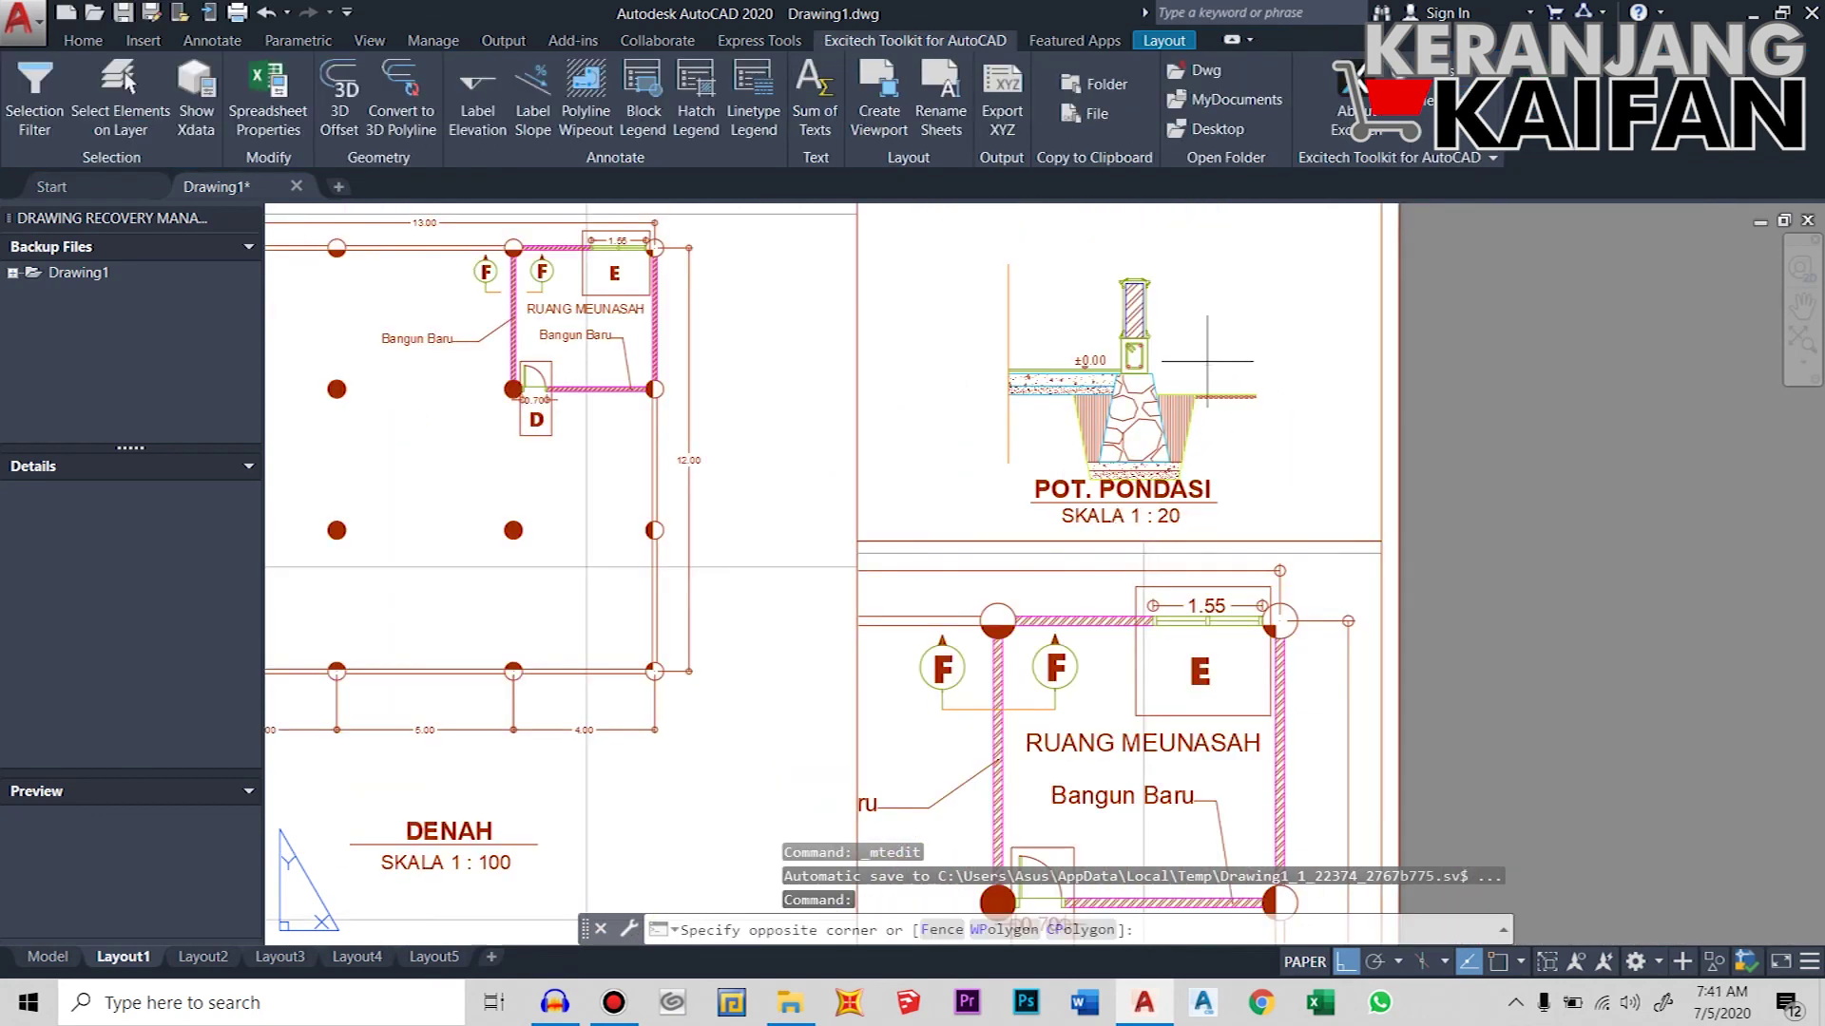
pyautogui.doubleClick(1206, 361)
pyautogui.moveTo(1207, 361); pyautogui.dragTo(1201, 321, button='middle')
pyautogui.doubleClick(1205, 537)
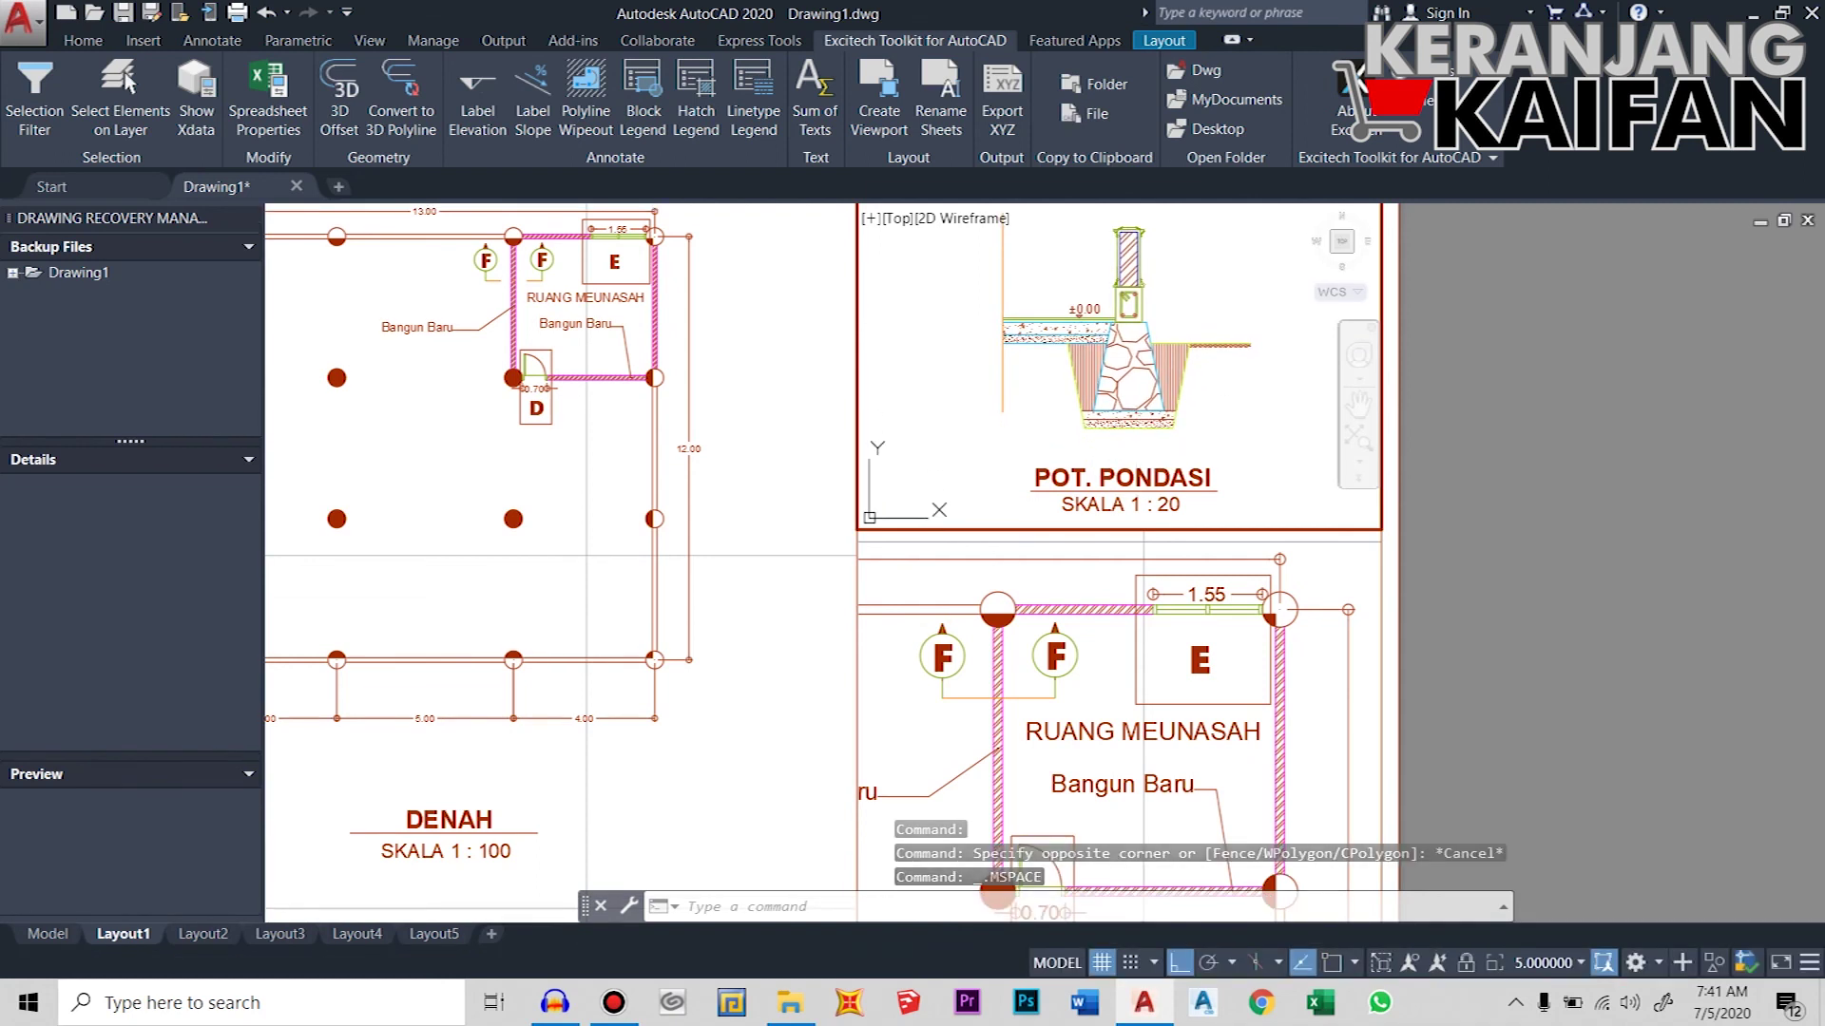
# - Return from the viewport to paper space on Layout1 and save the drawing
pyautogui.scroll(-4, 1207, 552)
pyautogui.scroll(2, 1223, 708)
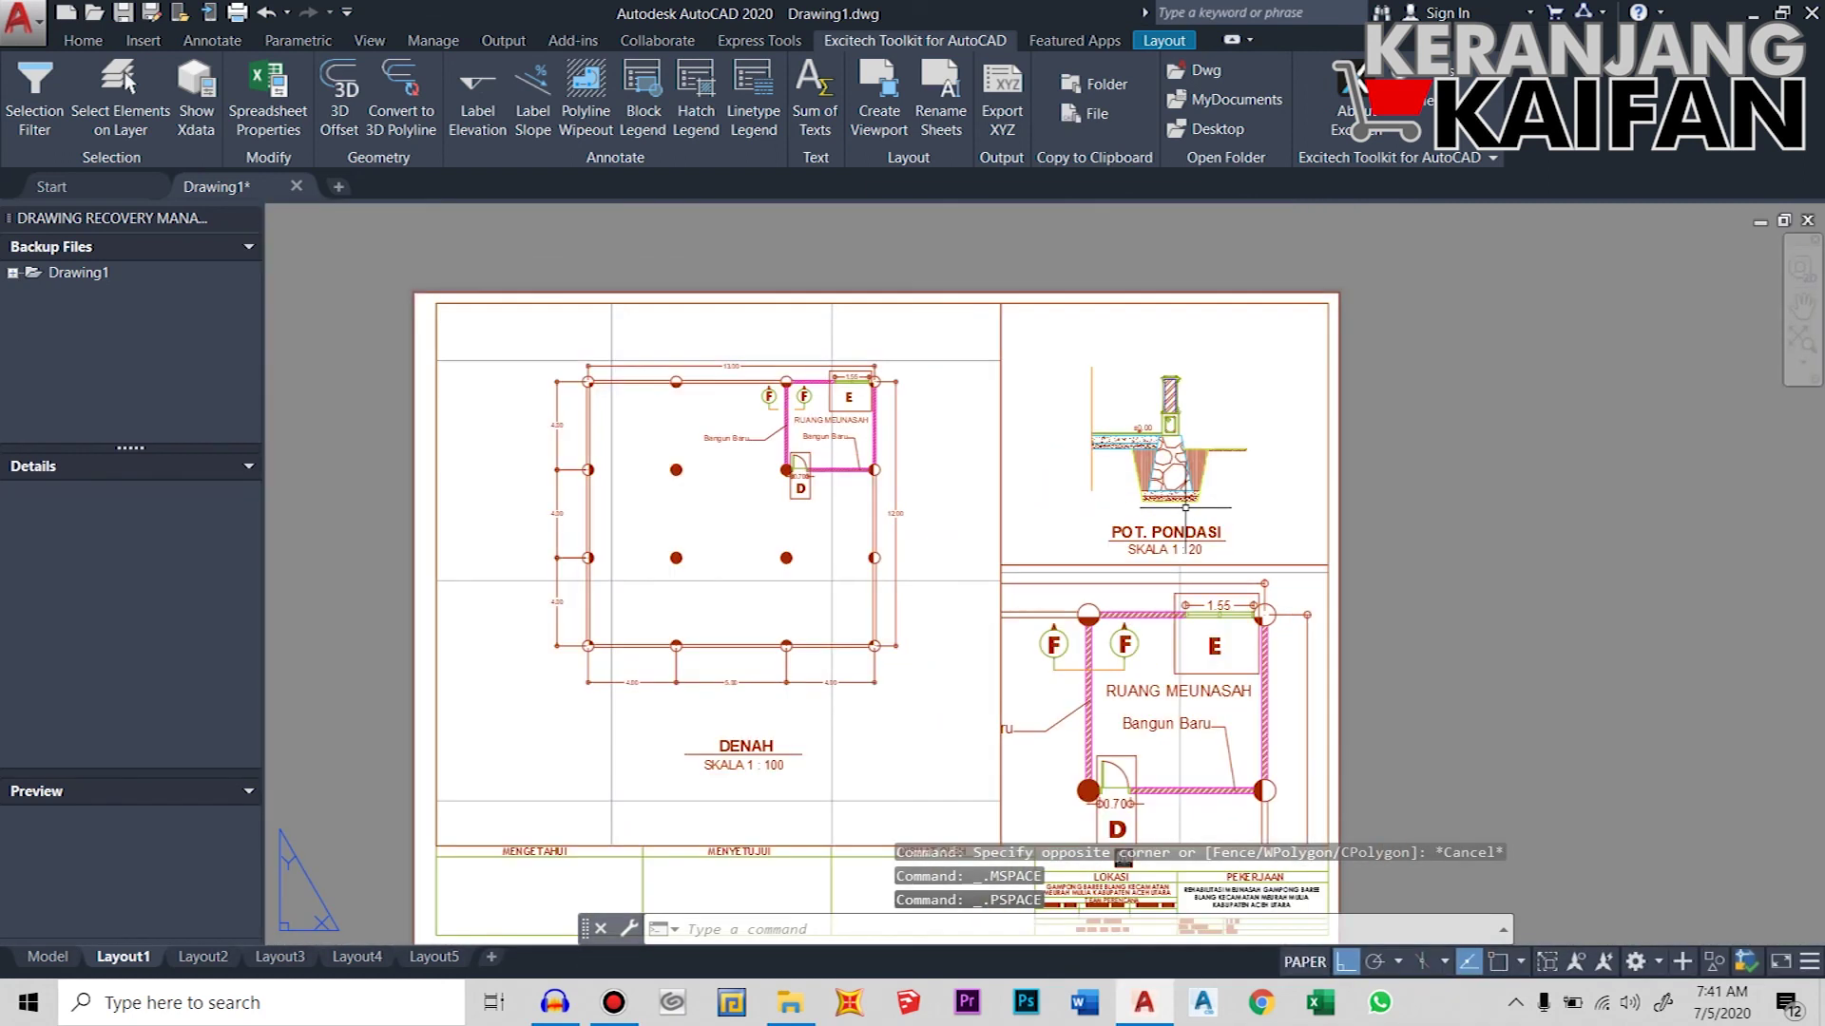
pyautogui.scroll(-2, 1223, 708)
pyautogui.scroll(3, 1223, 707)
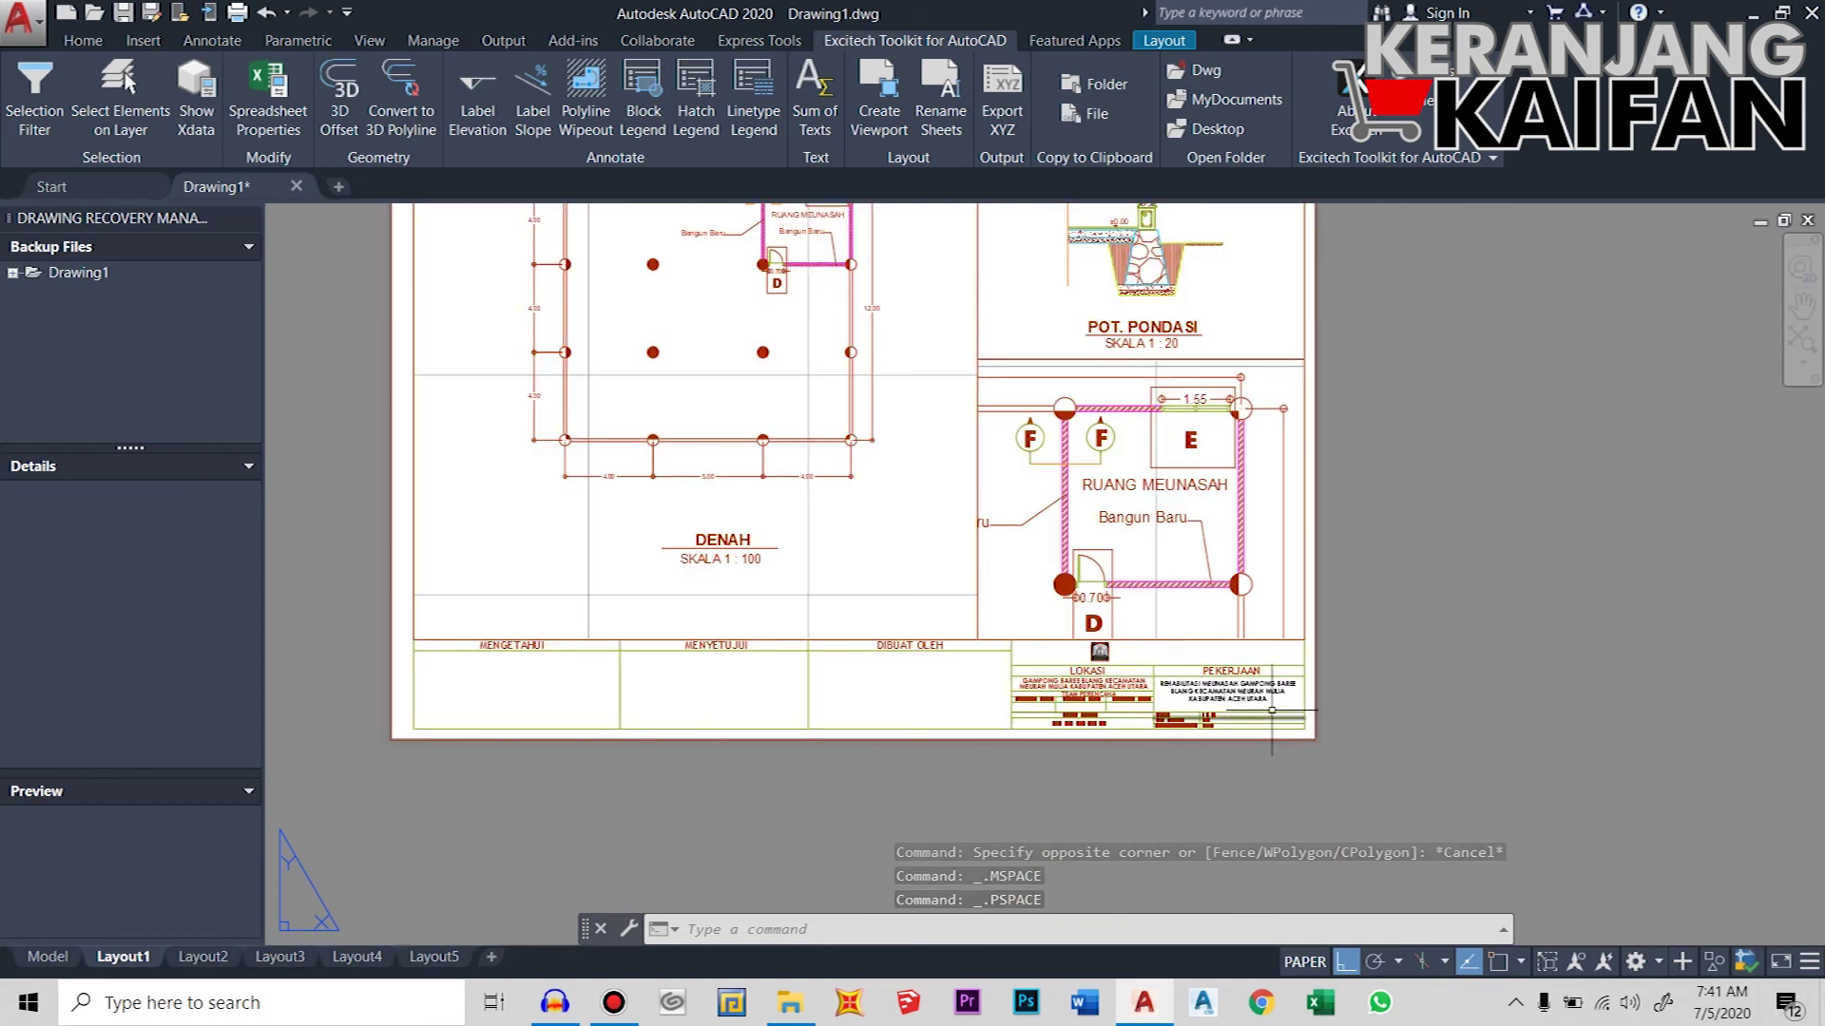
pyautogui.hotkey('ctrl', 's')
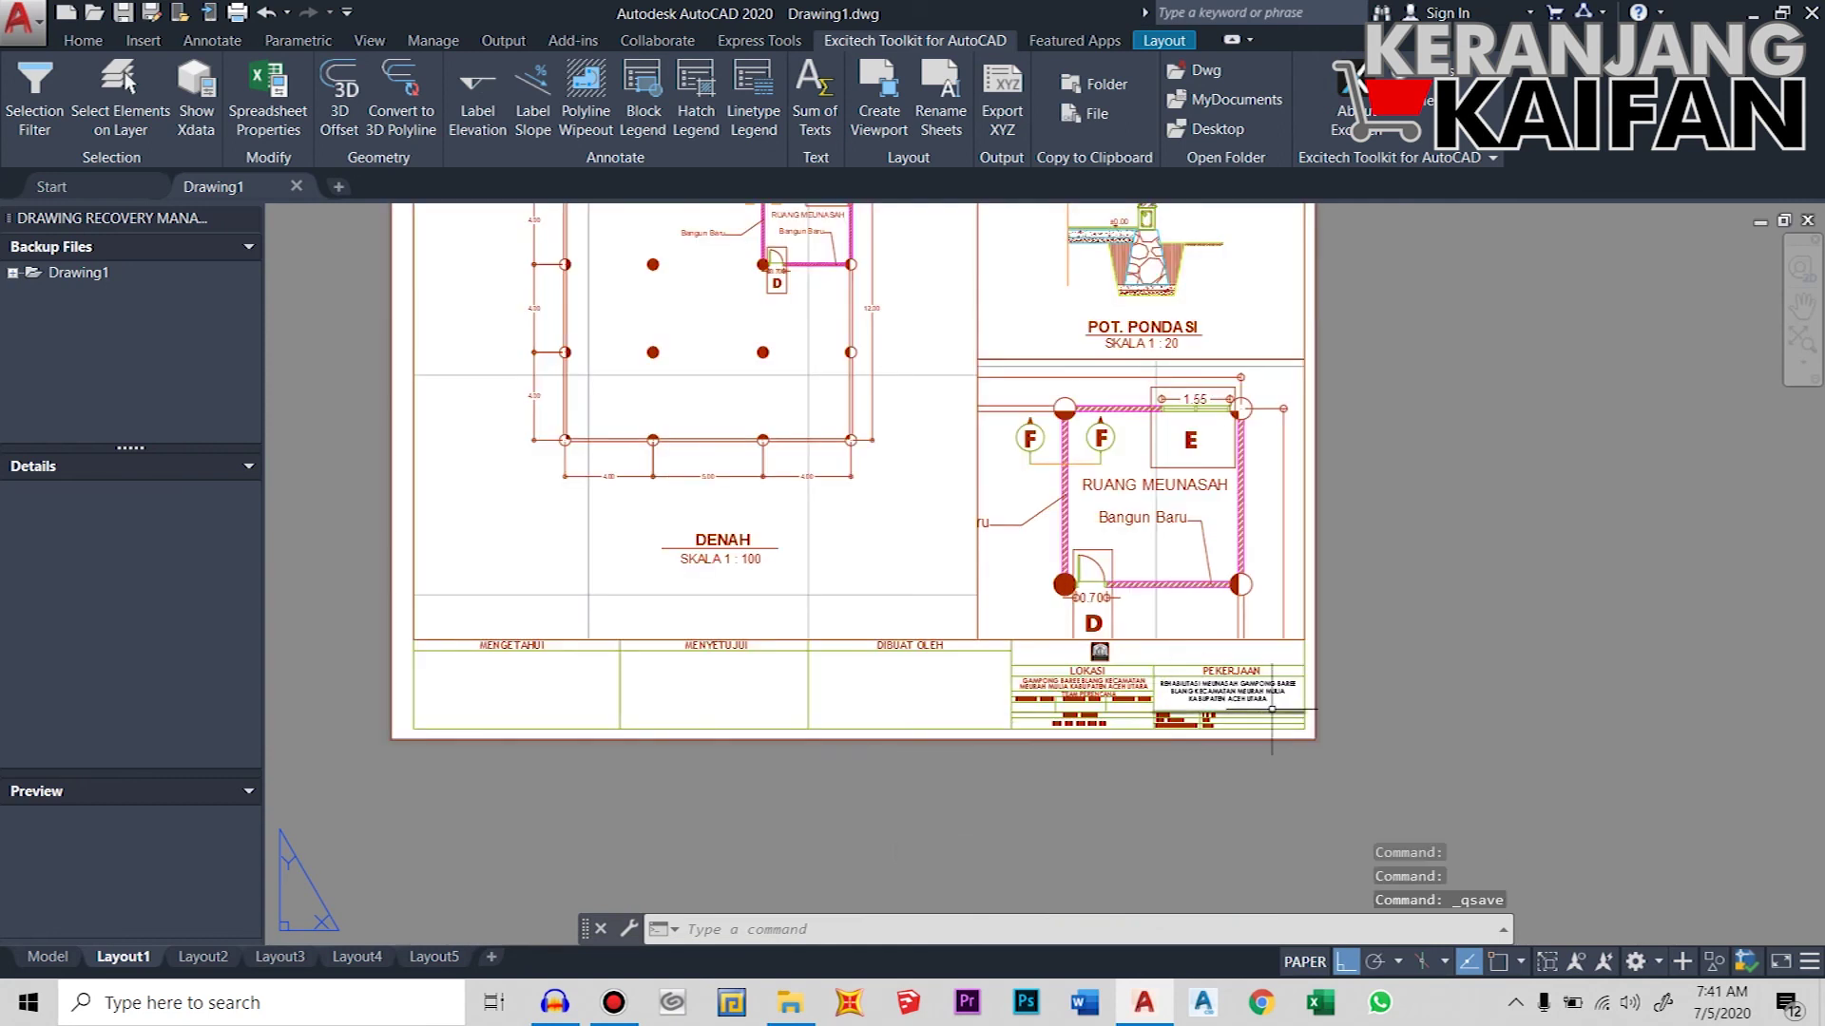
pyautogui.scroll(-2, 1205, 746)
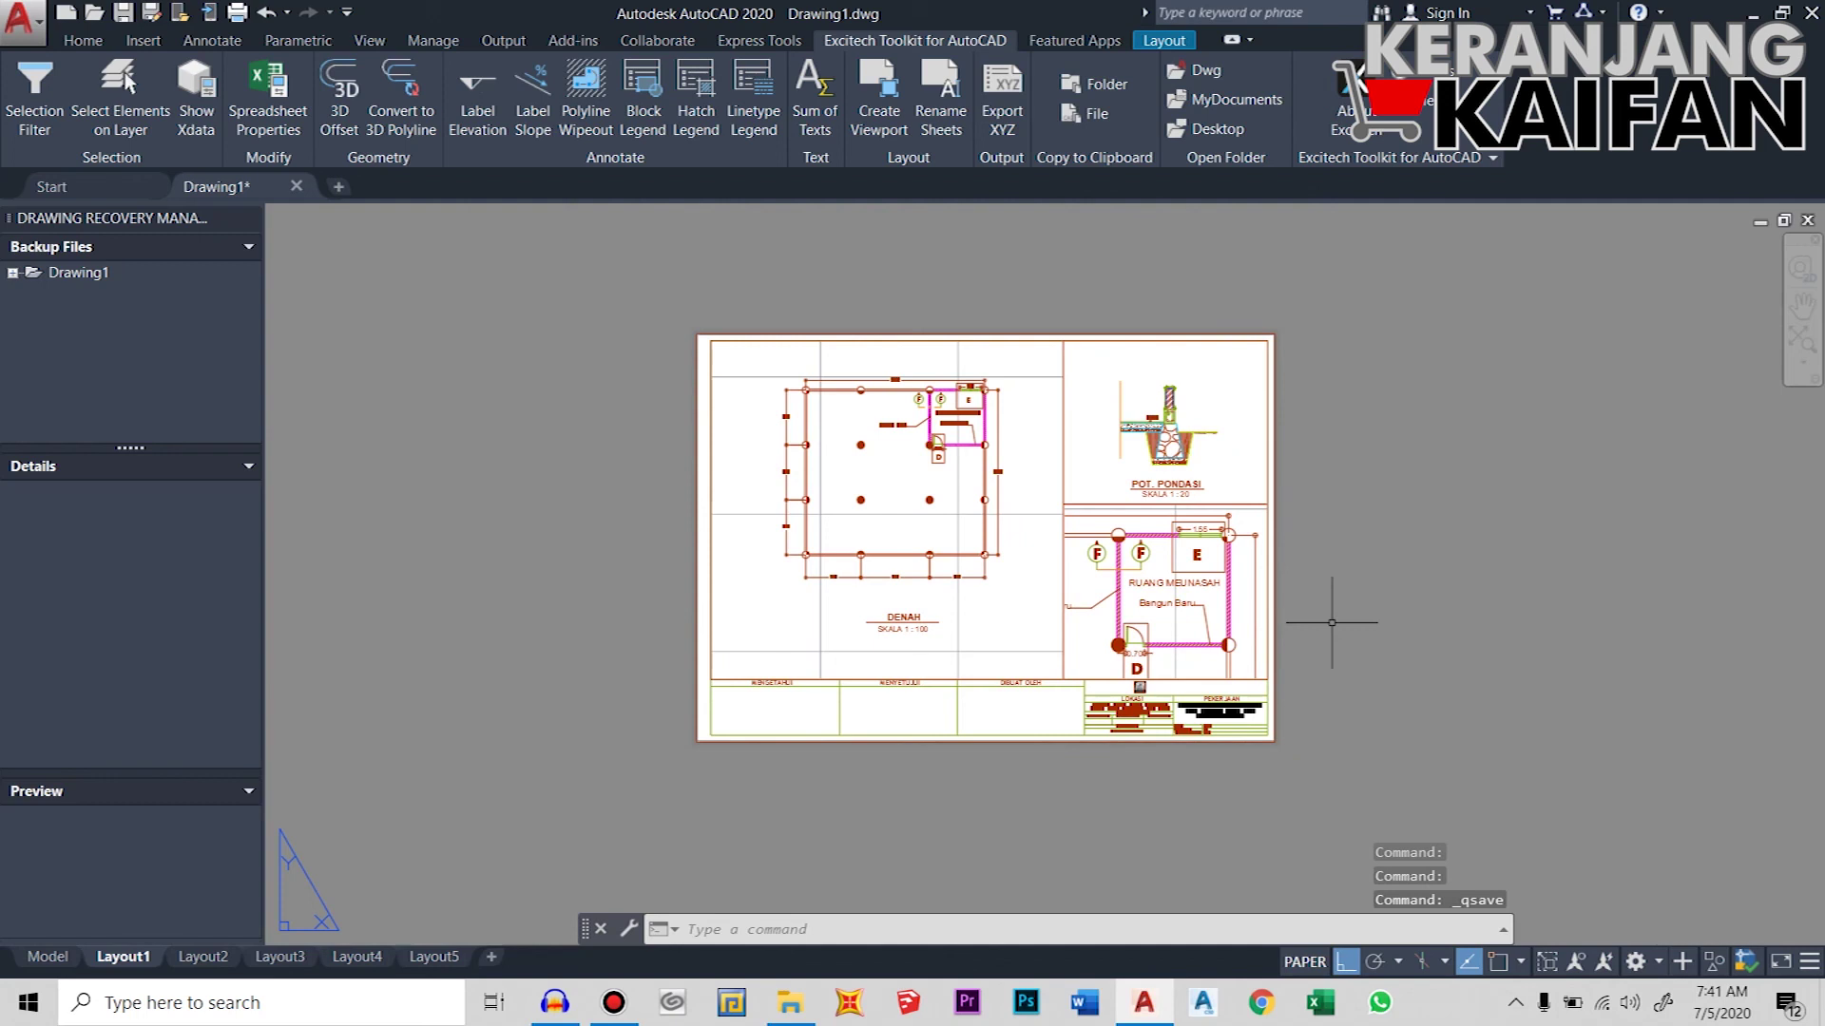
pyautogui.scroll(4, 1332, 623)
pyautogui.scroll(-2, 1282, 603)
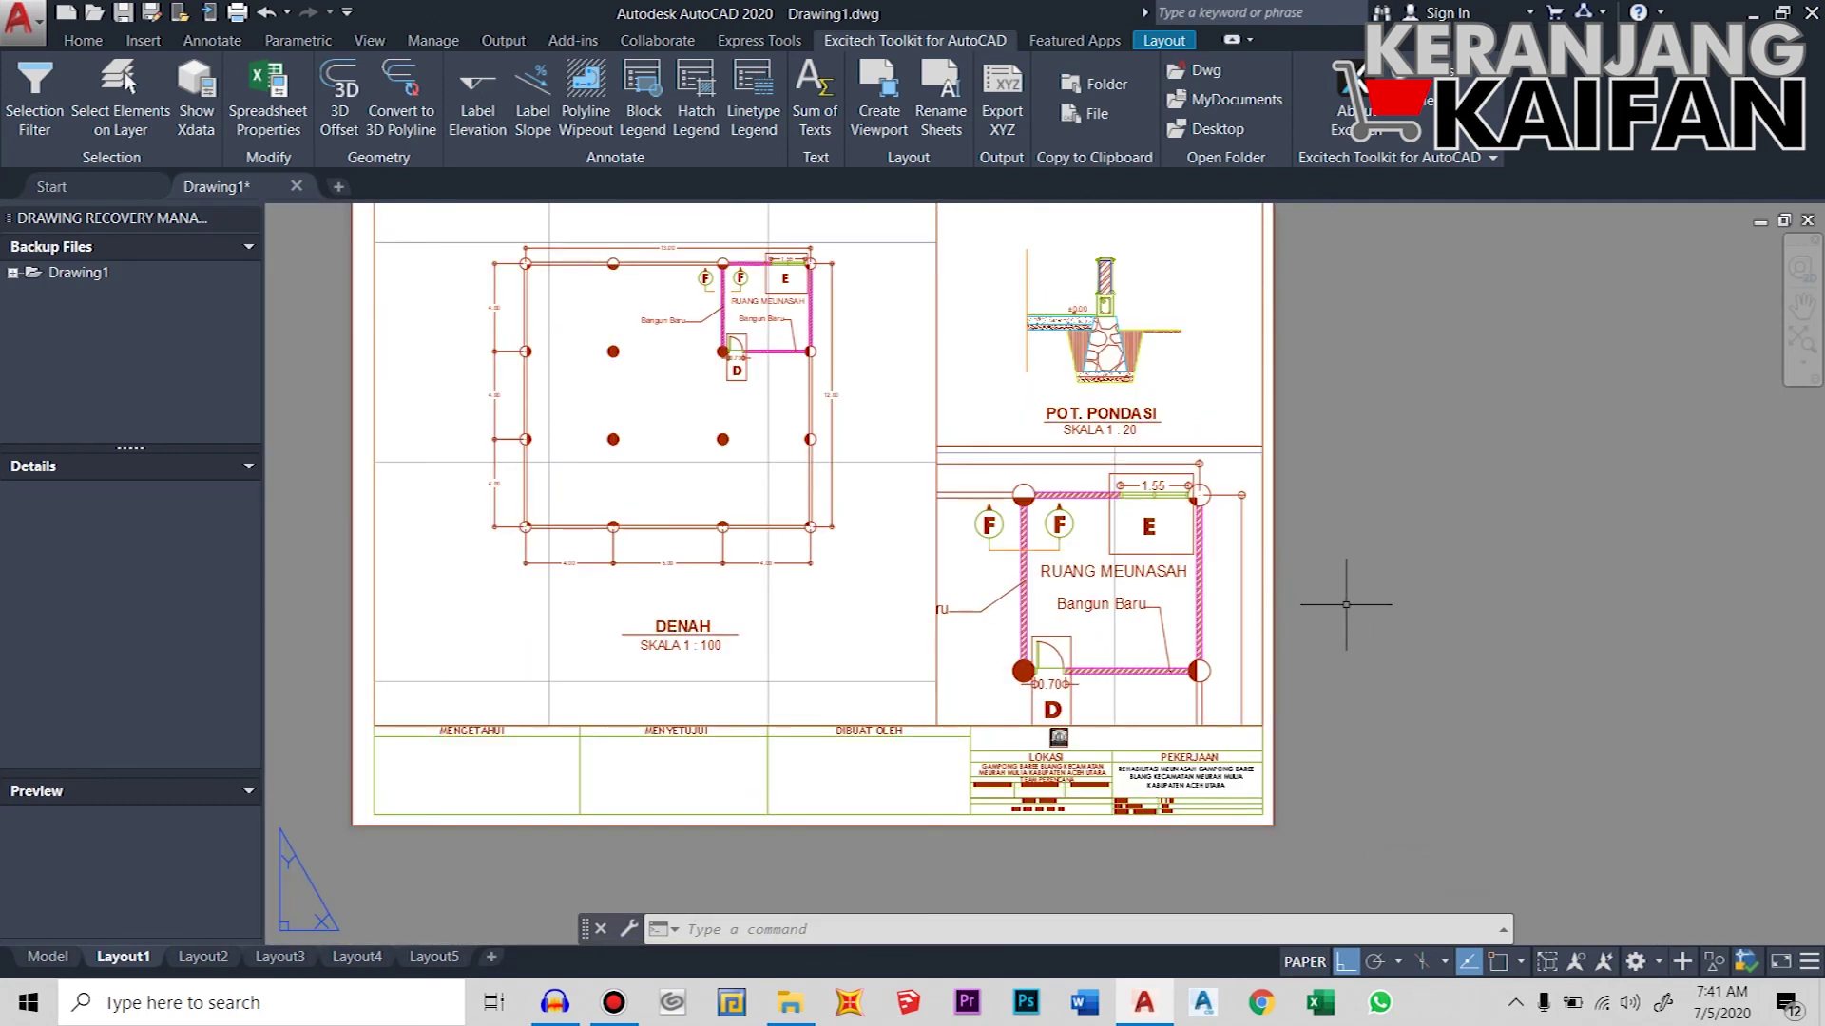
pyautogui.scroll(-2, 1346, 604)
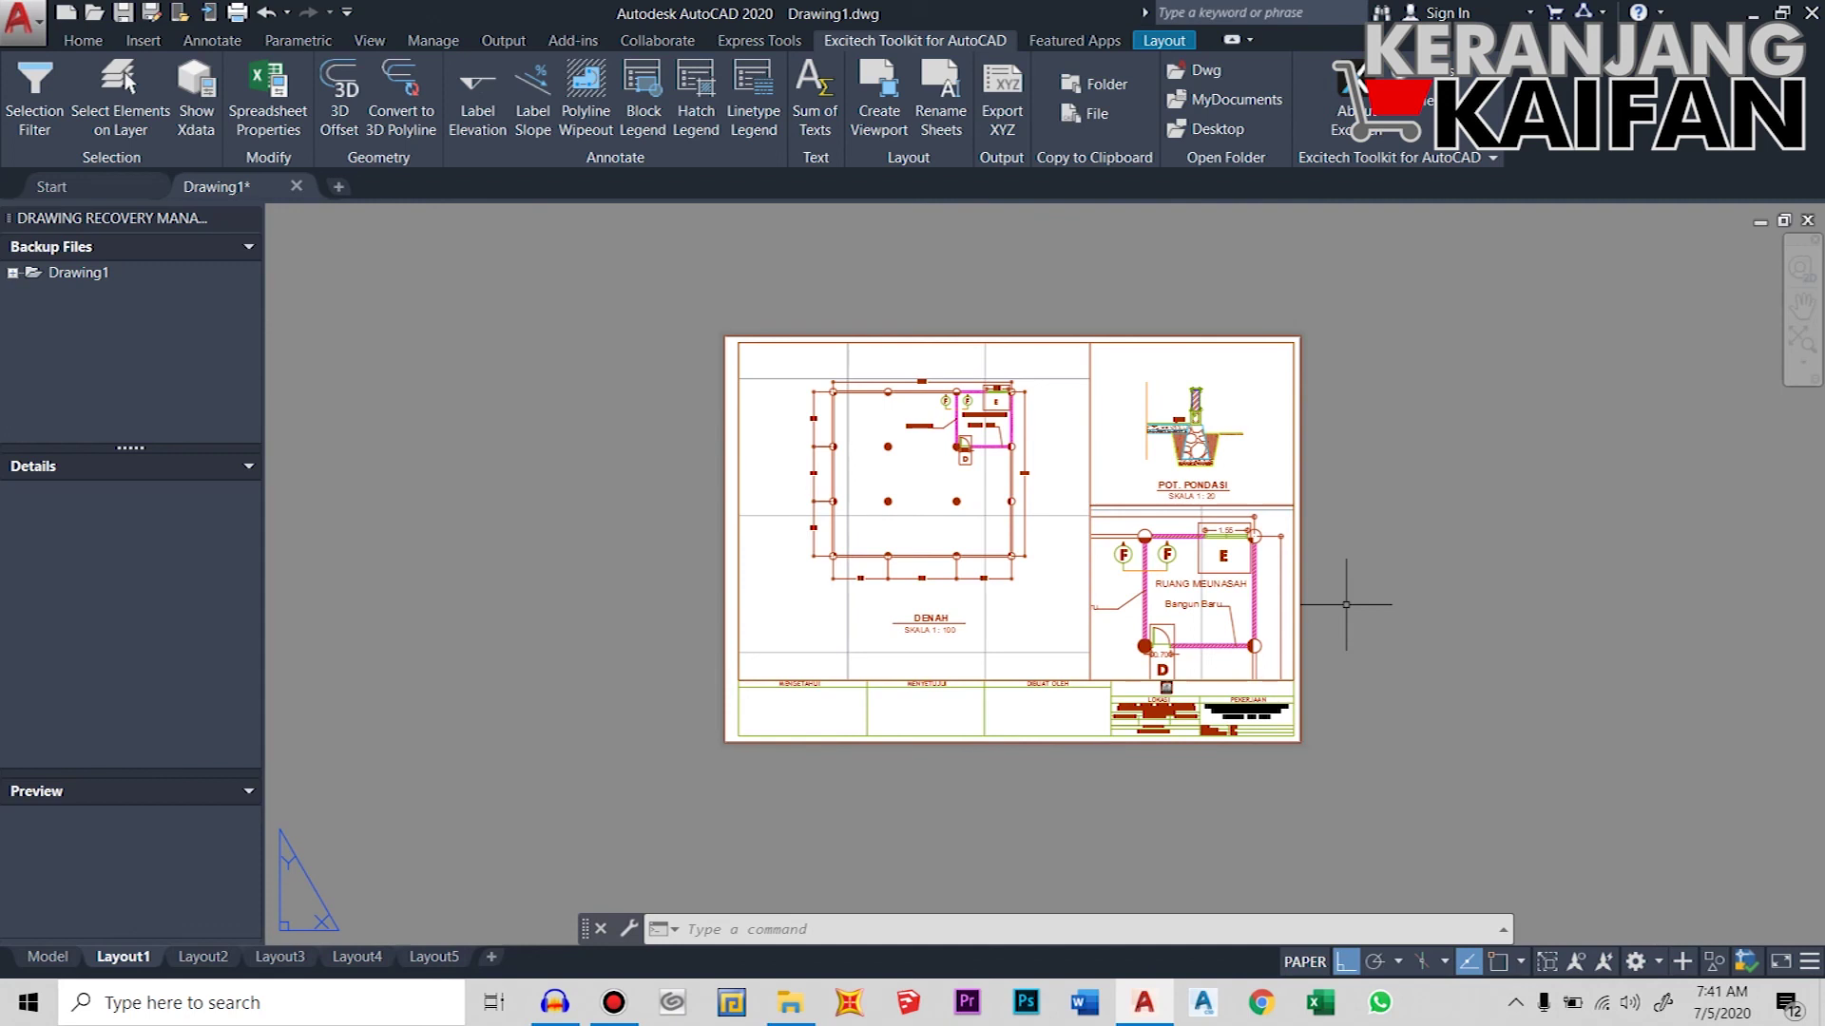
# - Set the plot style table for plotting Layout1 to monochrome.ctb and preview the sheet
pyautogui.hotkey('ctrl', 'p')
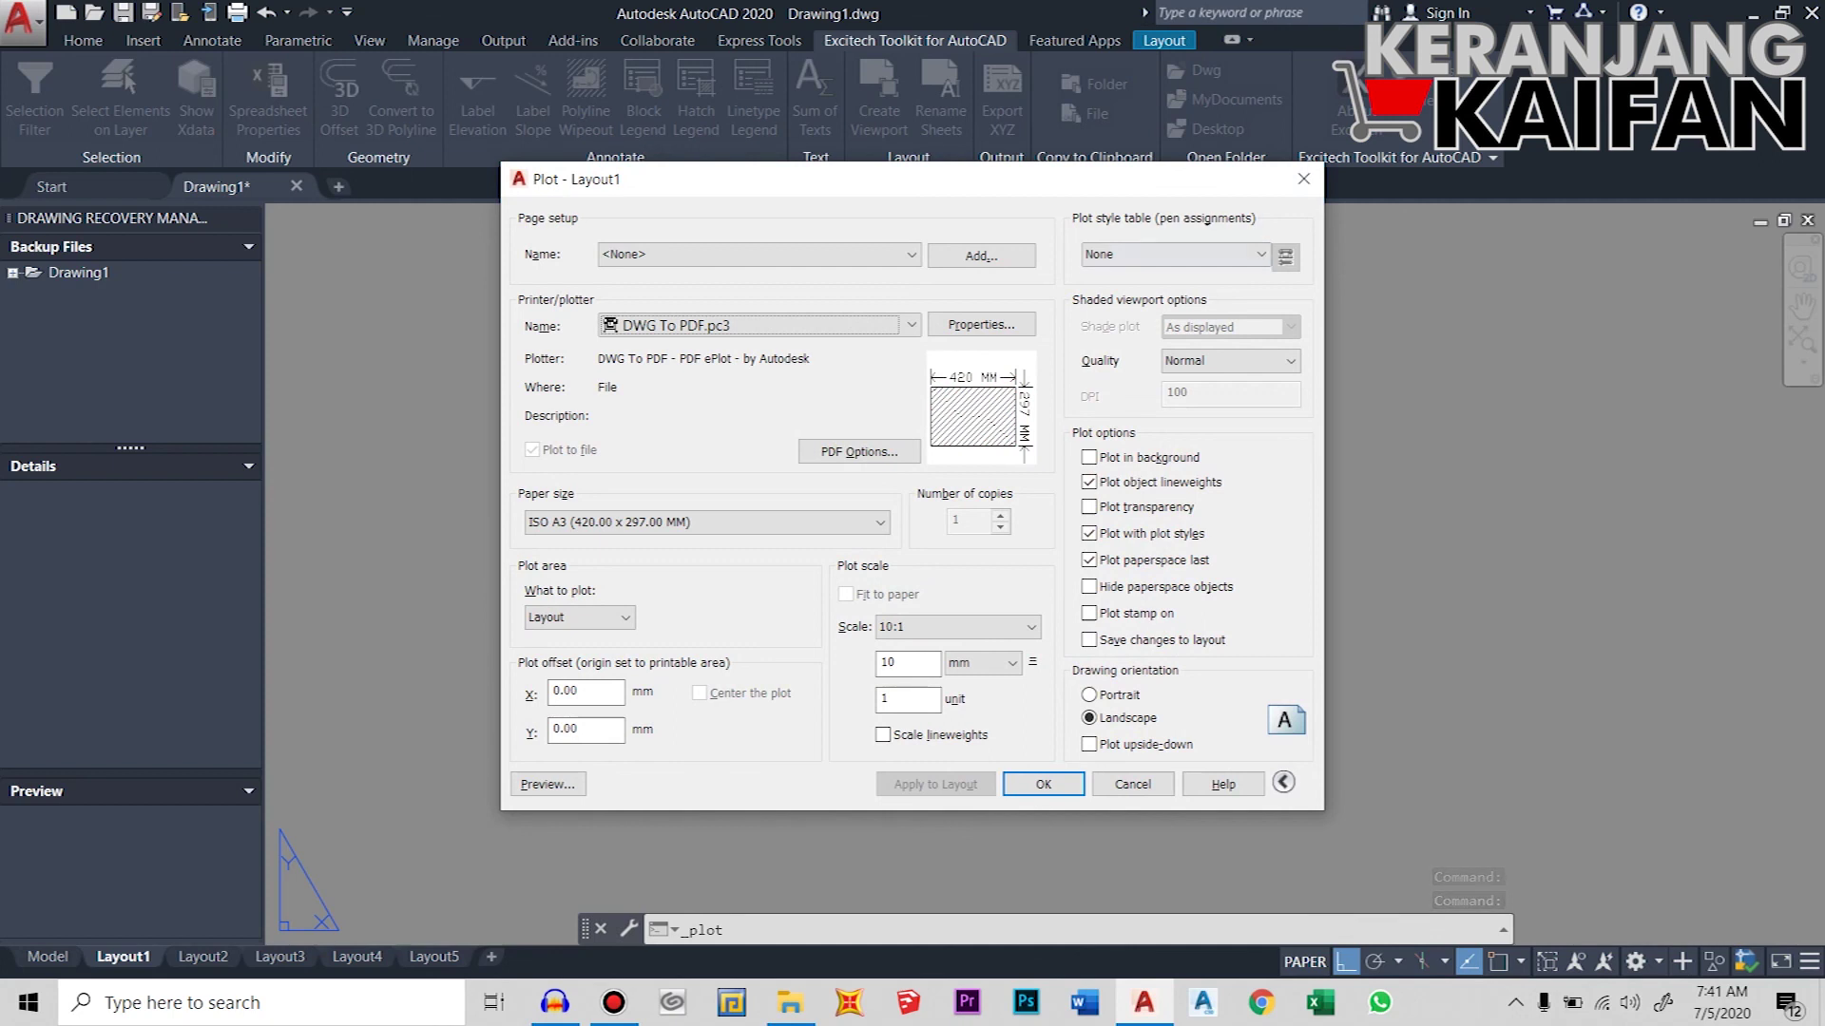
pyautogui.click(1176, 255)
pyautogui.press('Down')
pyautogui.press('Down')
pyautogui.press('Down')
pyautogui.press('Down')
pyautogui.press('Down')
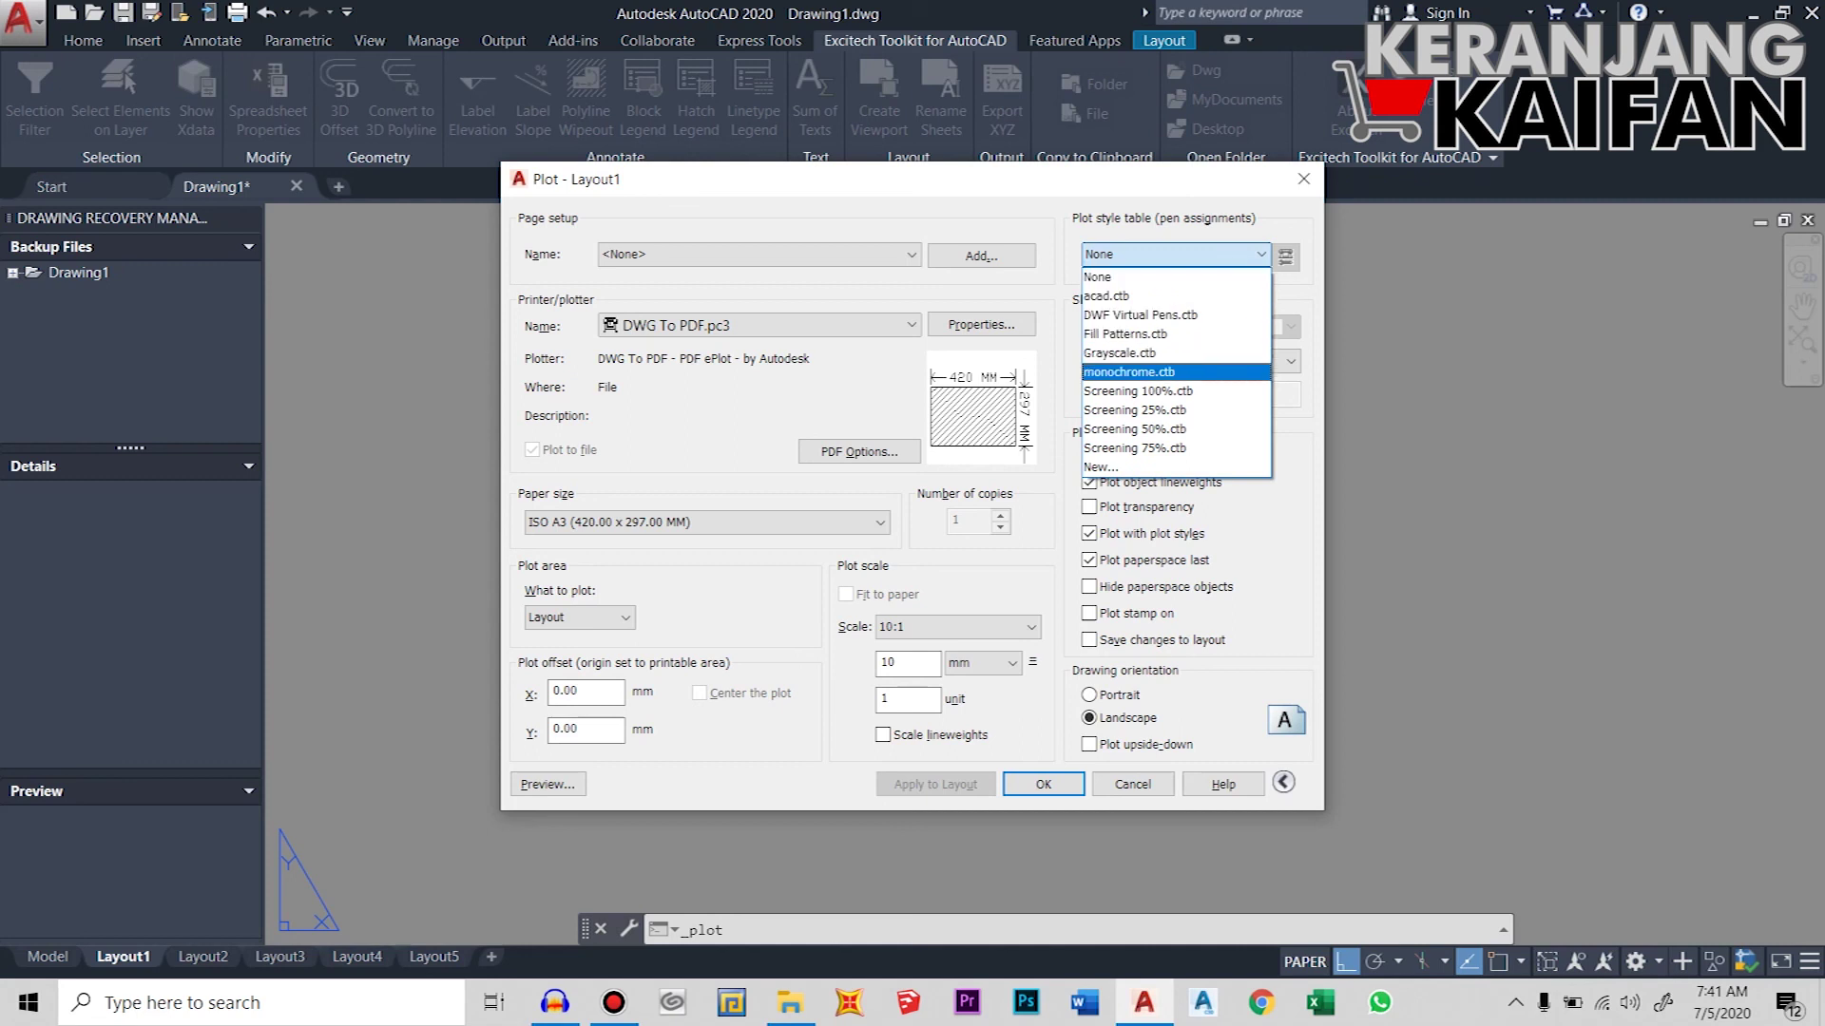
pyautogui.press('Return')
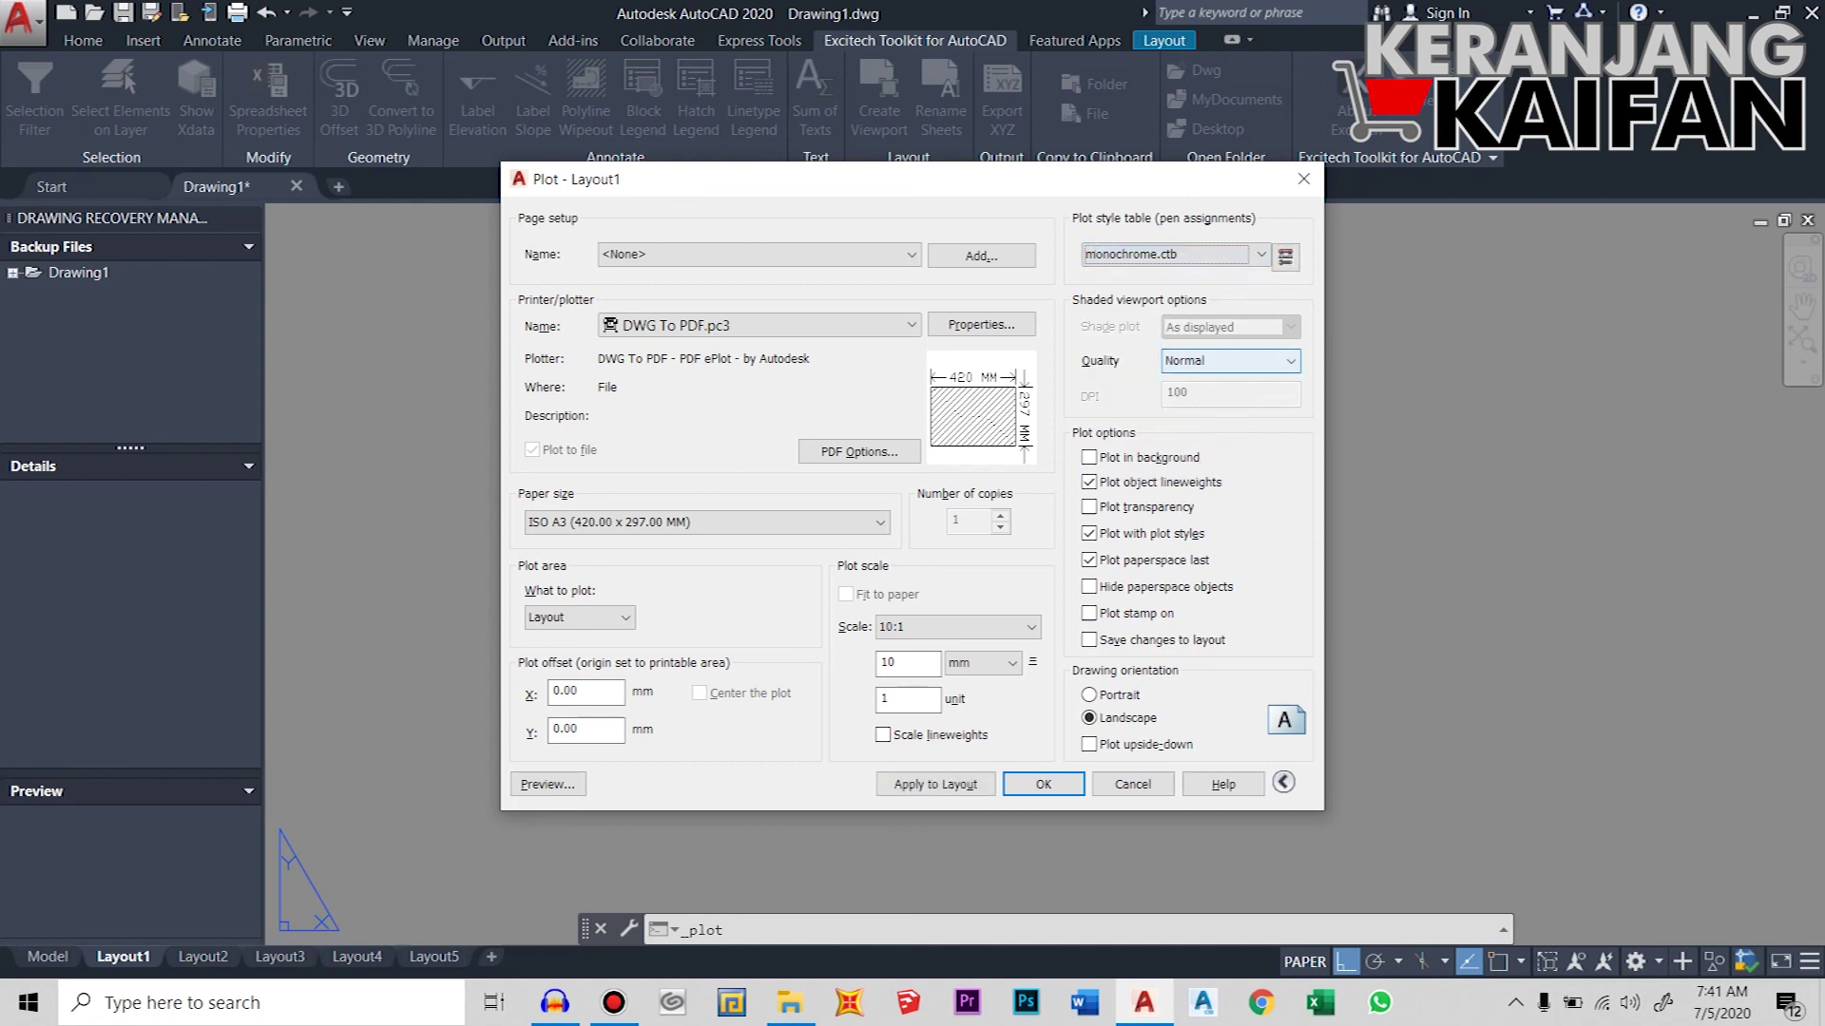
pyautogui.click(547, 784)
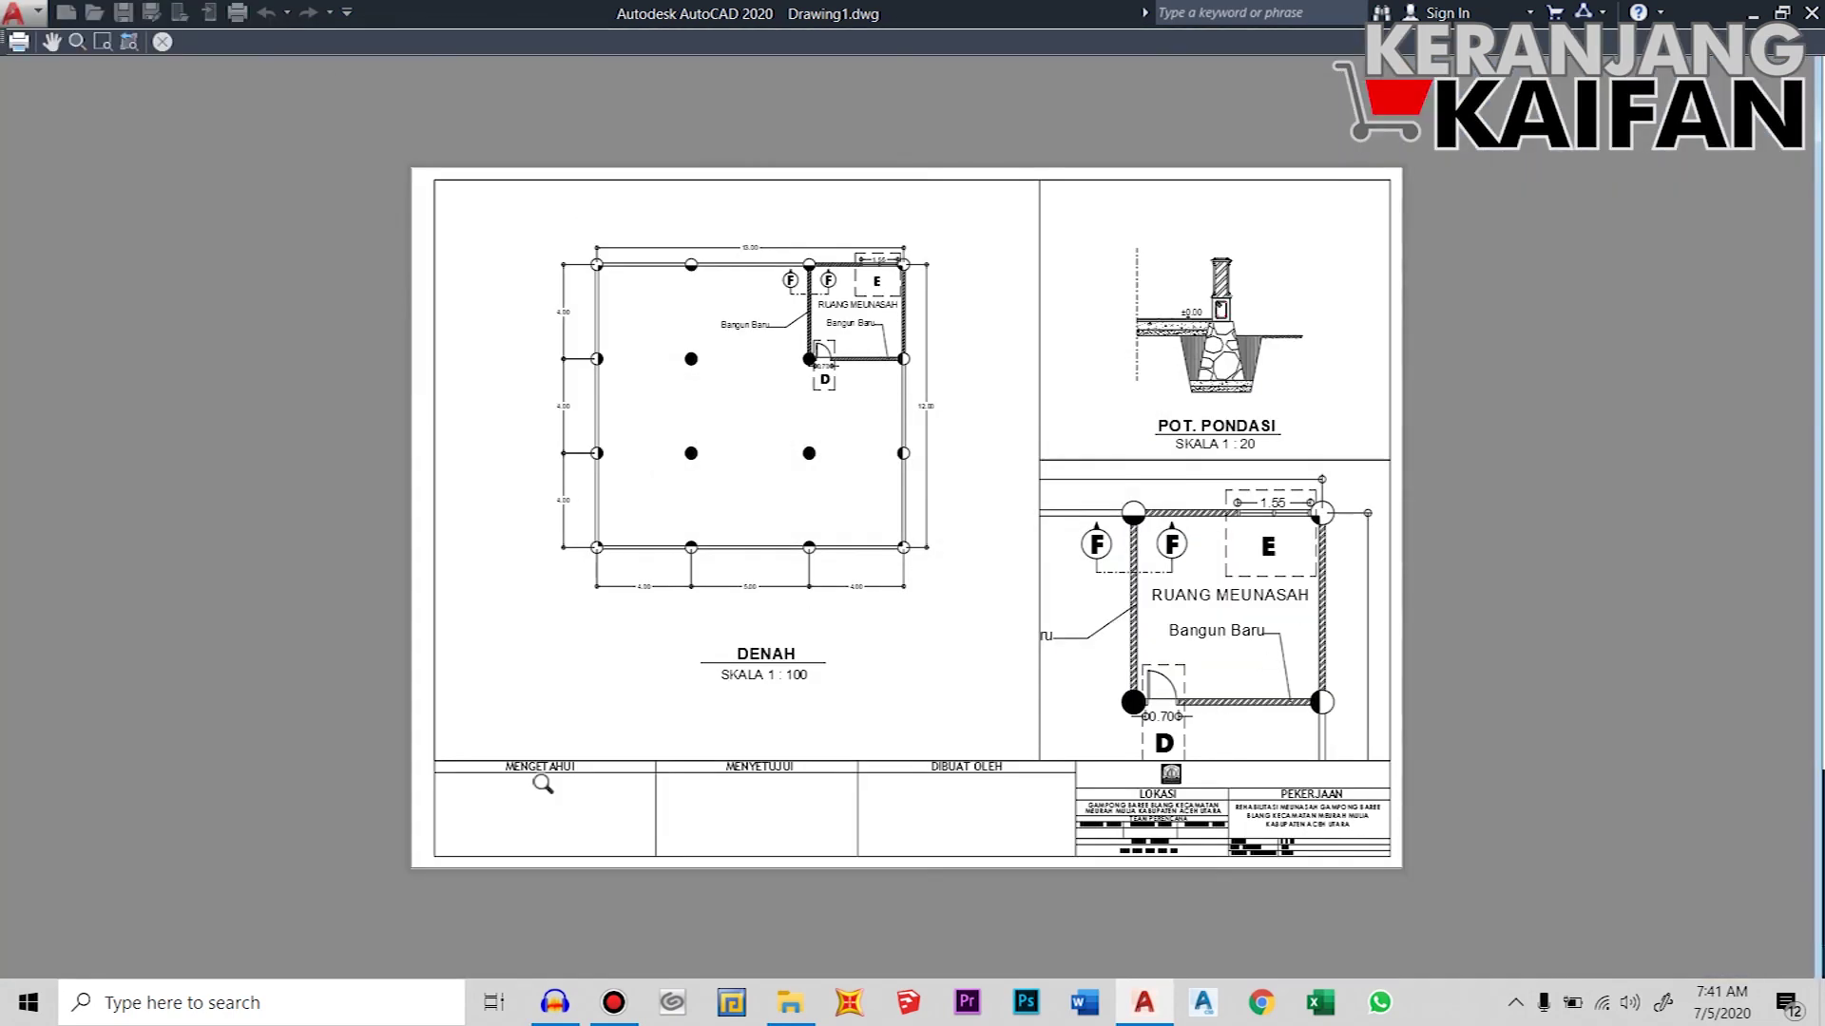
pyautogui.press('Escape')
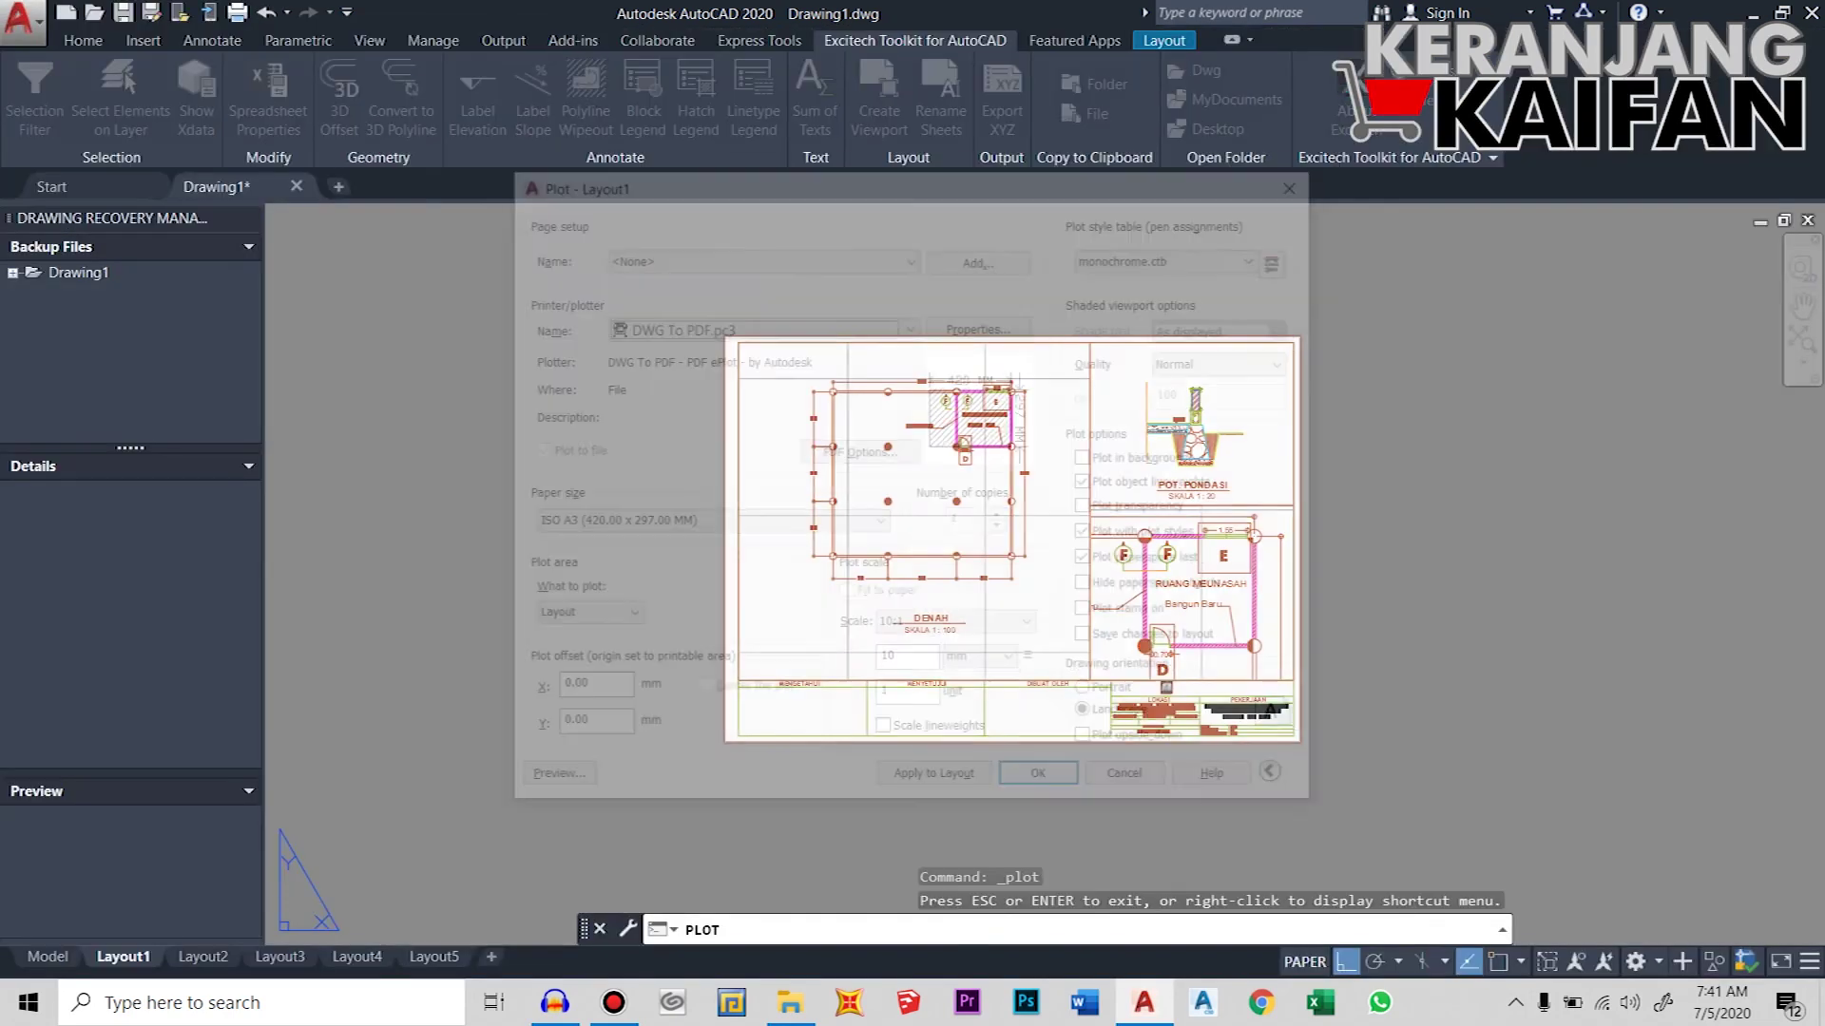
# - Plot Layout1 to the PDF file Drawing1-Layout1.pdf on the Data (D:) drive
pyautogui.click(1044, 784)
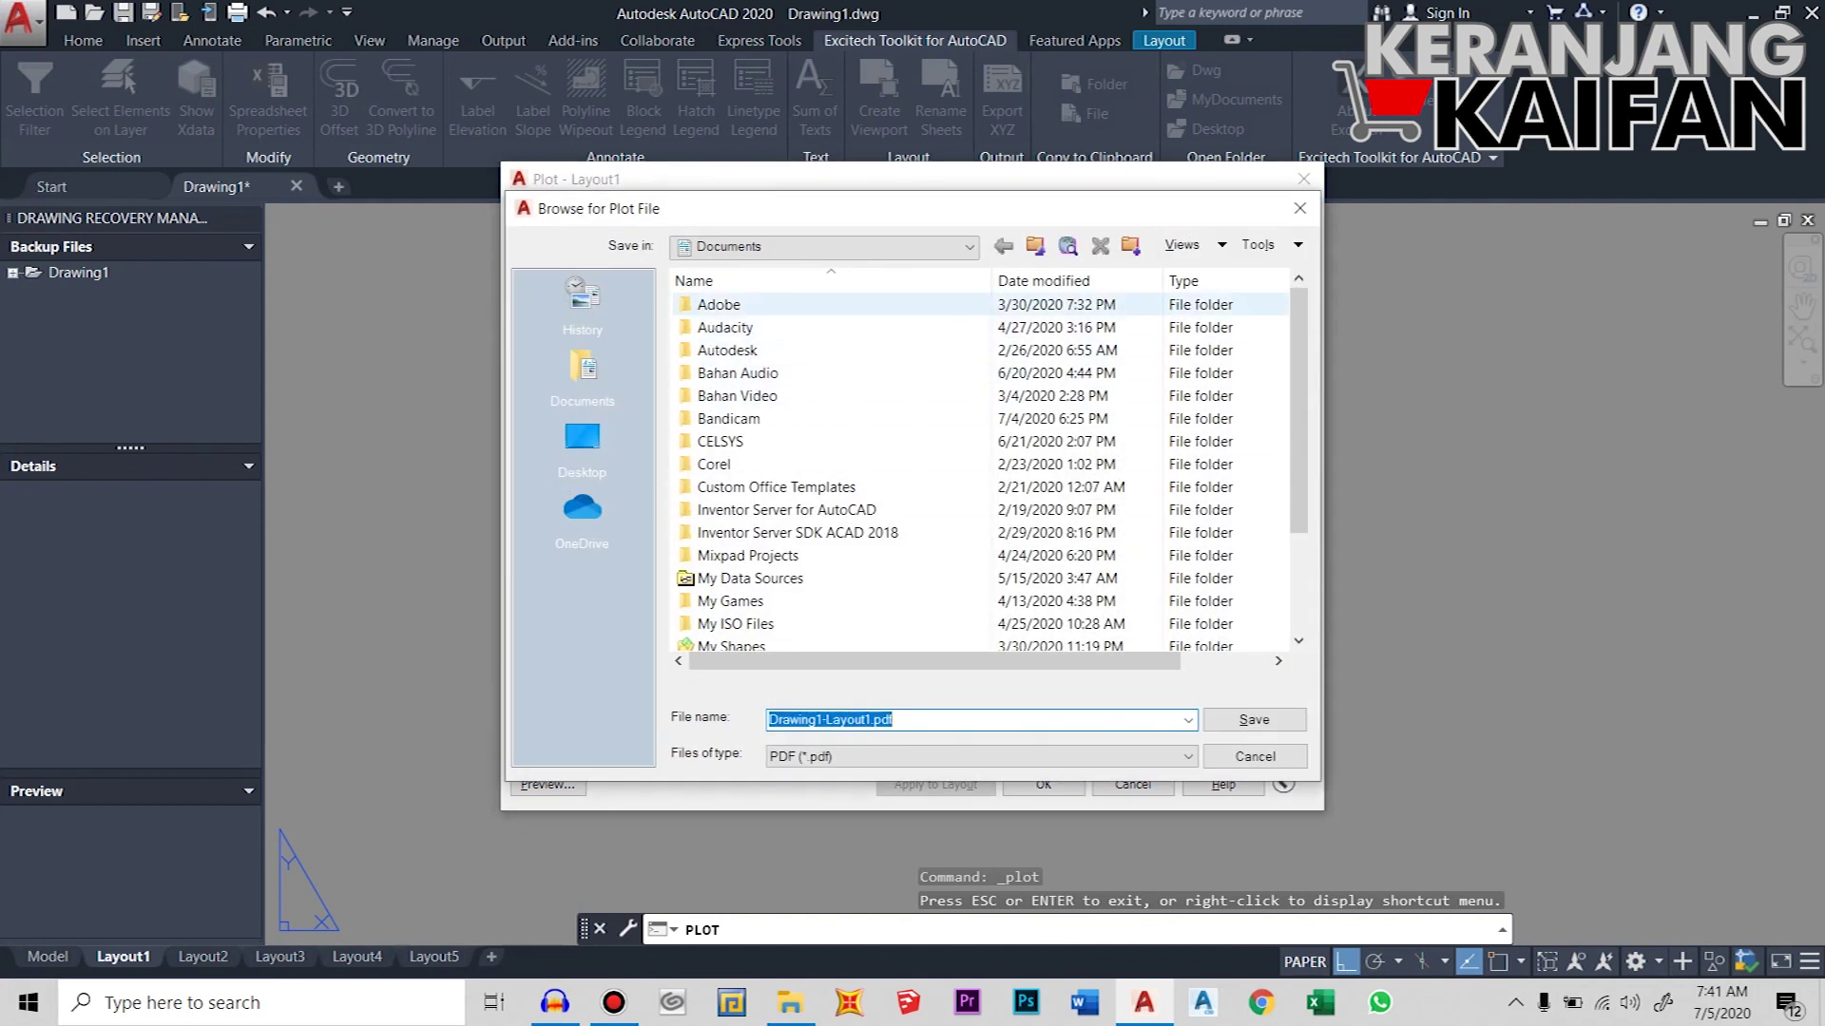
pyautogui.click(817, 246)
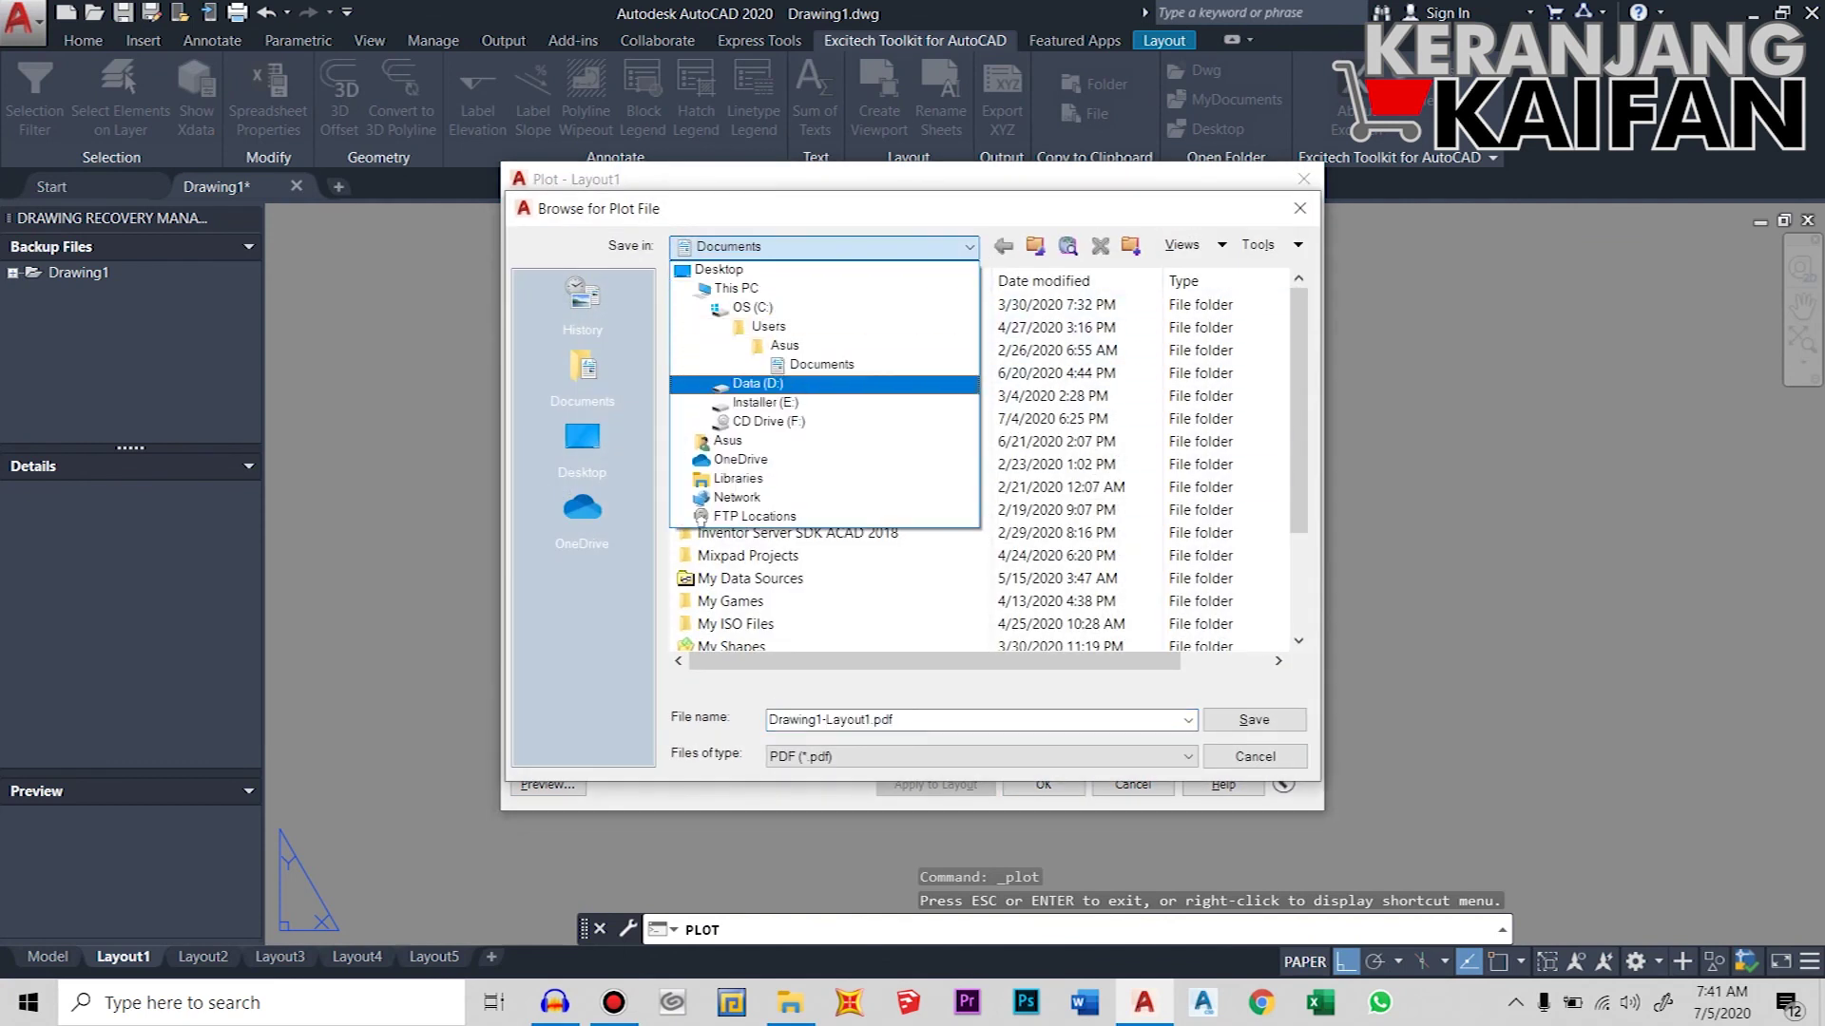
pyautogui.click(757, 384)
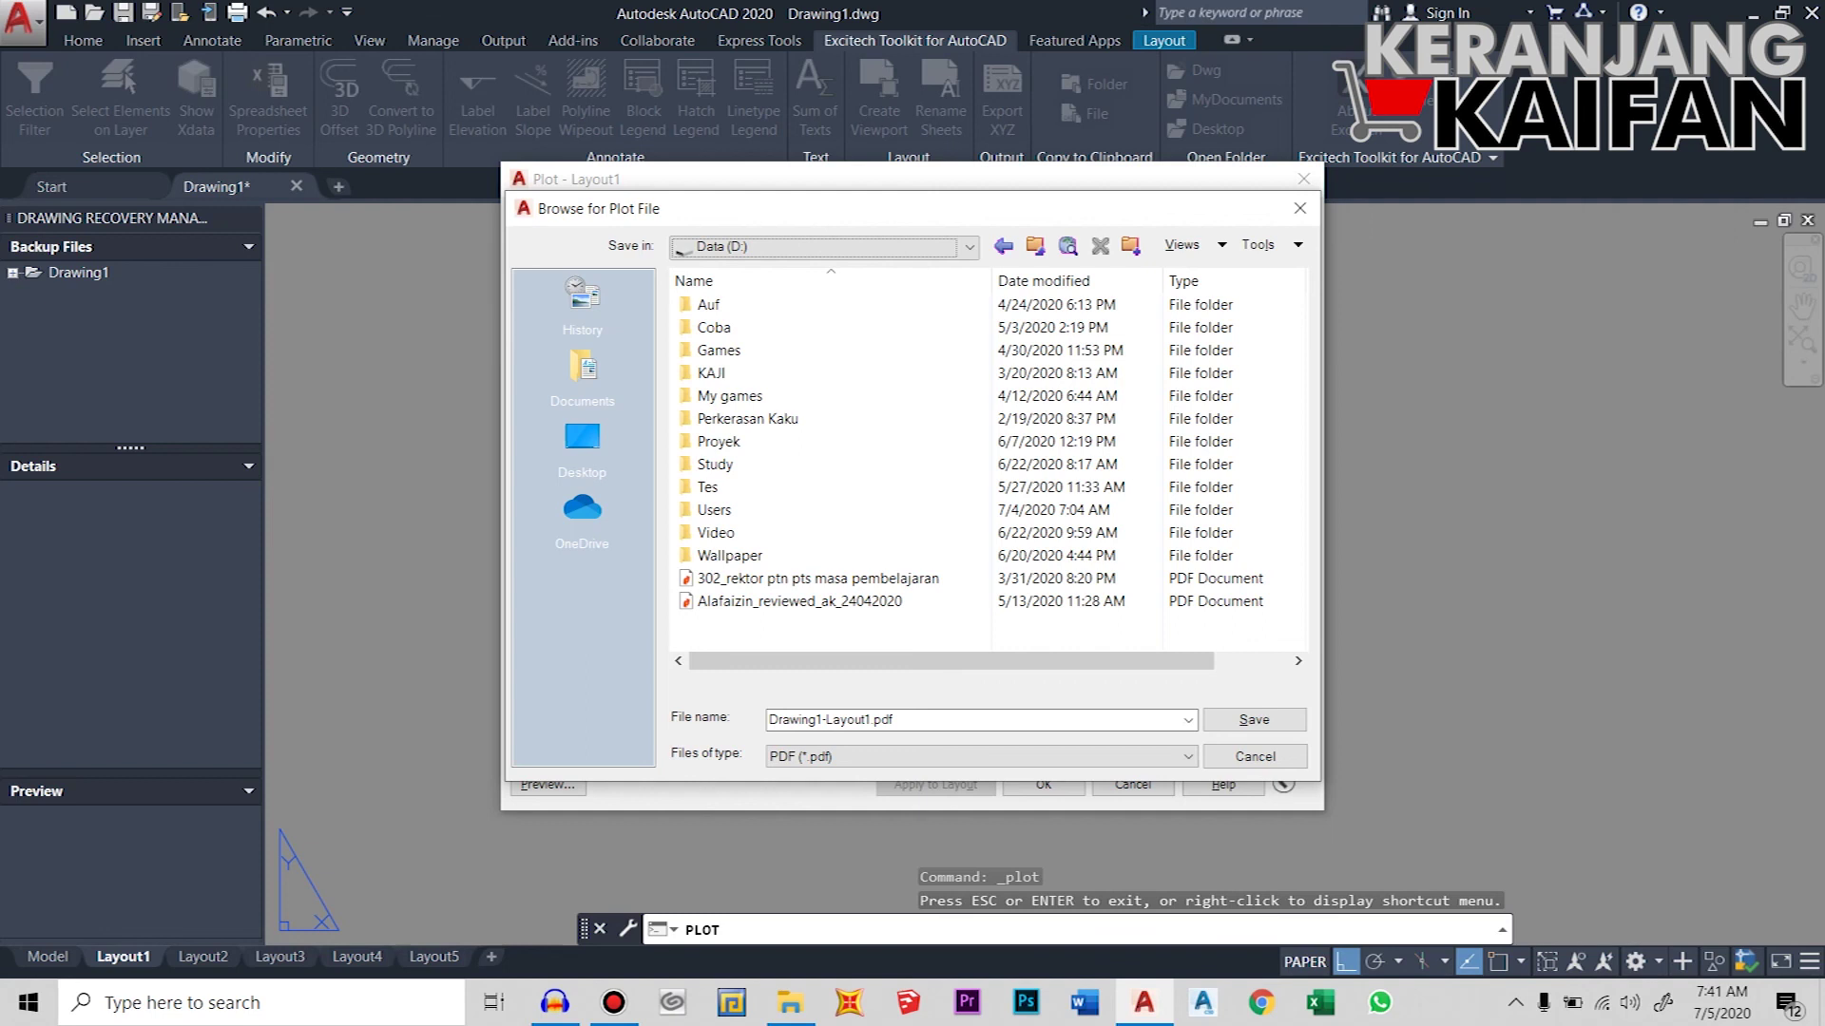
pyautogui.press('Return')
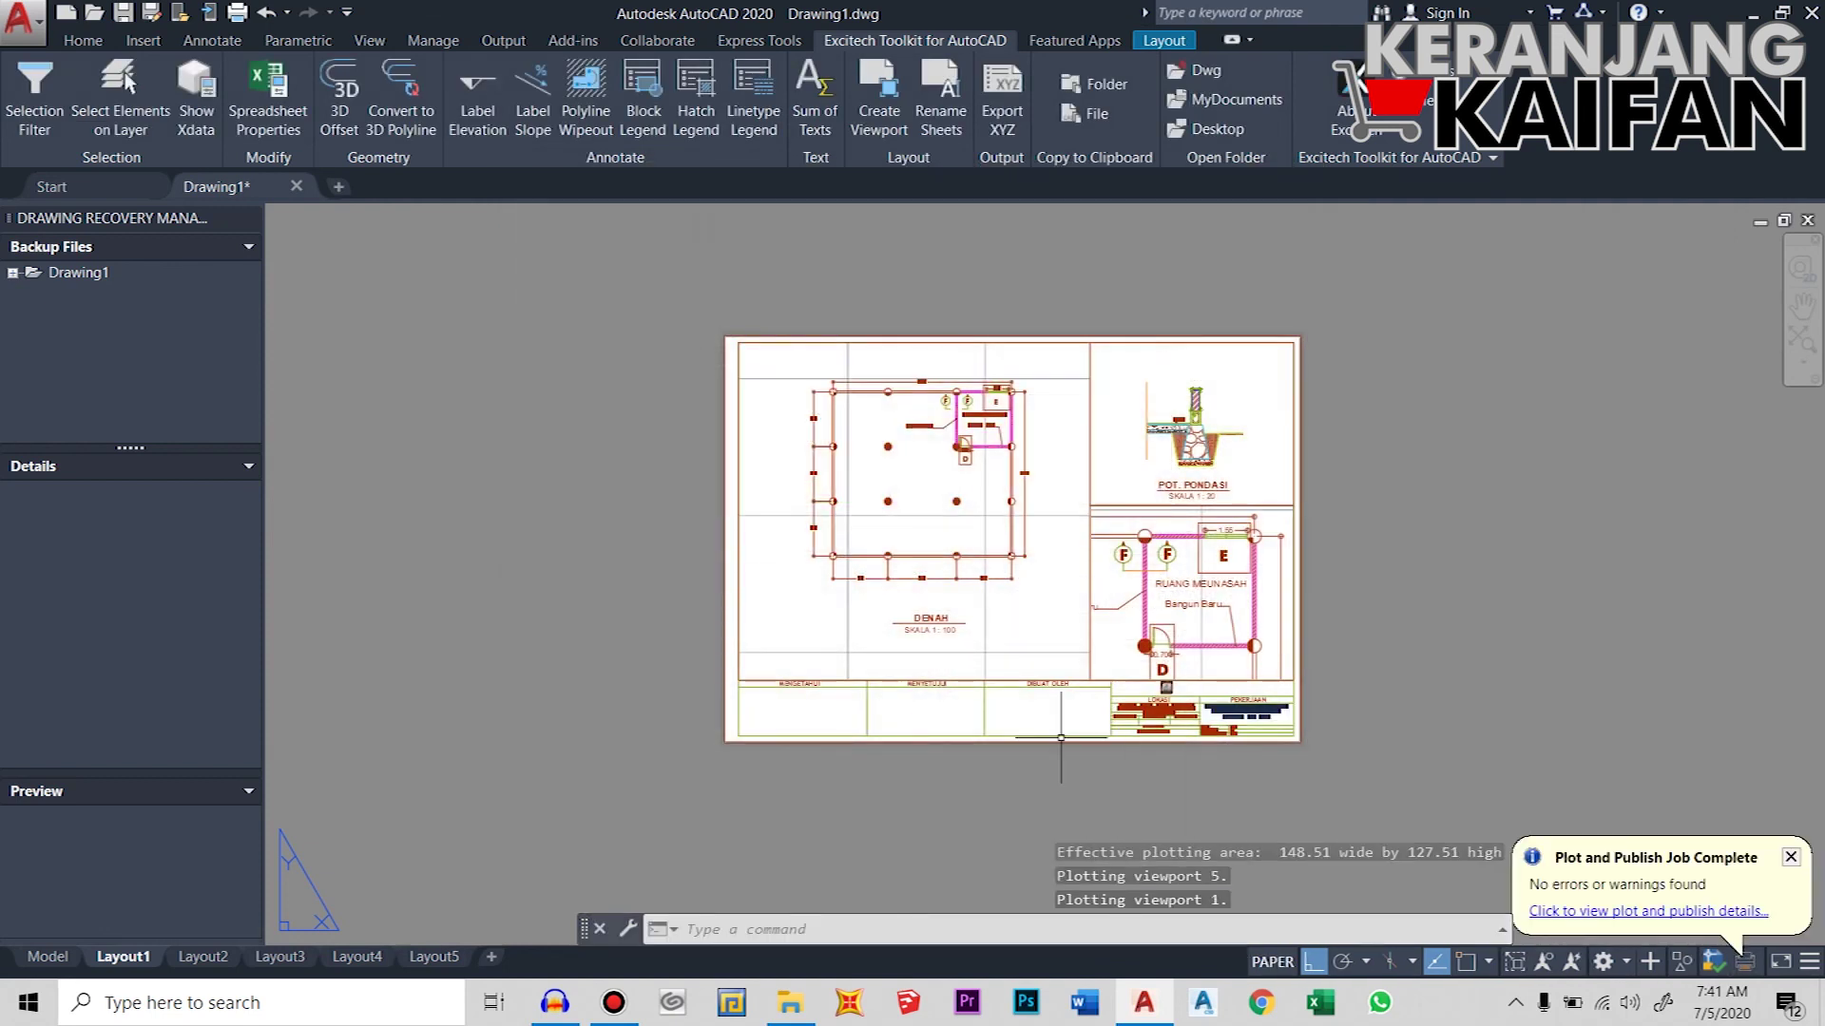
# - Switch to File Explorer and preview the plotted Drawing1-Layout1 PDF on the Data (D:) drive
pyautogui.click(790, 1002)
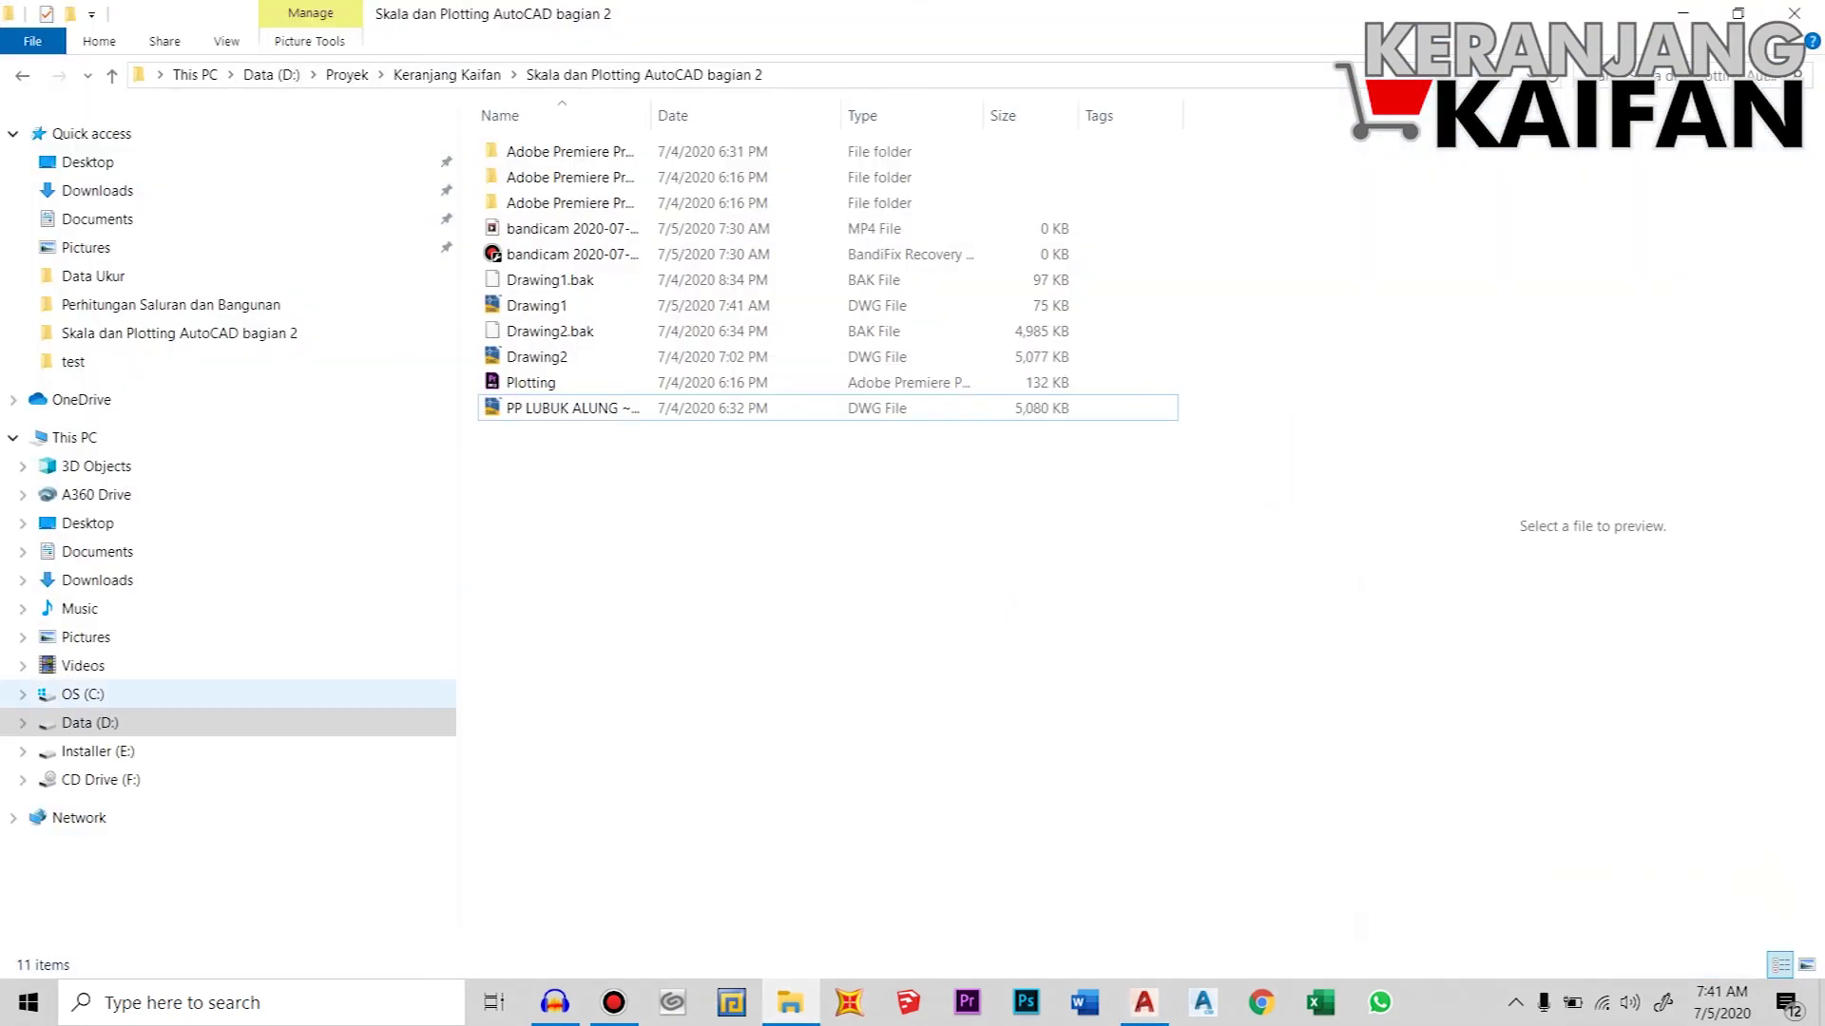
pyautogui.click(90, 723)
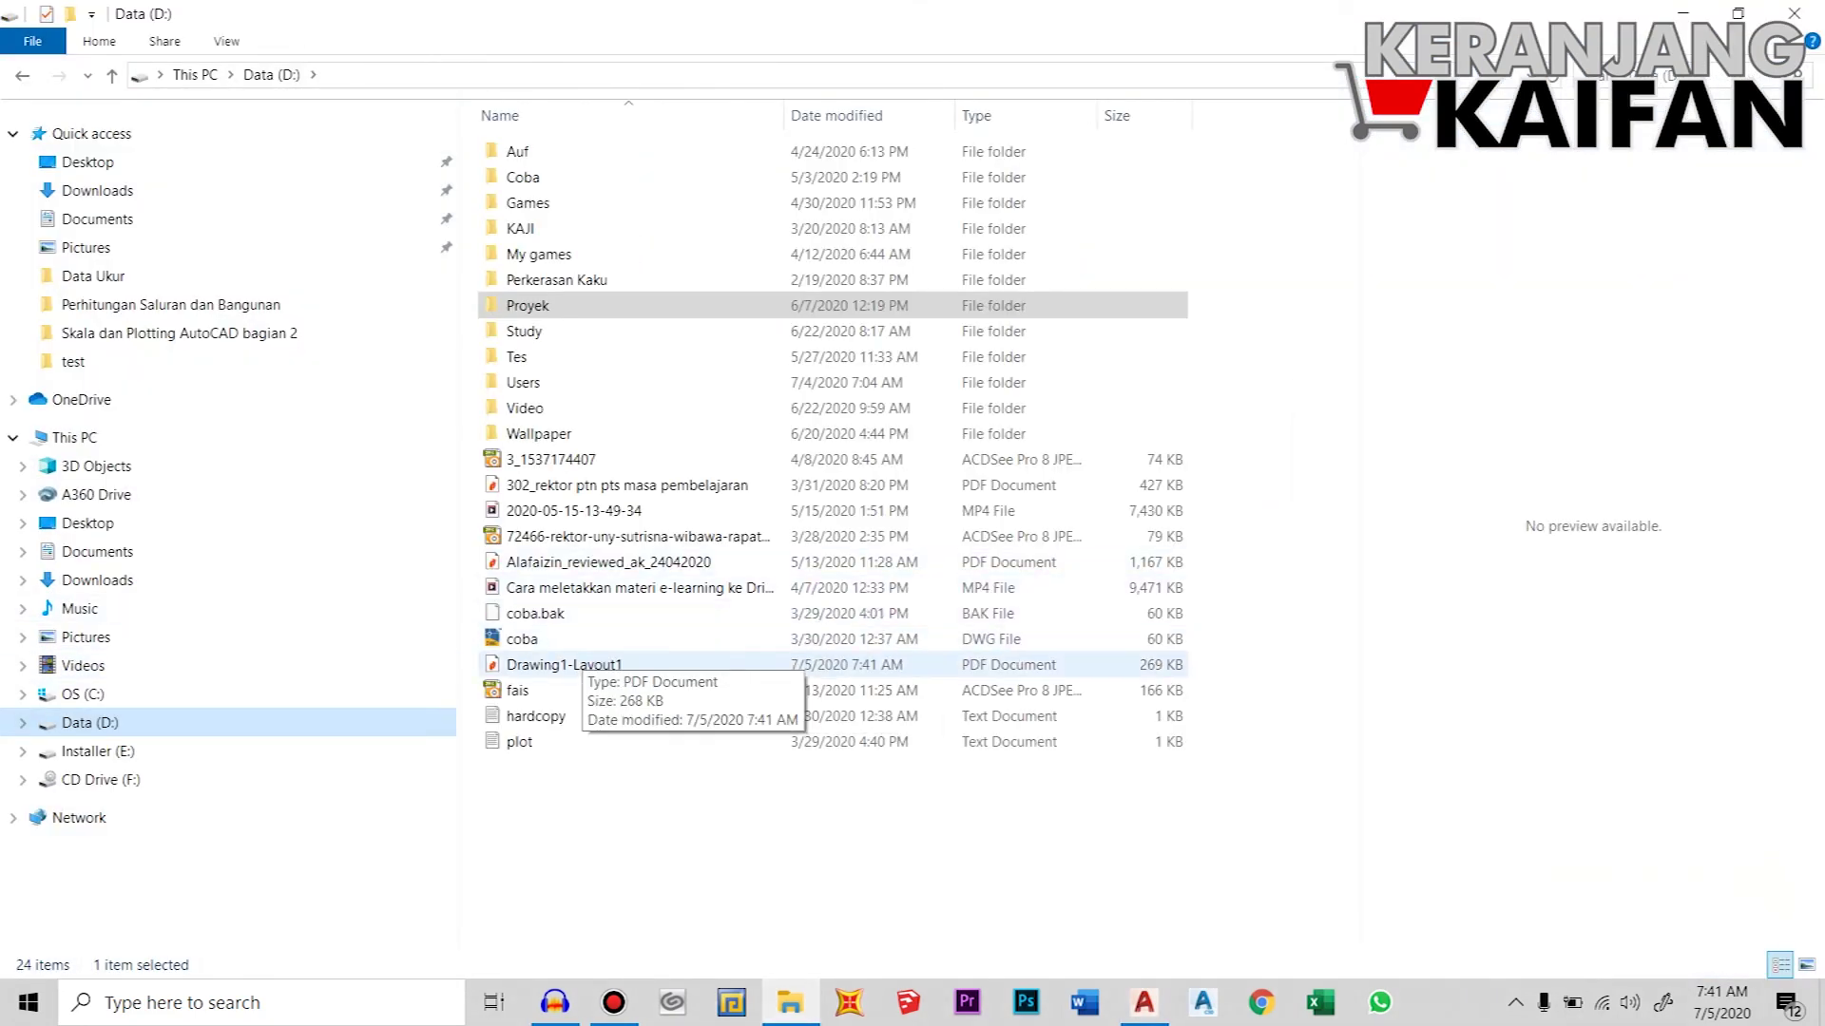
pyautogui.click(565, 664)
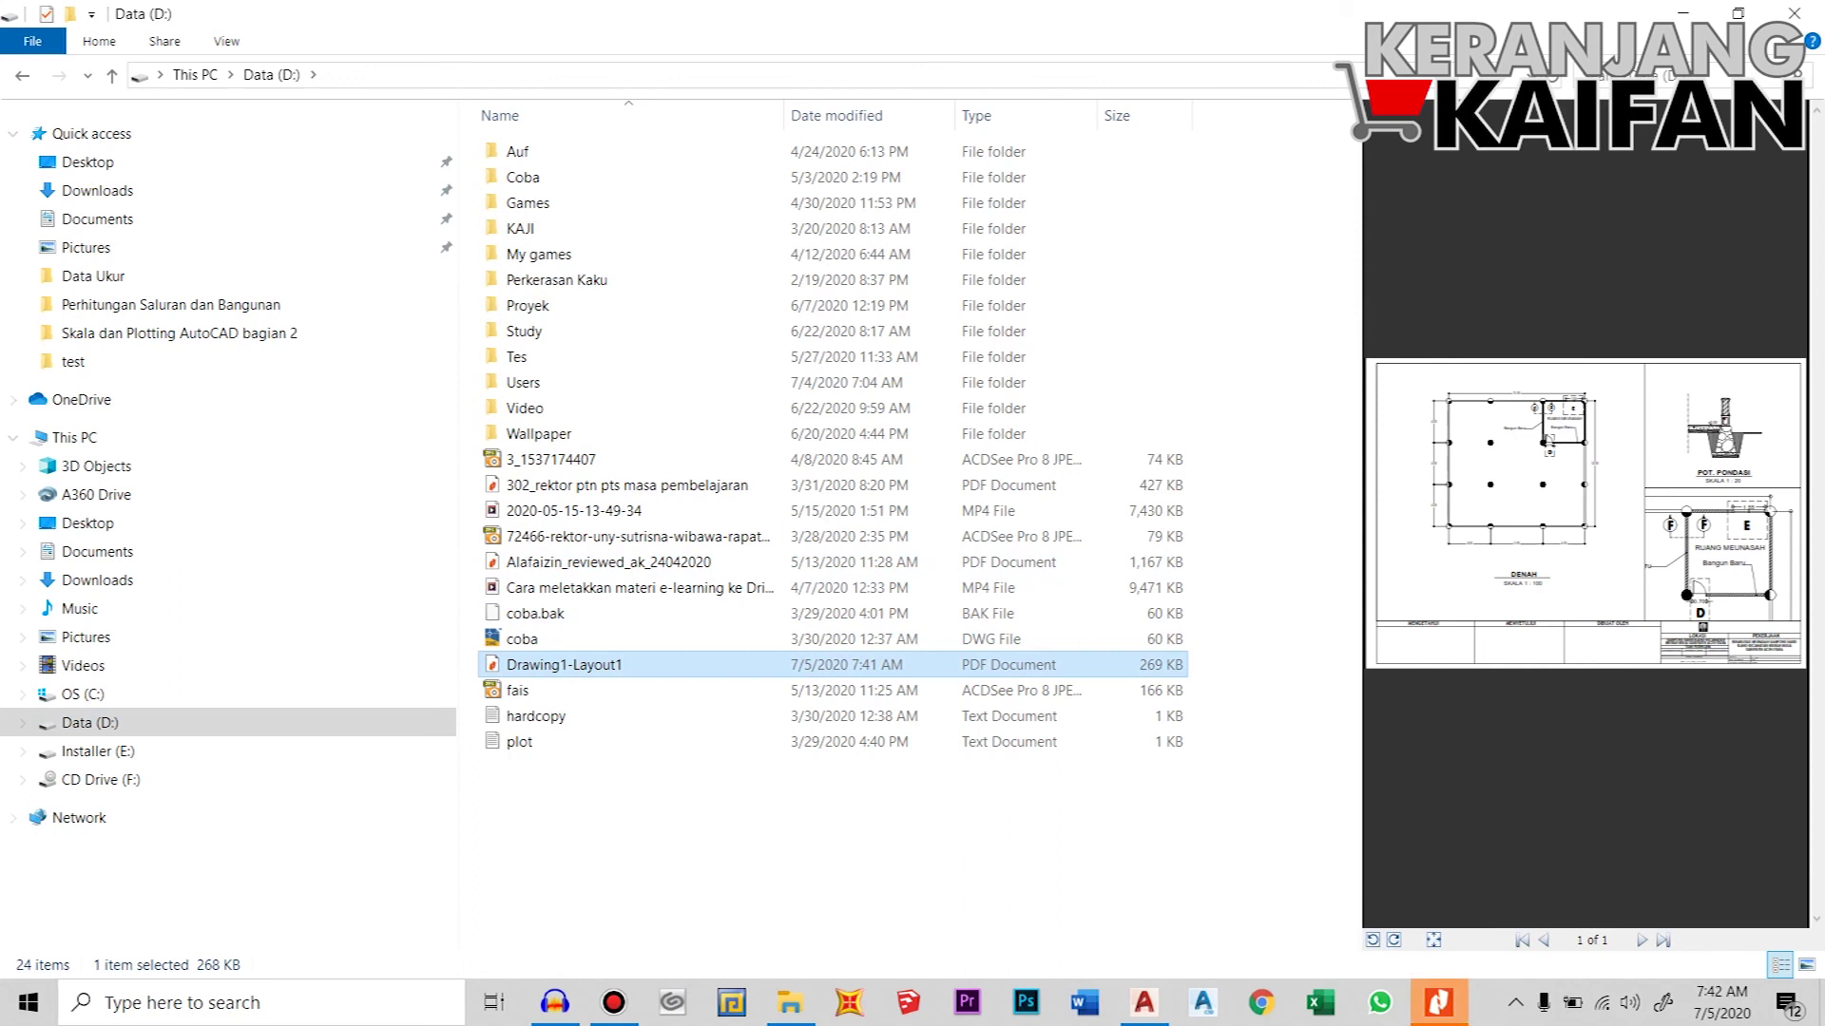